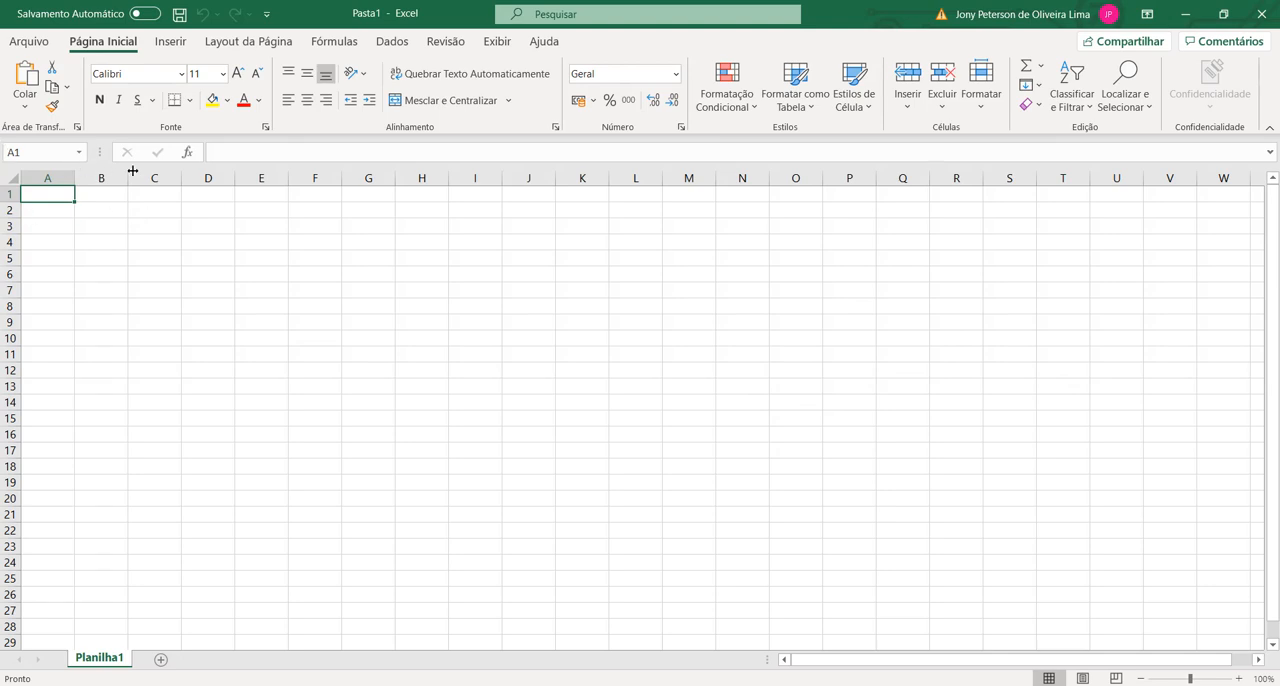
# Step: Enter the heading Status in cell A2
pyautogui.click(180, 275)
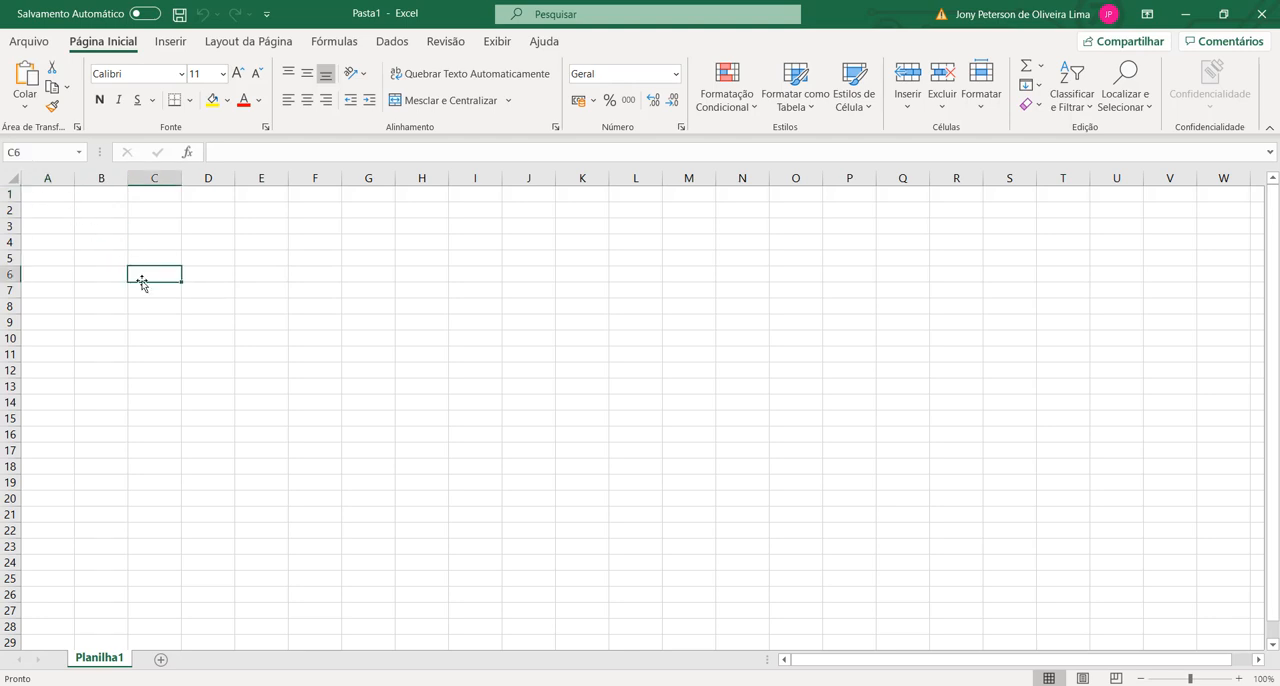
pyautogui.click(66, 212)
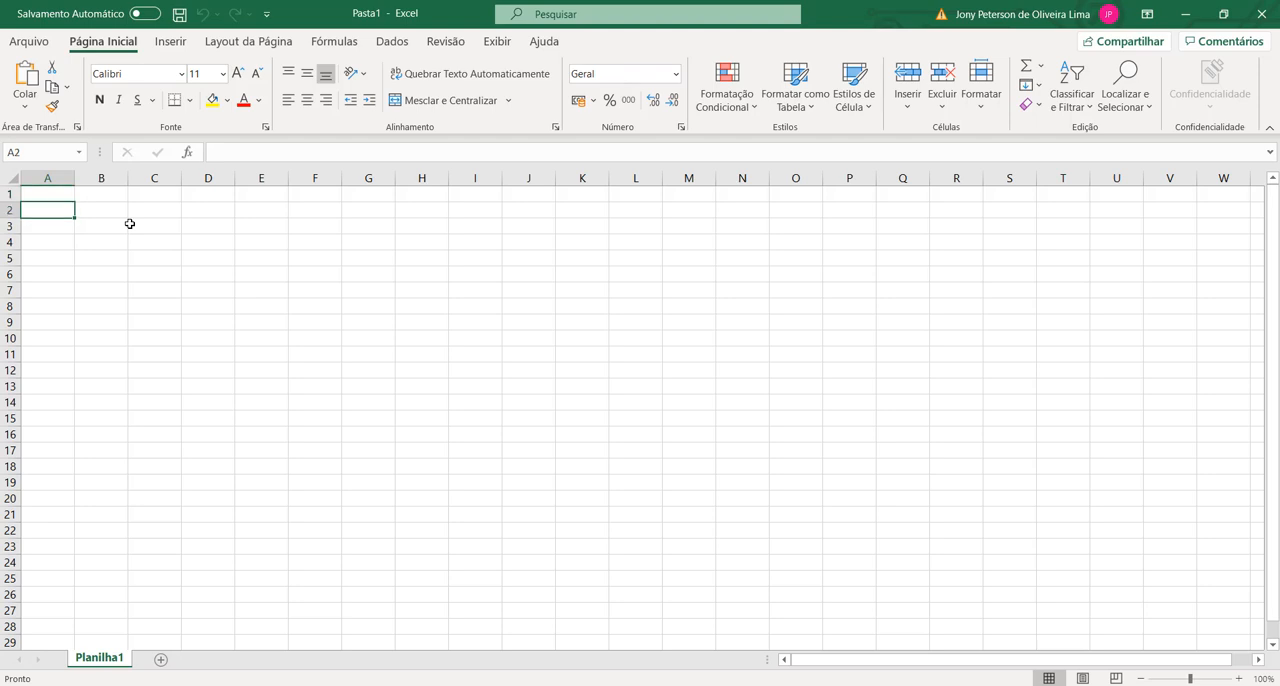
pyautogui.write('S')
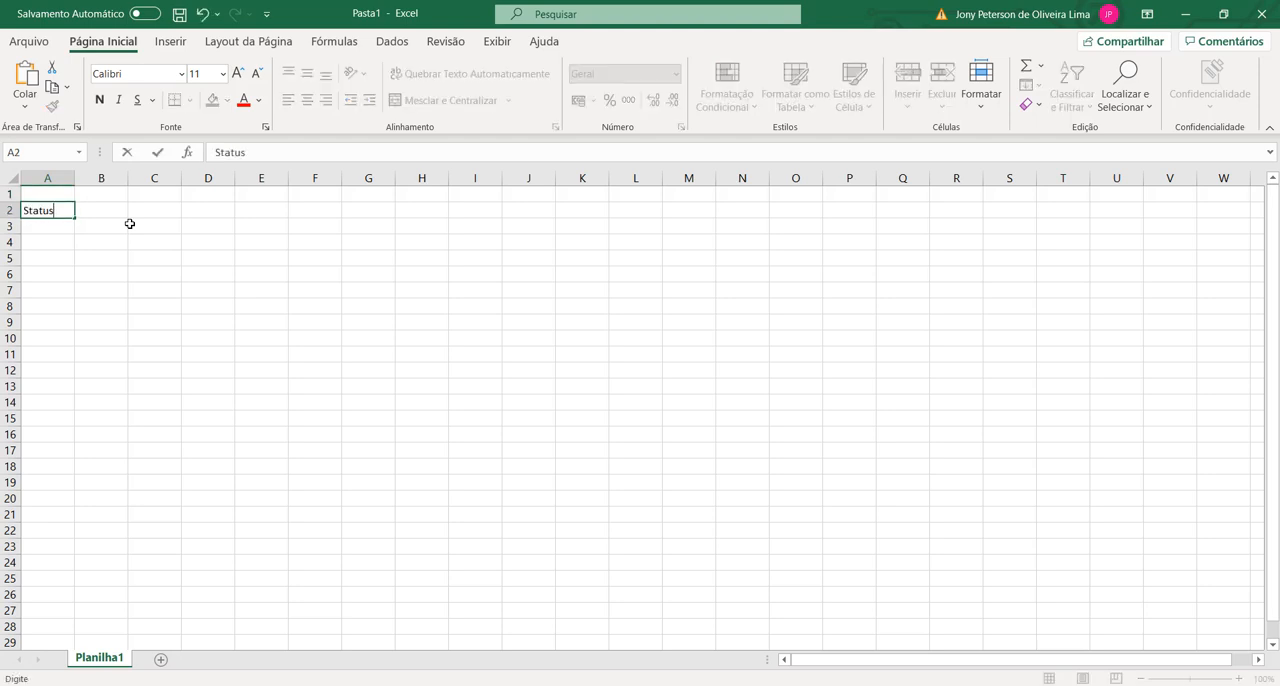
pyautogui.write('tatus')
pyautogui.press('Return')
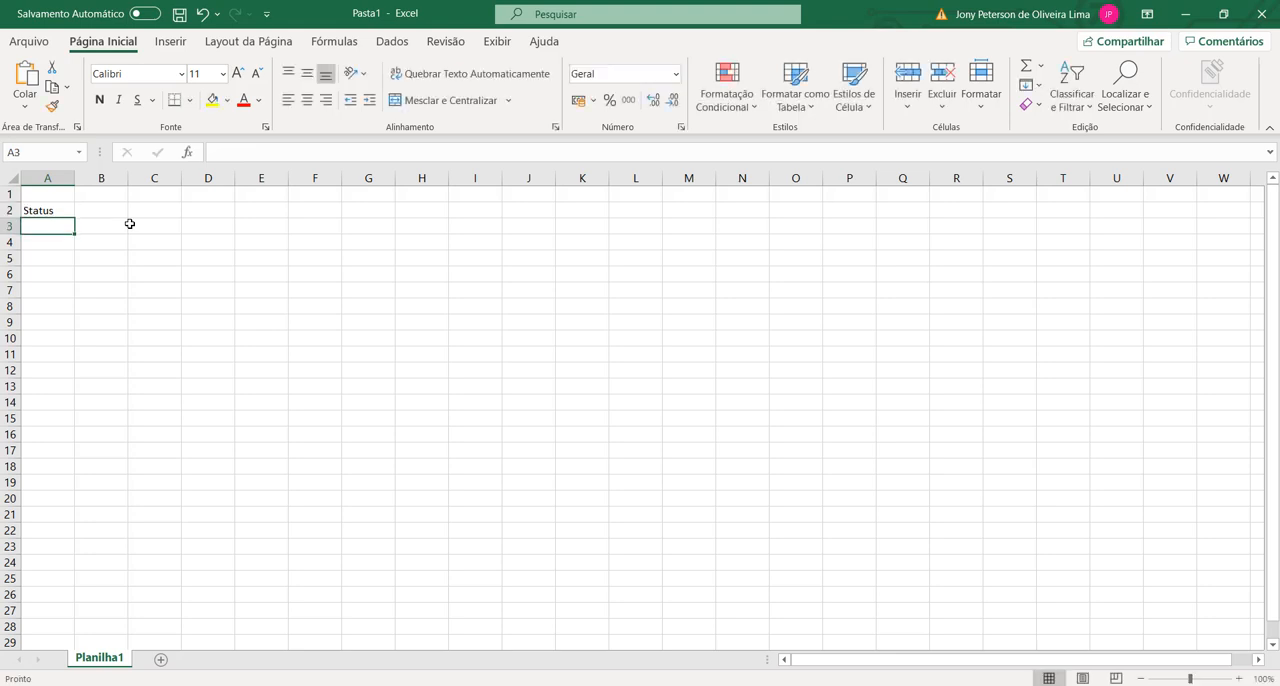
# Step: Start a data validation rule for cell A3, below the Status heading, that allows values from a list (Lista)
pyautogui.press('Up')
pyautogui.press('Down')
pyautogui.press('Down')
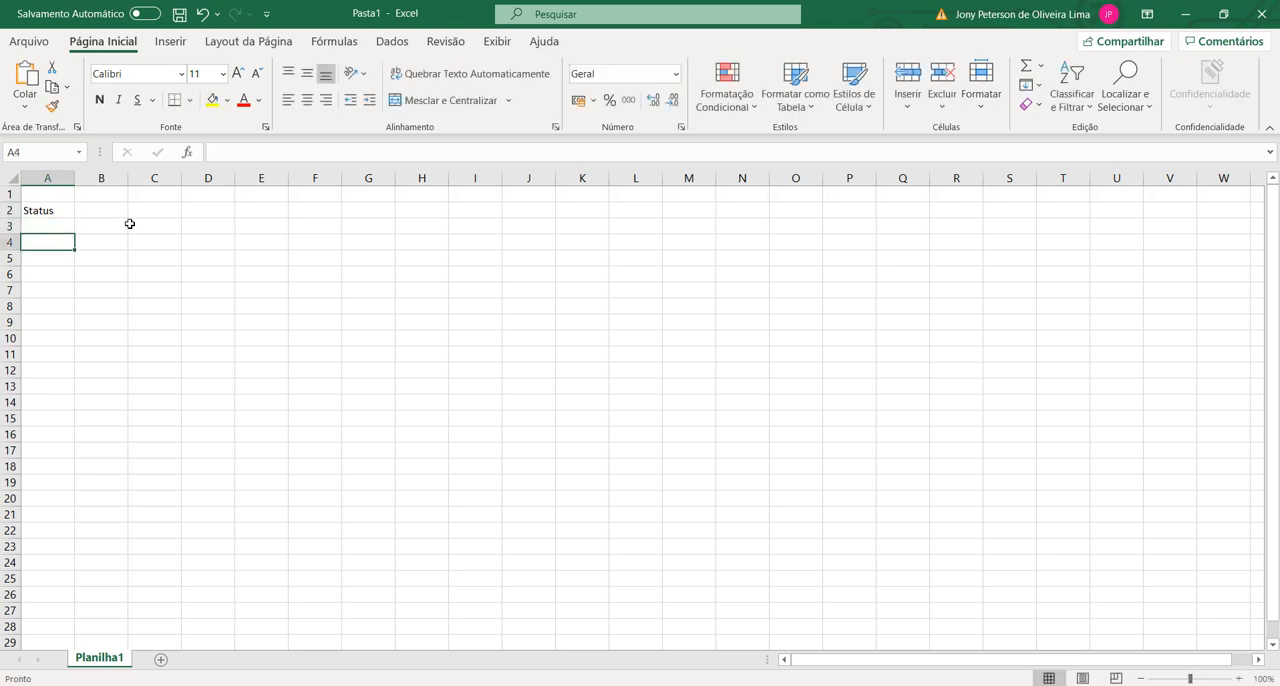
pyautogui.press('Up')
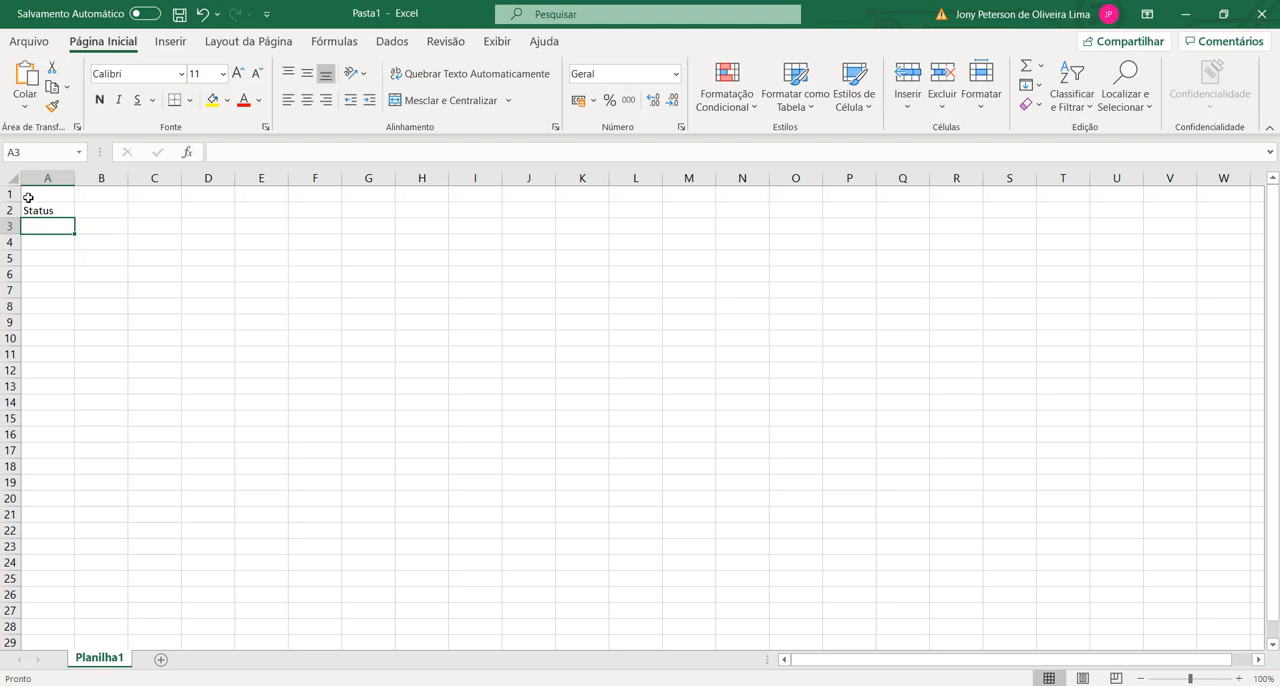
pyautogui.click(392, 42)
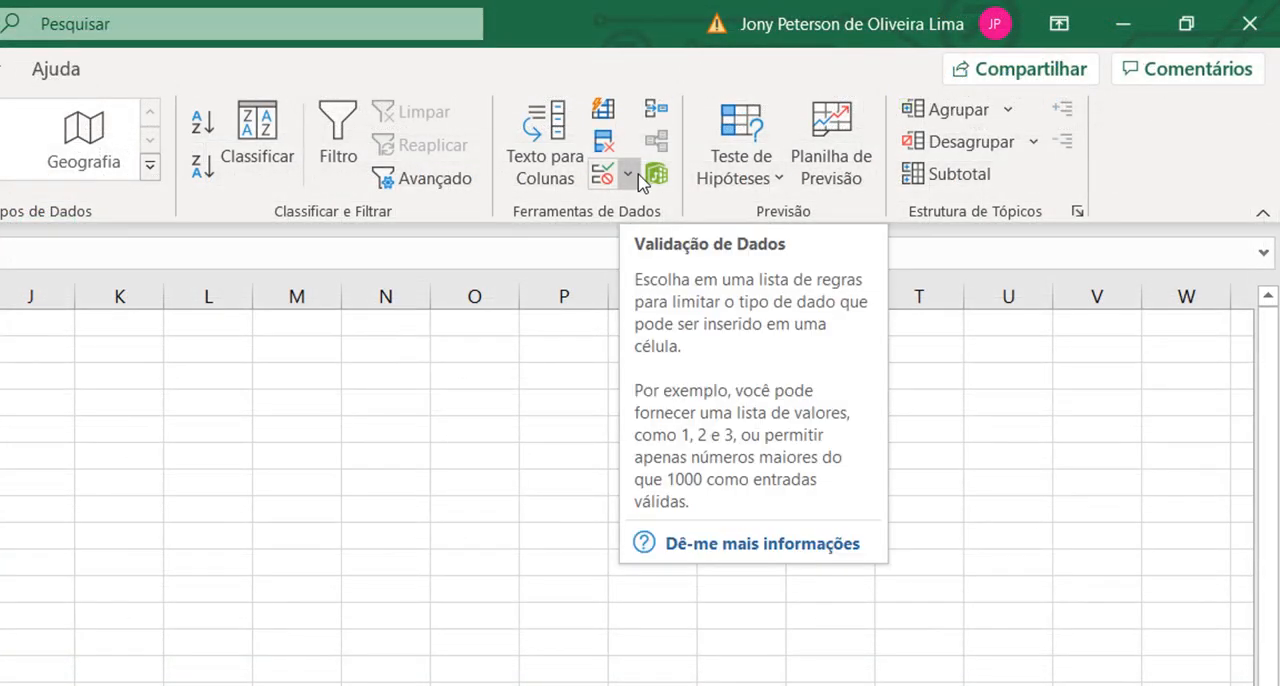
pyautogui.click(630, 176)
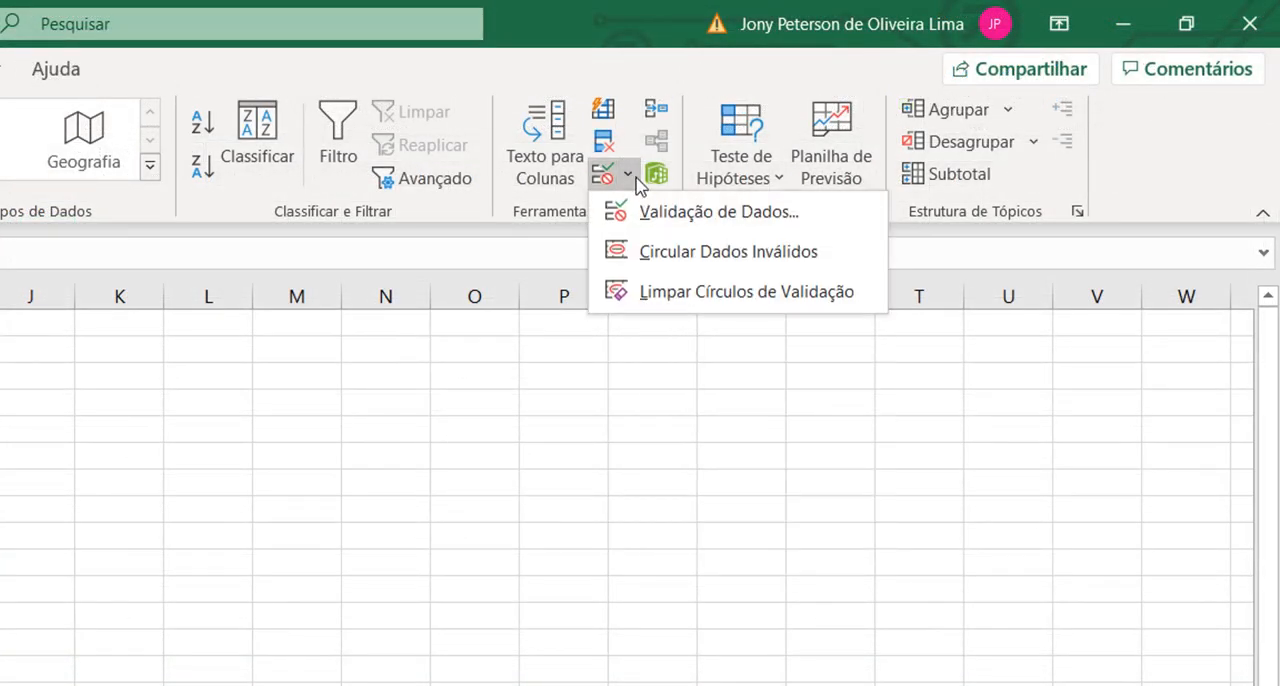
pyautogui.click(716, 214)
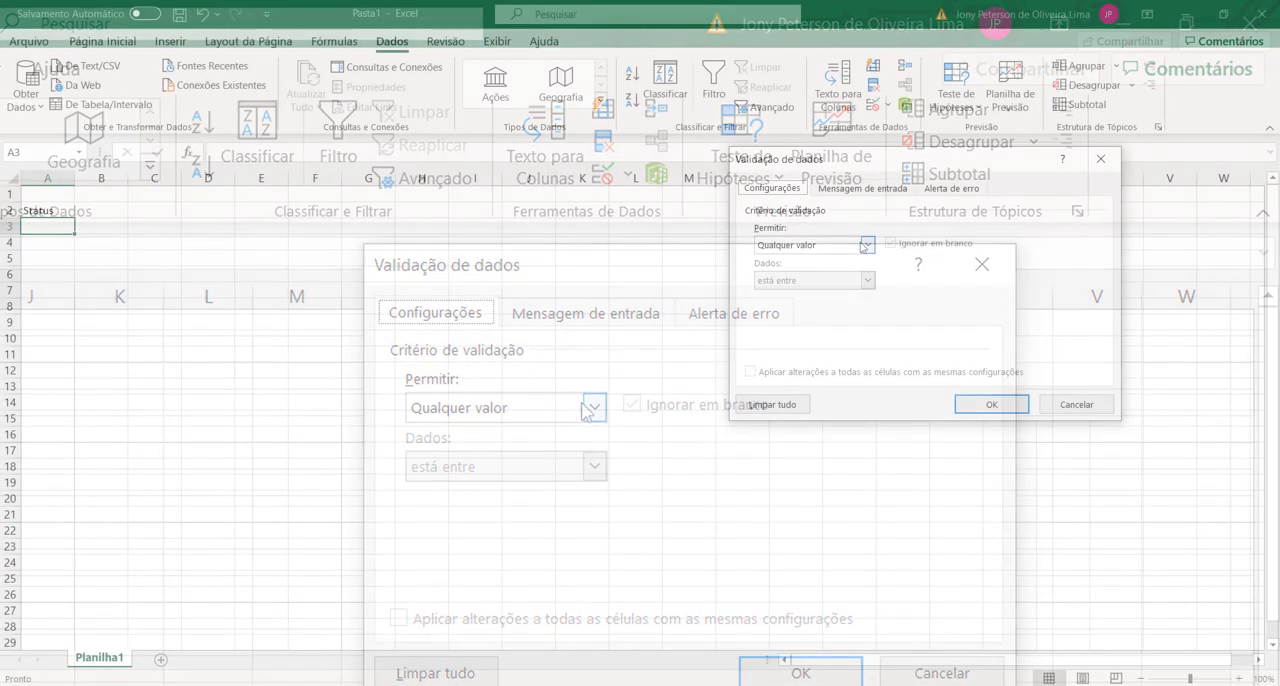
pyautogui.moveTo(826, 163); pyautogui.dragTo(334, 190)
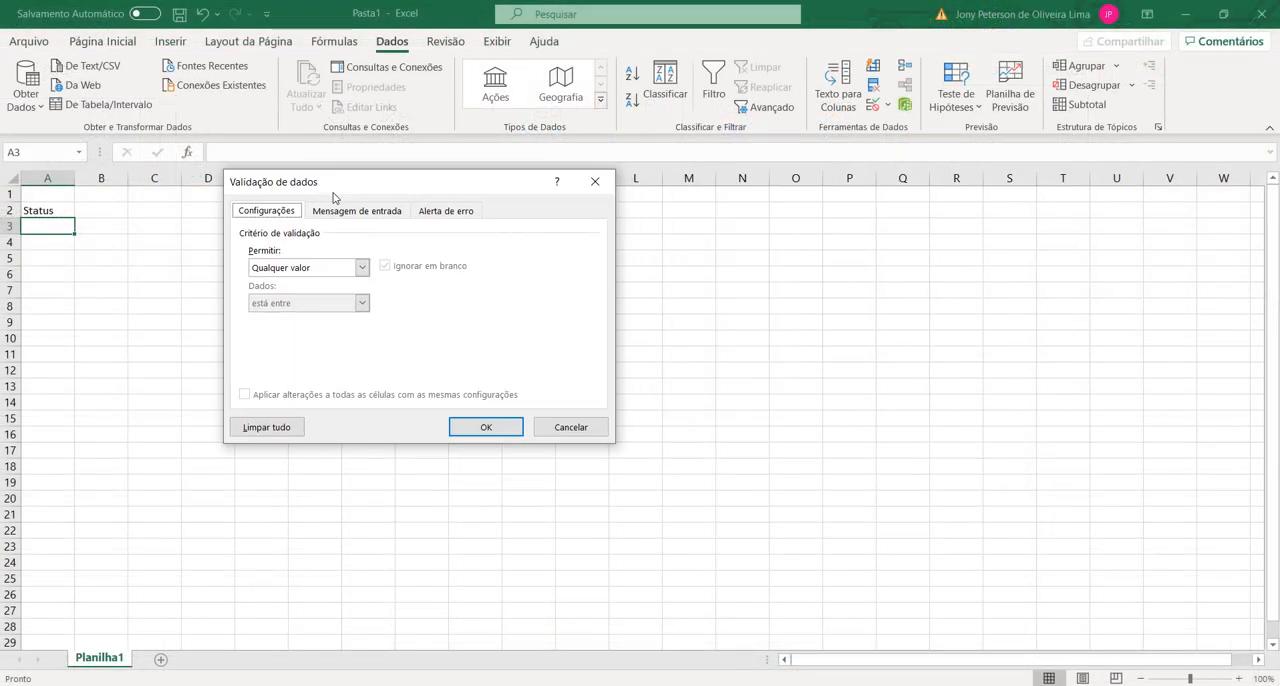
pyautogui.click(362, 268)
pyautogui.click(312, 318)
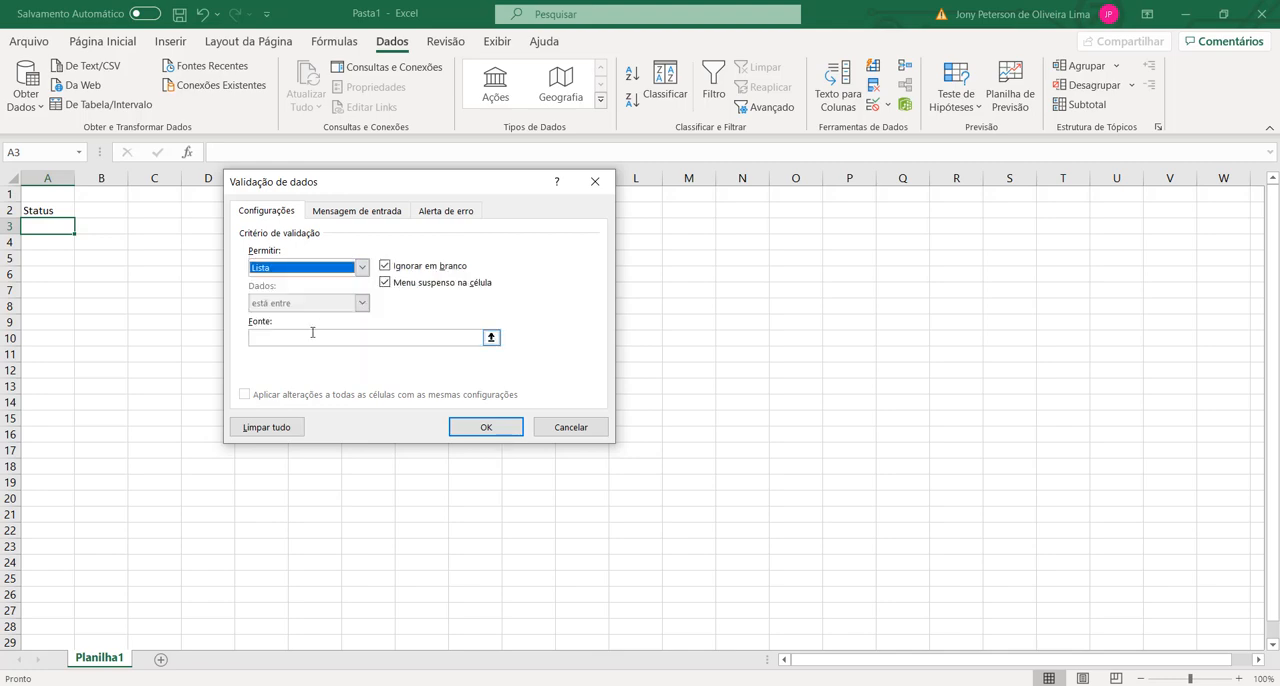
# Step: Set the validation list source to OK;Não Iniciado and apply the rule to cell A3
pyautogui.click(278, 338)
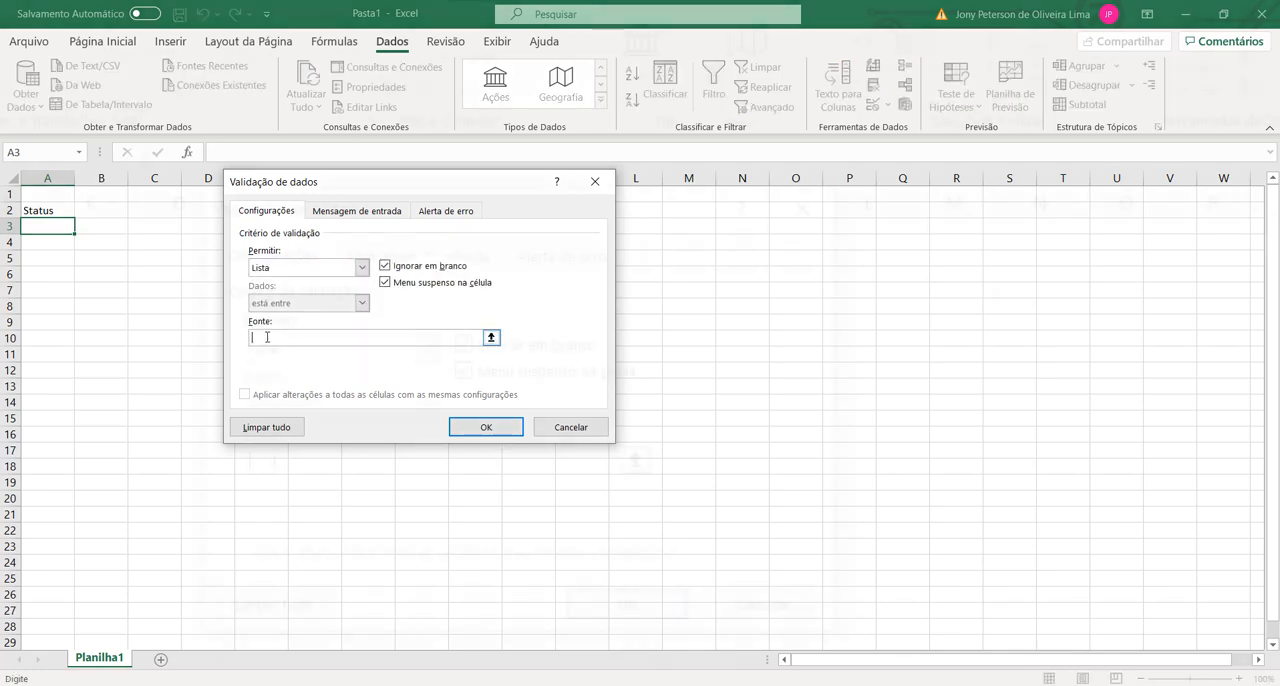
pyautogui.write('OK;')
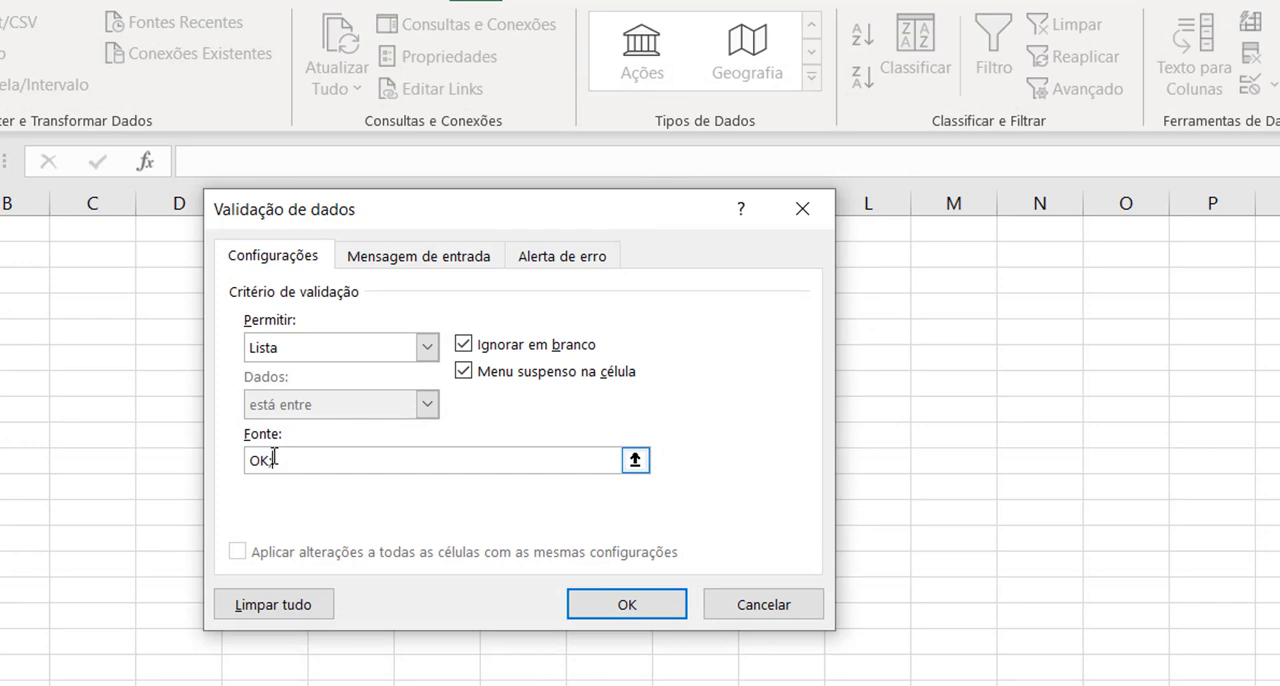
pyautogui.moveTo(374, 211); pyautogui.dragTo(402, 232)
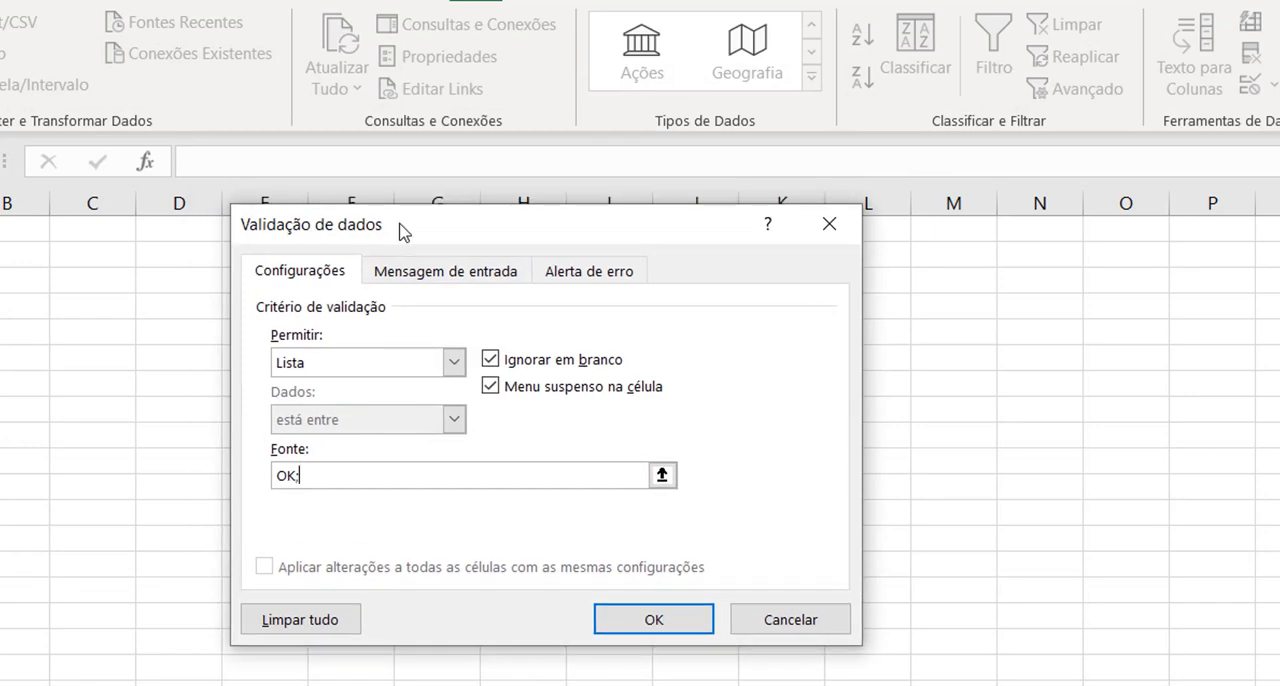
pyautogui.write(';Não l')
pyautogui.write('niciado')
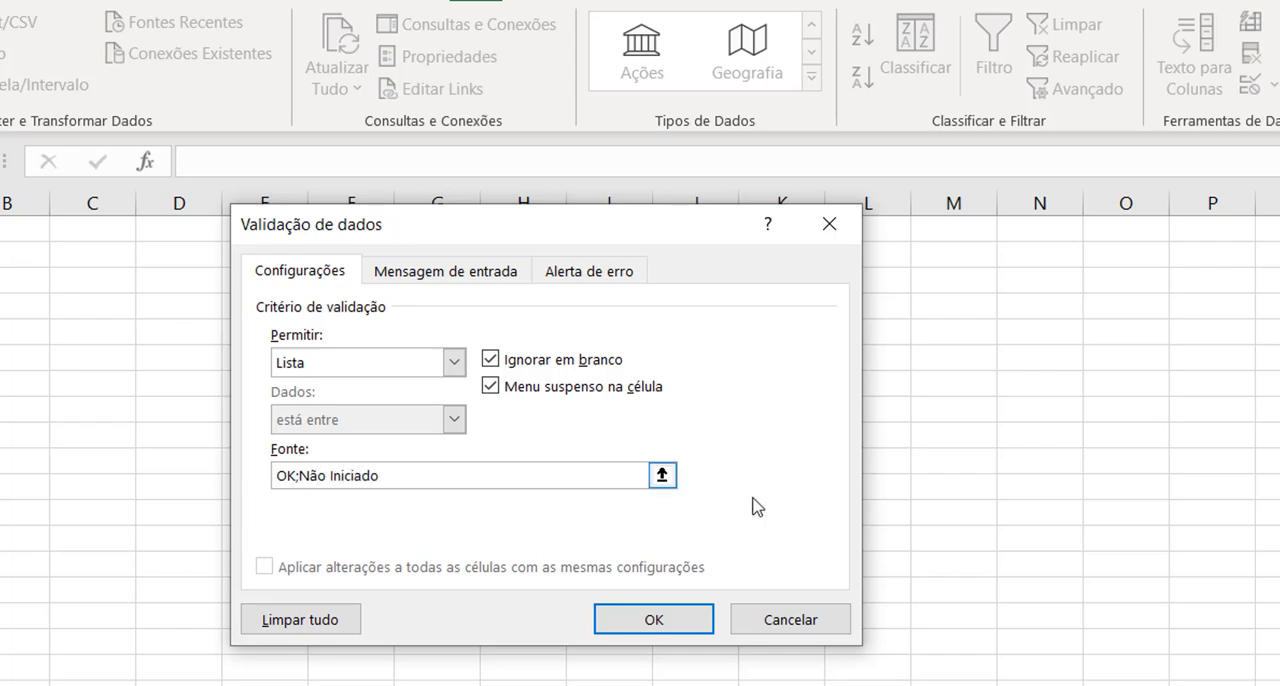
pyautogui.click(652, 620)
# Step: Test the dropdown in cell A3 by choosing OK and after it Não Iniciado
pyautogui.click(222, 261)
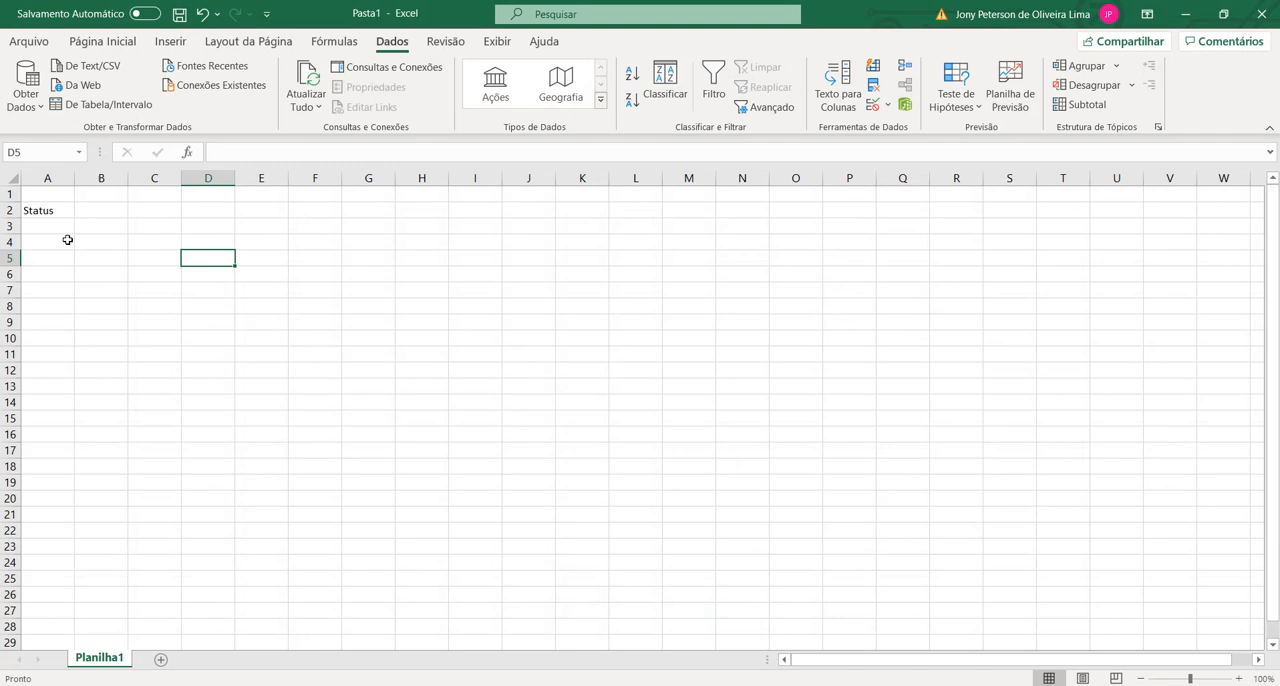
pyautogui.click(68, 240)
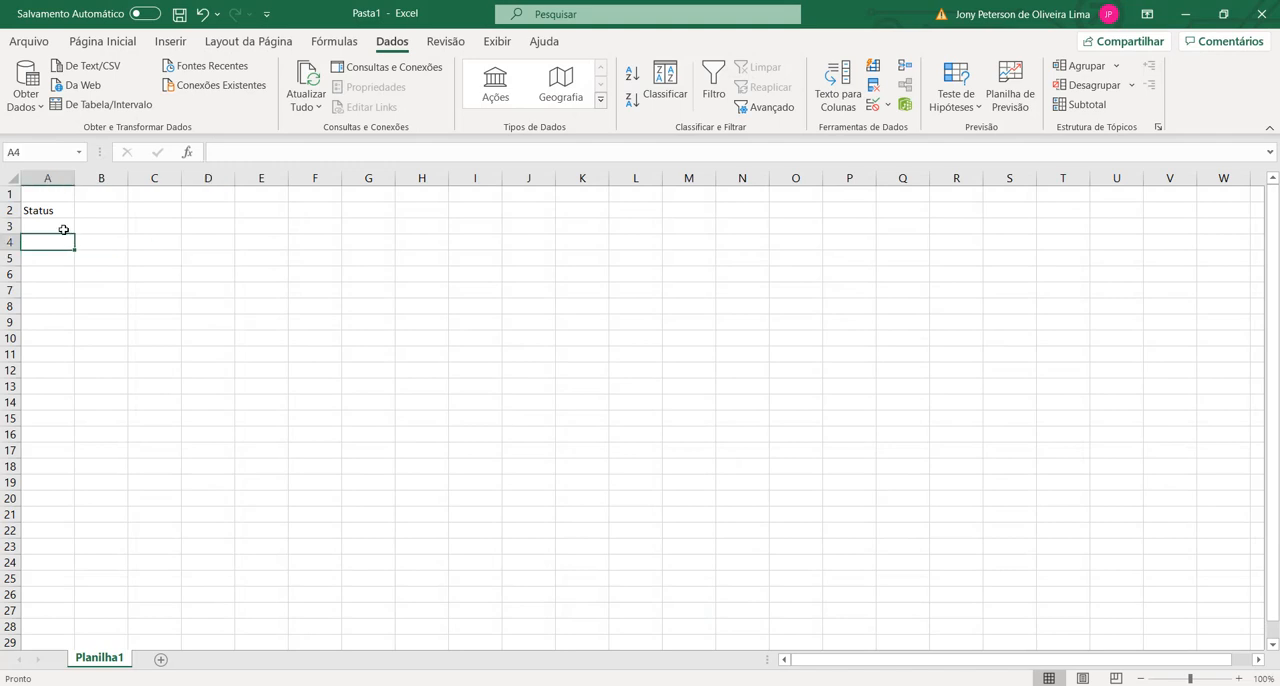
pyautogui.click(64, 229)
pyautogui.click(82, 227)
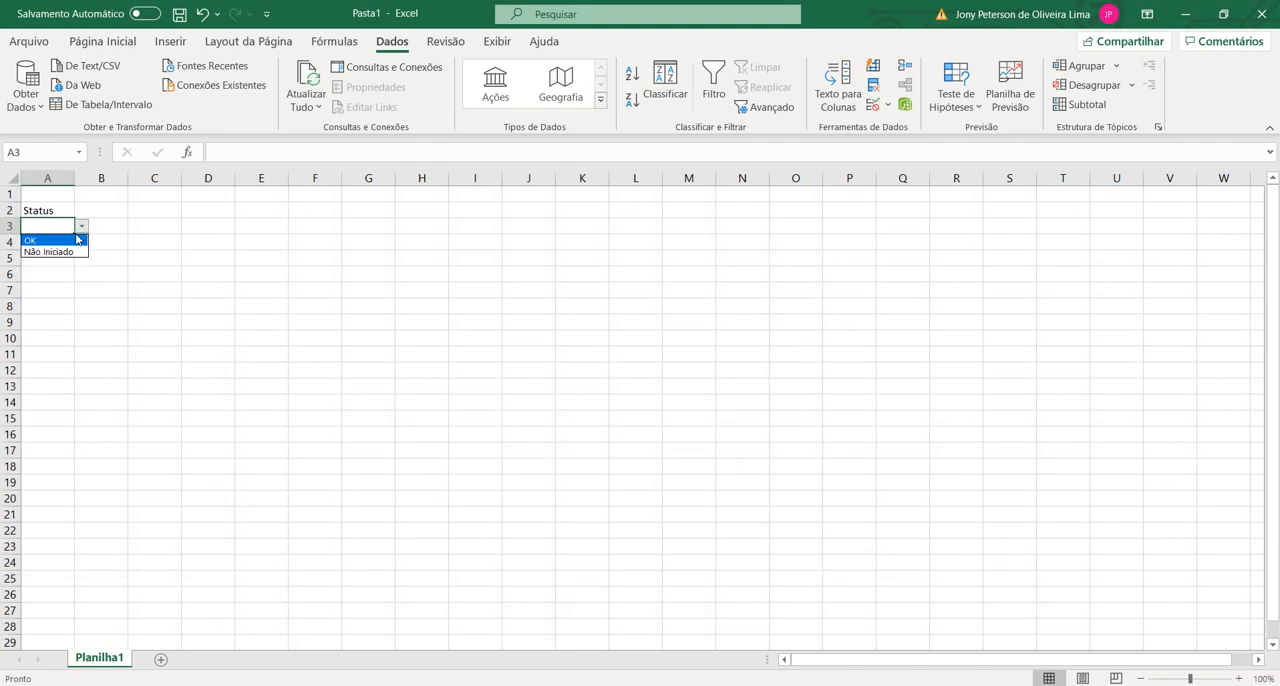
pyautogui.click(45, 240)
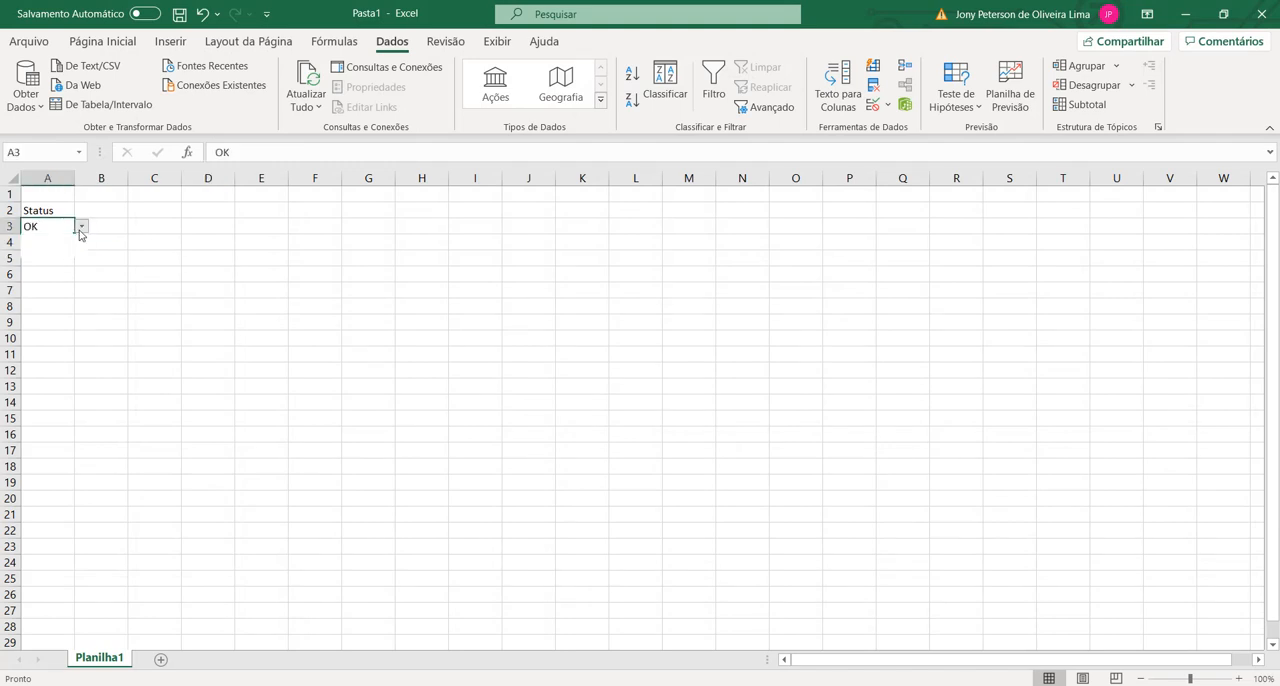
pyautogui.click(82, 227)
pyautogui.click(60, 252)
pyautogui.click(100, 226)
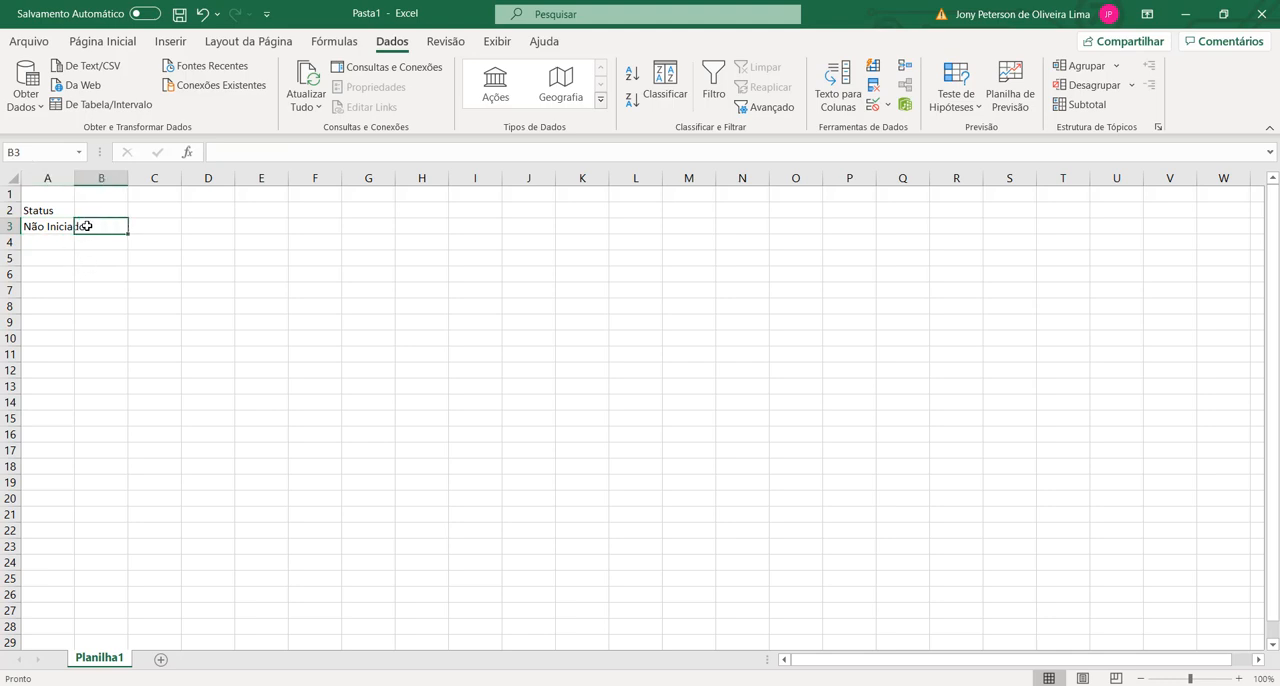
# Step: Choose OK again from the dropdown in cell A3 and clear the cell's content
pyautogui.click(55, 226)
pyautogui.click(83, 227)
pyautogui.click(57, 242)
pyautogui.click(100, 226)
pyautogui.click(29, 224)
pyautogui.press('Delete')
pyautogui.click(82, 227)
# Step: Enter the headings Início Previsto in cell B2 and Término Previsto in cell C2
pyautogui.click(100, 208)
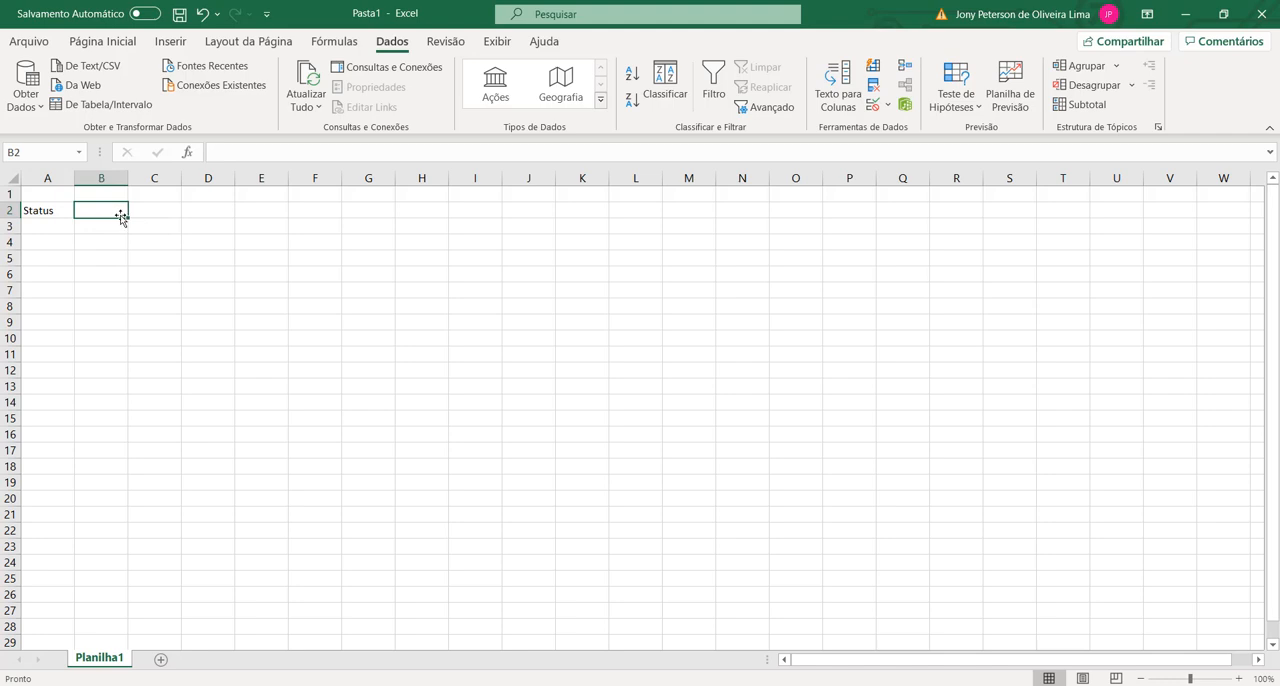
pyautogui.write('Iníc')
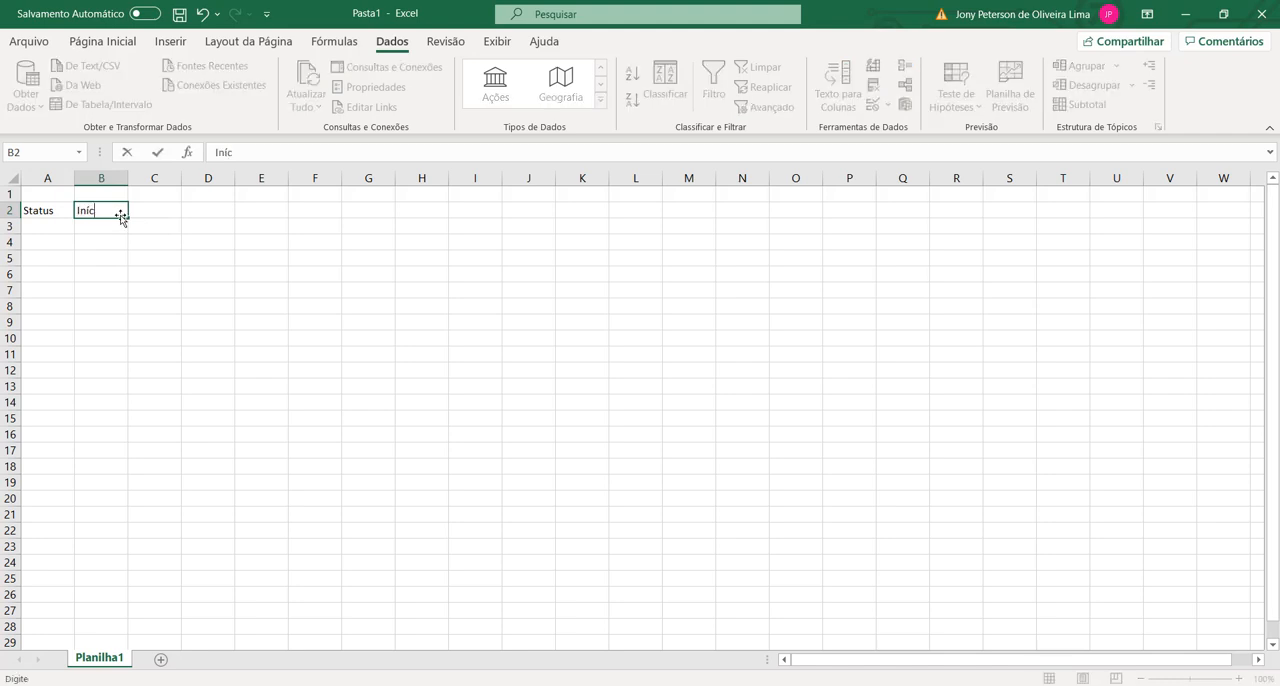
pyautogui.write('io Previsto')
pyautogui.press('Tab')
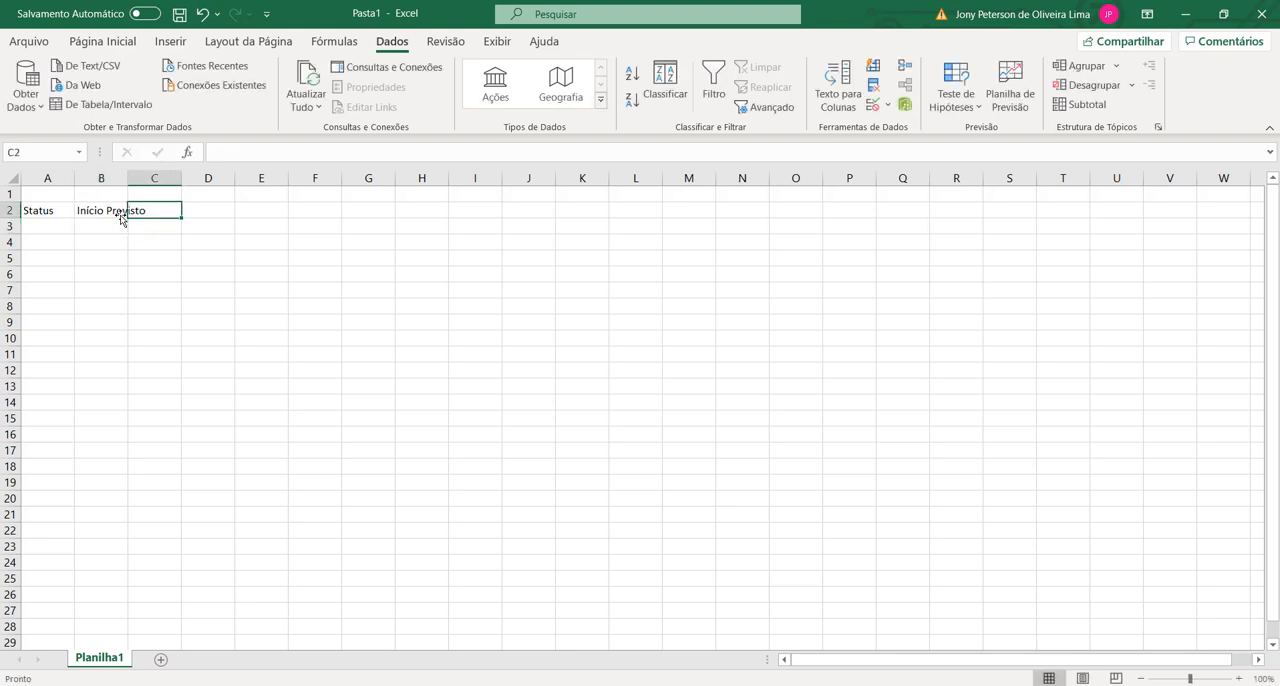
pyautogui.write('Término P')
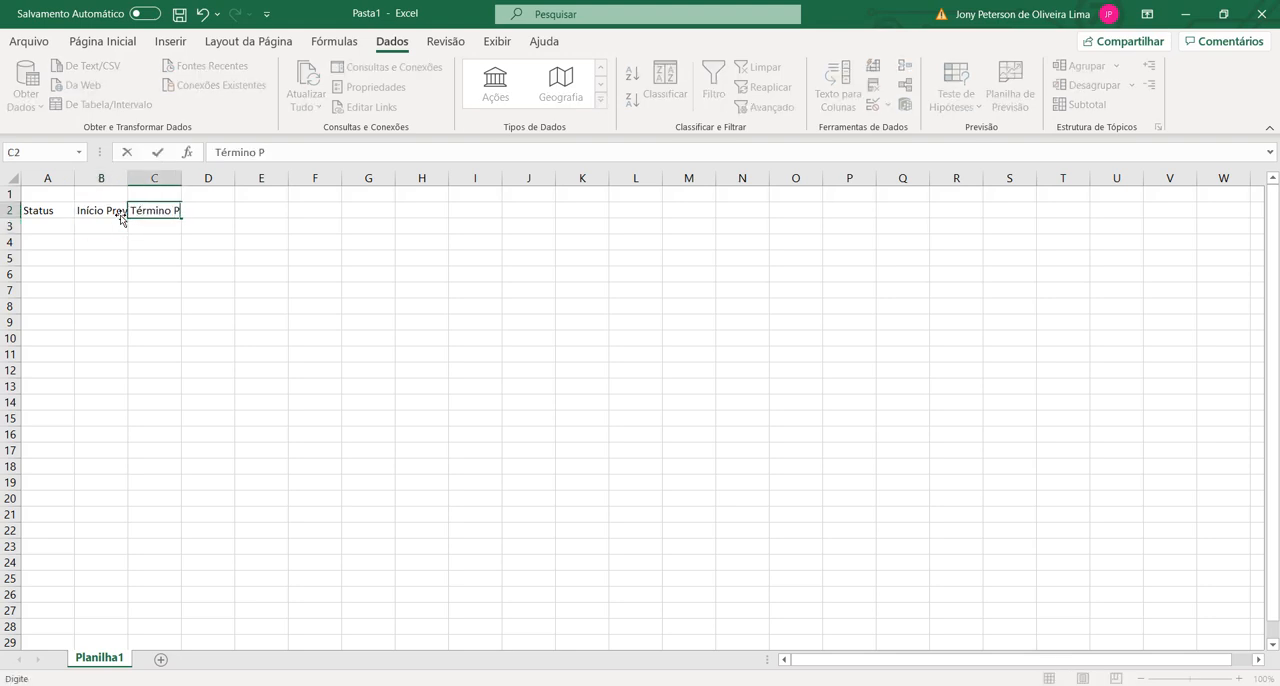
pyautogui.write('revisto')
pyautogui.press('Return')
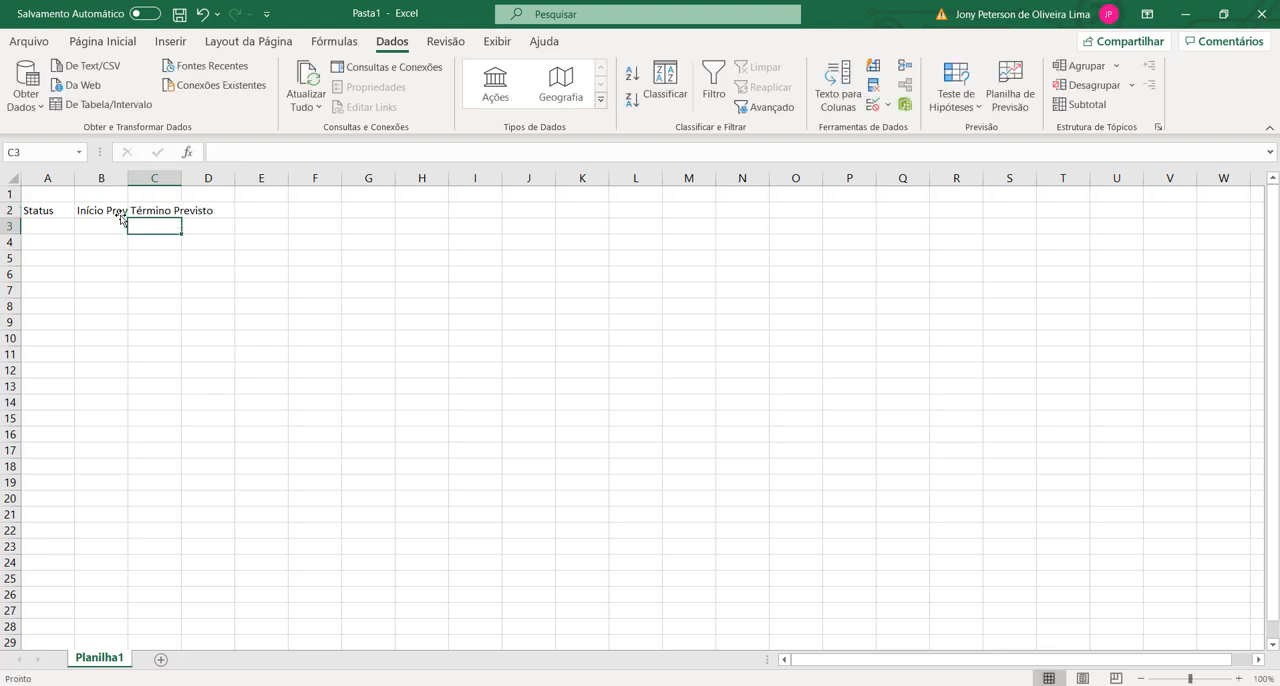
# Step: Fit the widths of columns B and C to their heading text
pyautogui.click(277, 252)
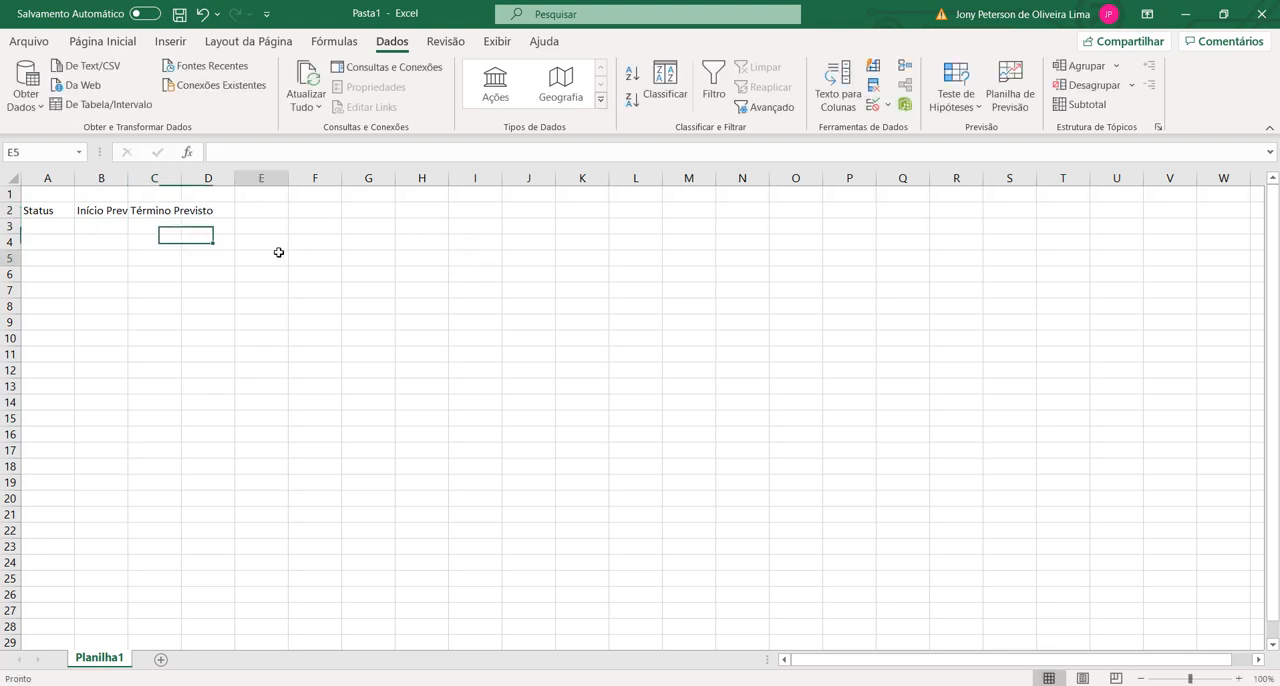
pyautogui.click(176, 213)
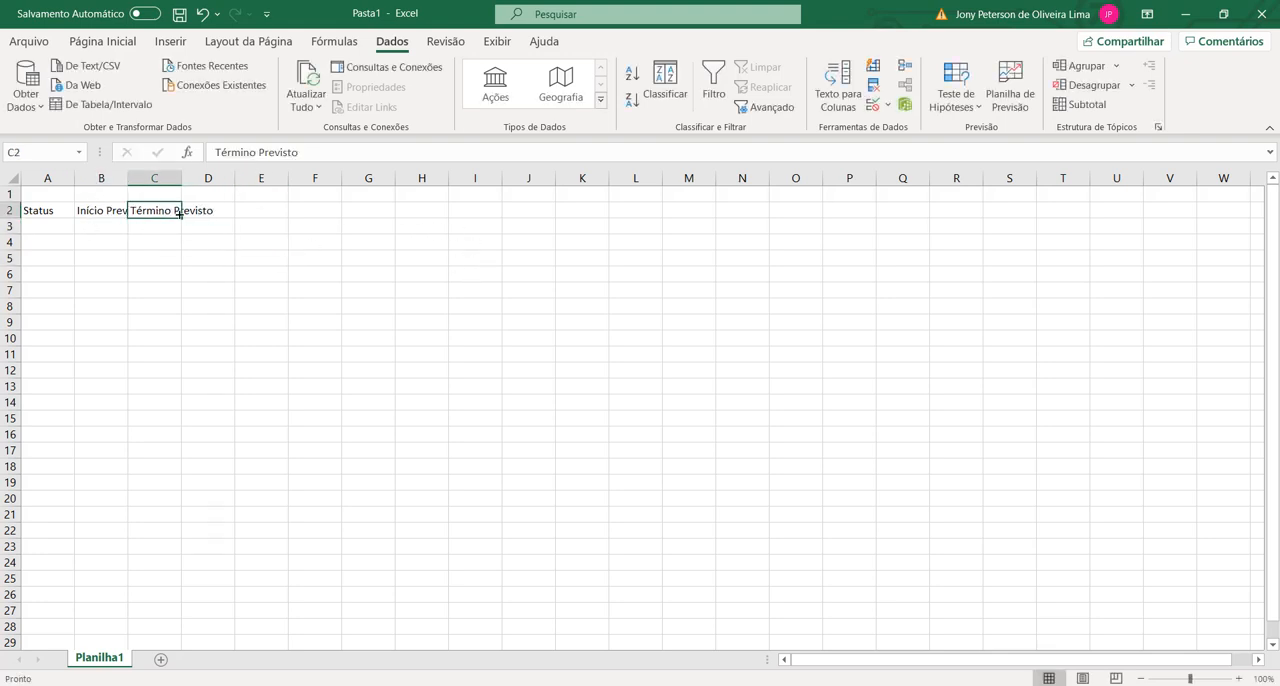
pyautogui.doubleClick(128, 177)
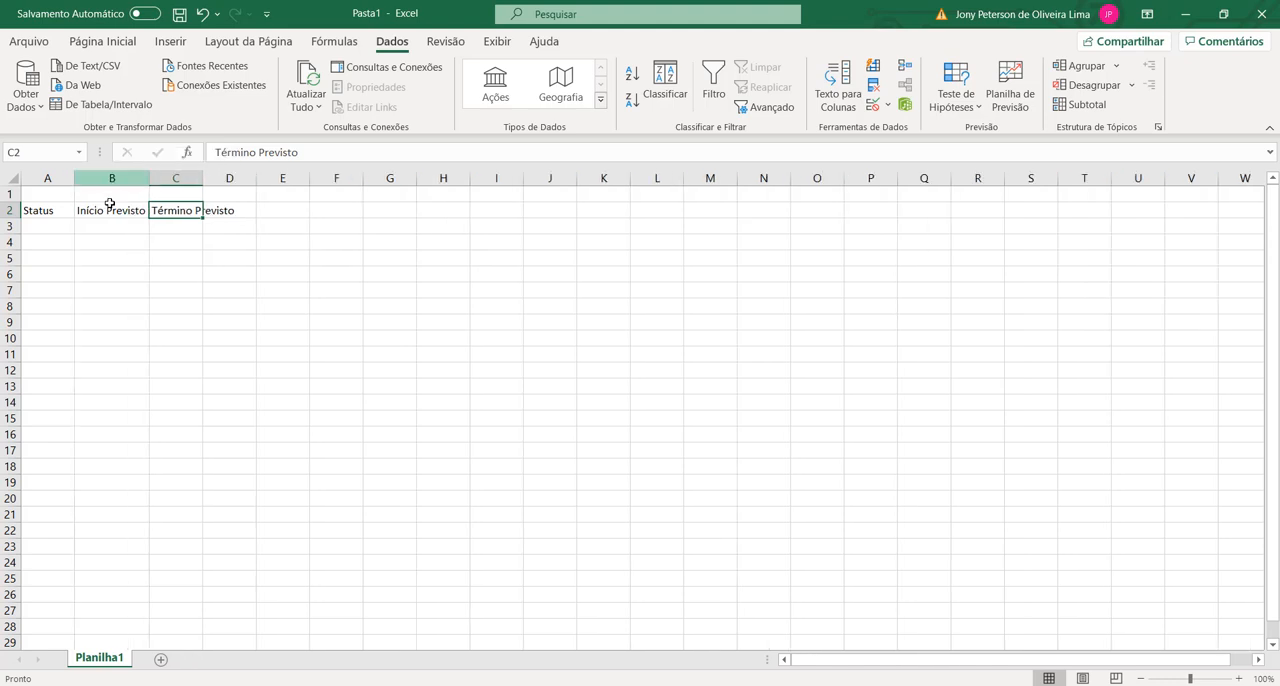
pyautogui.click(194, 222)
pyautogui.click(185, 211)
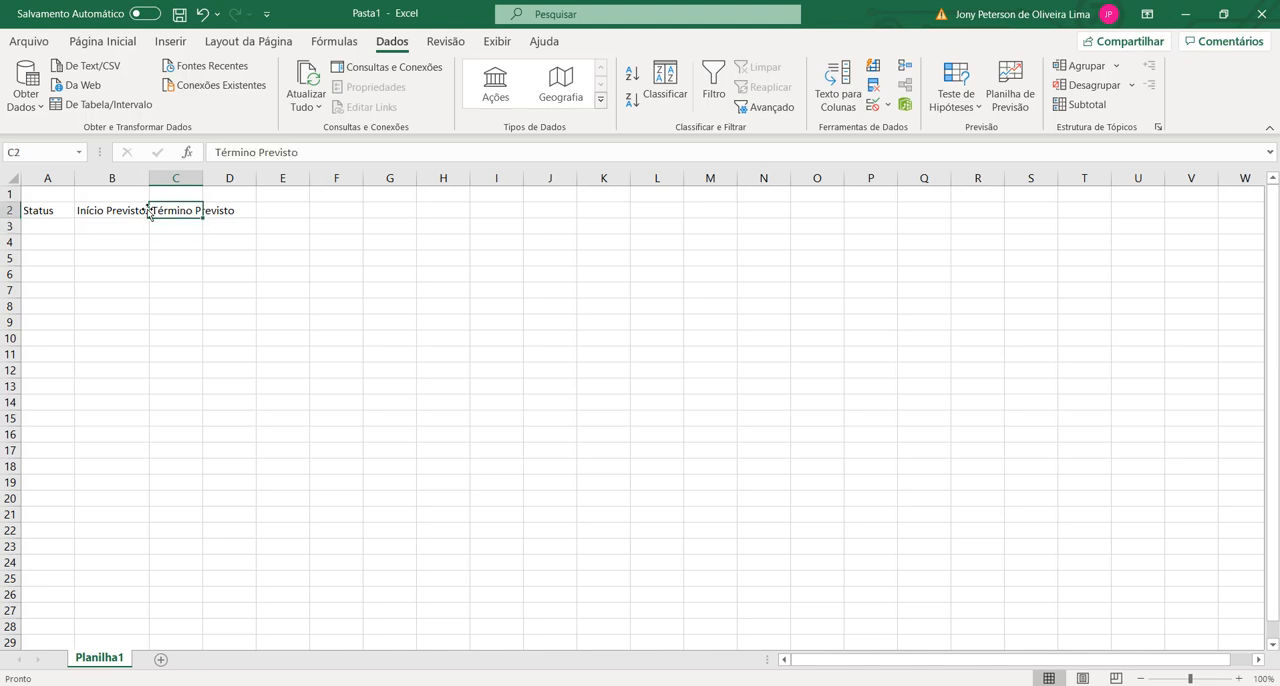
pyautogui.doubleClick(203, 176)
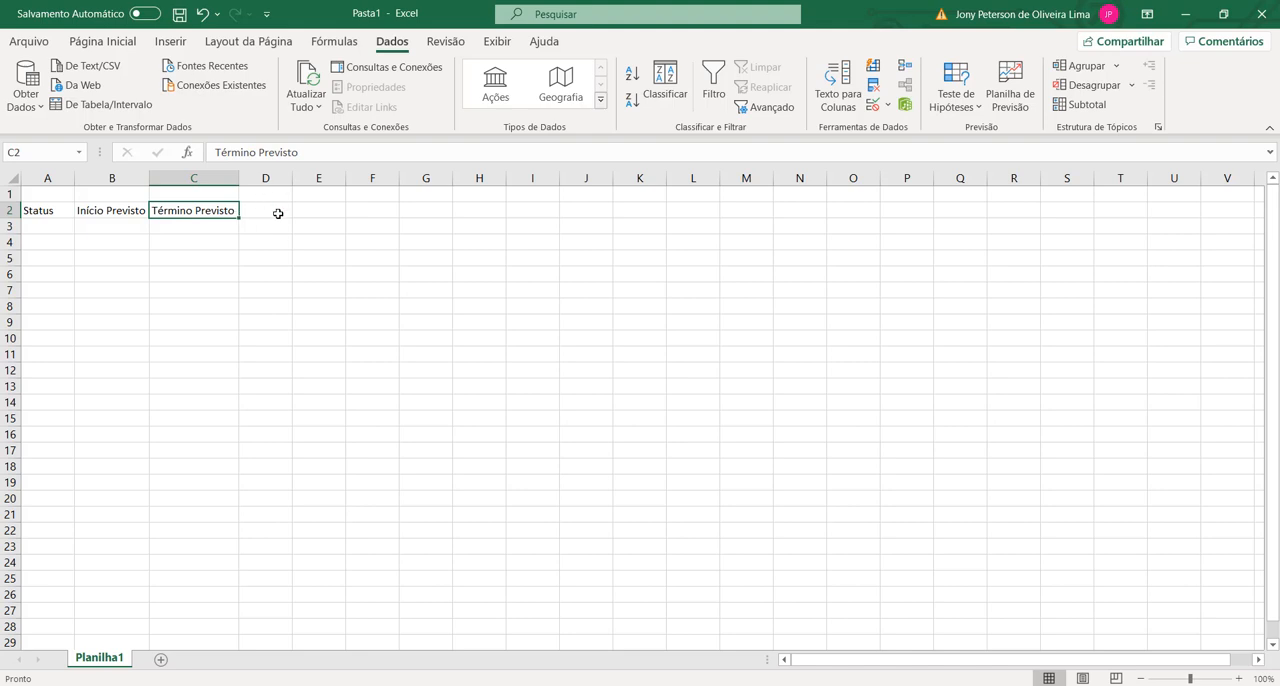
# Step: Enter the date 01/01/2021 in cell D2 as the first timeline heading
pyautogui.click(266, 212)
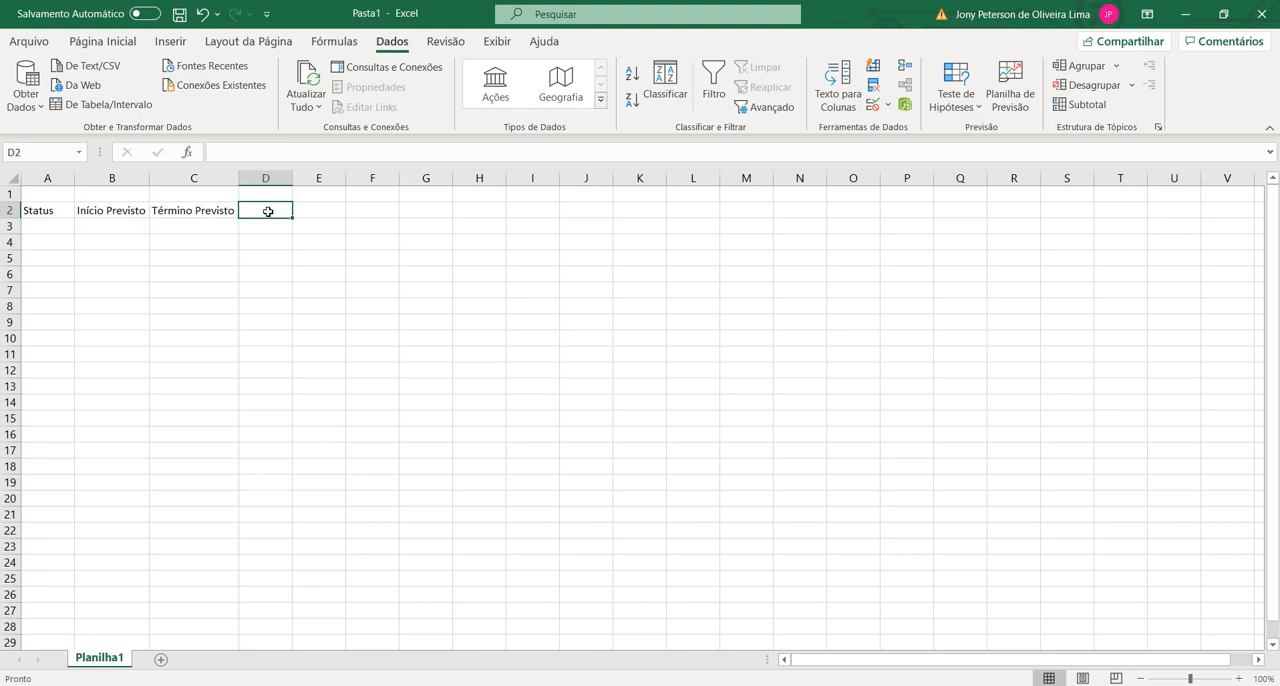
pyautogui.write('01')
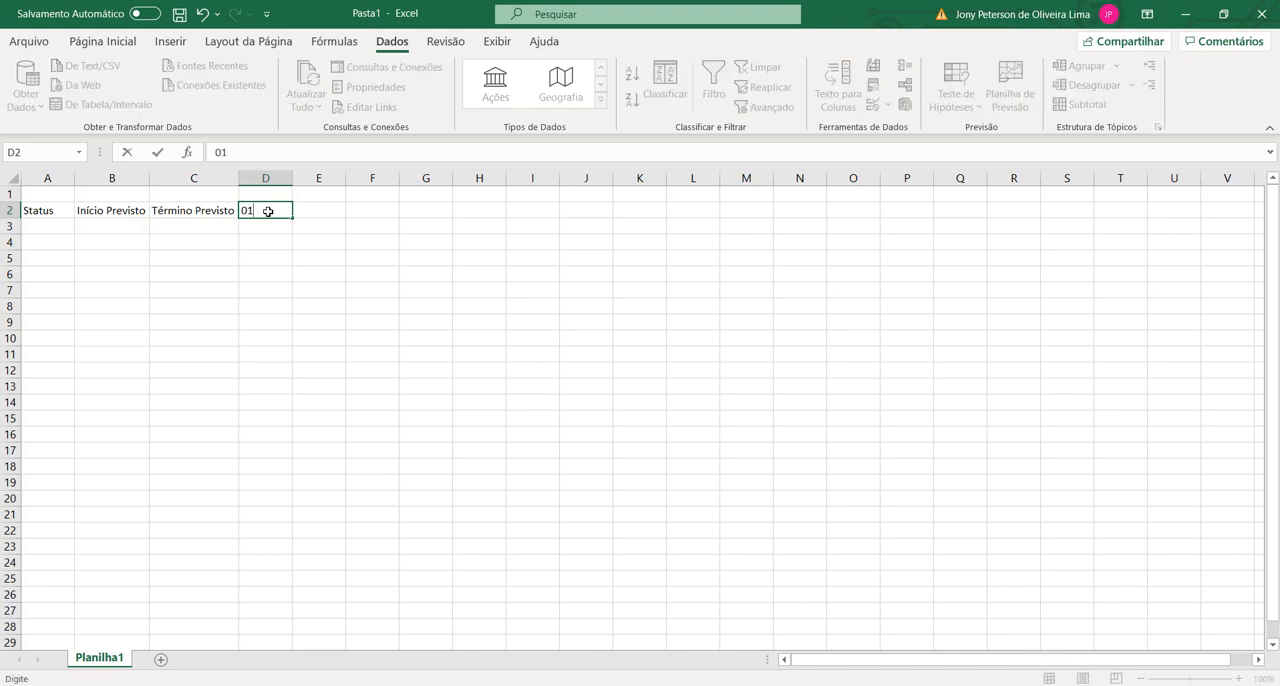
pyautogui.write('/01/2021')
pyautogui.press('Return')
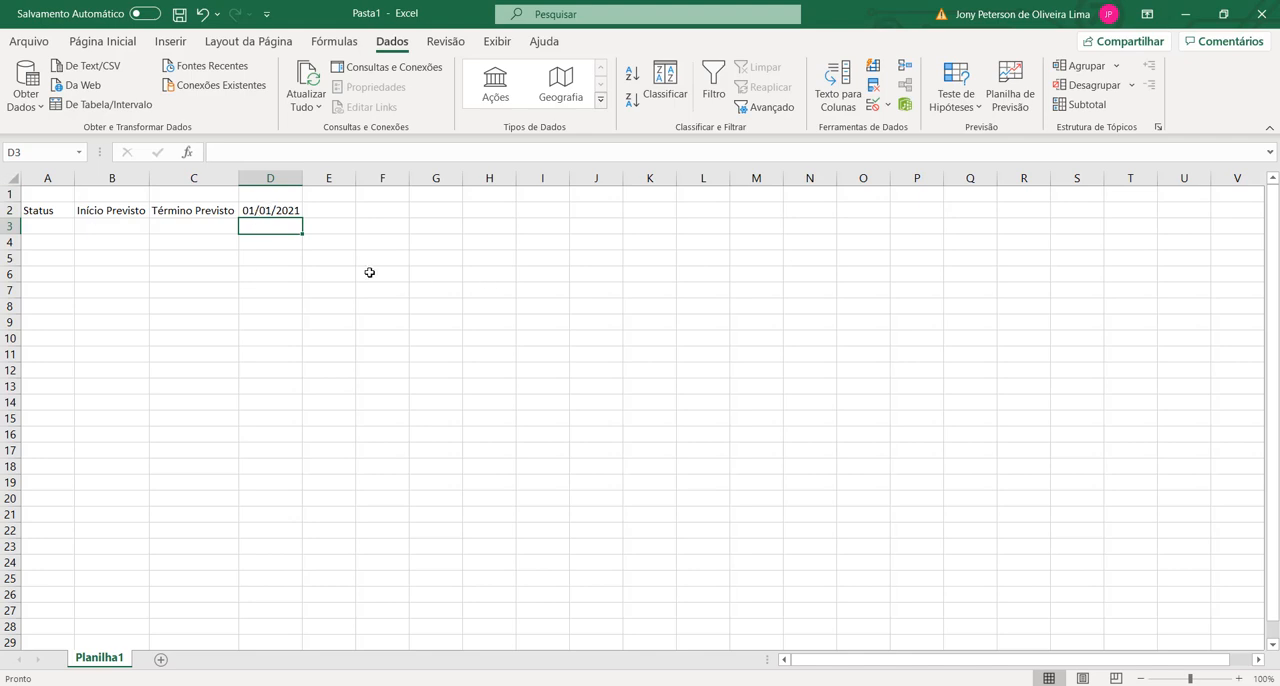
# Step: Rotate the text orientation of the date in cell D2 to 90 degrees in the cell formatting
pyautogui.click(266, 209)
pyautogui.rightClick(270, 209)
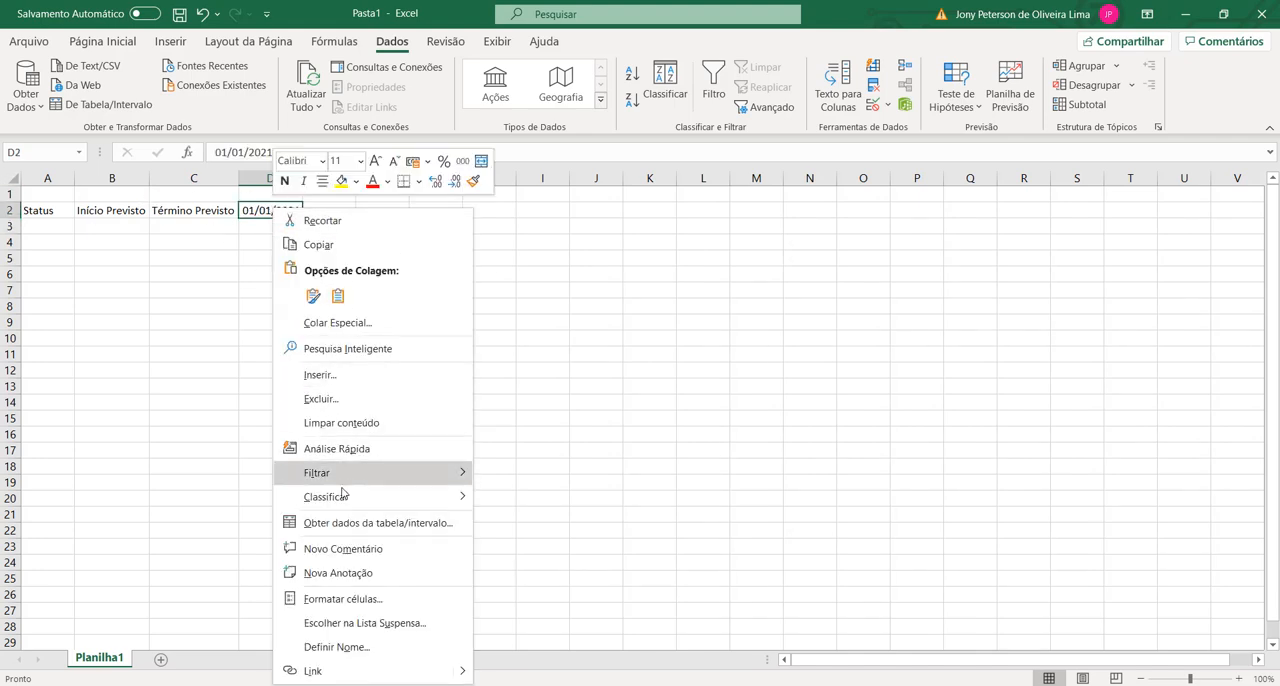
pyautogui.click(370, 600)
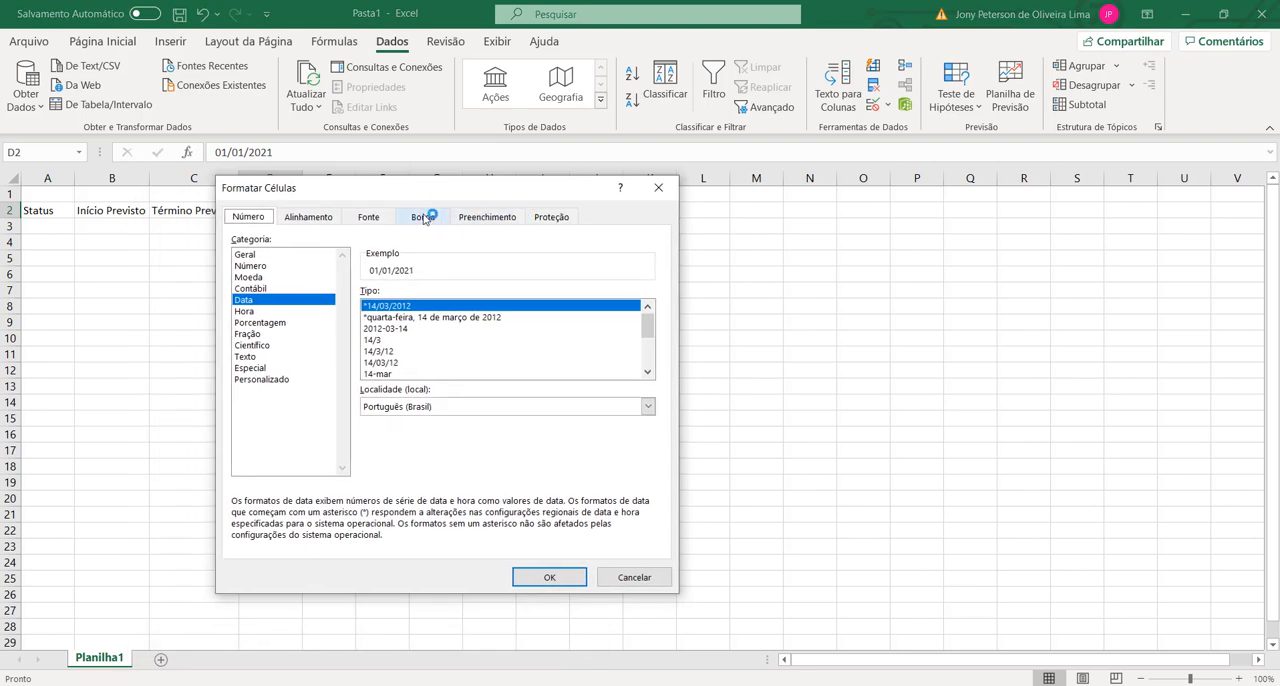
pyautogui.click(368, 217)
pyautogui.click(465, 217)
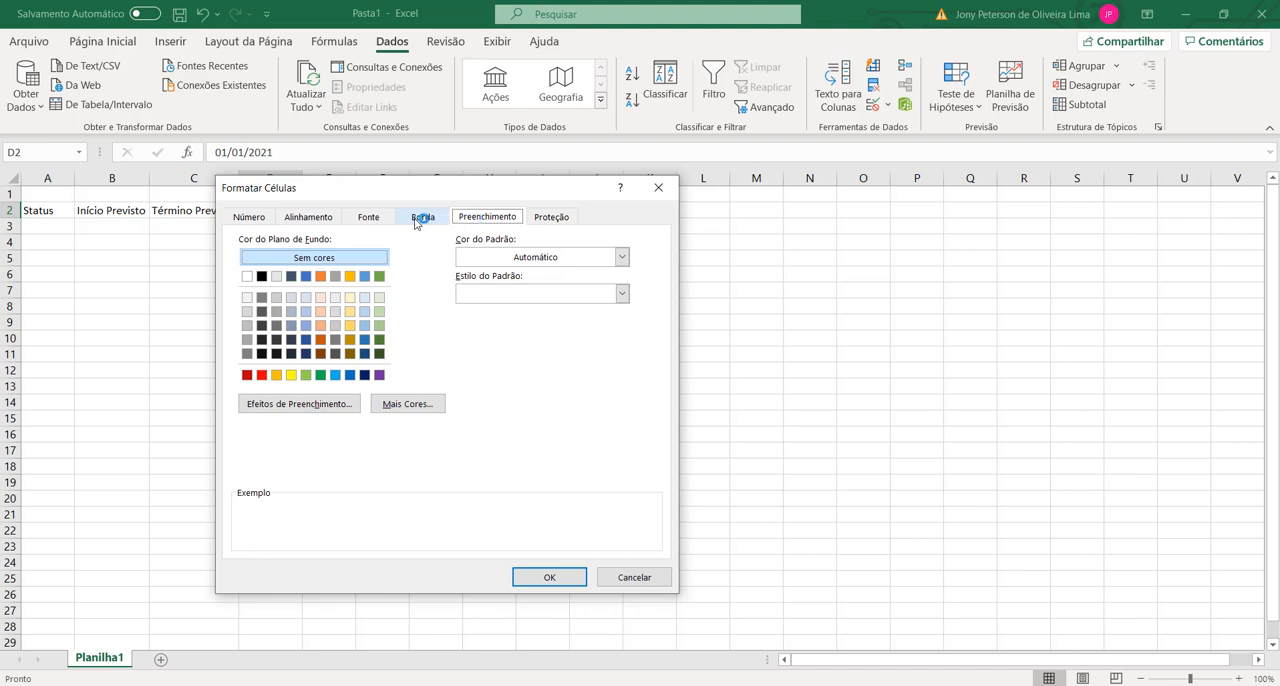
pyautogui.click(368, 217)
pyautogui.click(302, 218)
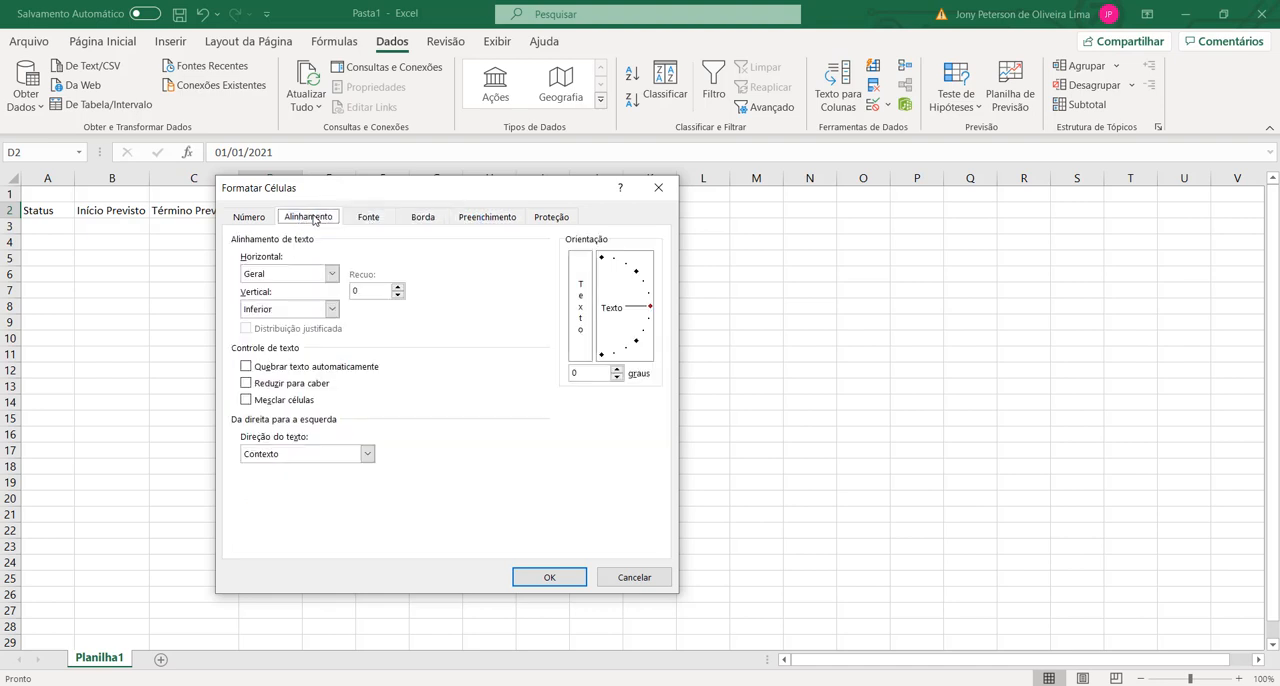
pyautogui.click(649, 310)
pyautogui.moveTo(649, 310); pyautogui.dragTo(568, 252)
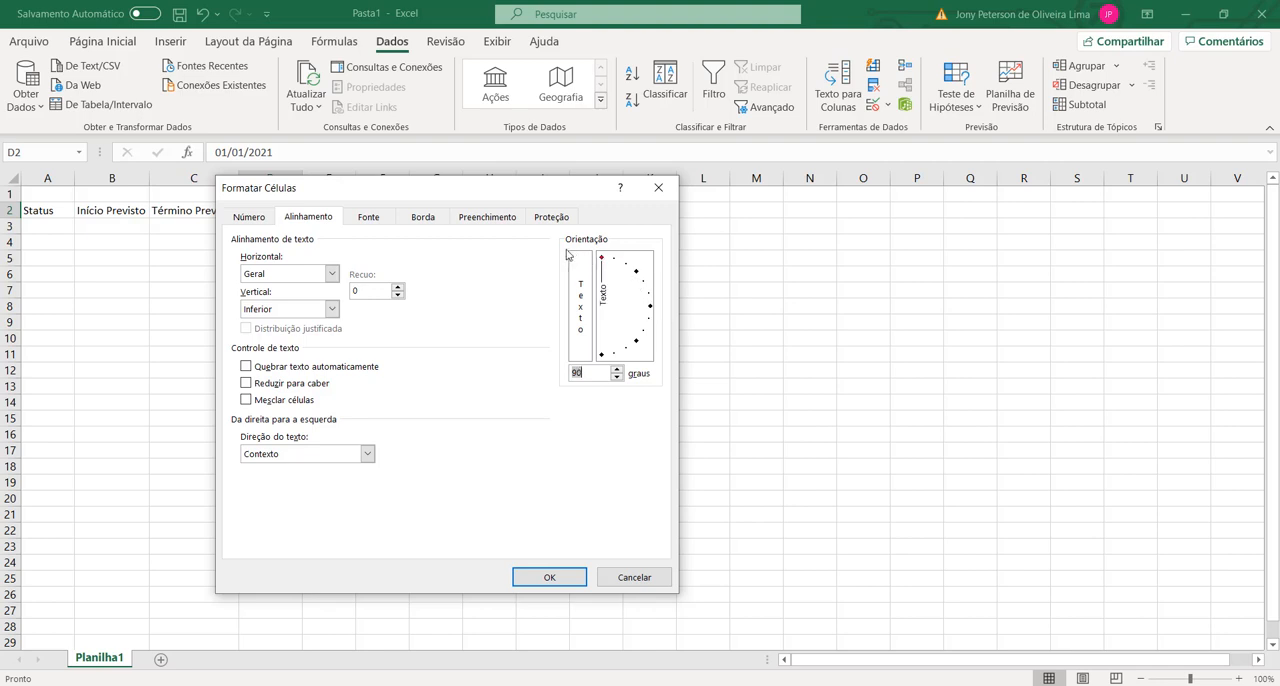
pyautogui.click(590, 373)
# Step: Apply the 14-mar date format to cell D2 and confirm the cell formatting
pyautogui.click(250, 222)
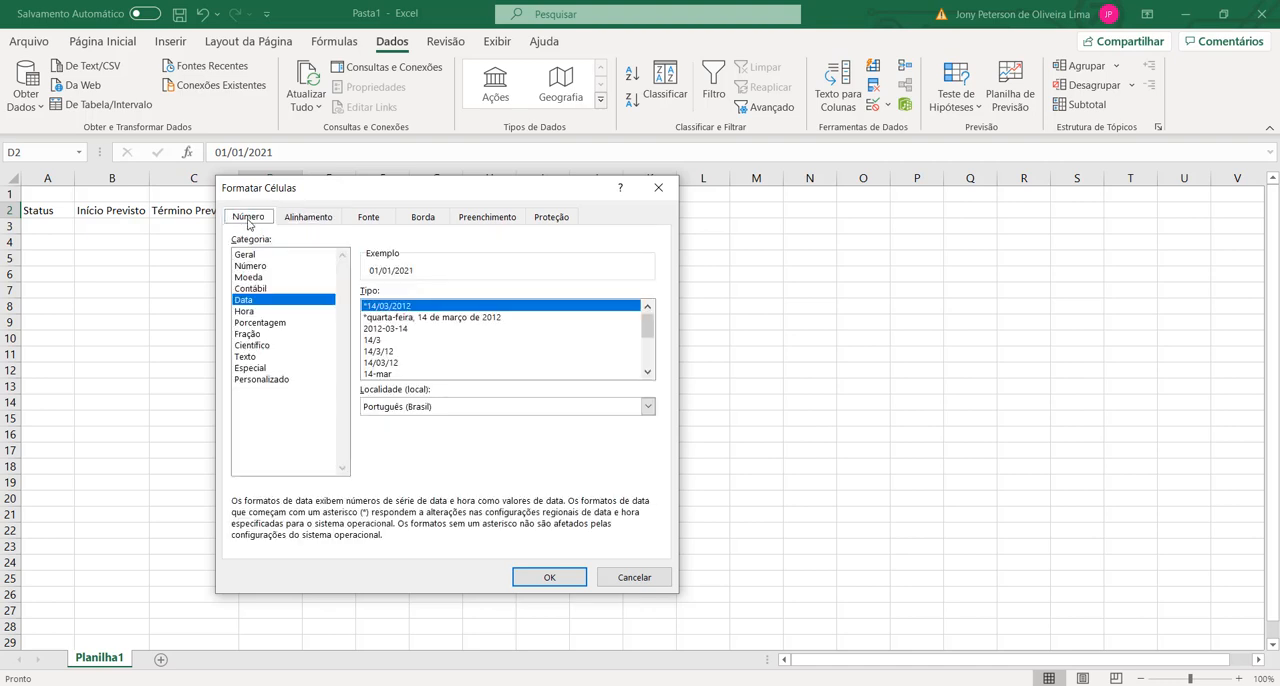
pyautogui.click(388, 374)
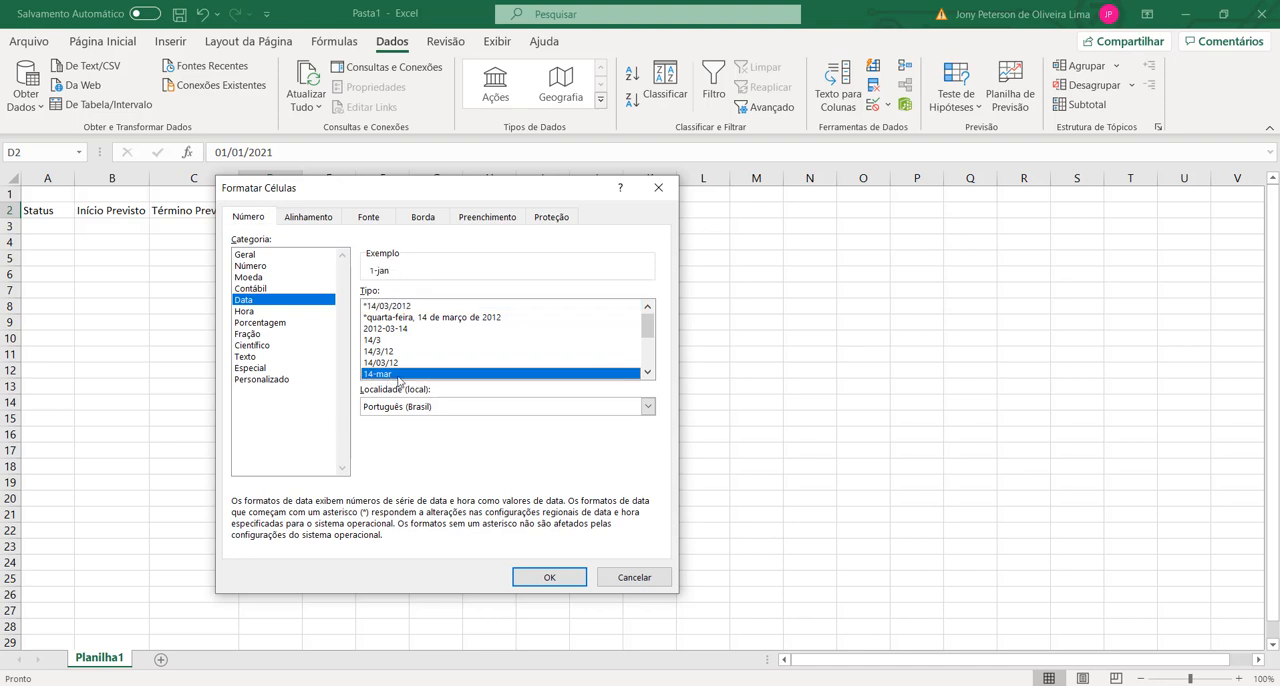
pyautogui.scroll(-1, 530, 350)
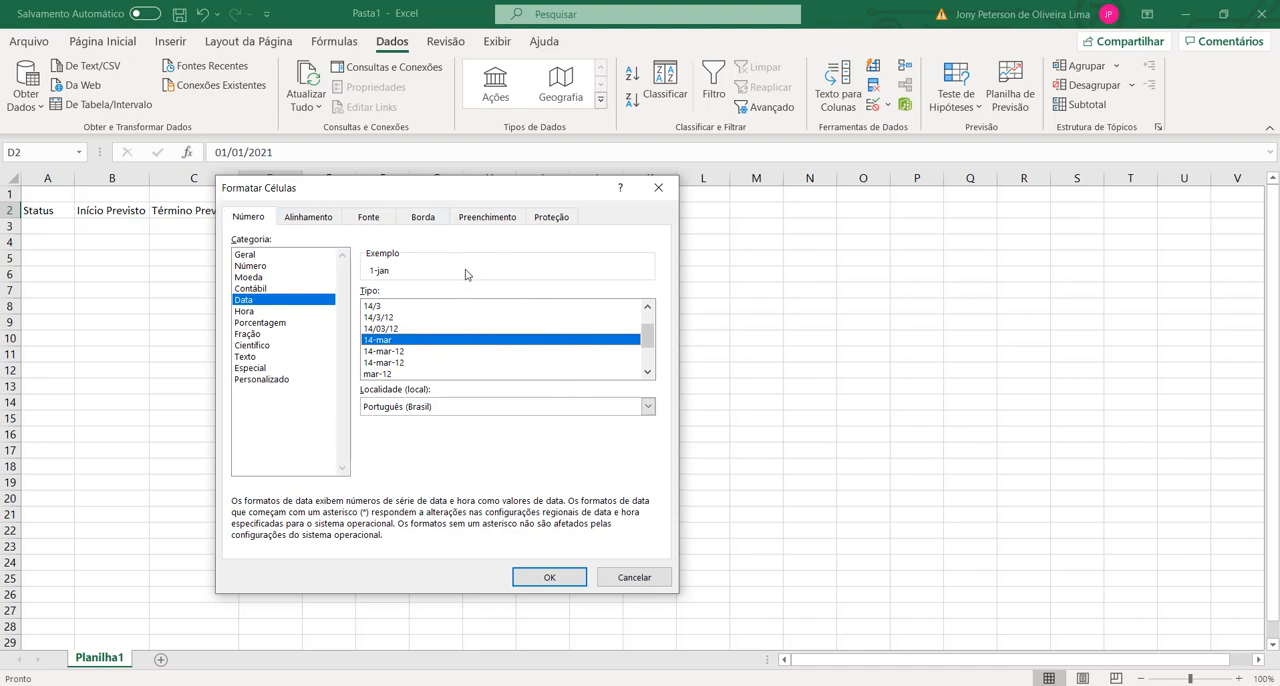
pyautogui.click(562, 578)
pyautogui.click(401, 397)
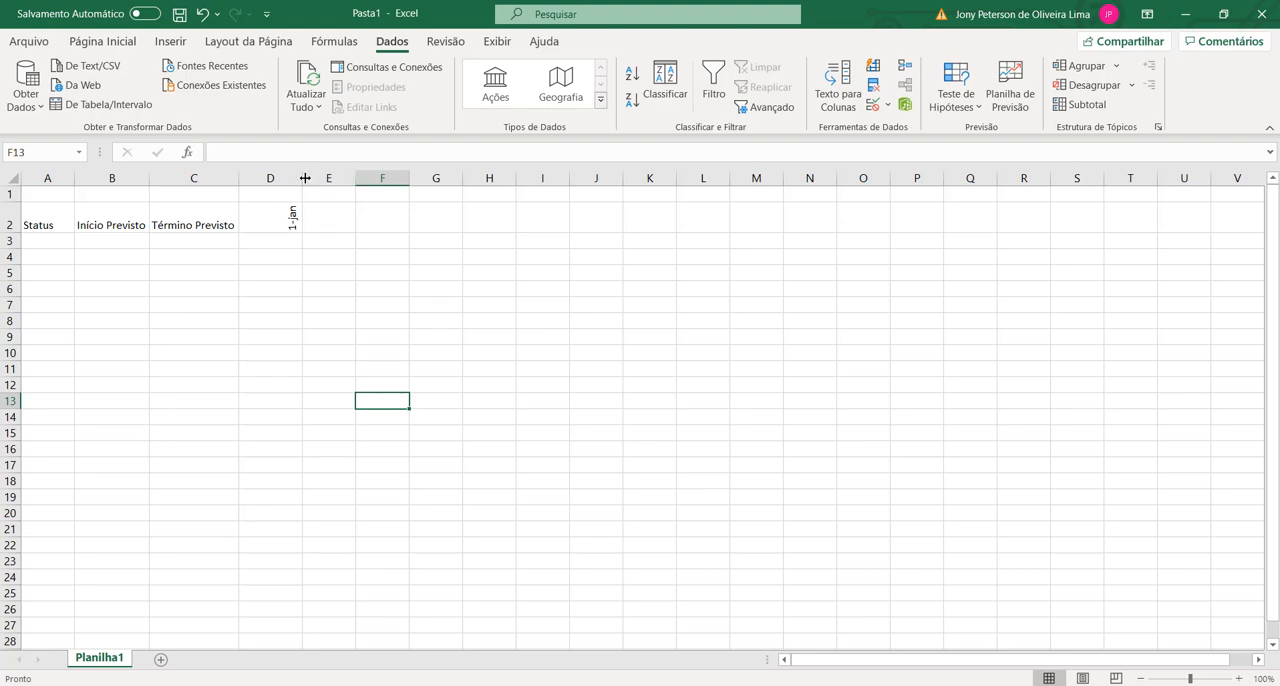
# Step: Narrow column D to fit its rotated date and fill the daily series from D2 across row 2 to 31-dez in ND2
pyautogui.moveTo(303, 178); pyautogui.dragTo(261, 178)
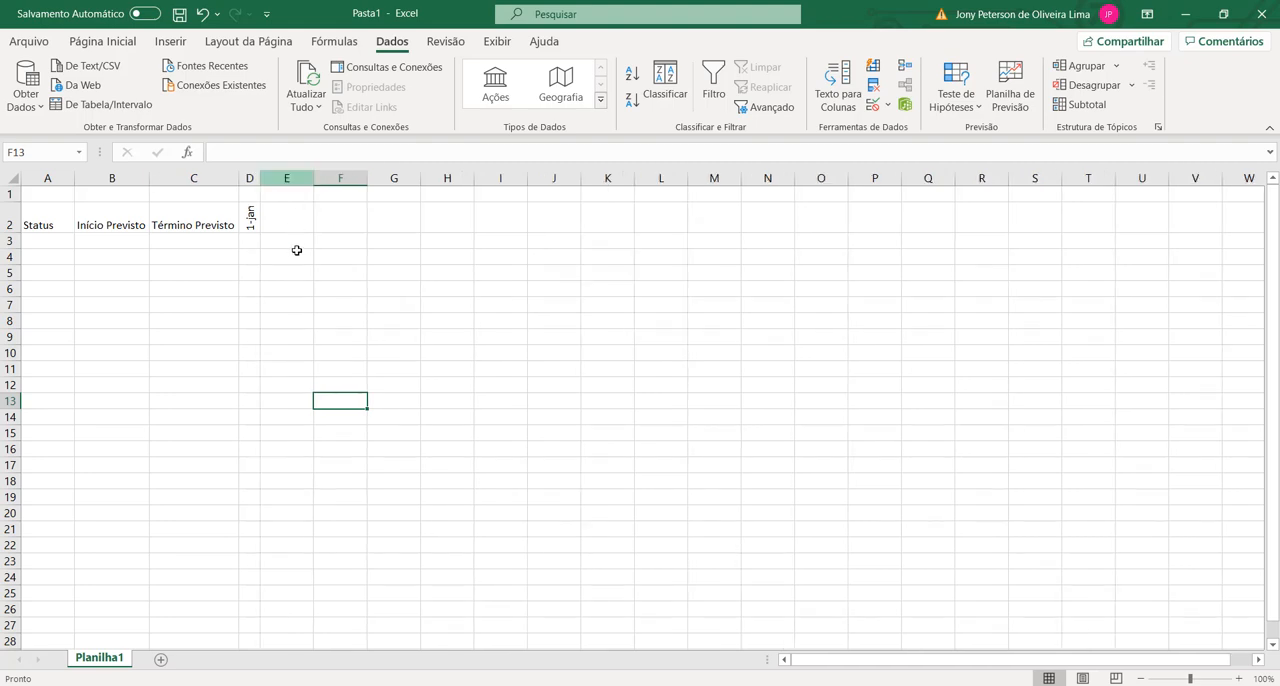
pyautogui.click(254, 220)
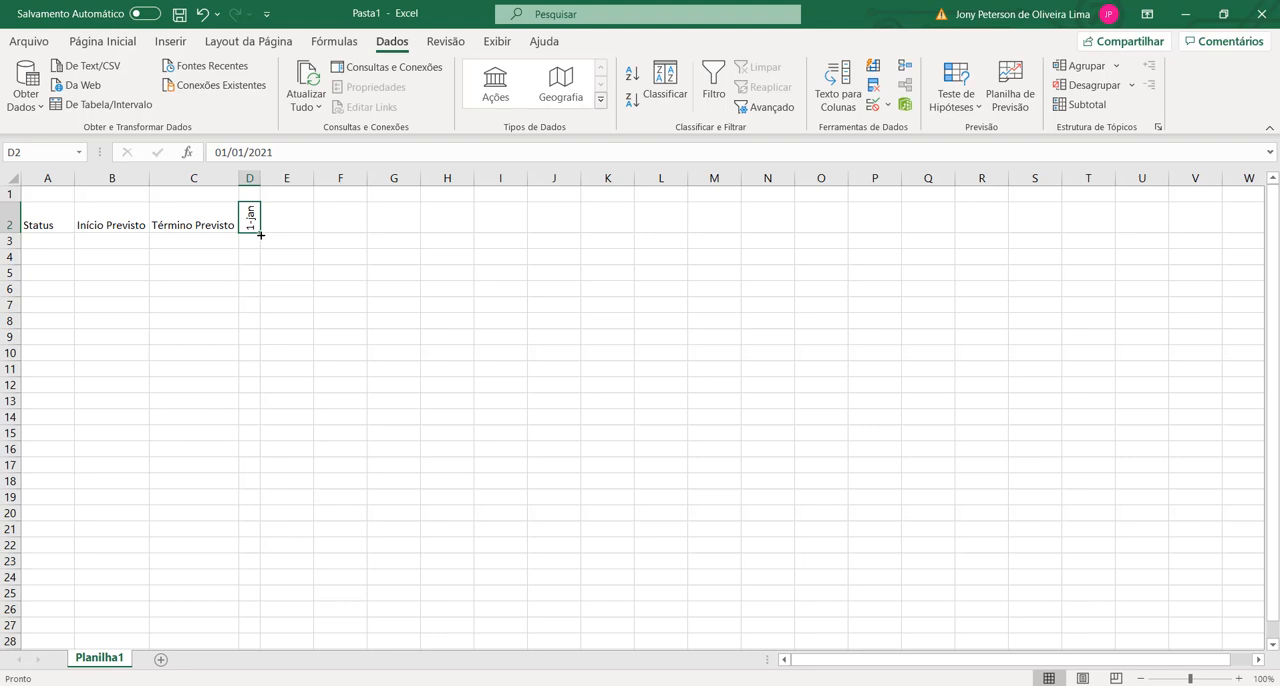
pyautogui.moveTo(260, 234); pyautogui.dragTo(533, 232)
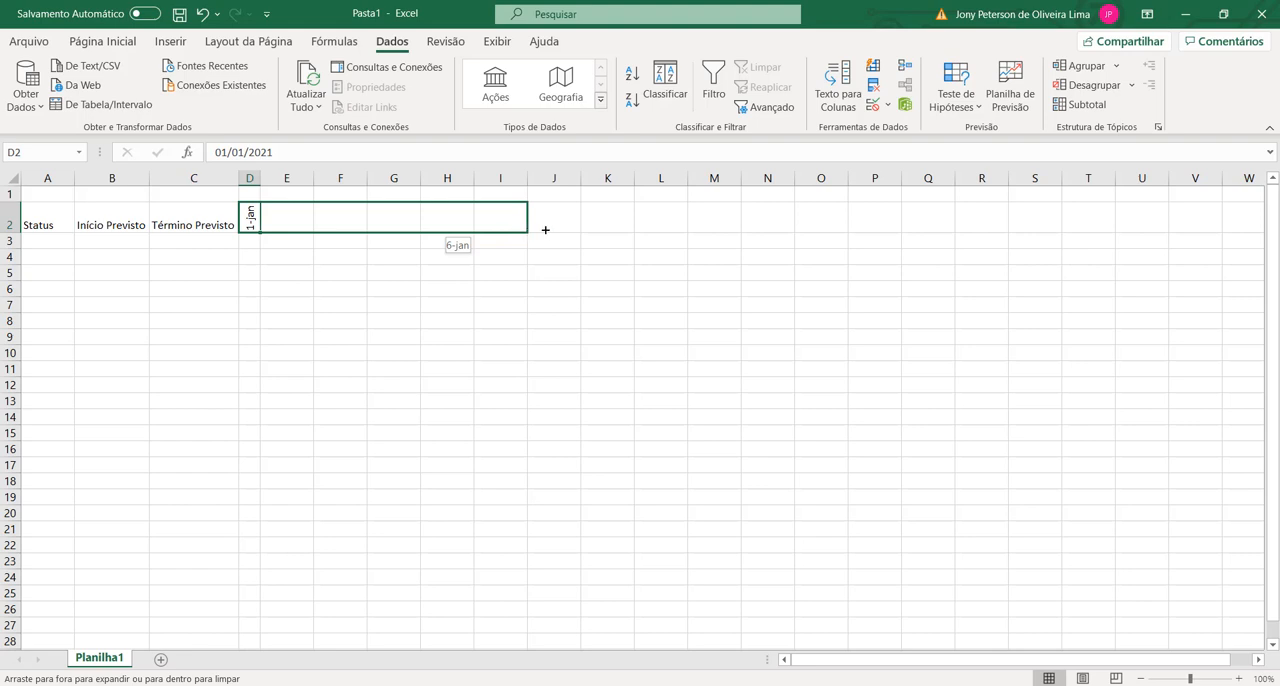
pyautogui.moveTo(545, 230); pyautogui.dragTo(166, 227)
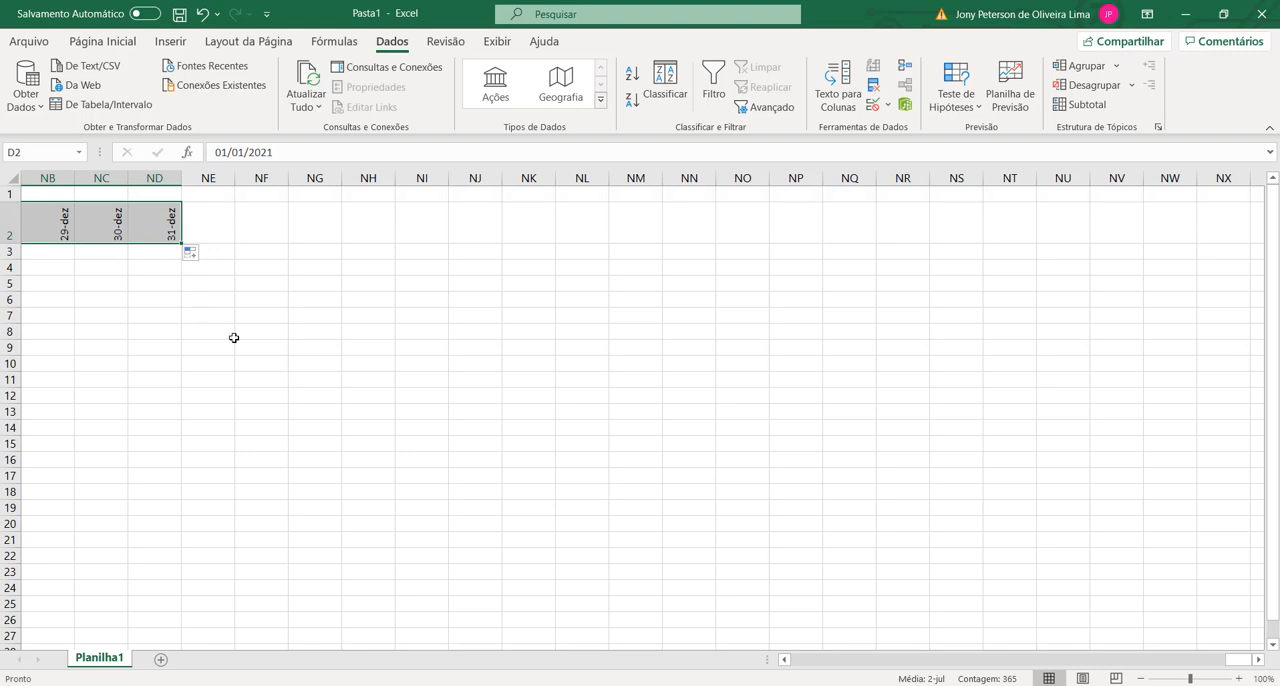
pyautogui.click(272, 436)
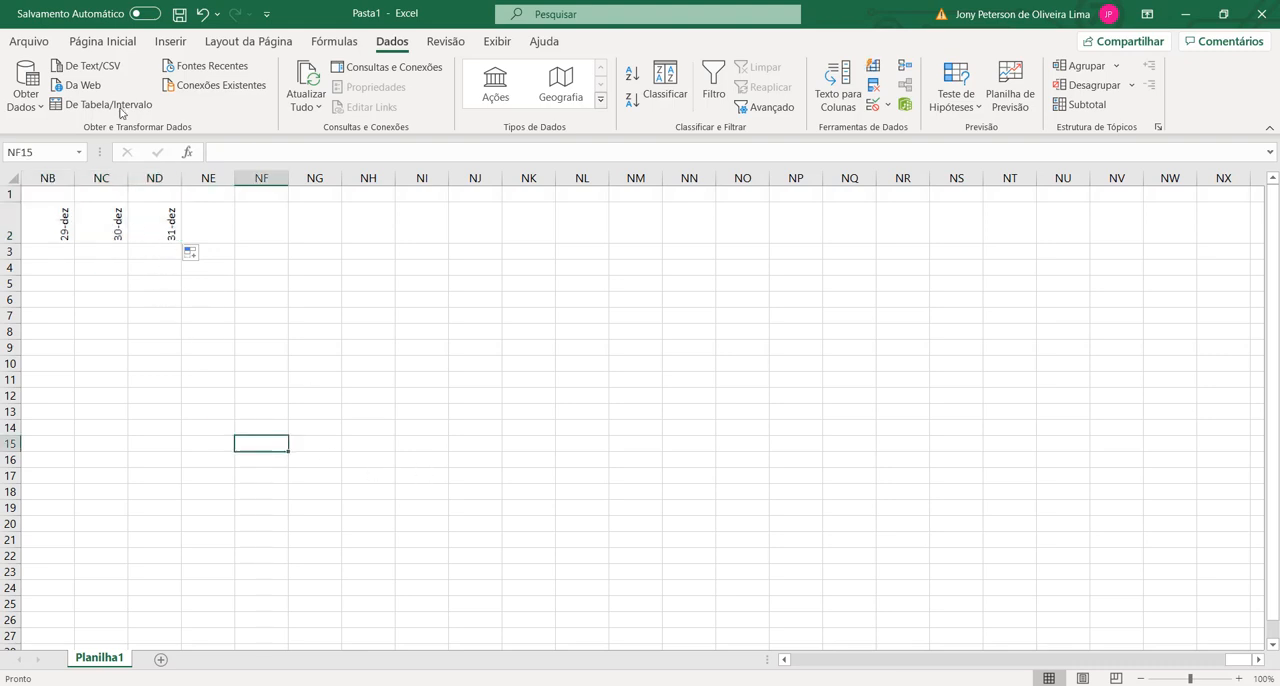
# Step: Narrow all date columns from D through ND to the same small width
pyautogui.click(160, 174)
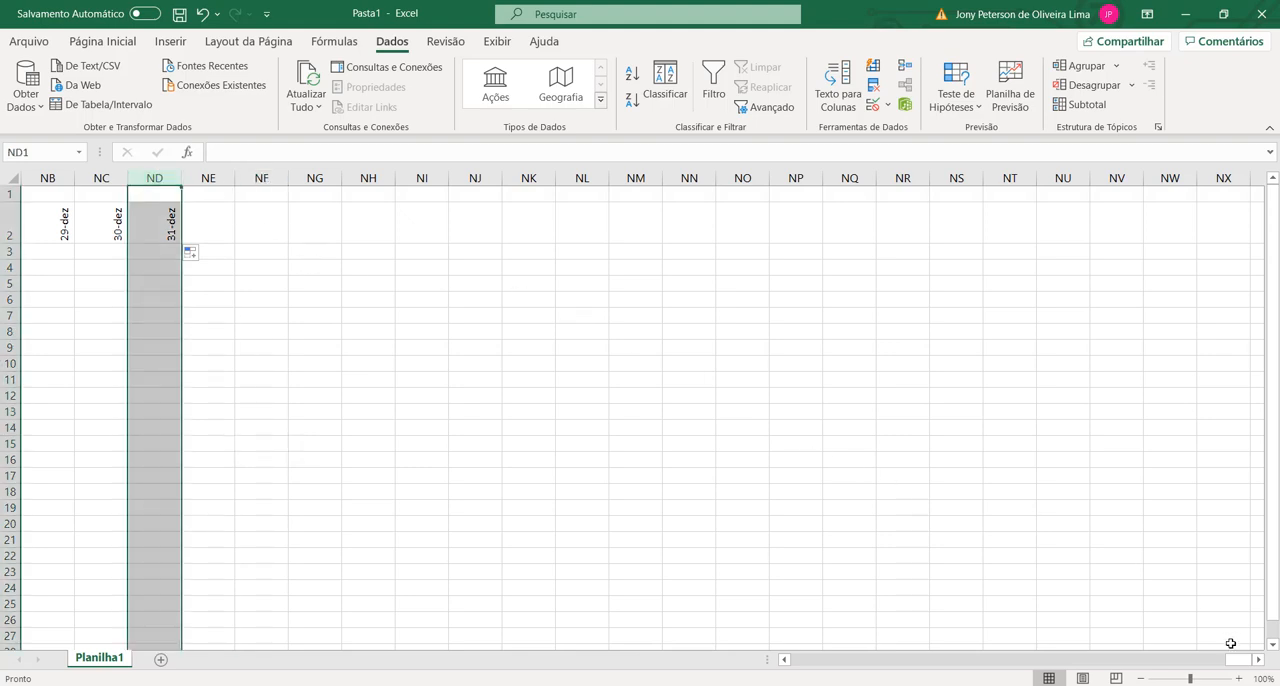
pyautogui.moveTo(1244, 659); pyautogui.dragTo(723, 658)
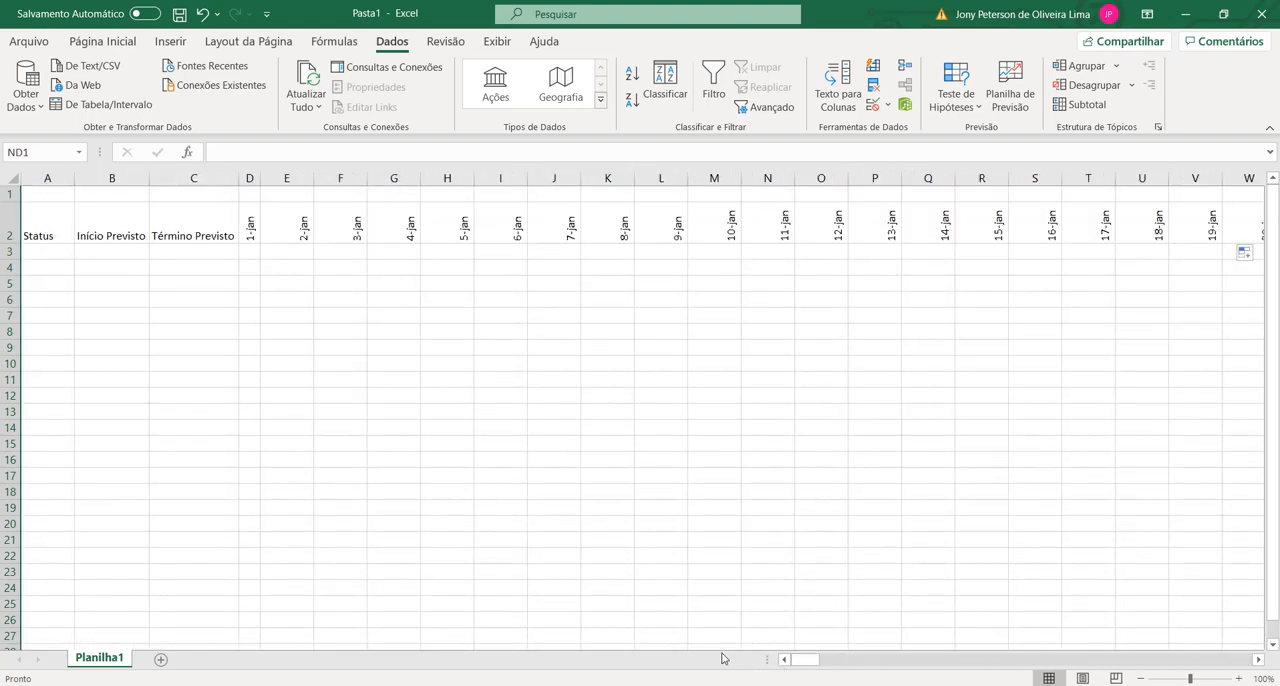
pyautogui.keyDown('shift'); pyautogui.click(250, 178); pyautogui.keyUp('shift')
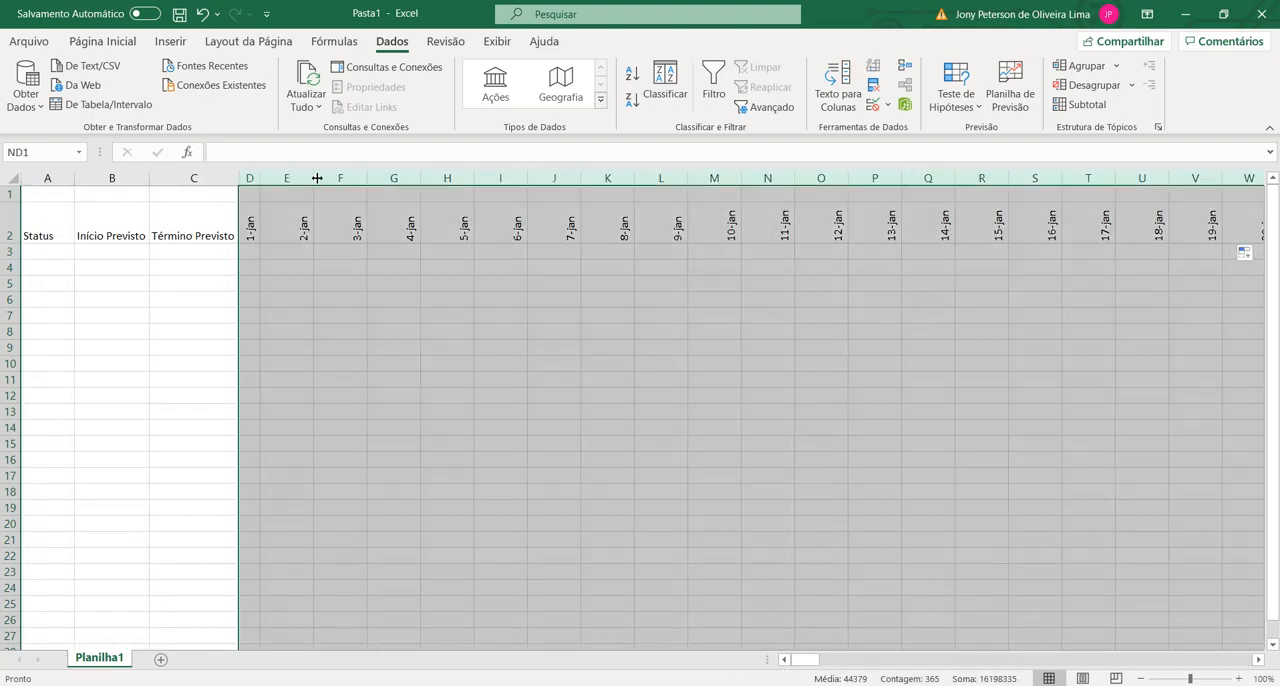
pyautogui.moveTo(317, 178); pyautogui.dragTo(281, 182)
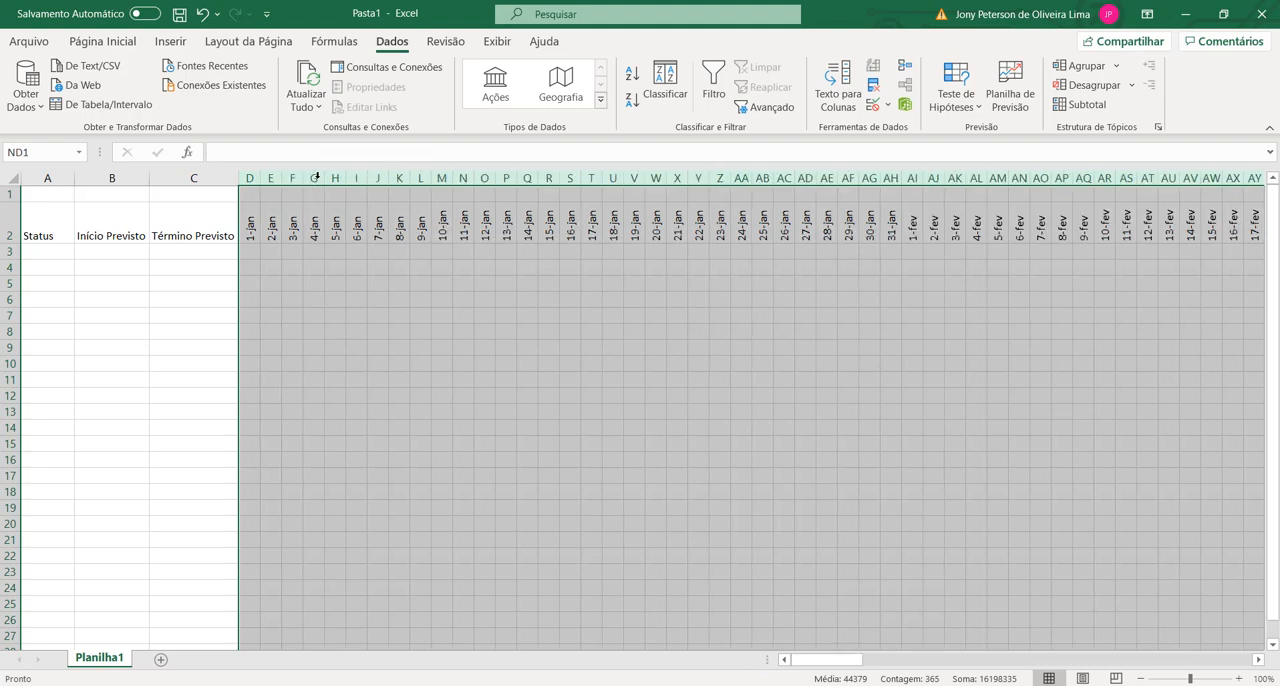
pyautogui.click(848, 267)
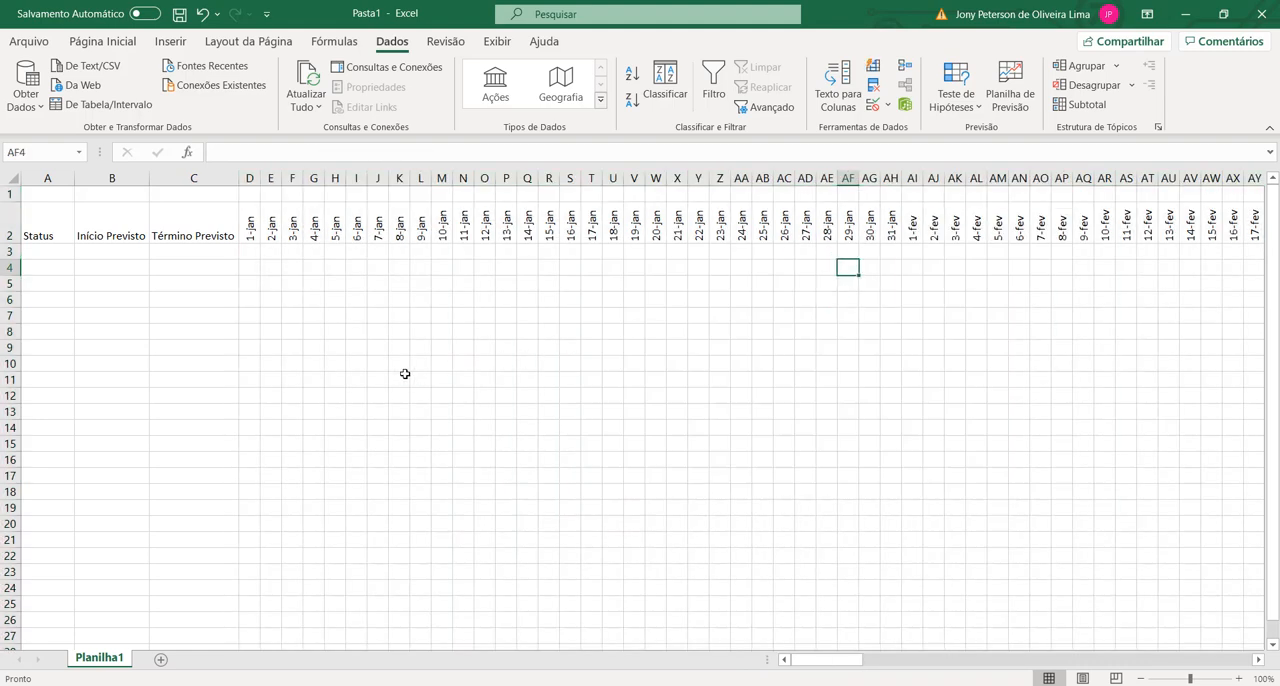
# Step: Add a Lista data validation to cell B3 with the timeline dates =$D$2:$ND$2 as its source
pyautogui.click(88, 300)
pyautogui.click(68, 253)
pyautogui.click(134, 258)
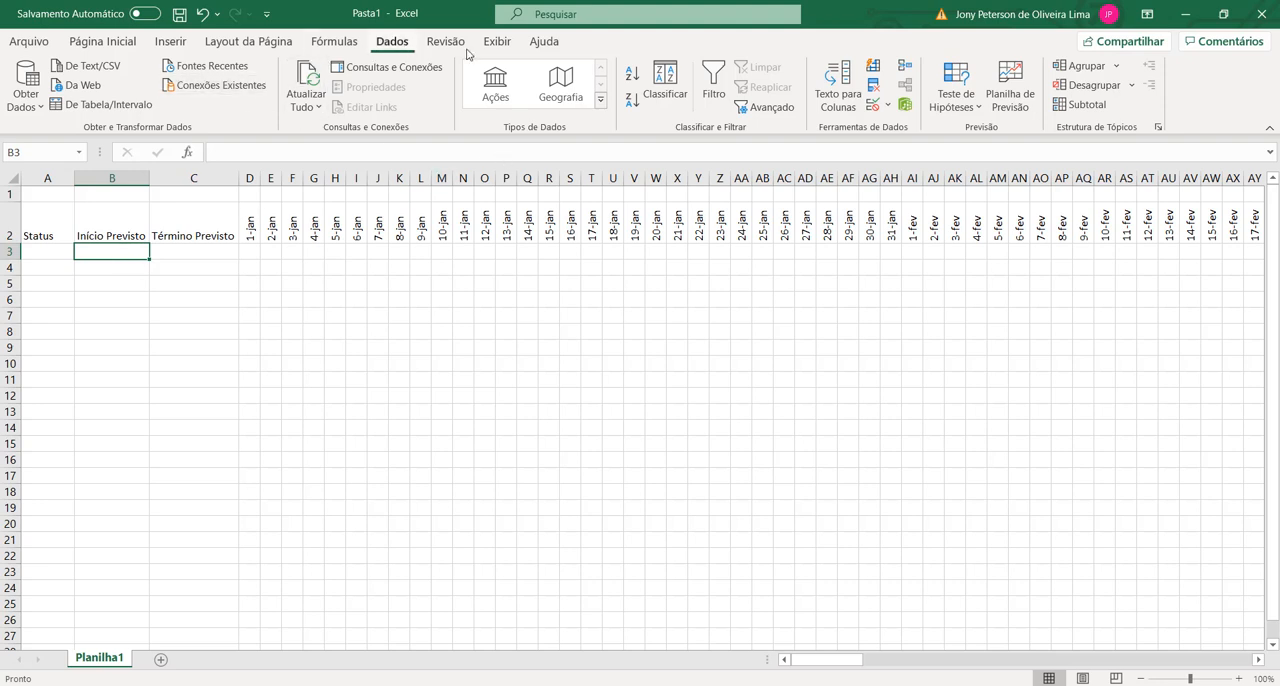
pyautogui.click(886, 105)
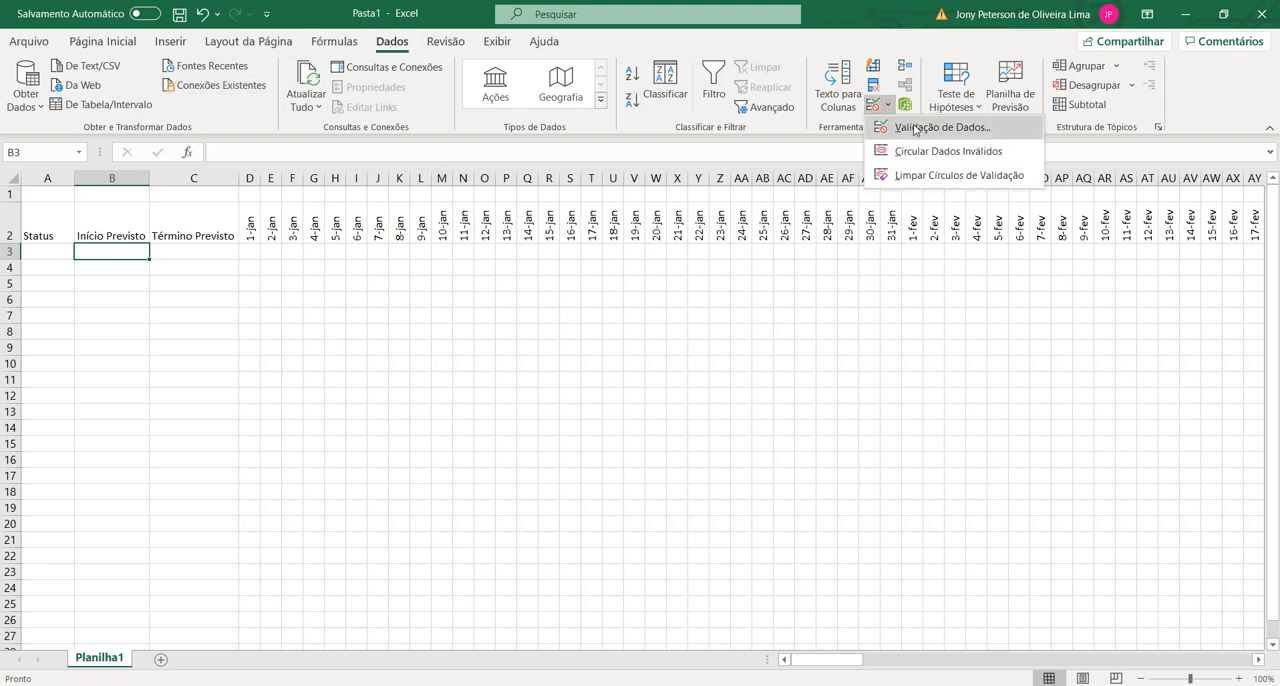
pyautogui.click(923, 128)
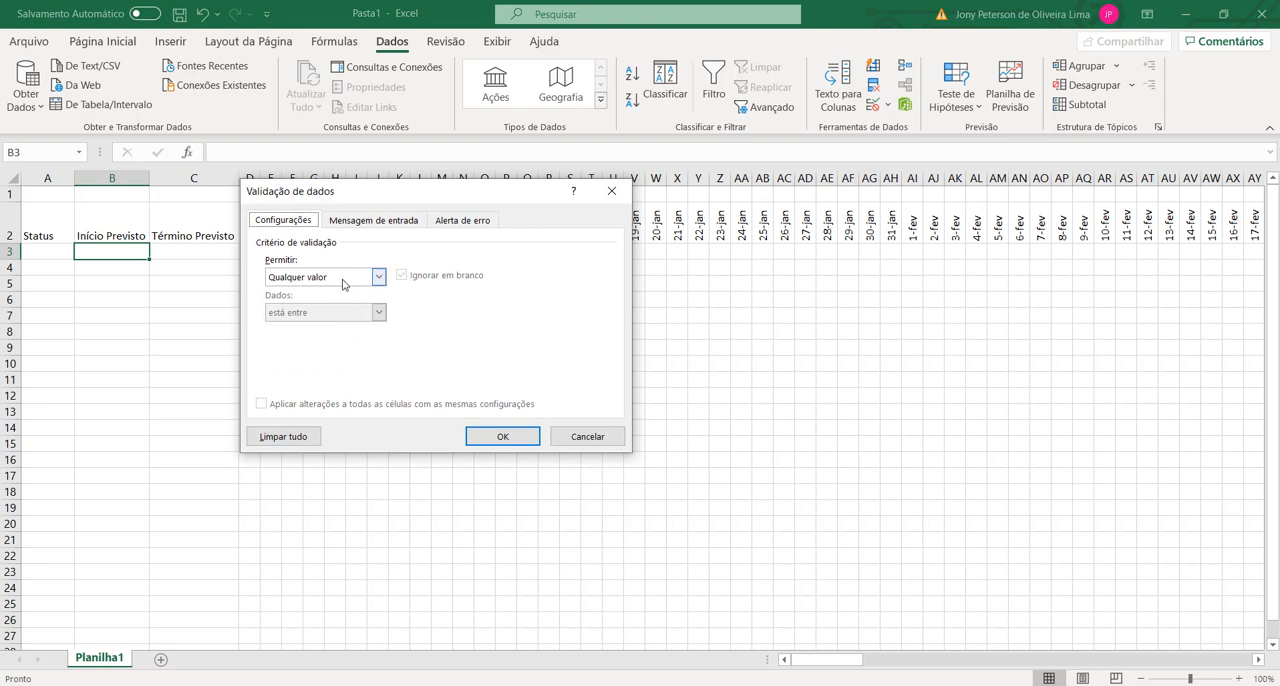
pyautogui.click(343, 284)
pyautogui.click(294, 327)
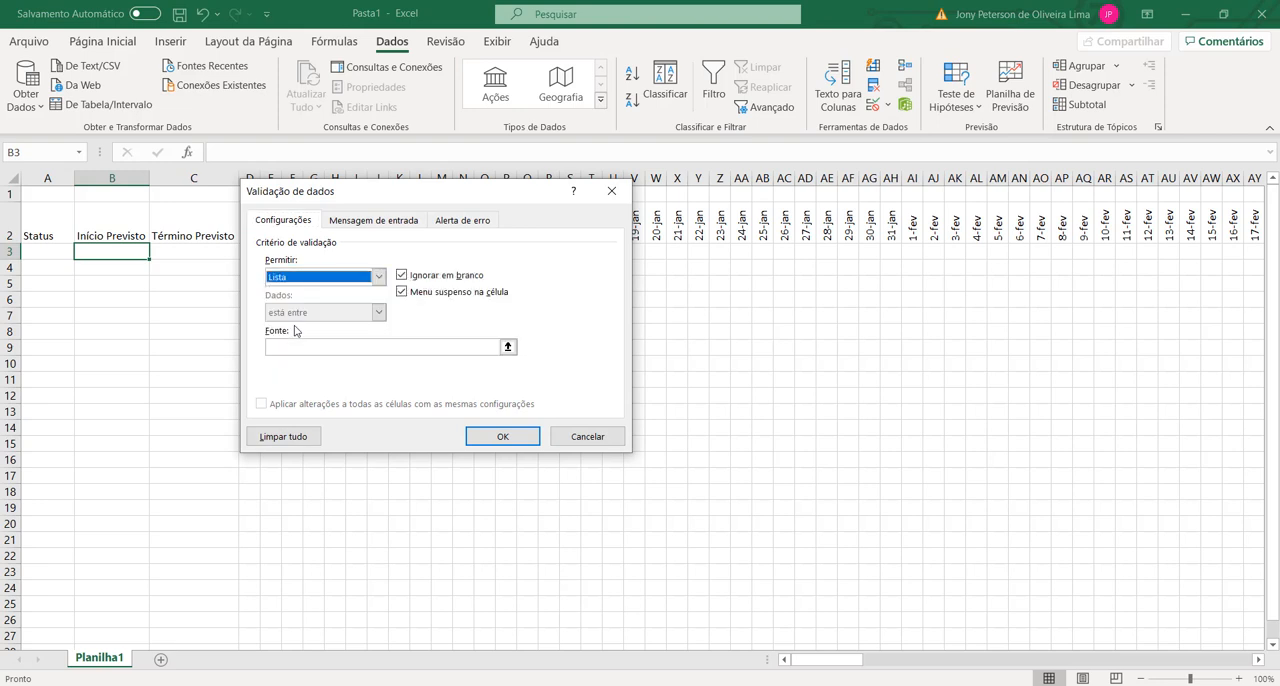
pyautogui.click(294, 346)
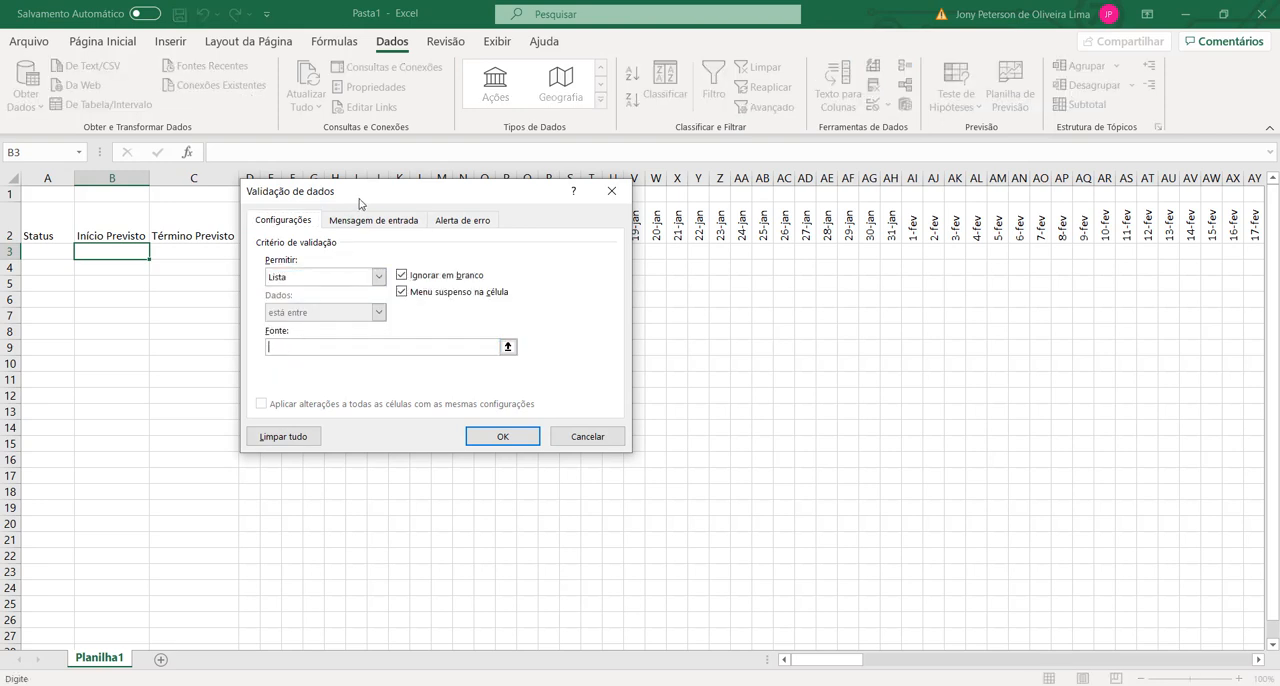
pyautogui.moveTo(367, 202); pyautogui.dragTo(436, 318)
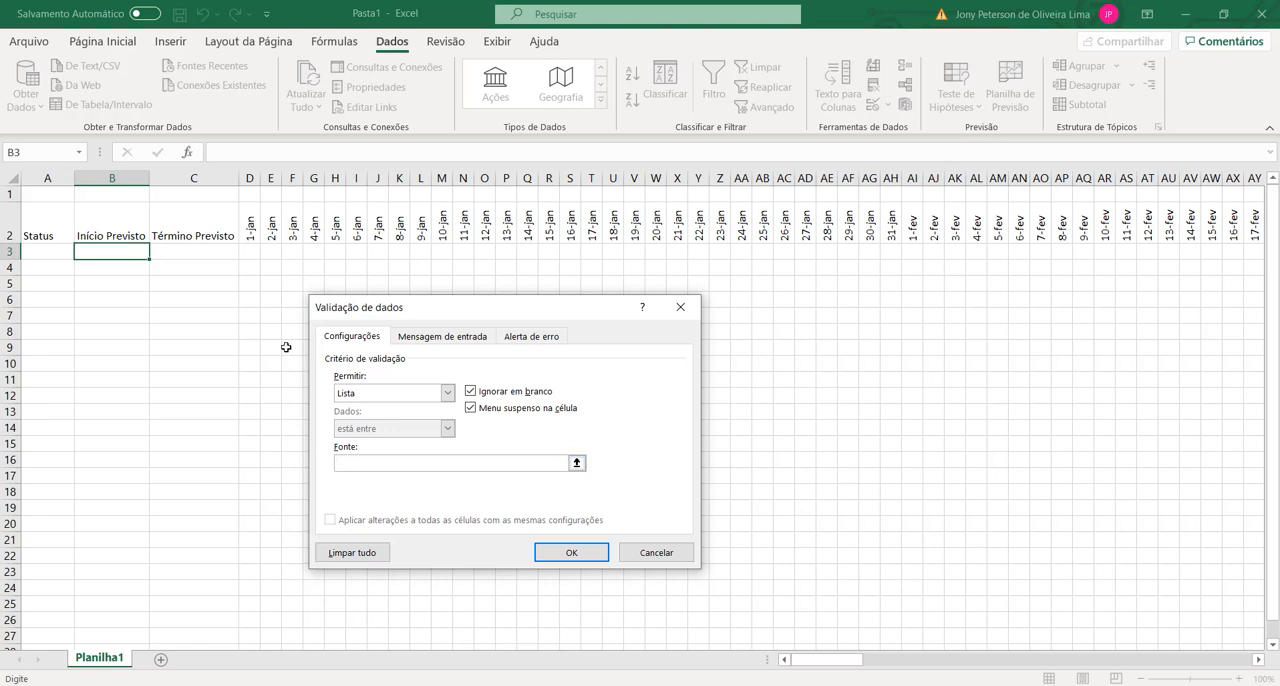
pyautogui.click(250, 224)
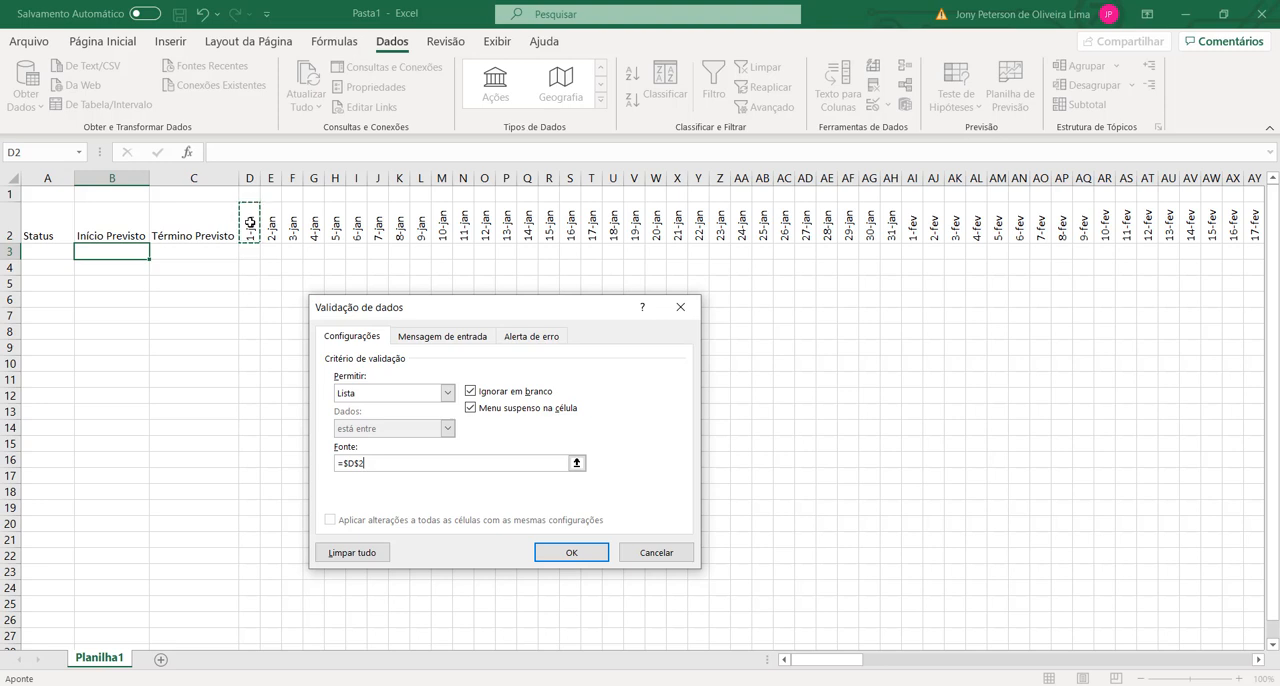
pyautogui.hotkey('ctrl', 'shift', 'Right')
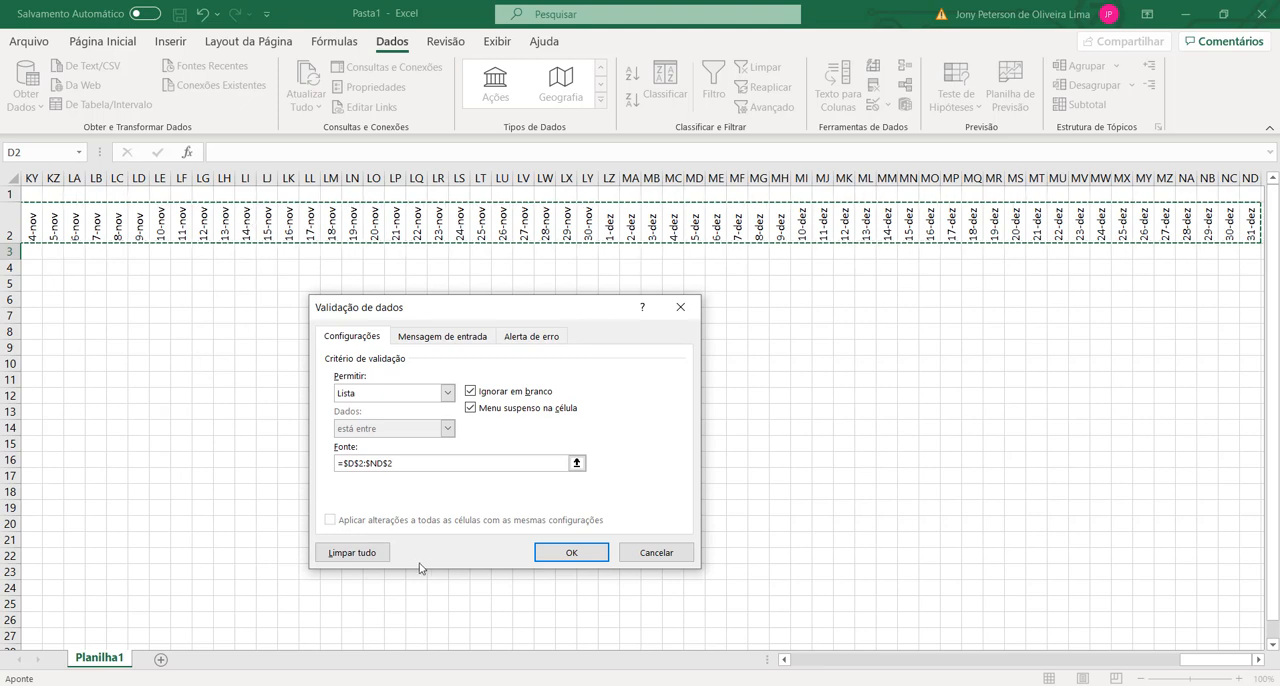
pyautogui.click(571, 552)
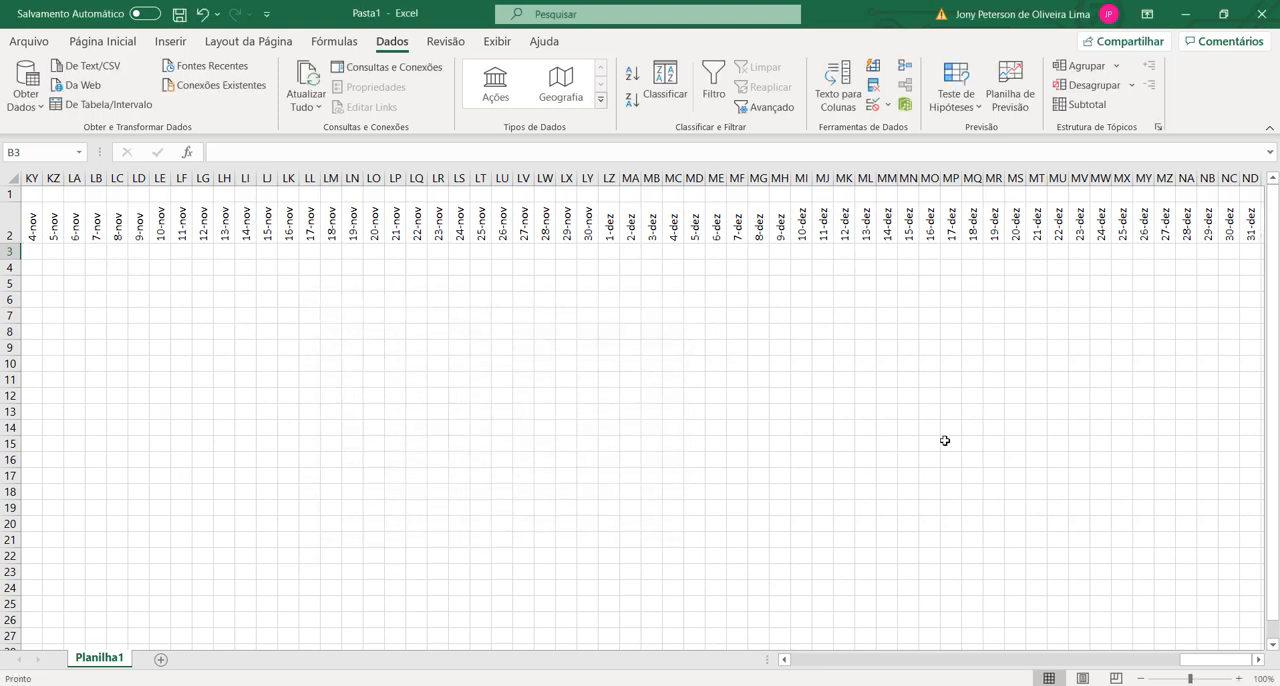
# Step: Check the dates offered by the dropdown in cell B3 without choosing one
pyautogui.moveTo(1194, 659); pyautogui.dragTo(703, 659)
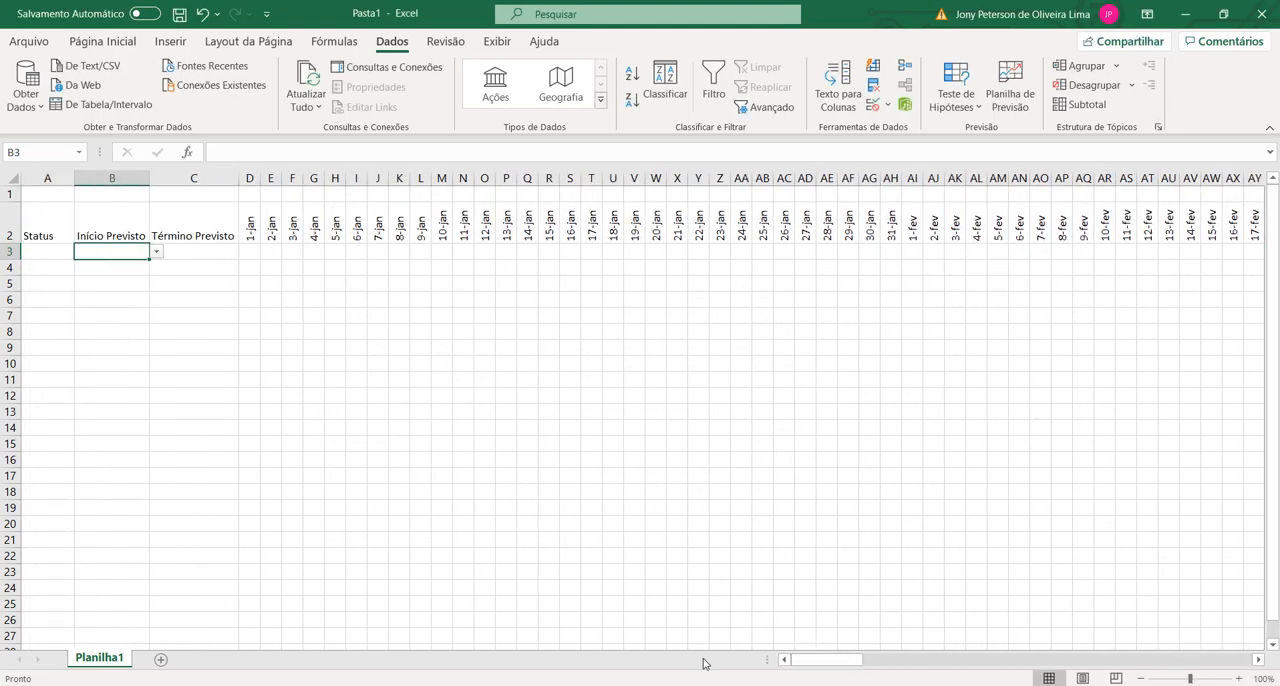
pyautogui.moveTo(391, 407); pyautogui.dragTo(383, 406)
pyautogui.click(126, 249)
pyautogui.click(156, 251)
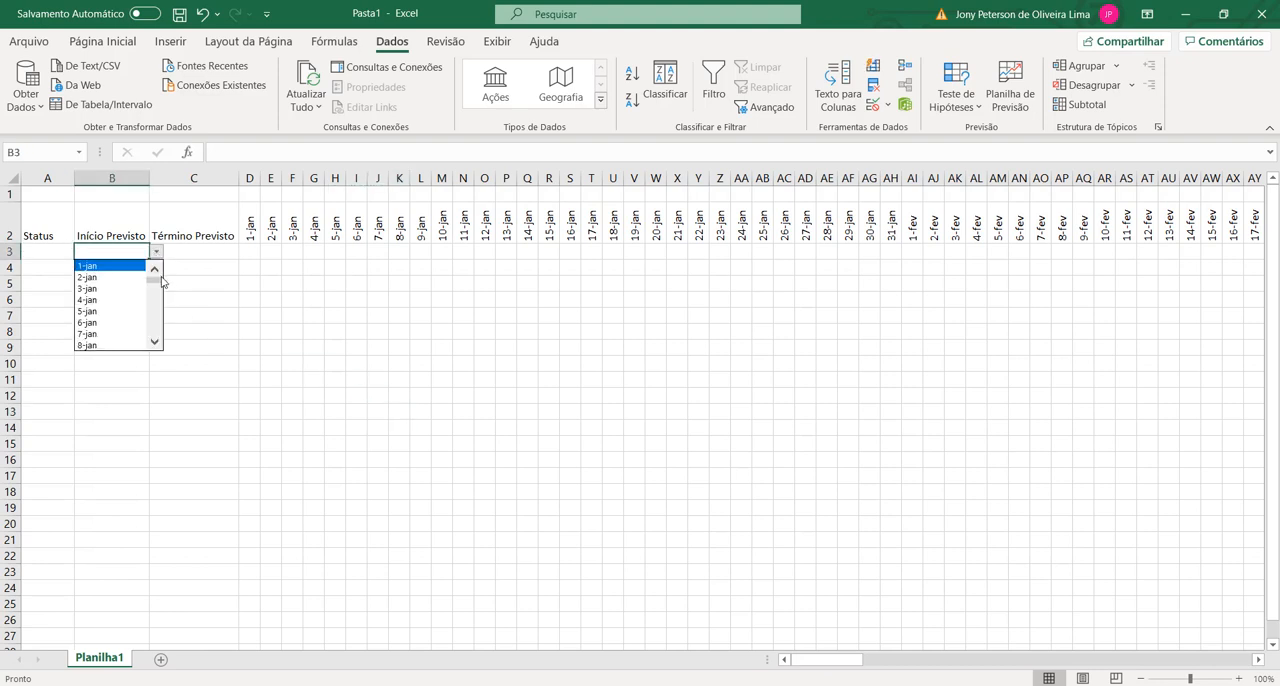
pyautogui.moveTo(155, 287)
pyautogui.mouseDown()
pyautogui.moveTo(152, 317)
pyautogui.moveTo(150, 266)
pyautogui.mouseUp()
pyautogui.click(220, 258)
# Step: Add a Lista data validation to cell C3 with the timeline dates =$D$2:$ND$2 as its source
pyautogui.click(202, 250)
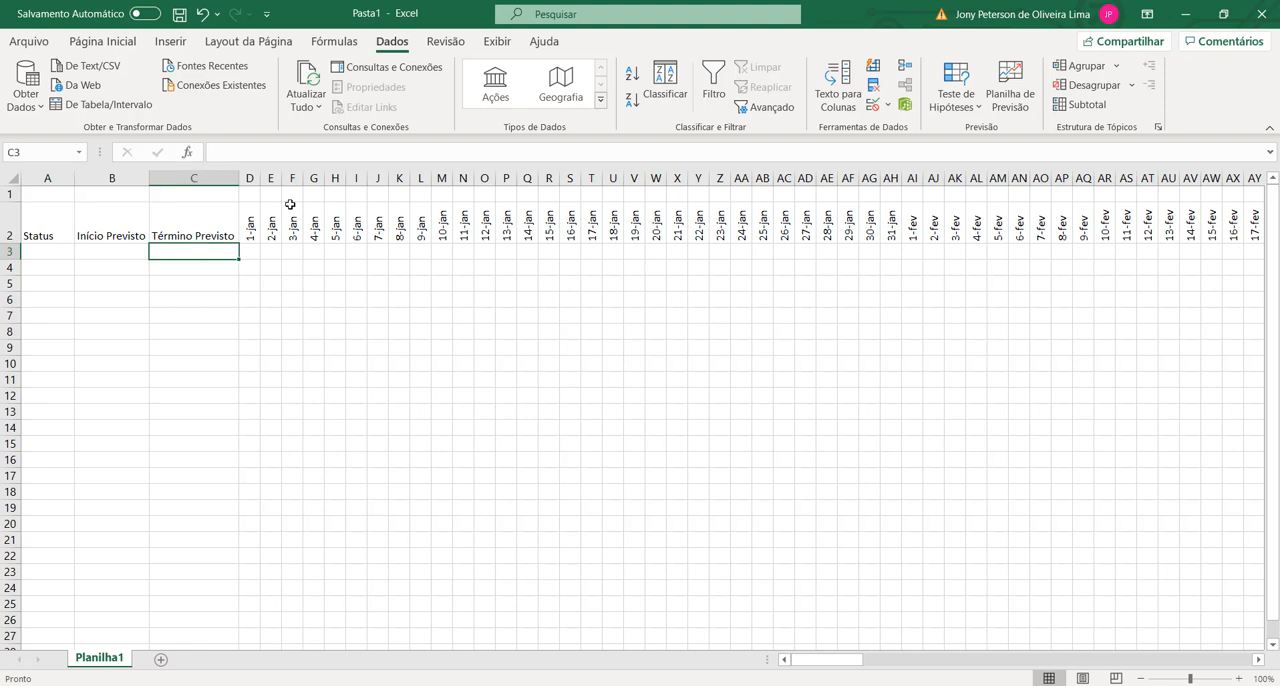
pyautogui.click(879, 105)
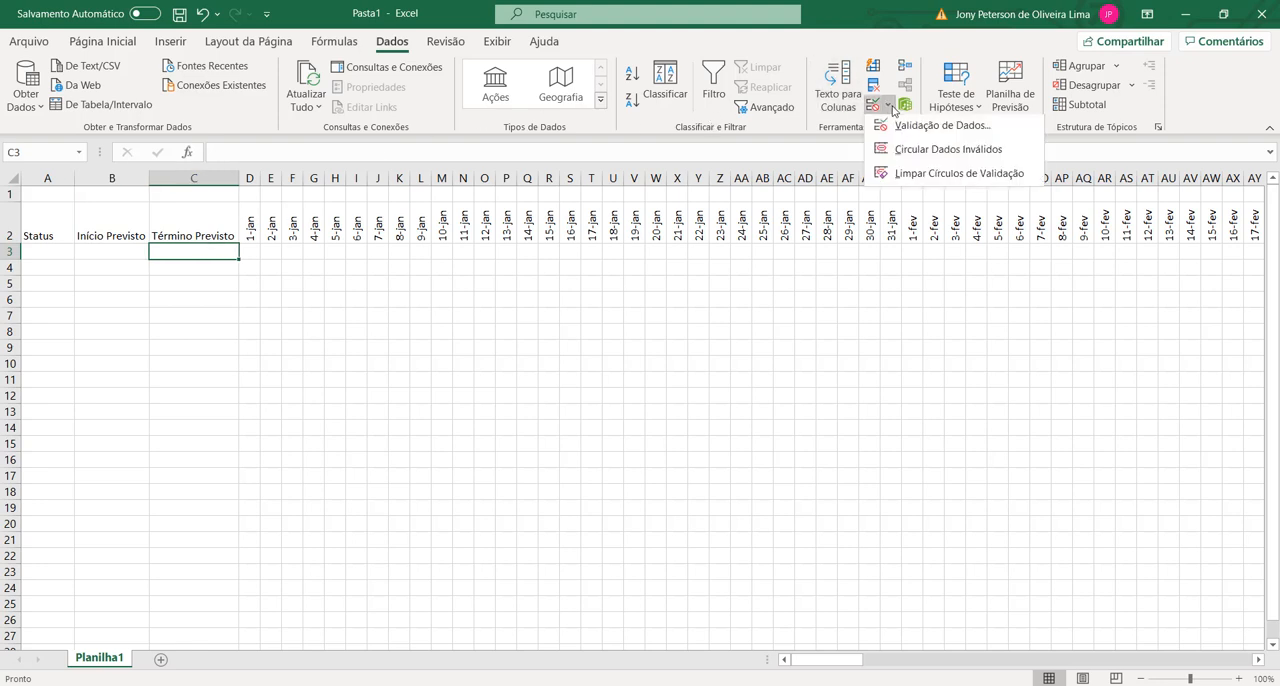
pyautogui.click(920, 127)
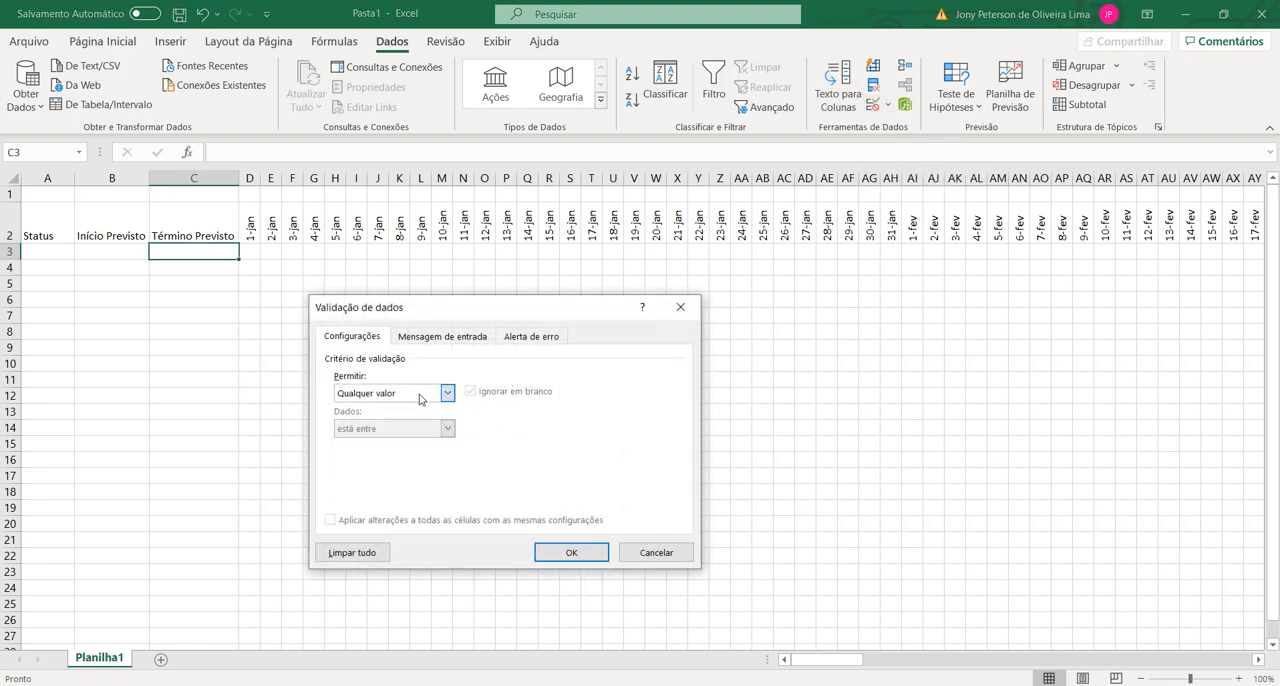
pyautogui.click(425, 393)
pyautogui.click(397, 442)
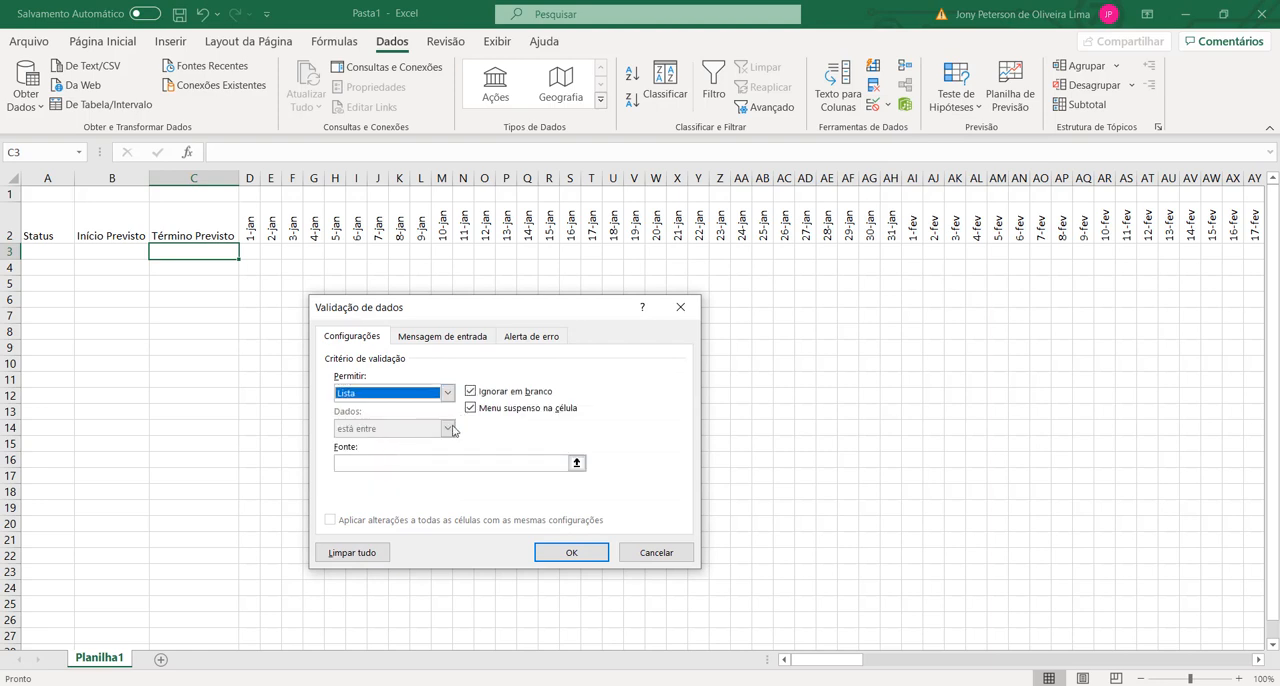
pyautogui.click(405, 462)
pyautogui.click(253, 223)
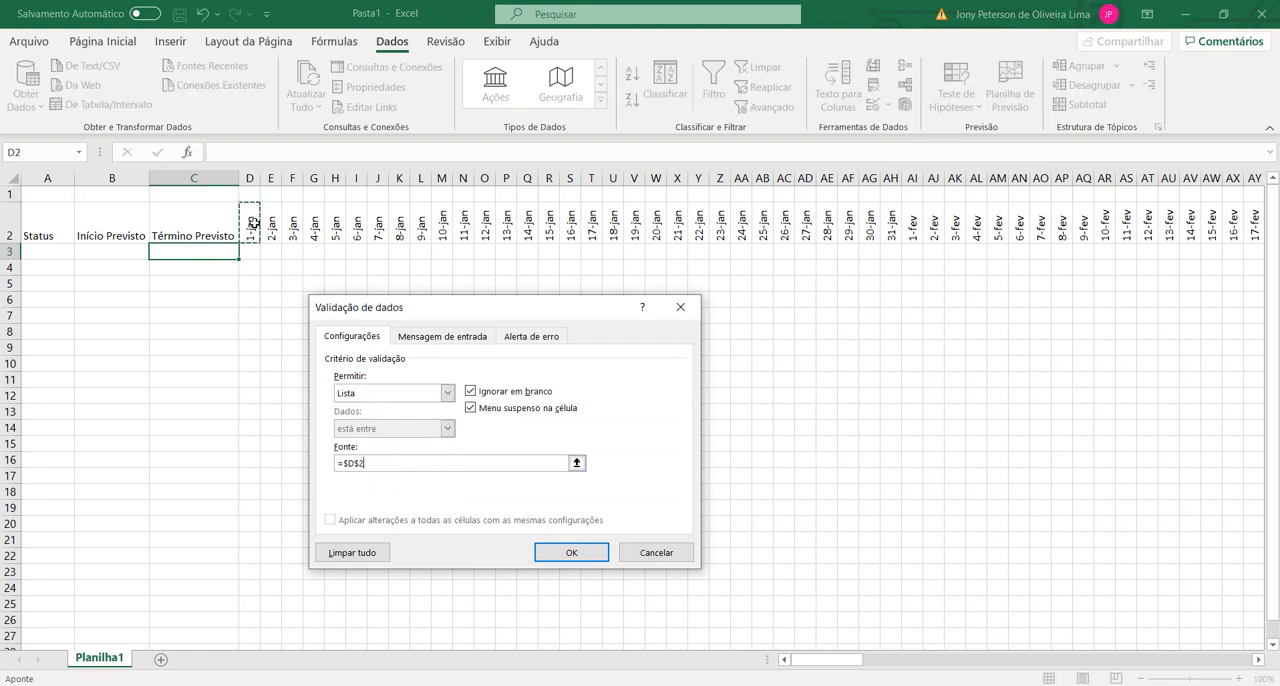
pyautogui.hotkey('ctrl', 'shift', 'Right')
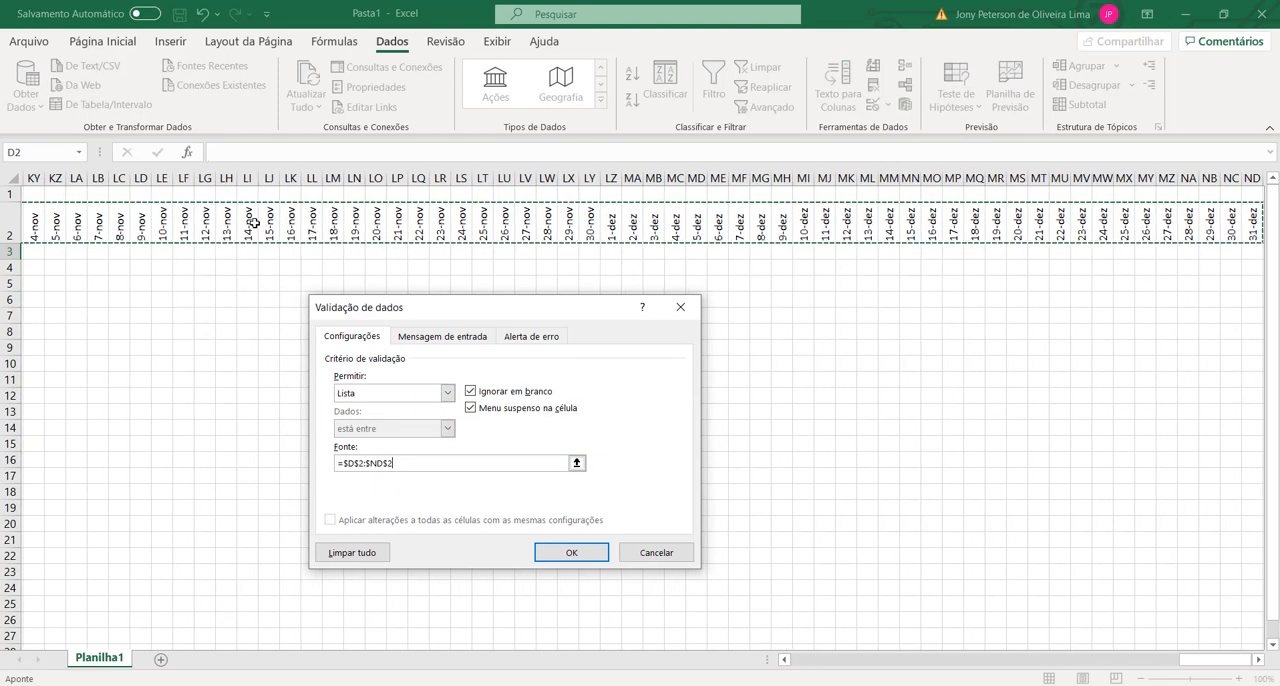
pyautogui.click(571, 552)
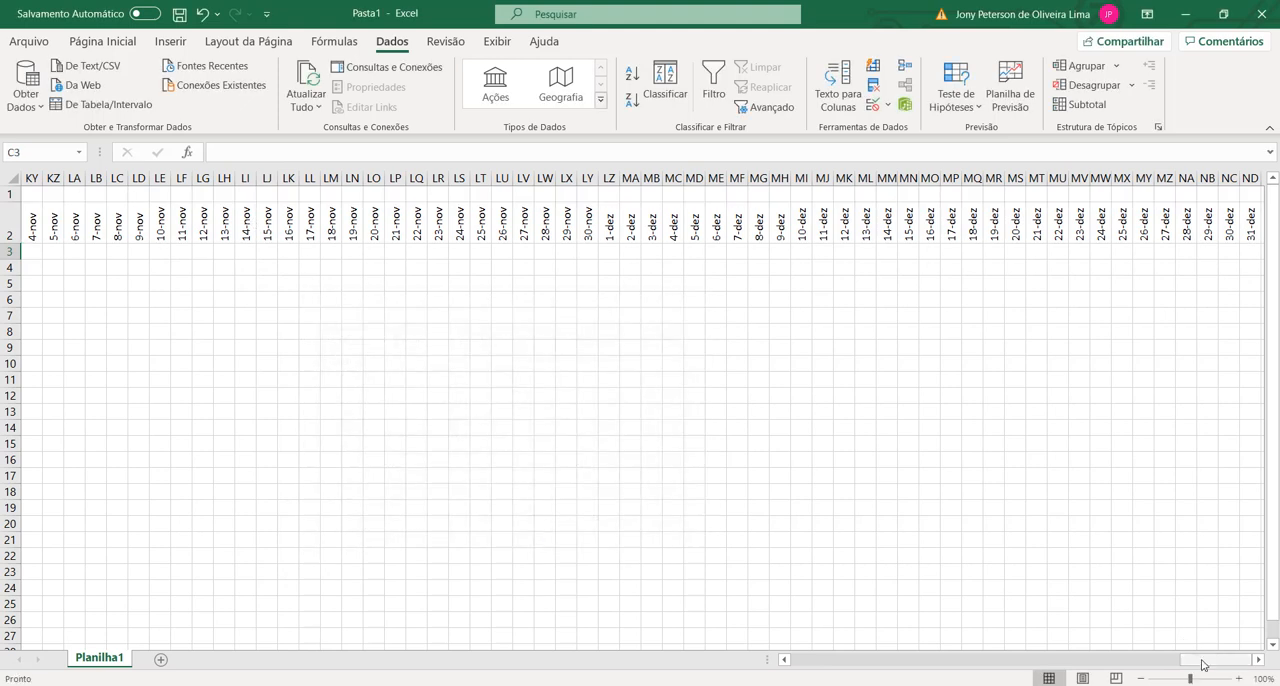
pyautogui.moveTo(1203, 662); pyautogui.dragTo(752, 676)
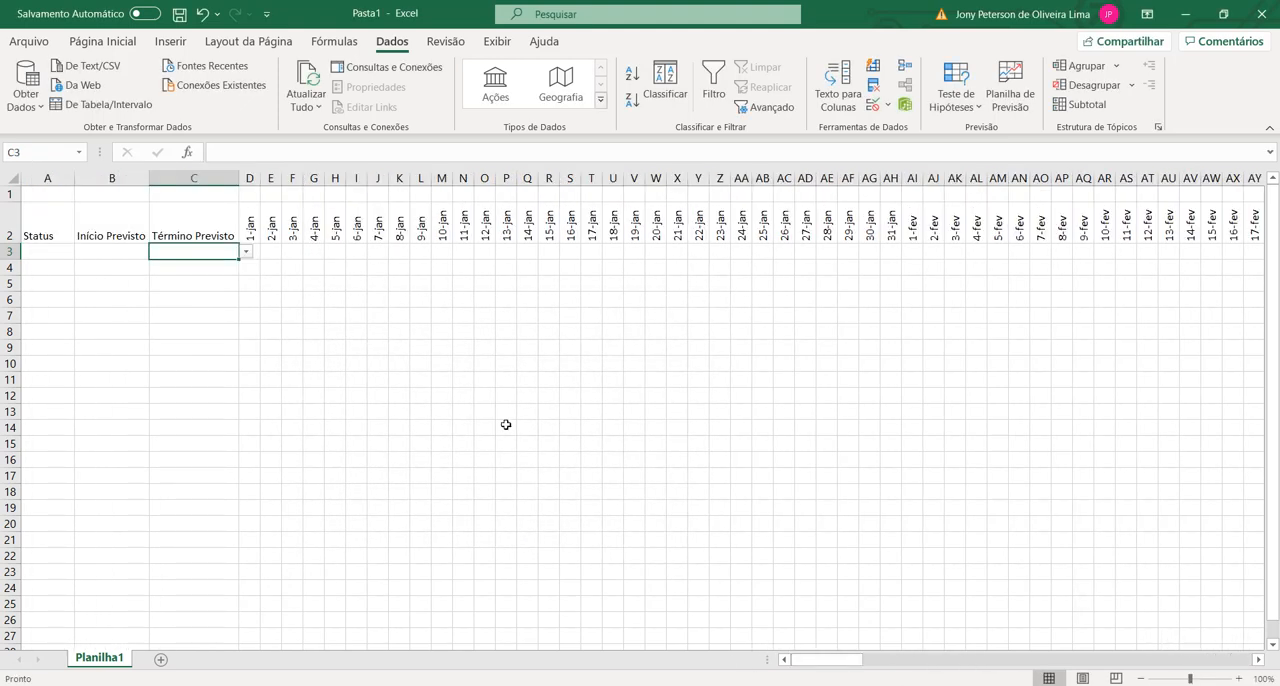
# Step: Choose 1-jan as the planned start in B3 and 8-jan as the planned end in C3 from their dropdowns
pyautogui.click(102, 250)
pyautogui.click(156, 251)
pyautogui.press('Escape')
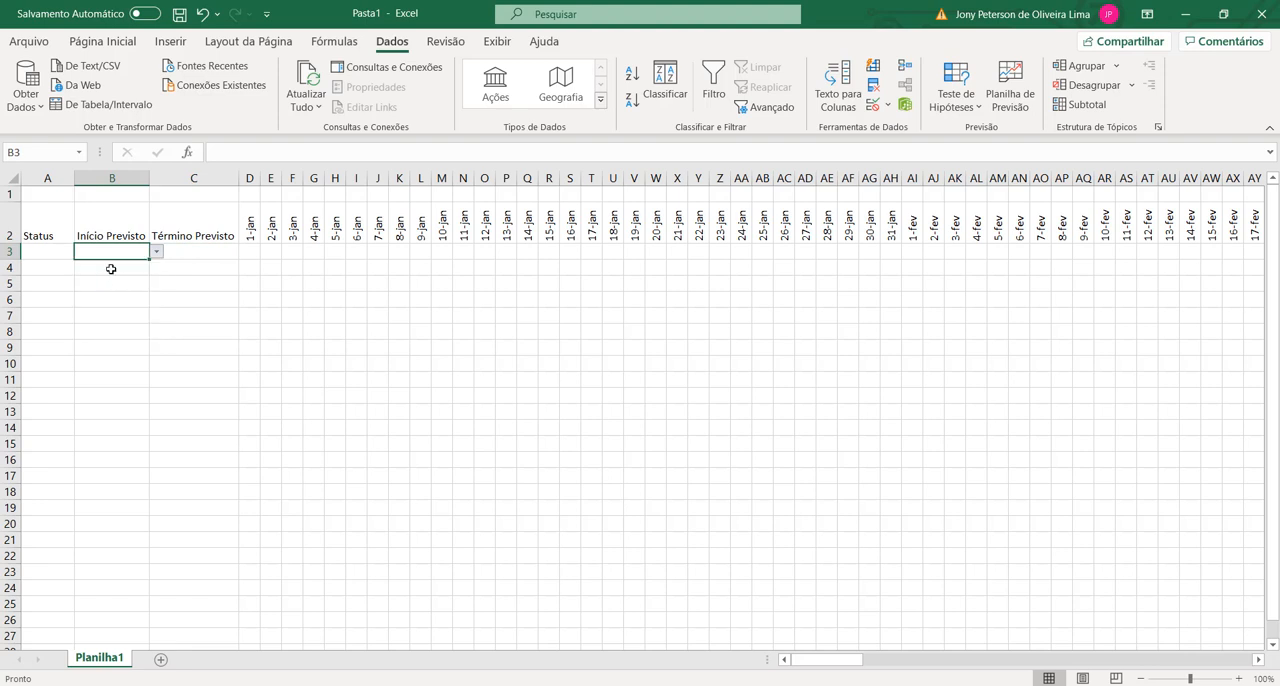
pyautogui.click(220, 251)
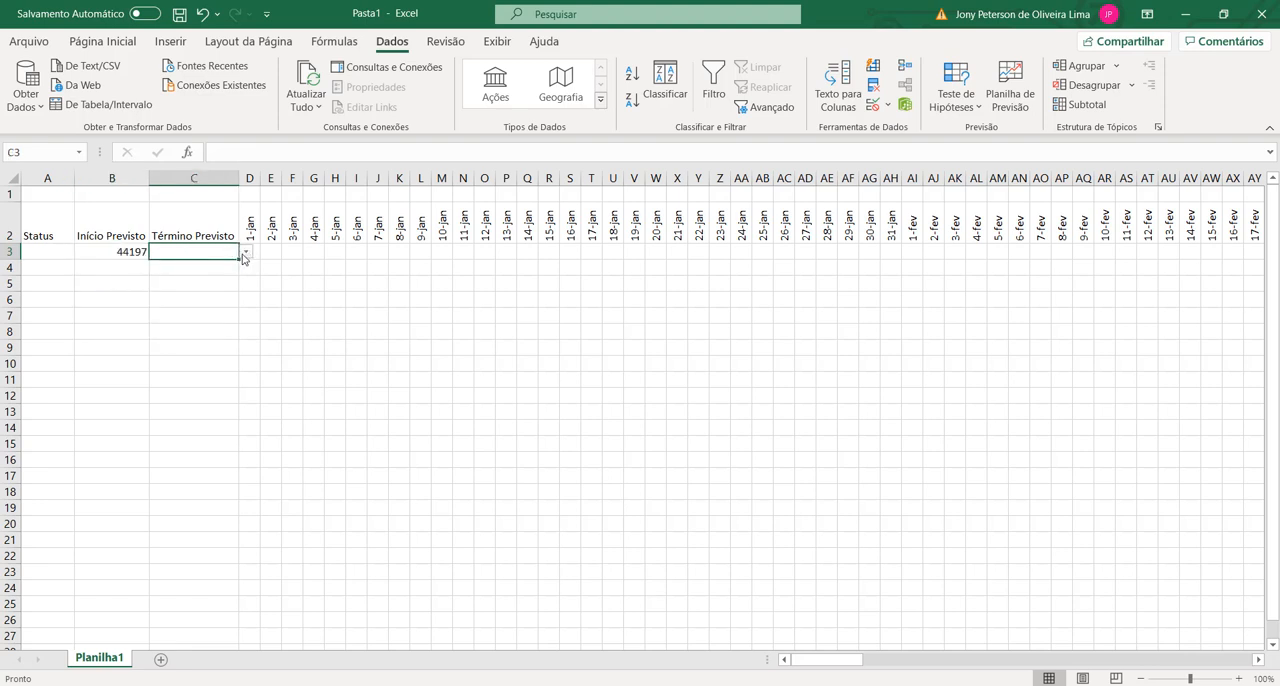
pyautogui.click(243, 258)
pyautogui.click(168, 344)
pyautogui.click(166, 356)
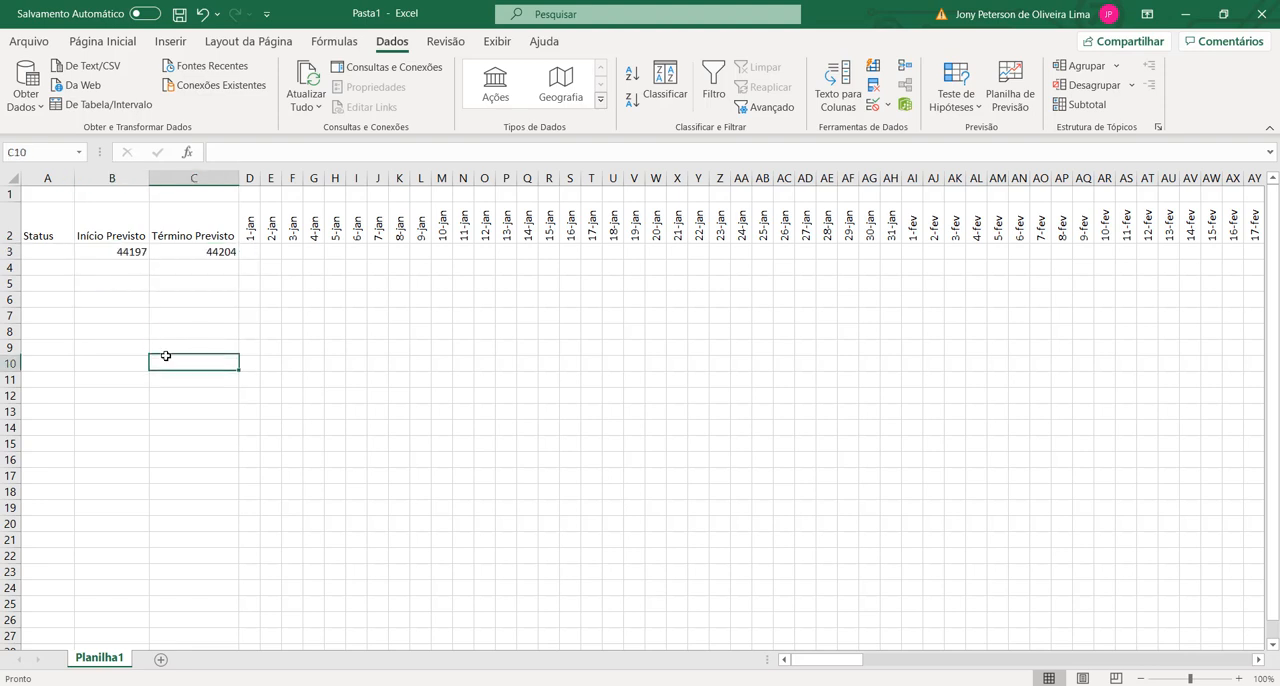
pyautogui.click(115, 315)
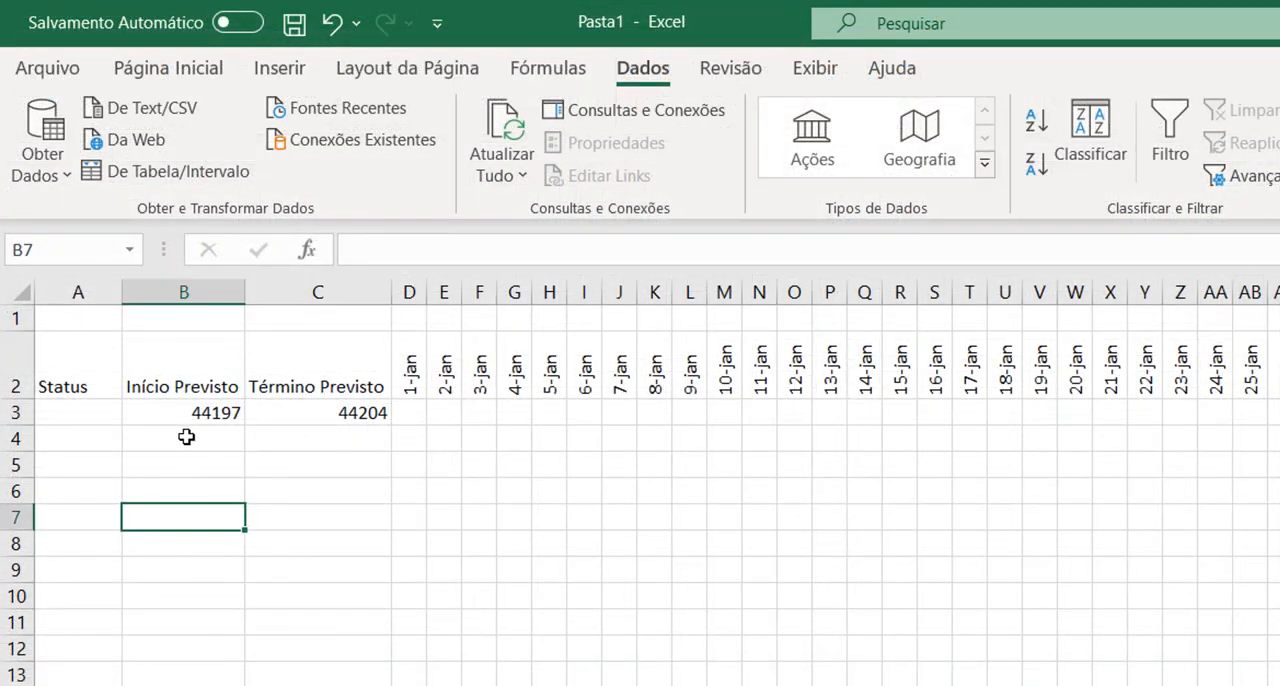
# Step: Format cells B3:C3 with the Data category and the 14-mar date type
pyautogui.click(204, 413)
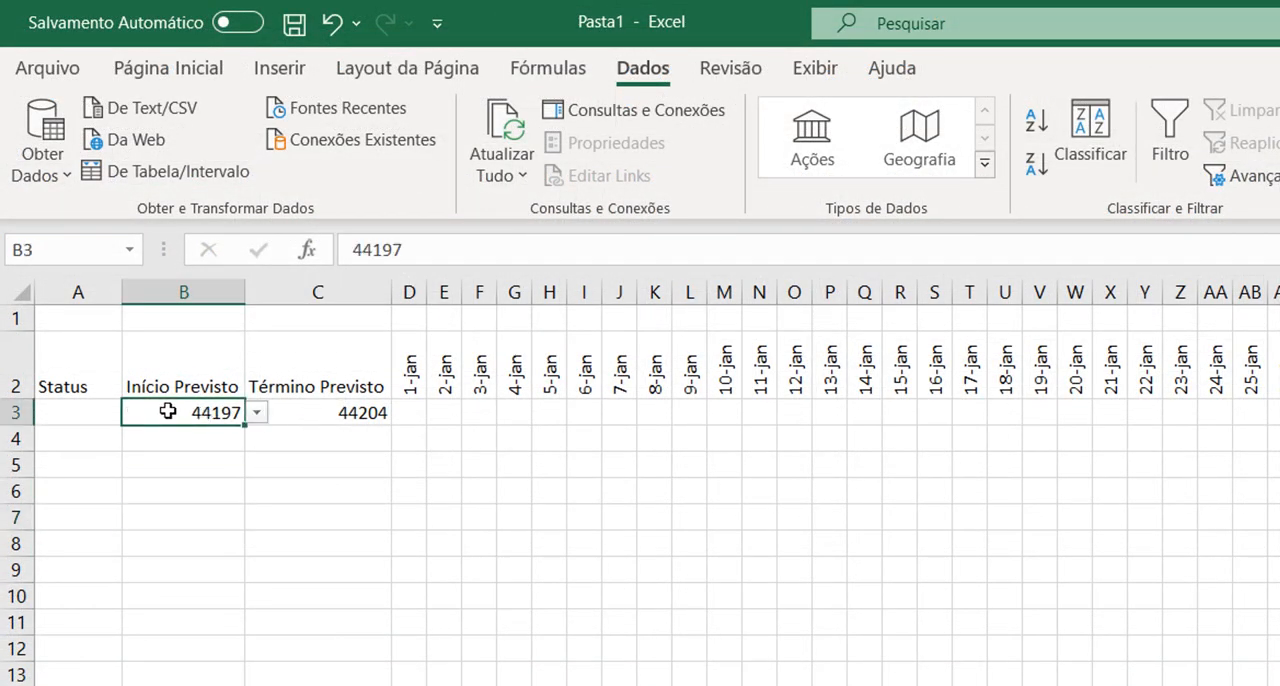
pyautogui.click(192, 456)
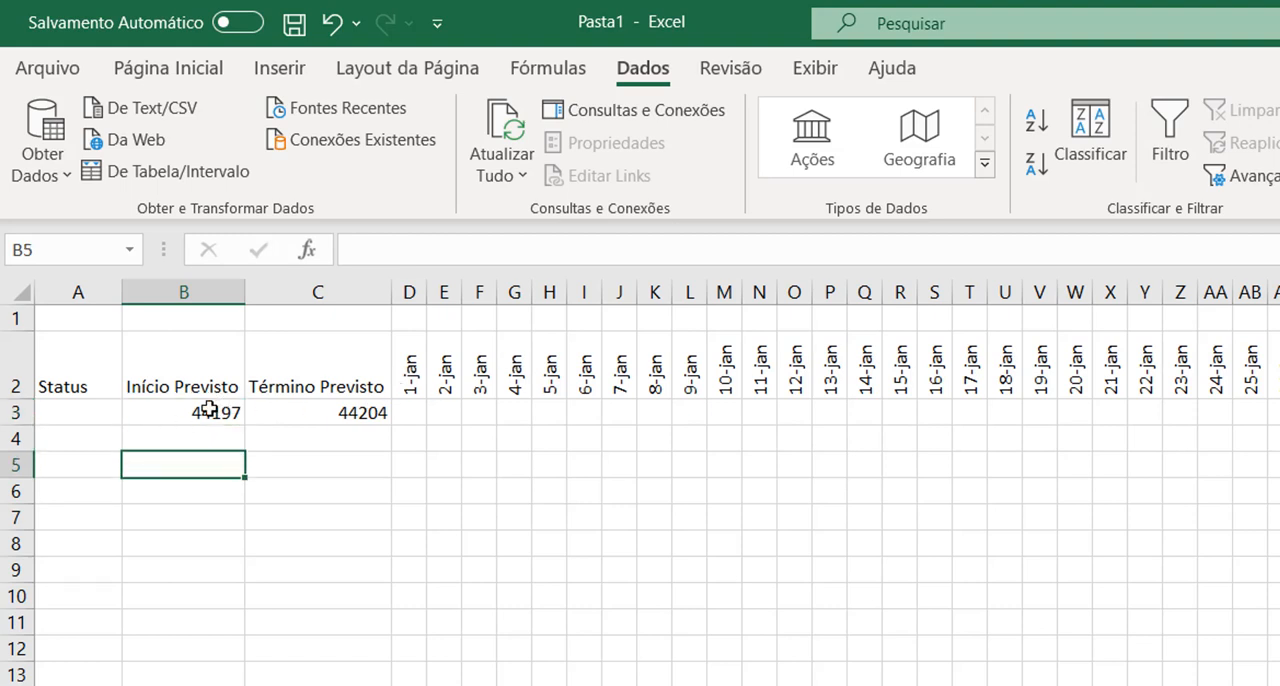
pyautogui.moveTo(169, 410); pyautogui.dragTo(316, 406)
pyautogui.rightClick(318, 406)
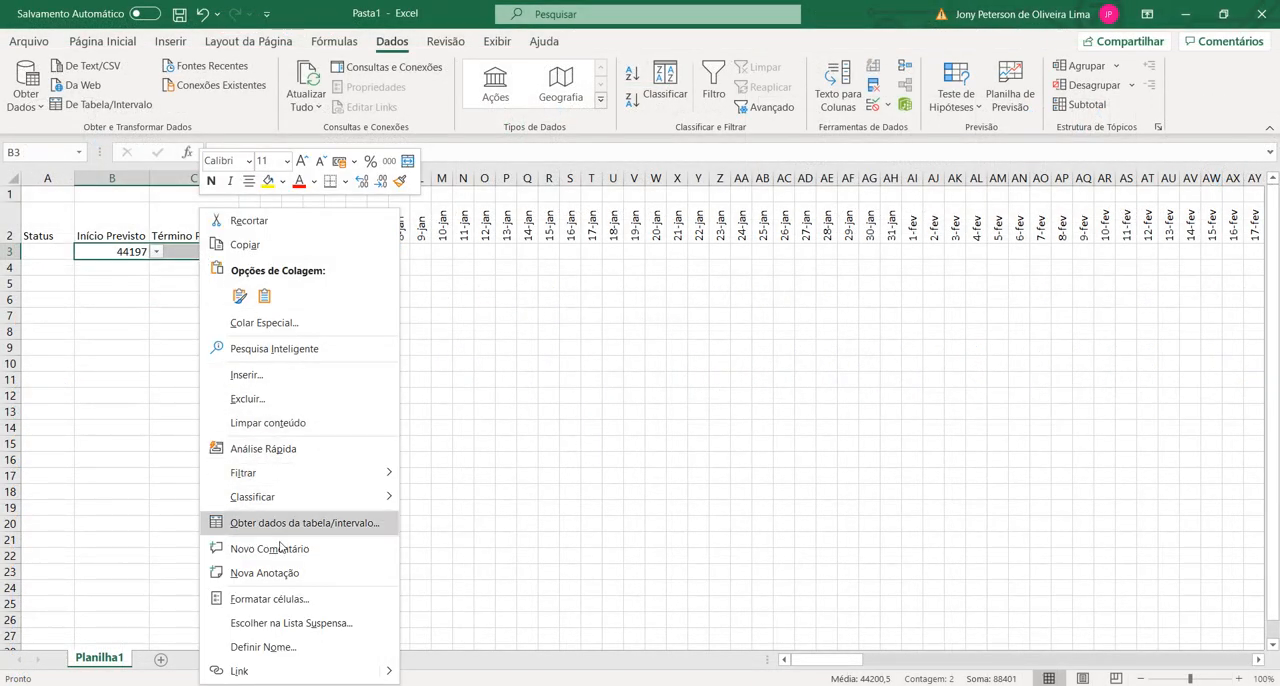
pyautogui.click(270, 598)
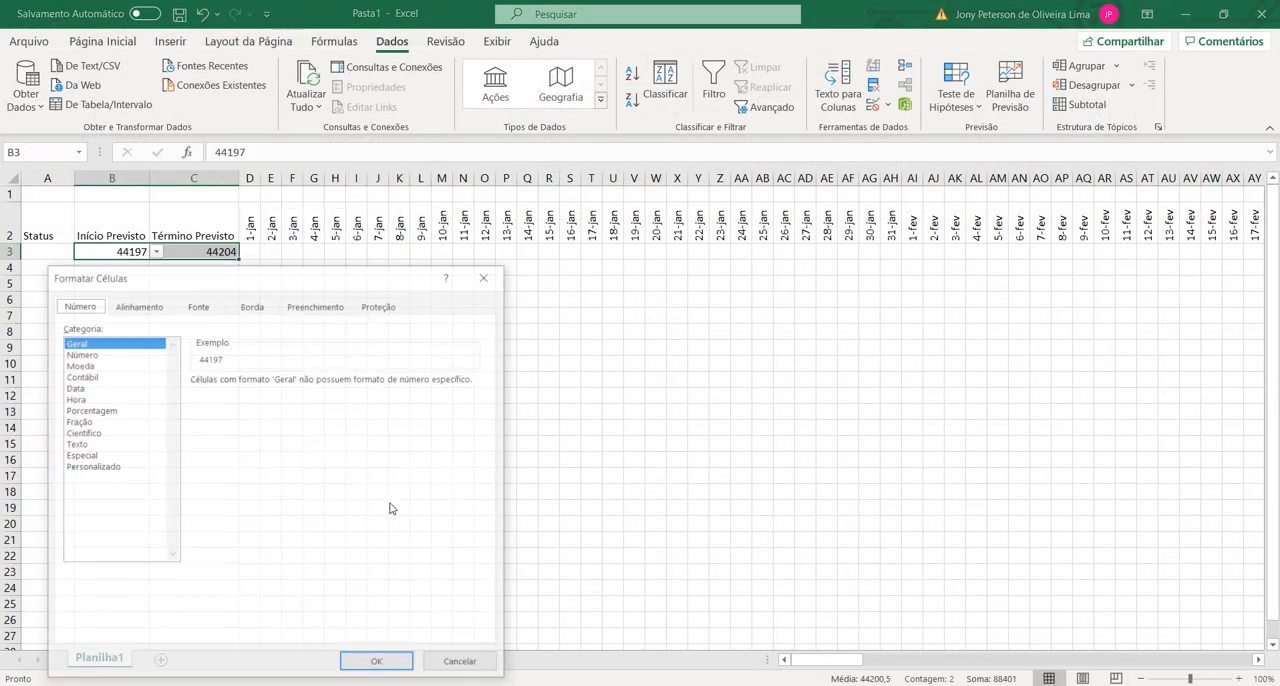
pyautogui.click(74, 388)
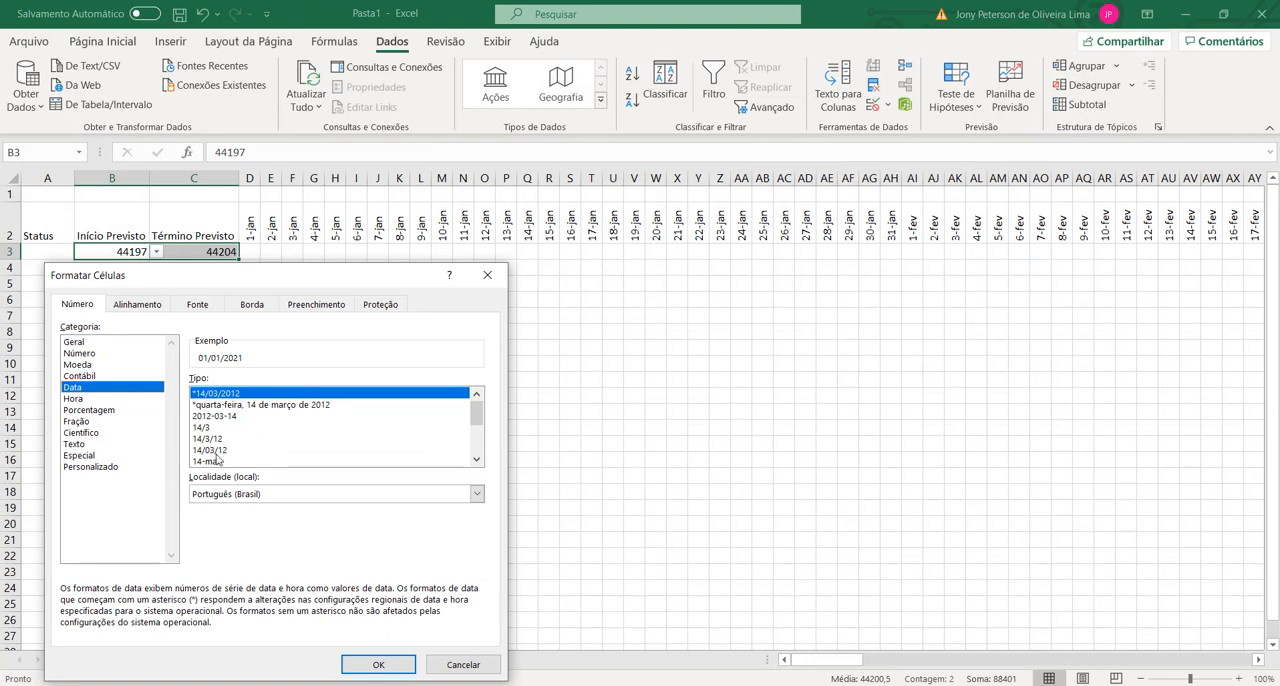
pyautogui.click(220, 461)
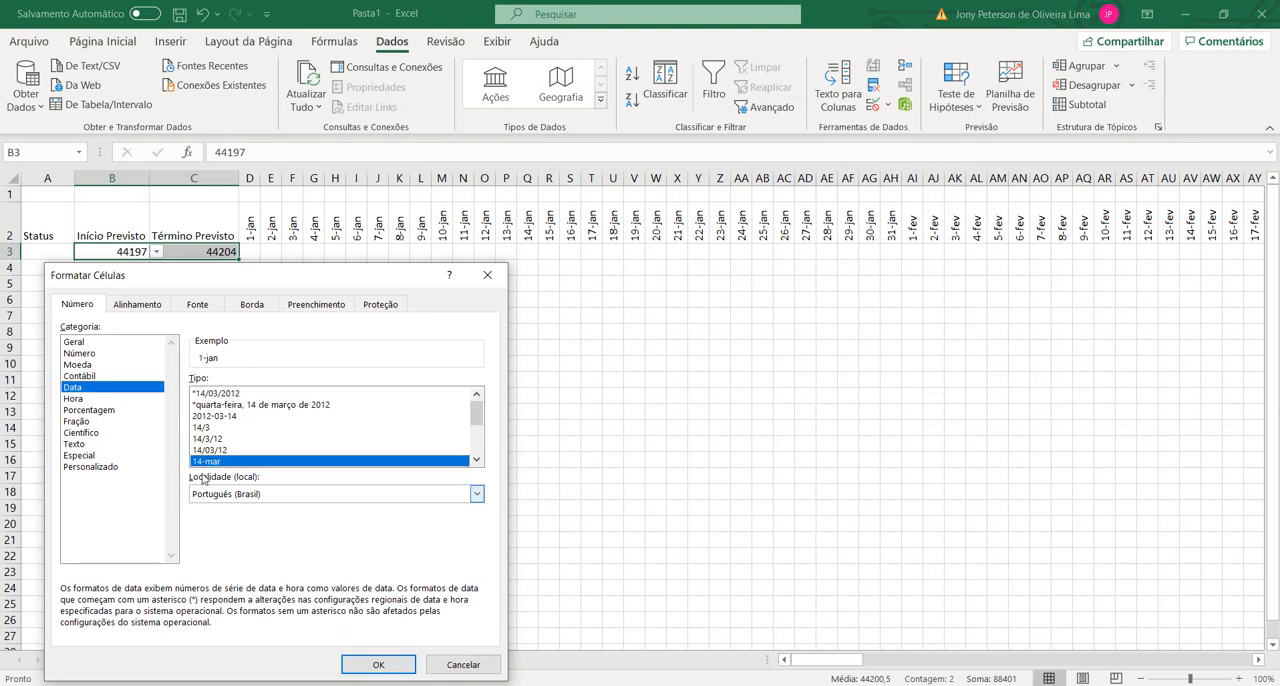
pyautogui.click(372, 667)
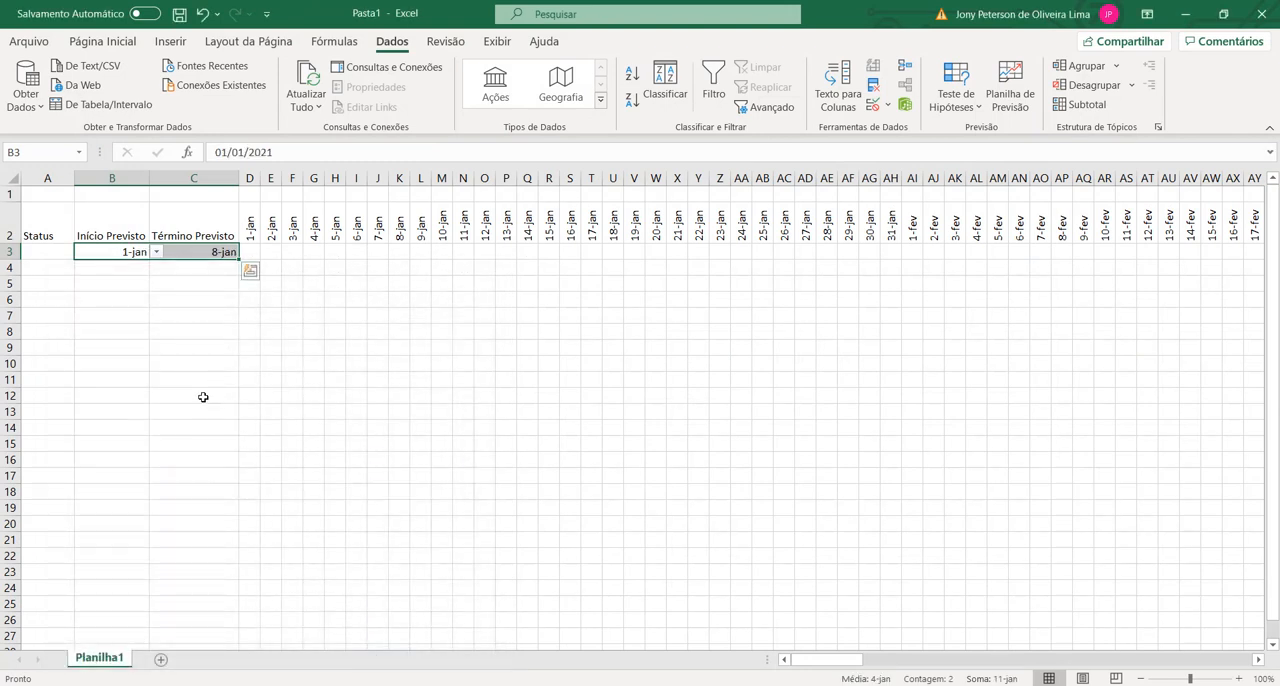
pyautogui.click(203, 396)
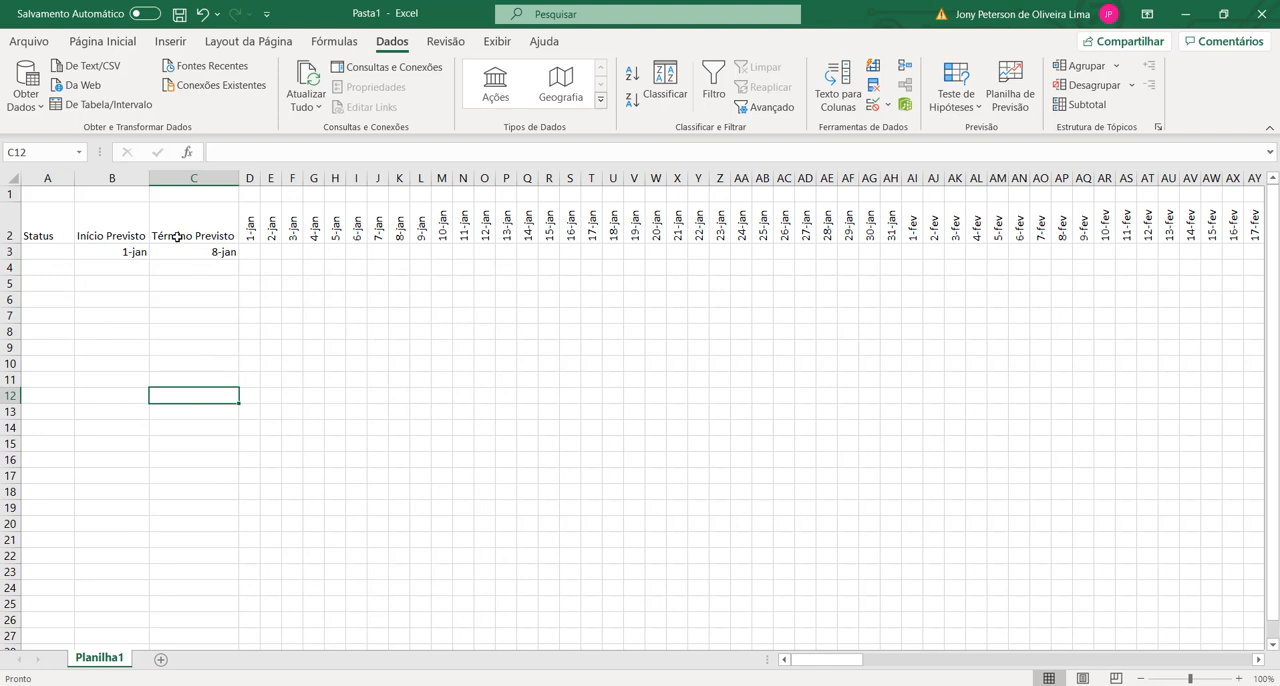
# Step: Start a new conditional formatting rule for cell D3 that uses a formula to determine which cells to format
pyautogui.click(100, 256)
pyautogui.click(210, 255)
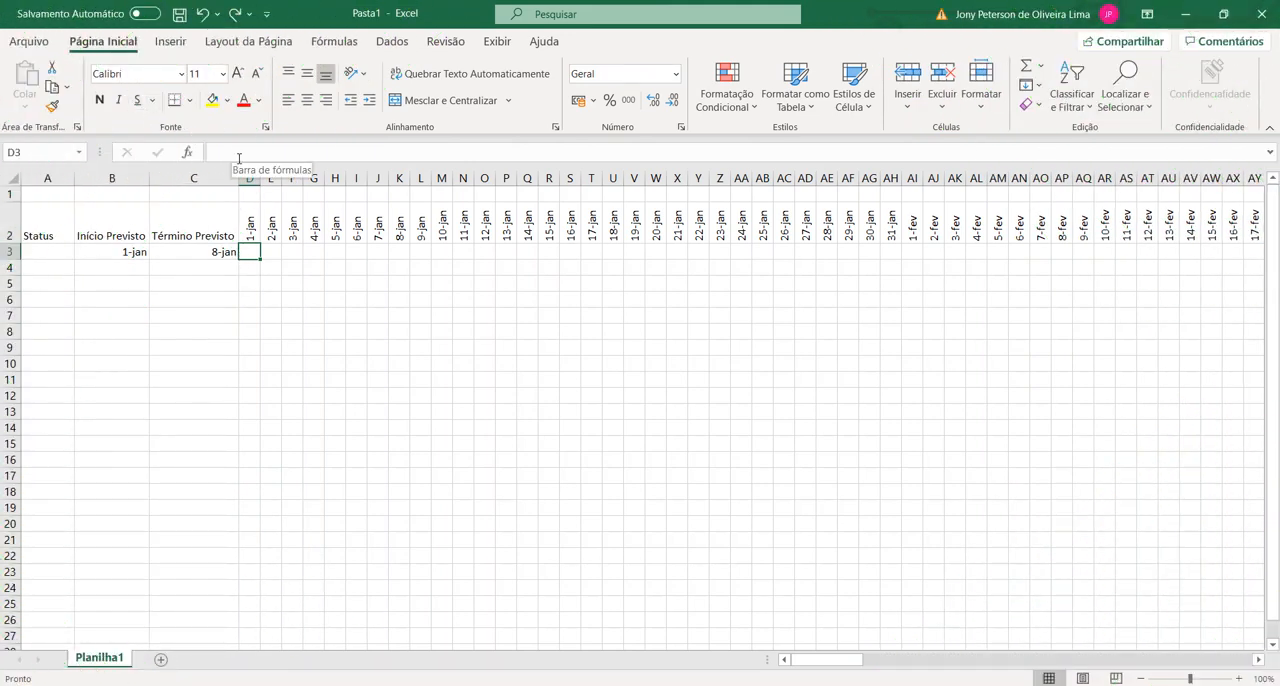
pyautogui.click(731, 112)
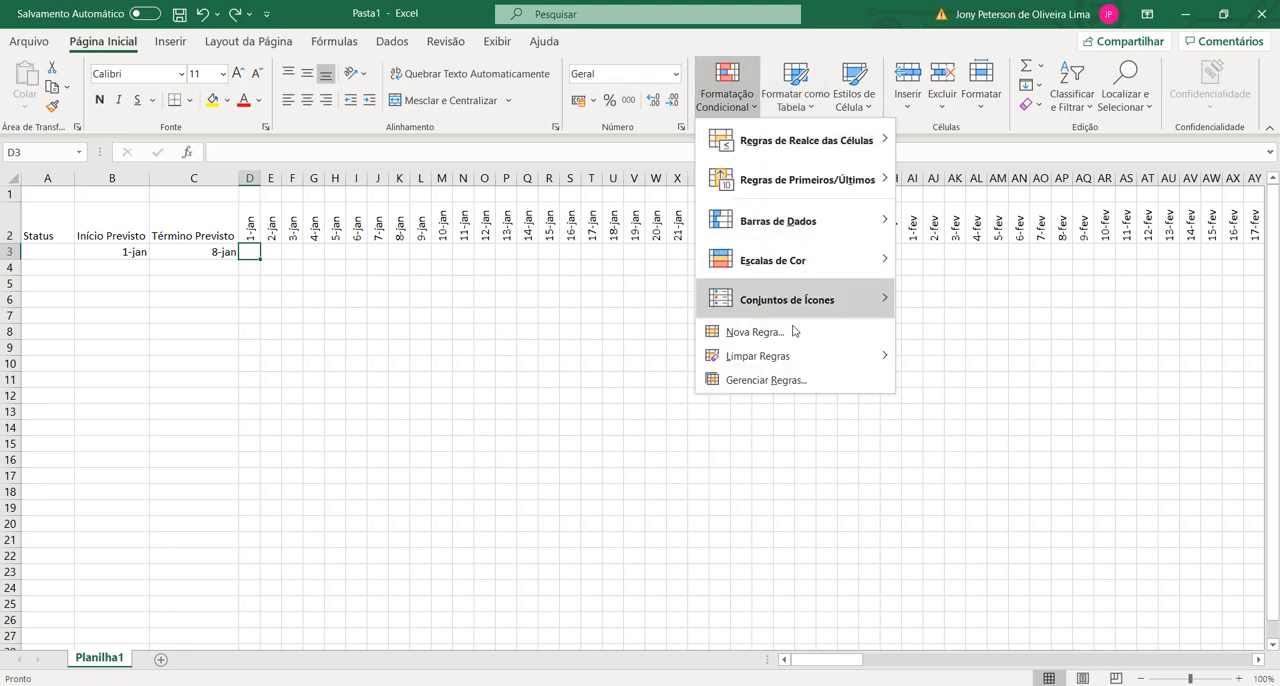
pyautogui.click(777, 381)
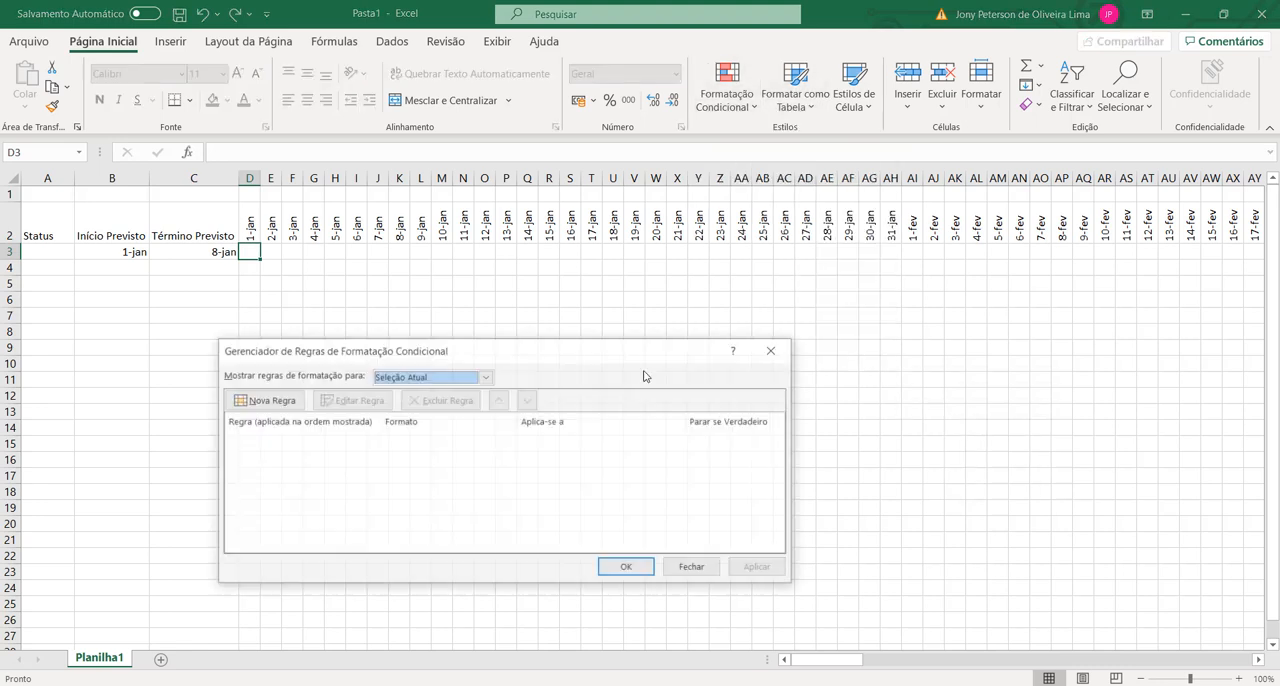
pyautogui.click(262, 400)
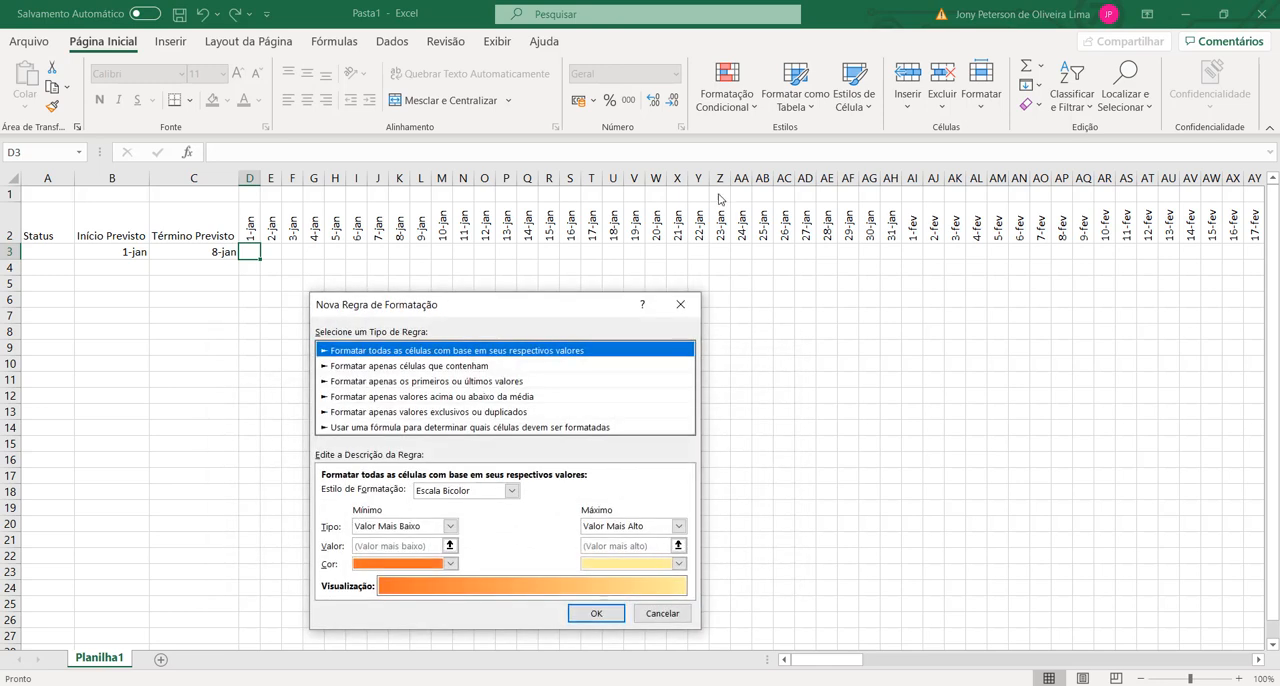
pyautogui.moveTo(502, 304); pyautogui.dragTo(519, 174)
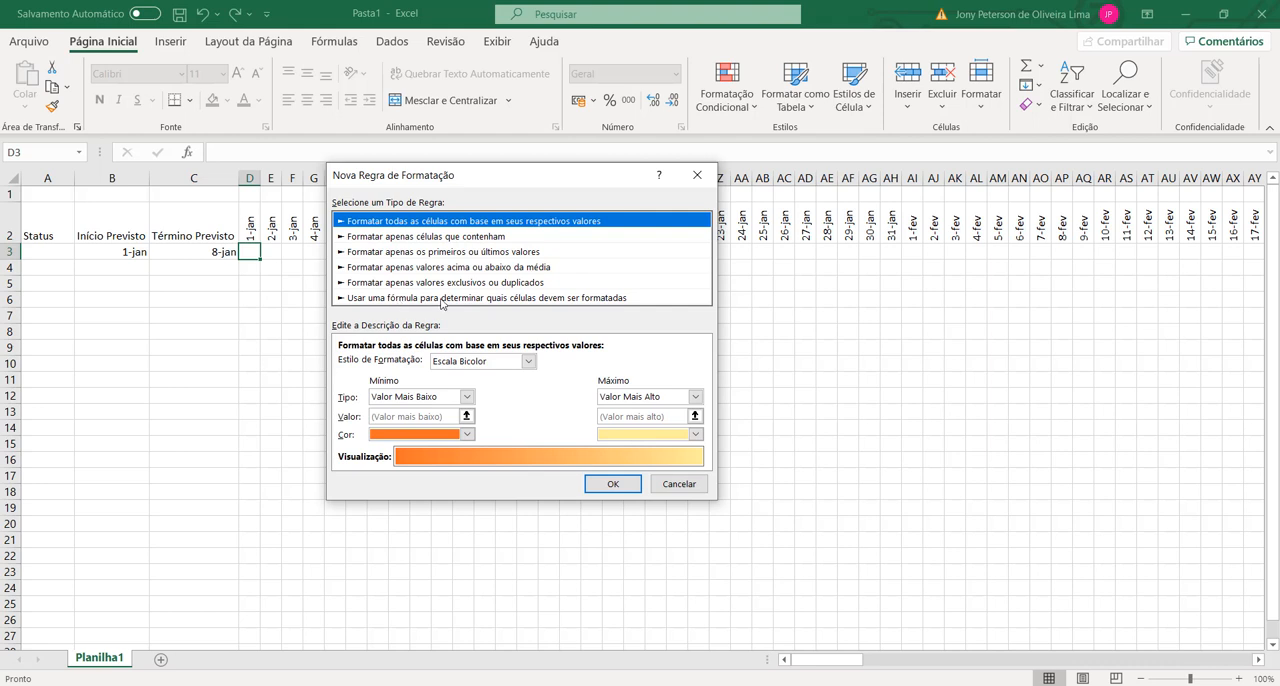
pyautogui.click(441, 299)
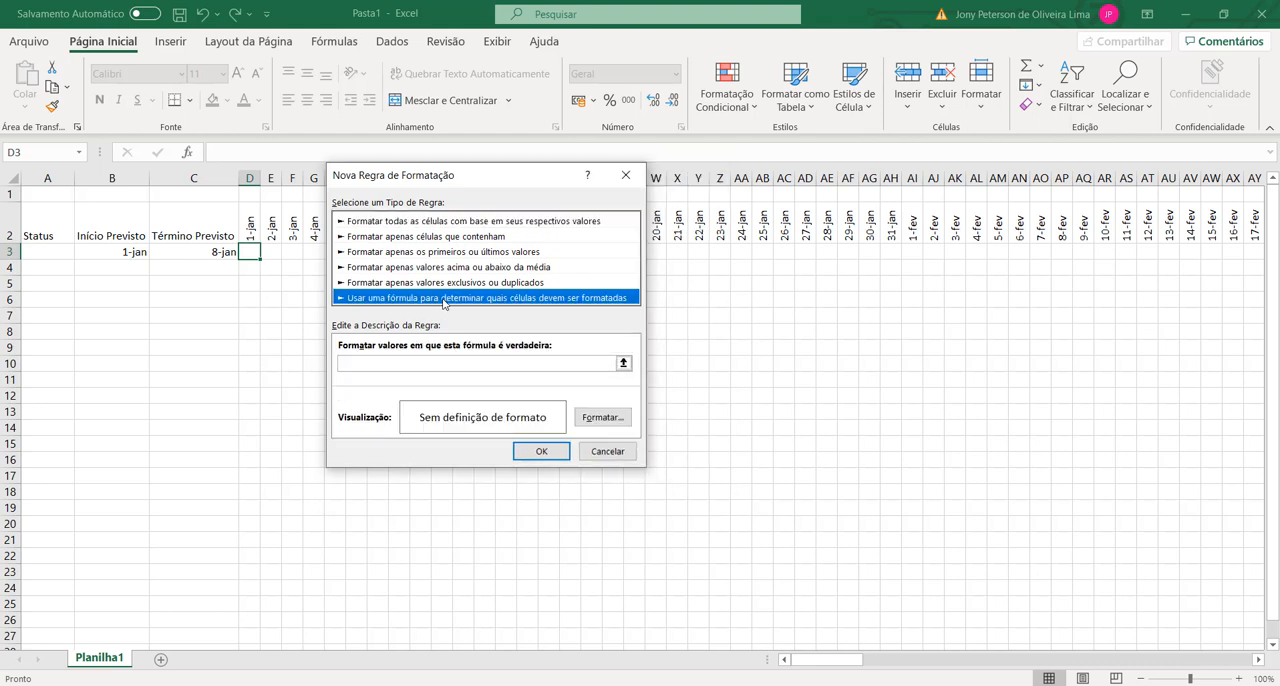
pyautogui.click(404, 363)
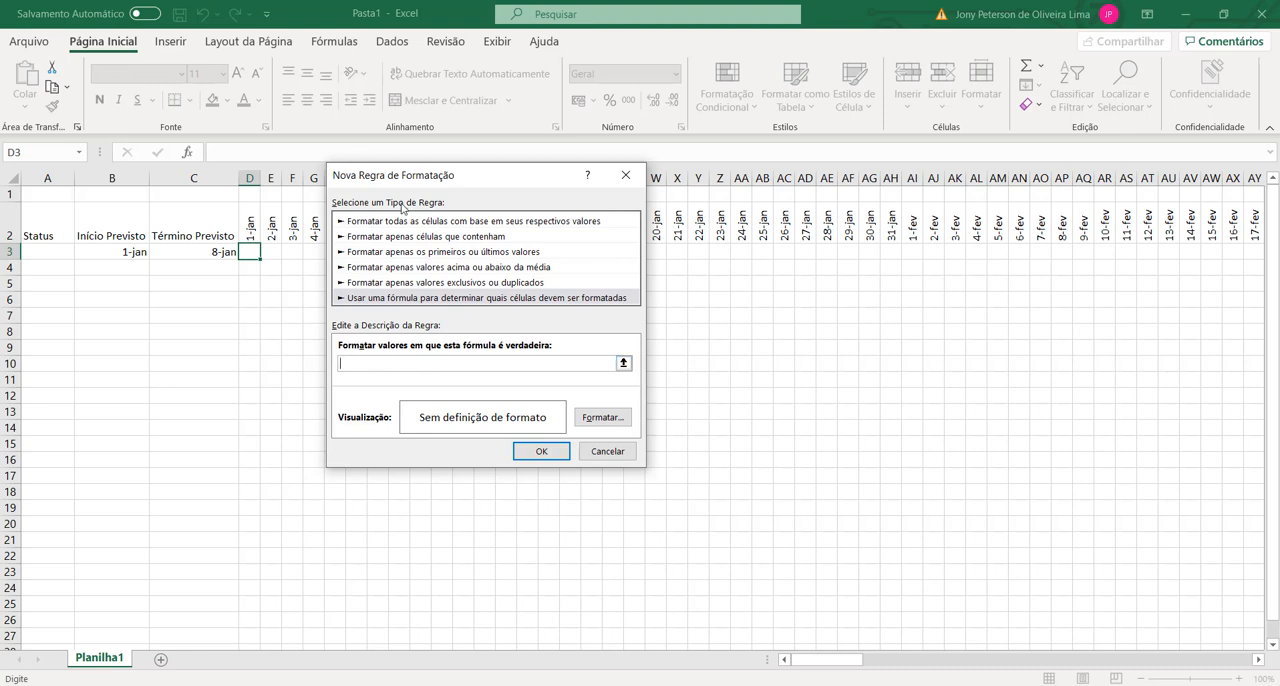
pyautogui.moveTo(433, 177); pyautogui.dragTo(539, 182)
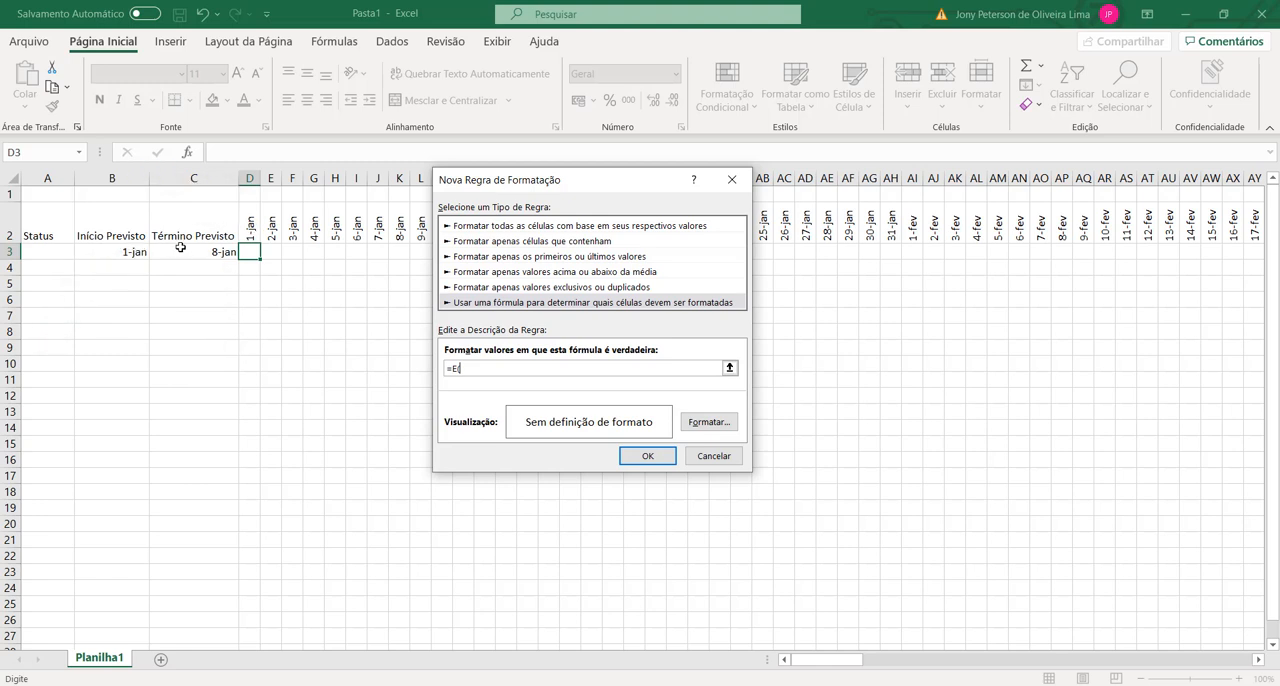
# Step: Enter the rule formula =E($D$2>=$B$3;$D$2<=$C$3), comparing the timeline date with the planned start and end
pyautogui.click(251, 226)
pyautogui.write('>=')
pyautogui.click(111, 249)
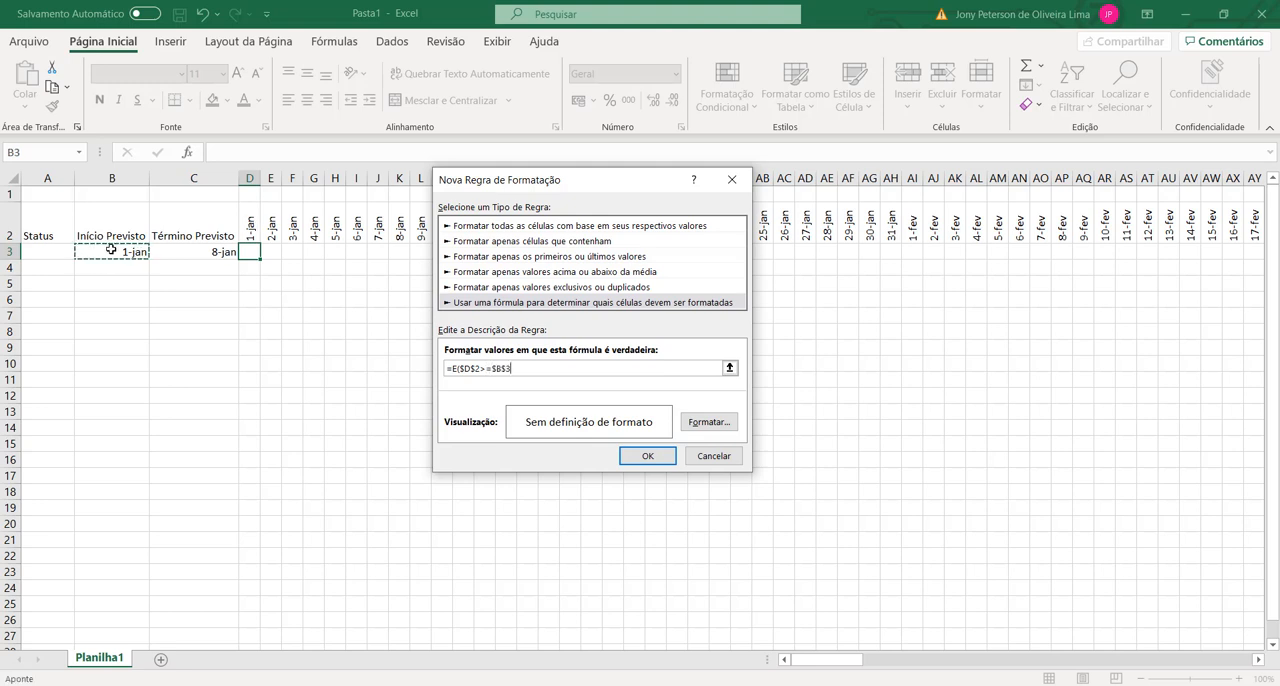
pyautogui.write(';')
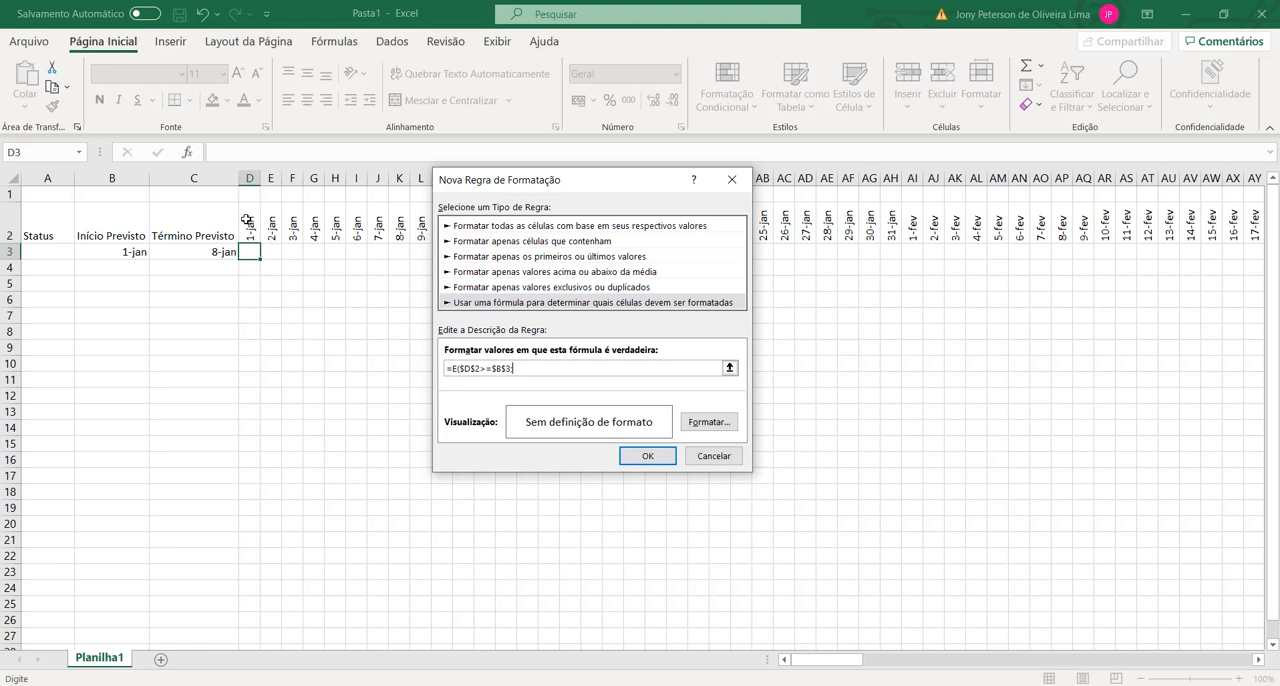
pyautogui.click(249, 220)
pyautogui.write('<=')
pyautogui.click(204, 254)
pyautogui.write(')')
# Step: Change the formula's absolute references to mixed ones so it reads =E(D$2>=$B3;D$2<=$C3)
pyautogui.click(459, 368)
pyautogui.press('Delete')
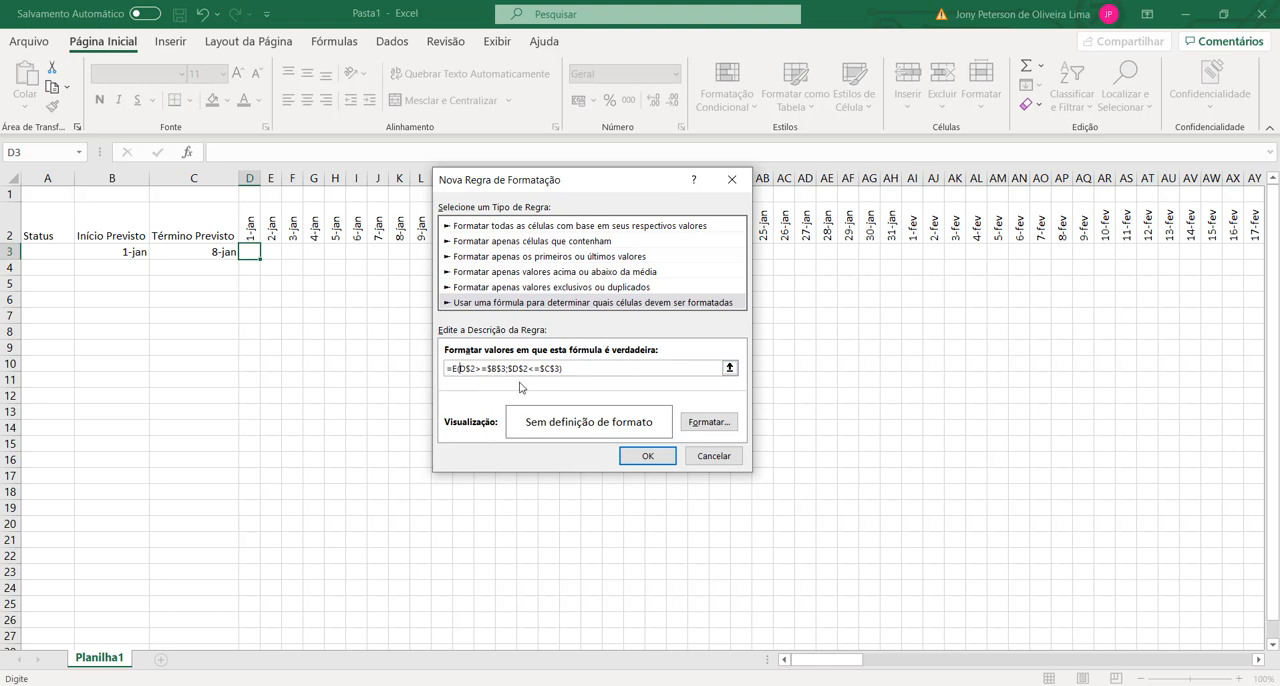
pyautogui.click(513, 369)
pyautogui.press('BackSpace')
pyautogui.press('BackSpace')
pyautogui.press('BackSpace')
pyautogui.press('BackSpace')
# Step: Give the rule's format a two-colour gradient fill, with white as colour 1 and standard green as colour 2
pyautogui.click(692, 424)
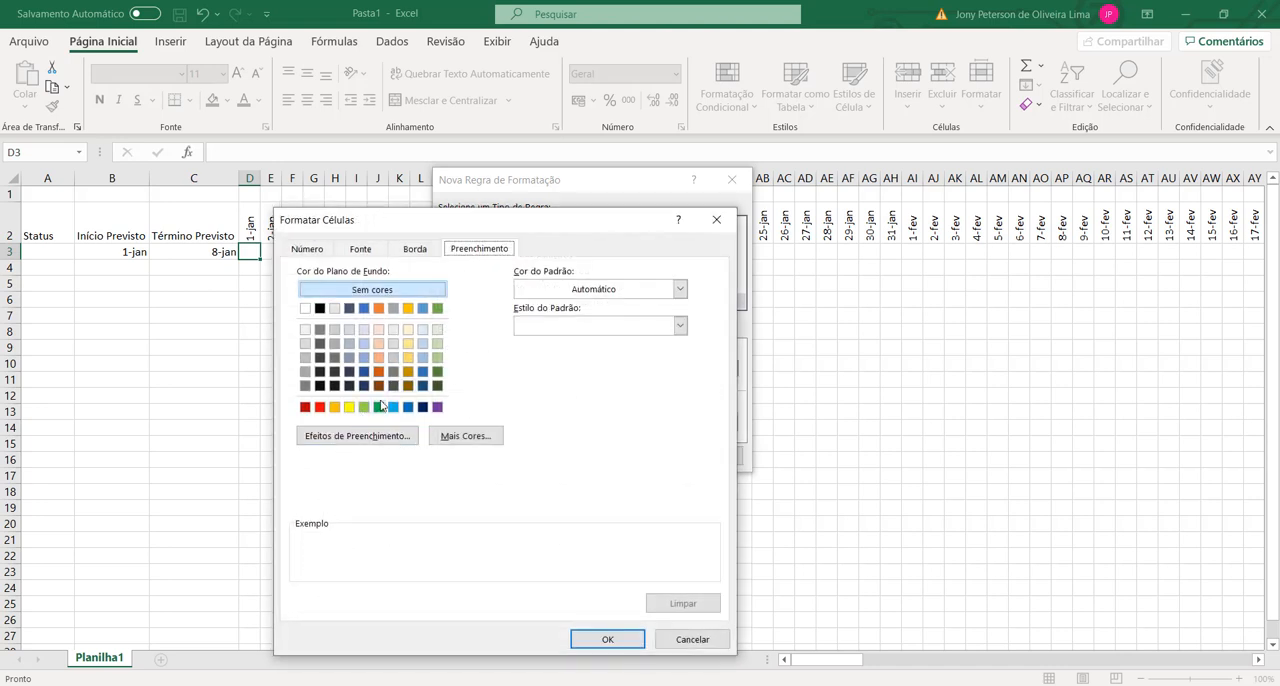
pyautogui.click(378, 406)
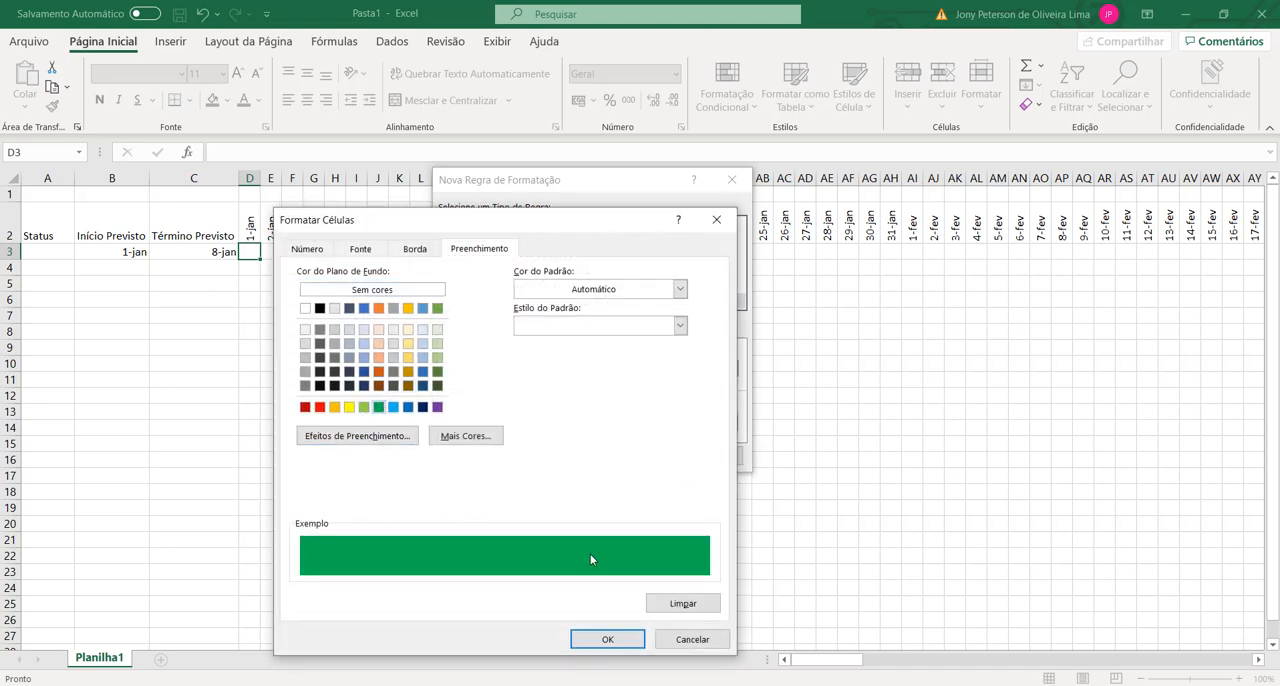
pyautogui.click(361, 437)
pyautogui.click(564, 362)
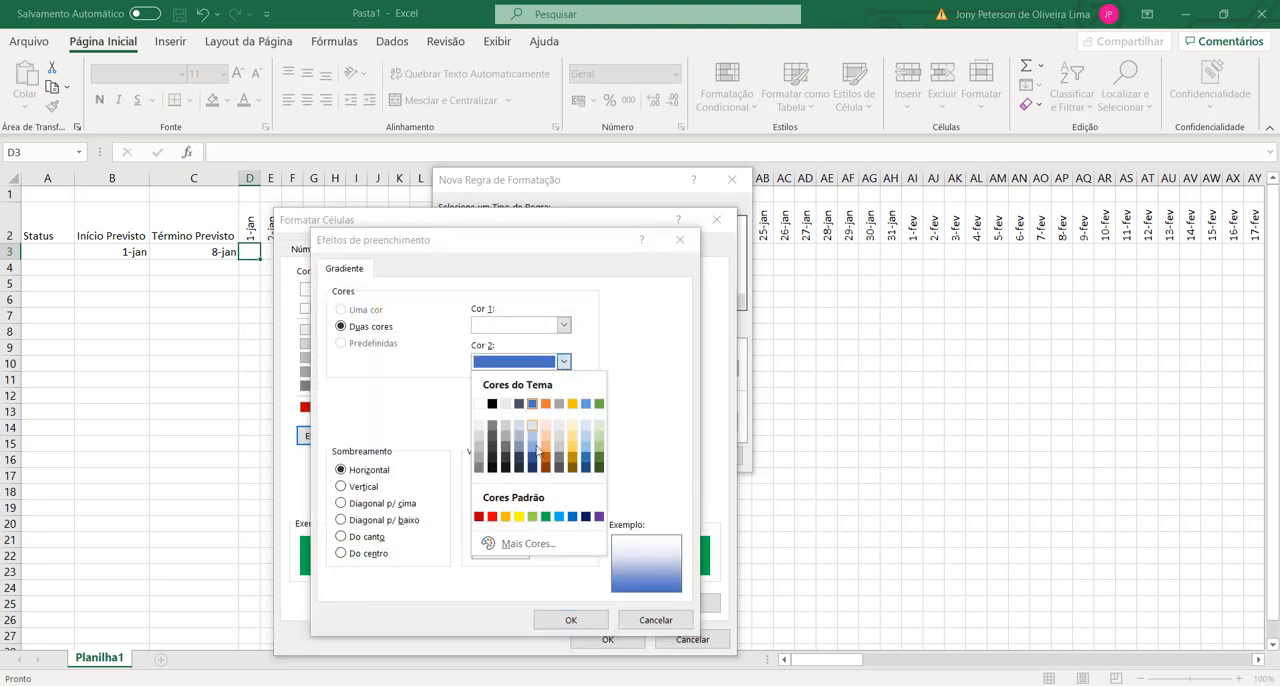
pyautogui.click(546, 516)
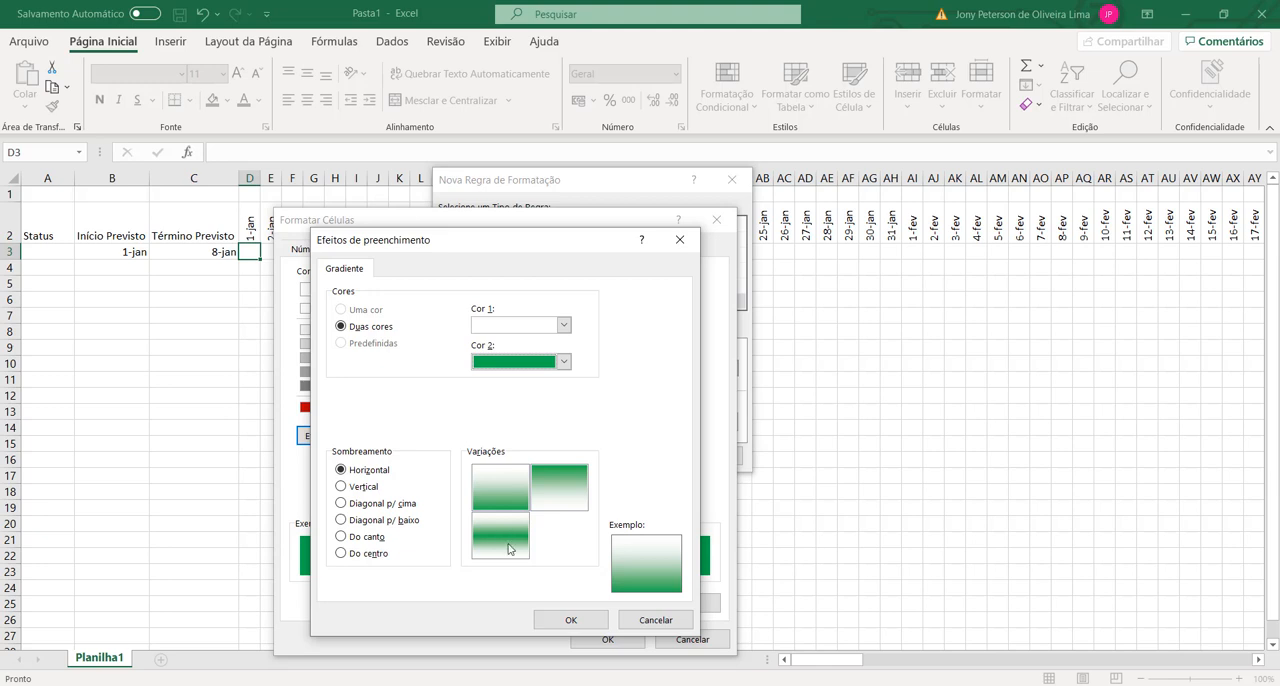
# Step: Set the gradient to horizontal shading with the green band in the middle, and apply the rule to cell D3
pyautogui.click(500, 538)
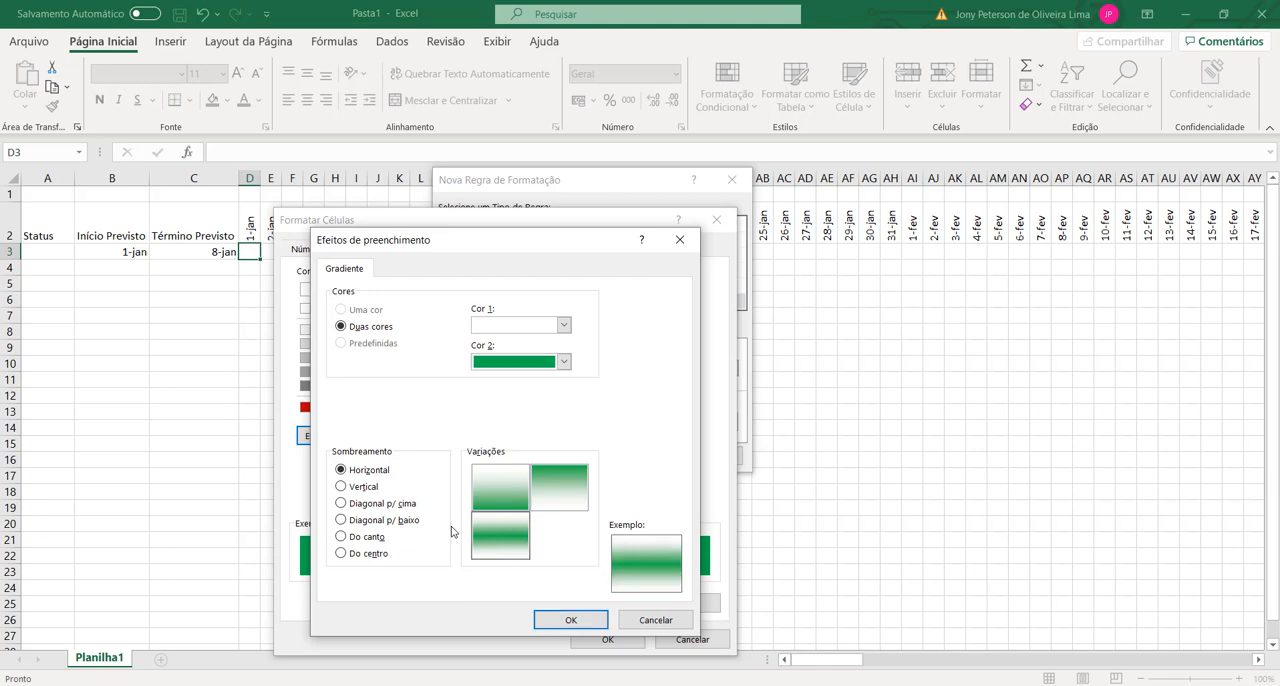
pyautogui.click(344, 487)
pyautogui.click(350, 536)
pyautogui.click(345, 553)
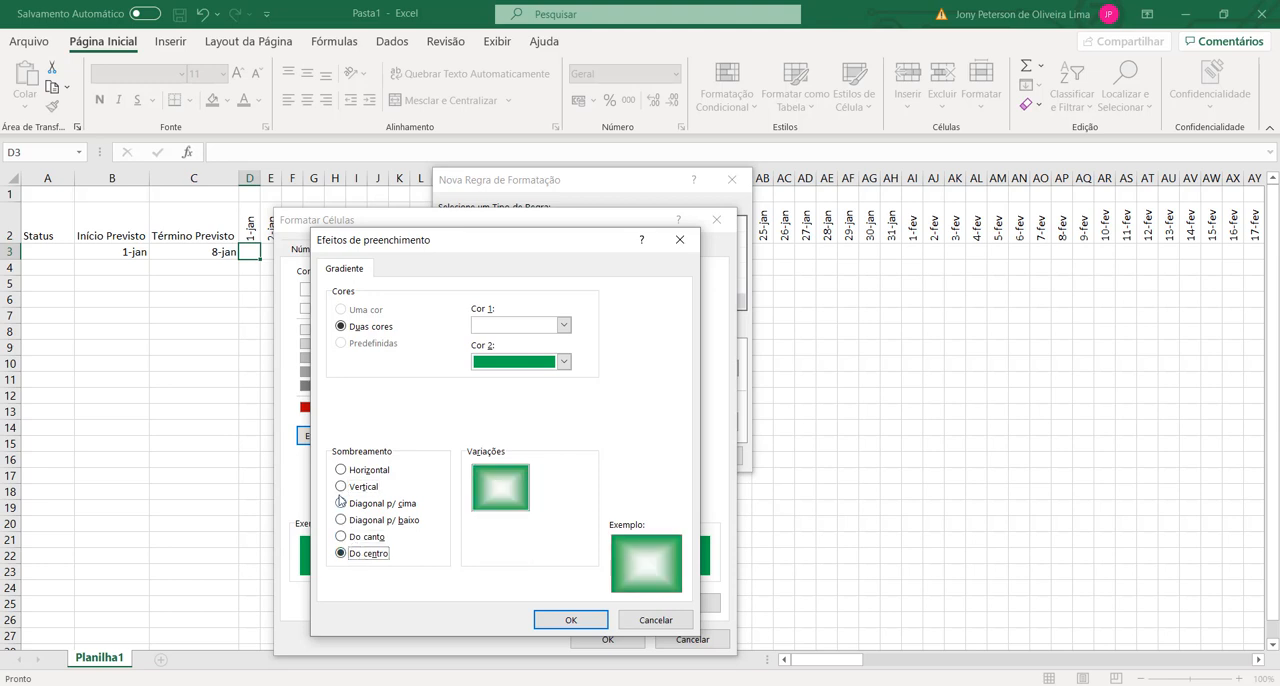
pyautogui.click(342, 470)
pyautogui.click(510, 540)
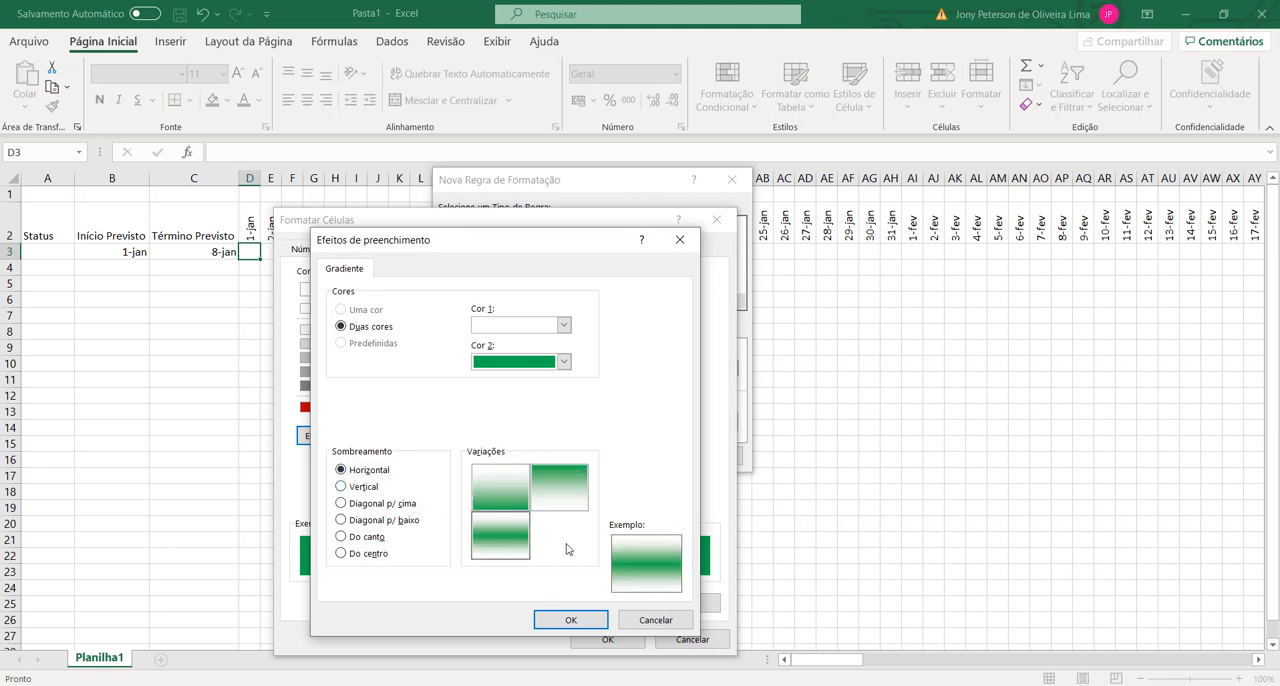
pyautogui.click(583, 620)
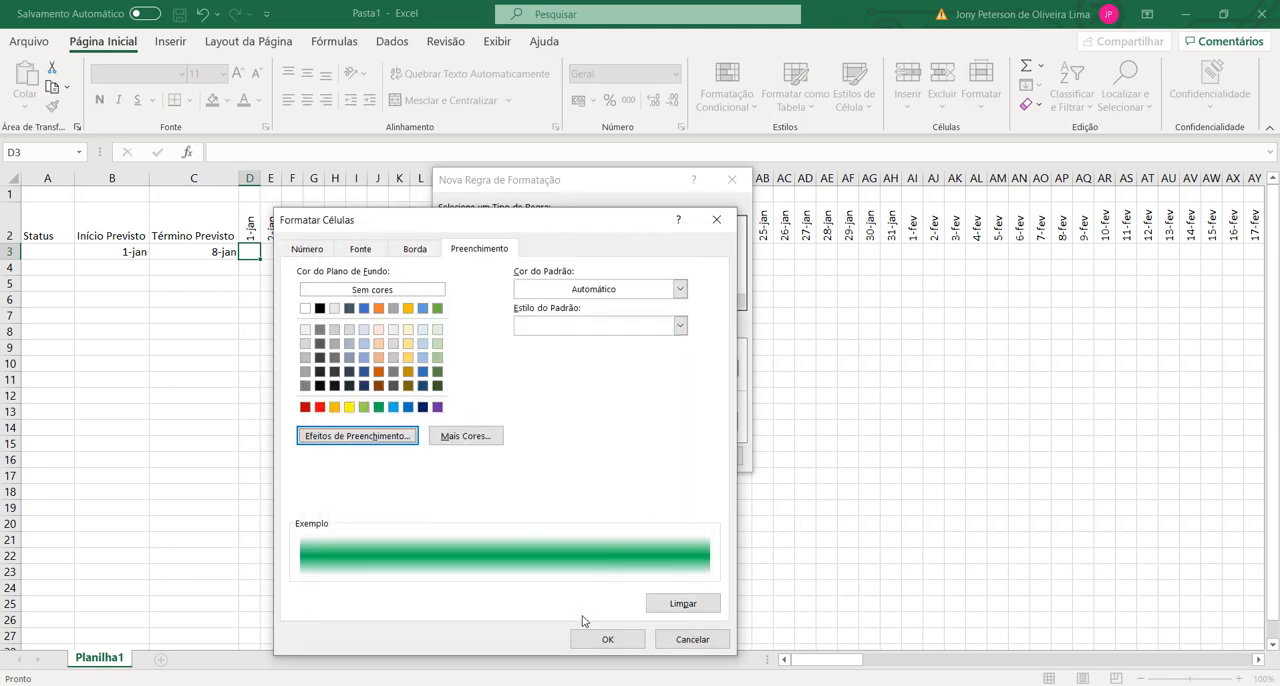
pyautogui.click(608, 639)
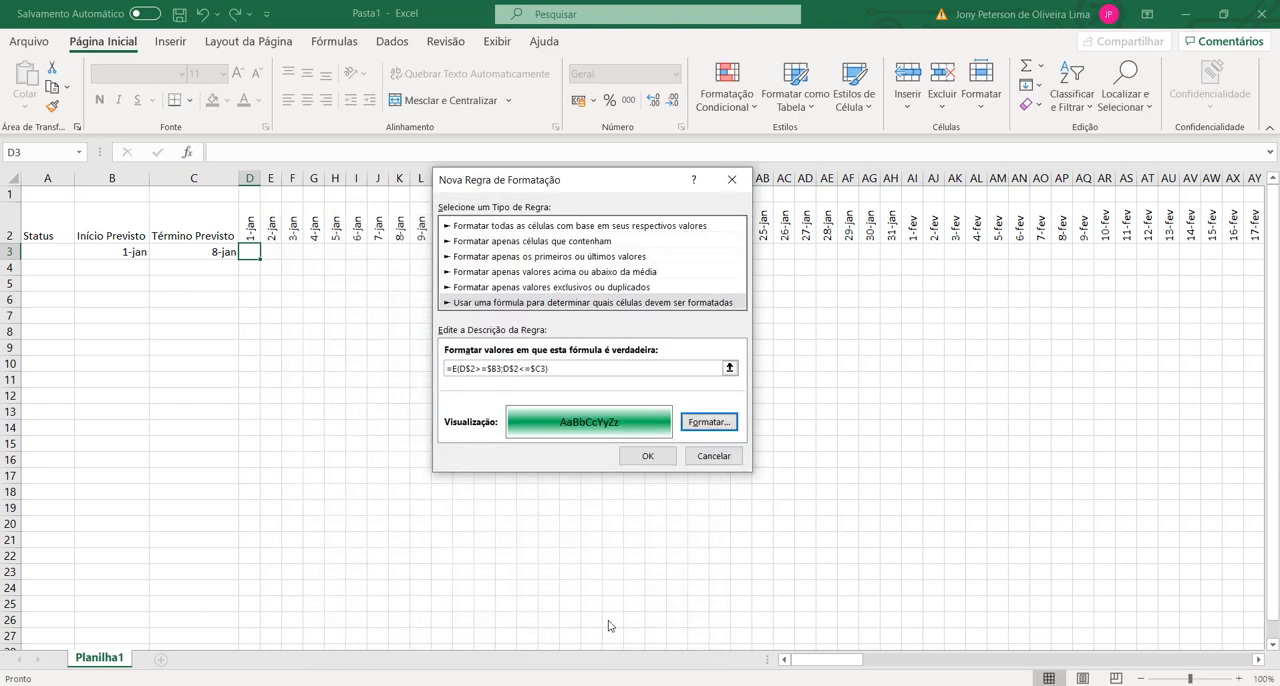
pyautogui.click(651, 458)
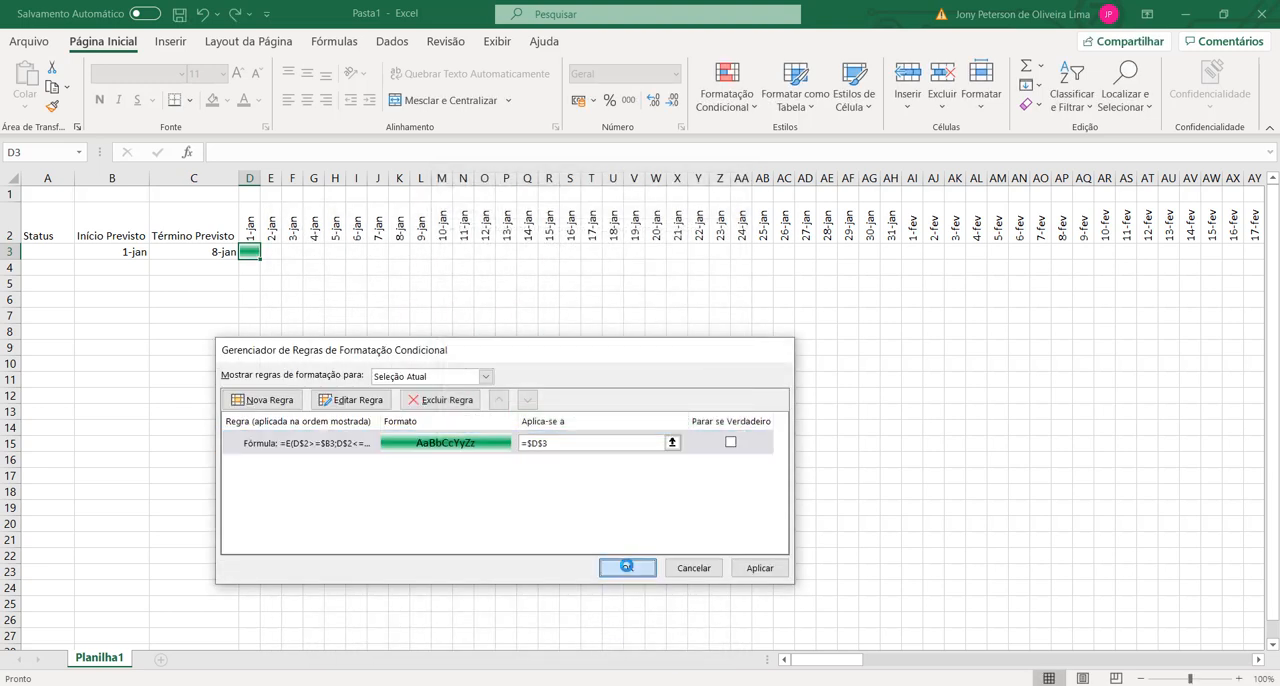
pyautogui.click(618, 567)
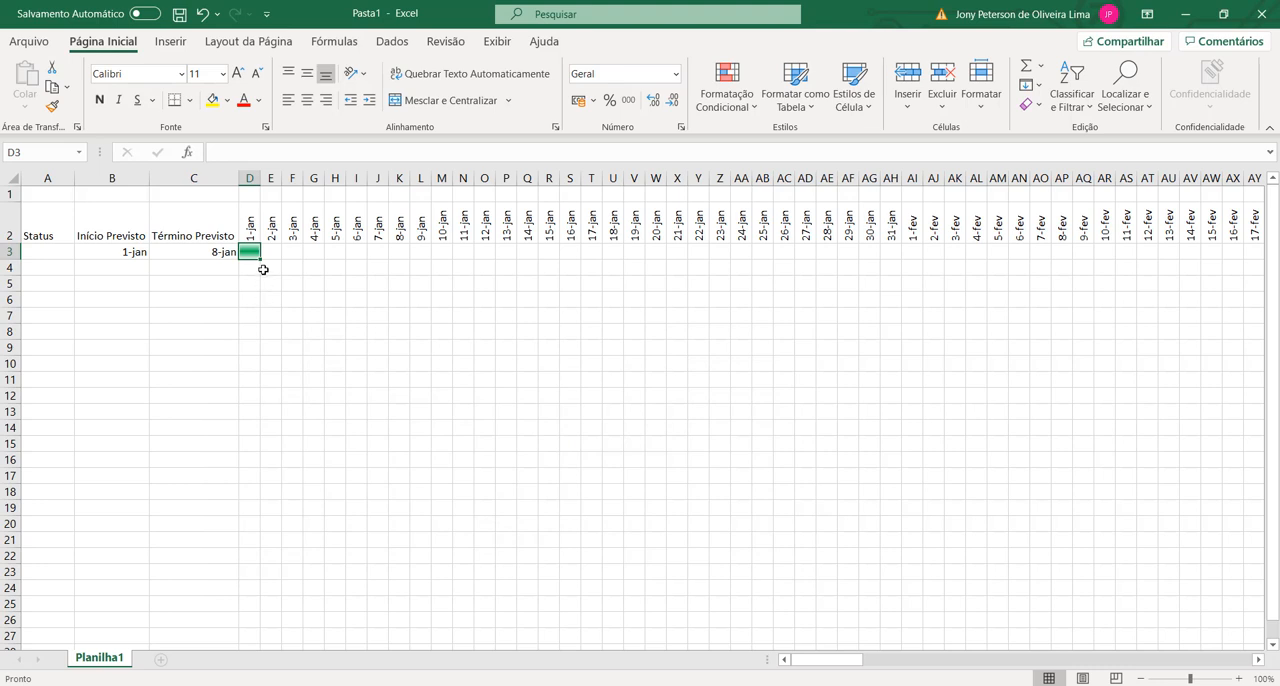
# Step: Fill the conditional formatting of D3 across row 3 through the 22-jan column
pyautogui.moveTo(260, 259); pyautogui.dragTo(712, 266)
pyautogui.click(591, 363)
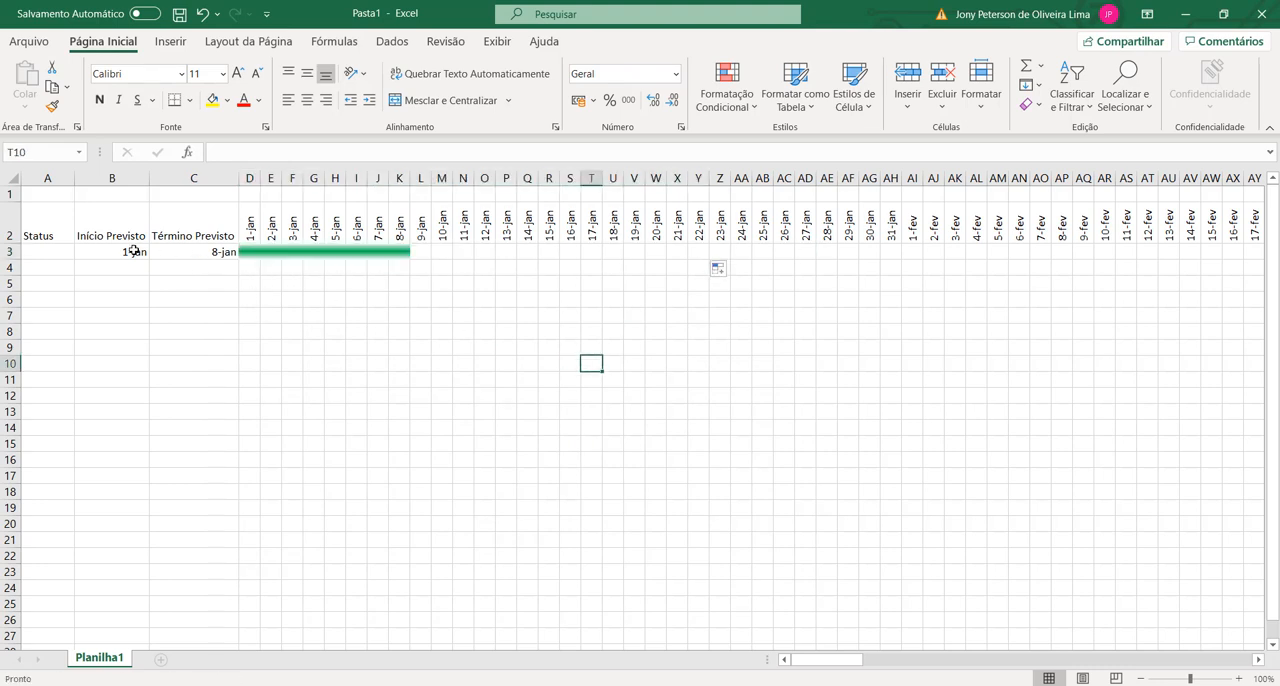
pyautogui.click(405, 251)
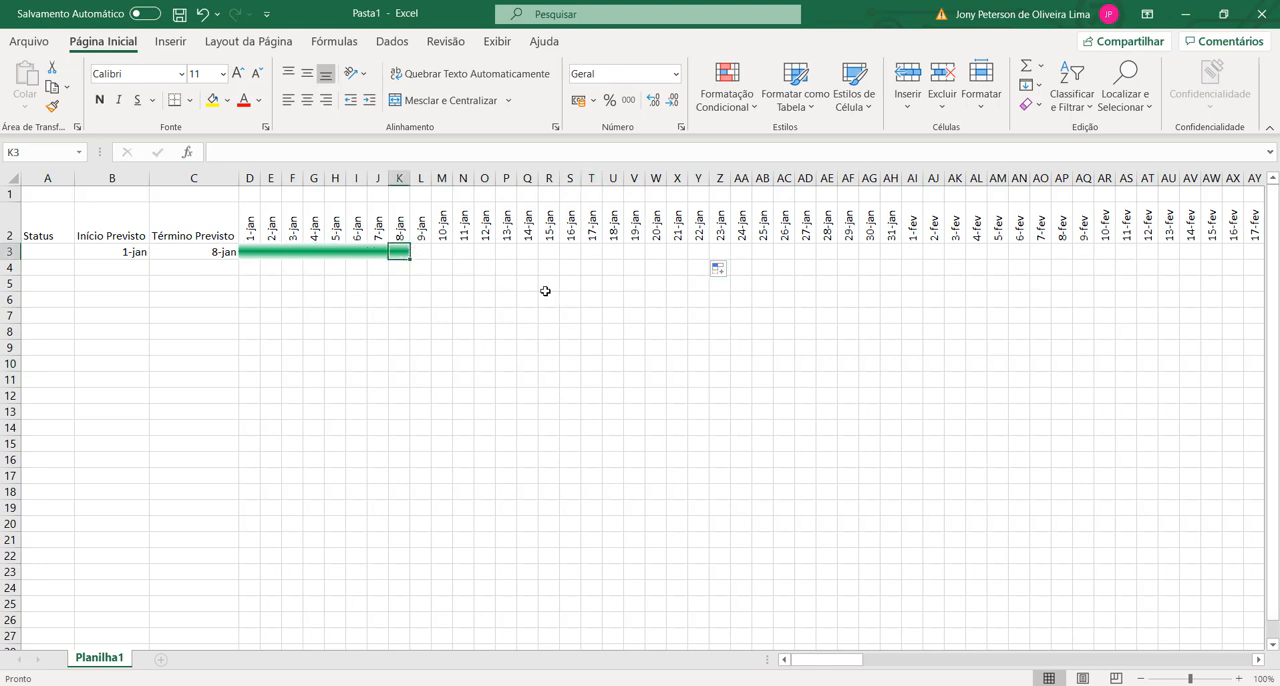
pyautogui.click(376, 318)
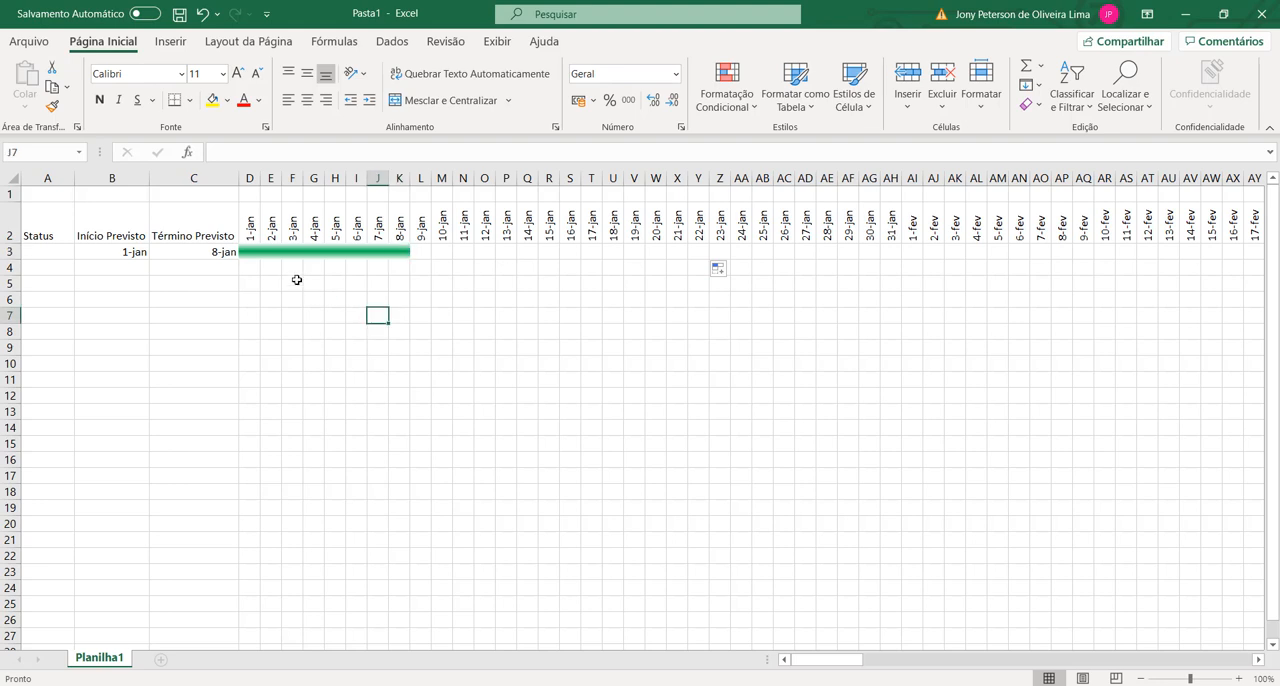
# Step: Copy cell D3 and paste it across the timeline in row 3, from D3 through the 31-dez column at ND3
pyautogui.click(249, 251)
pyautogui.hotkey('ctrl', 'c')
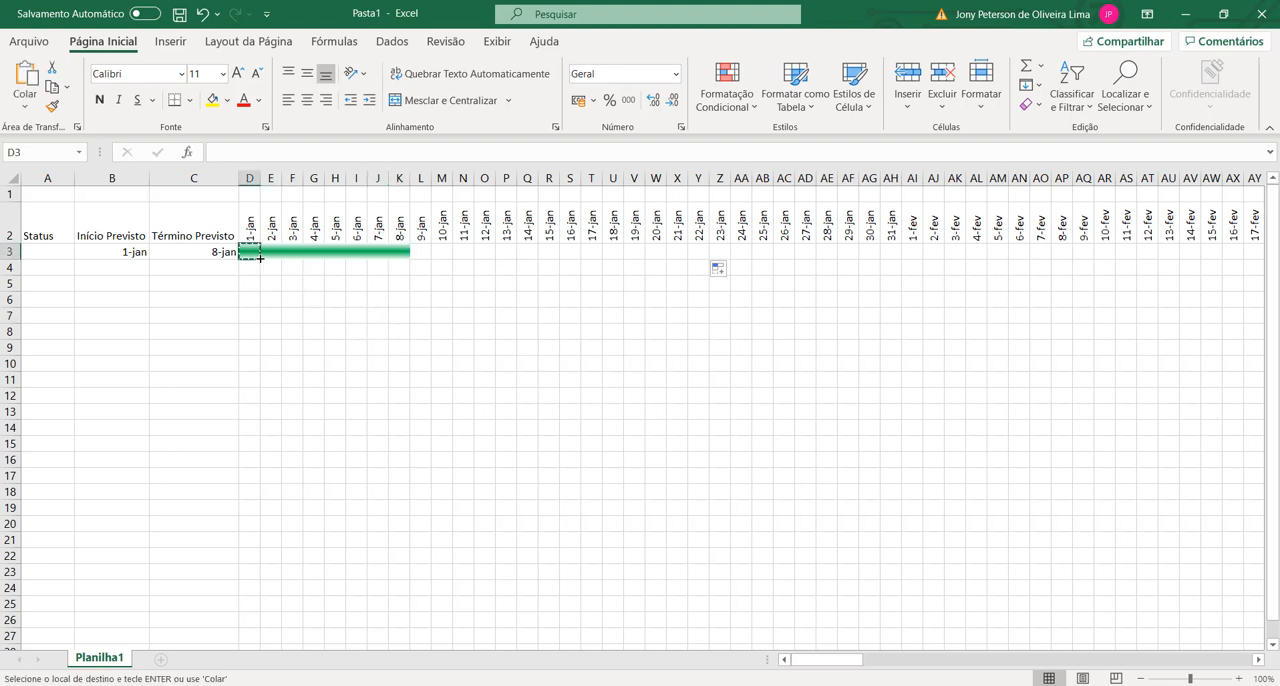
pyautogui.click(250, 216)
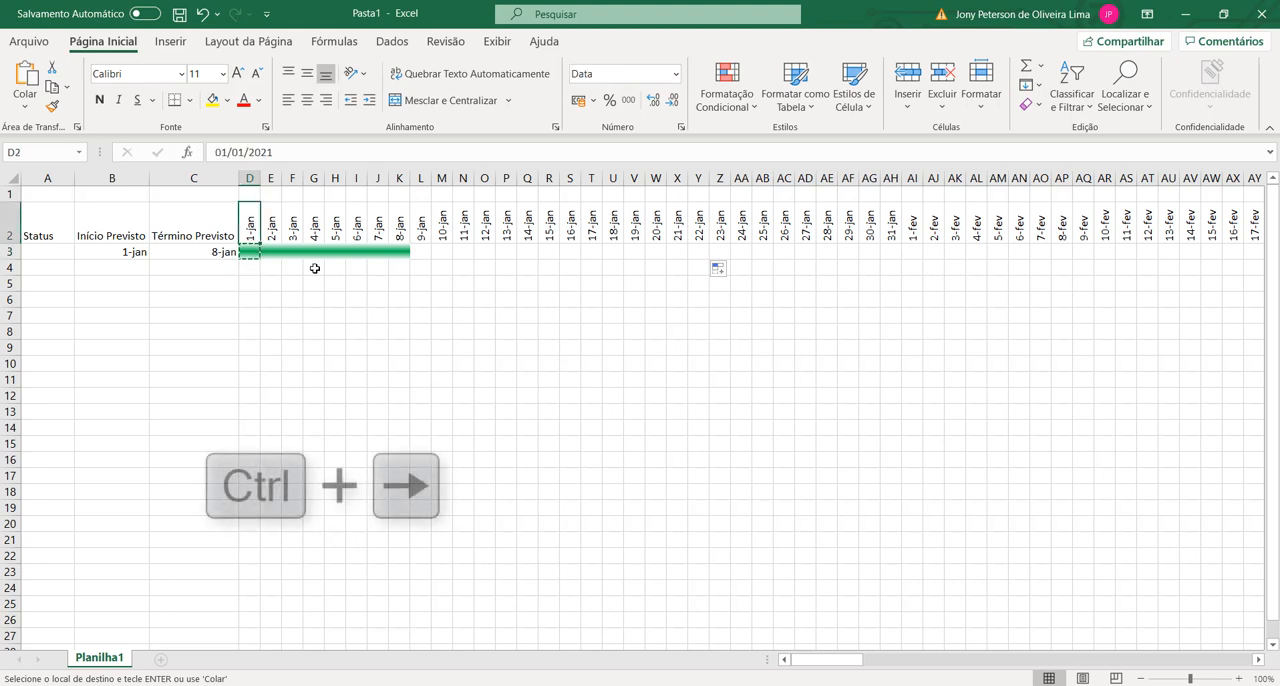
pyautogui.hotkey('ctrl', 'Right')
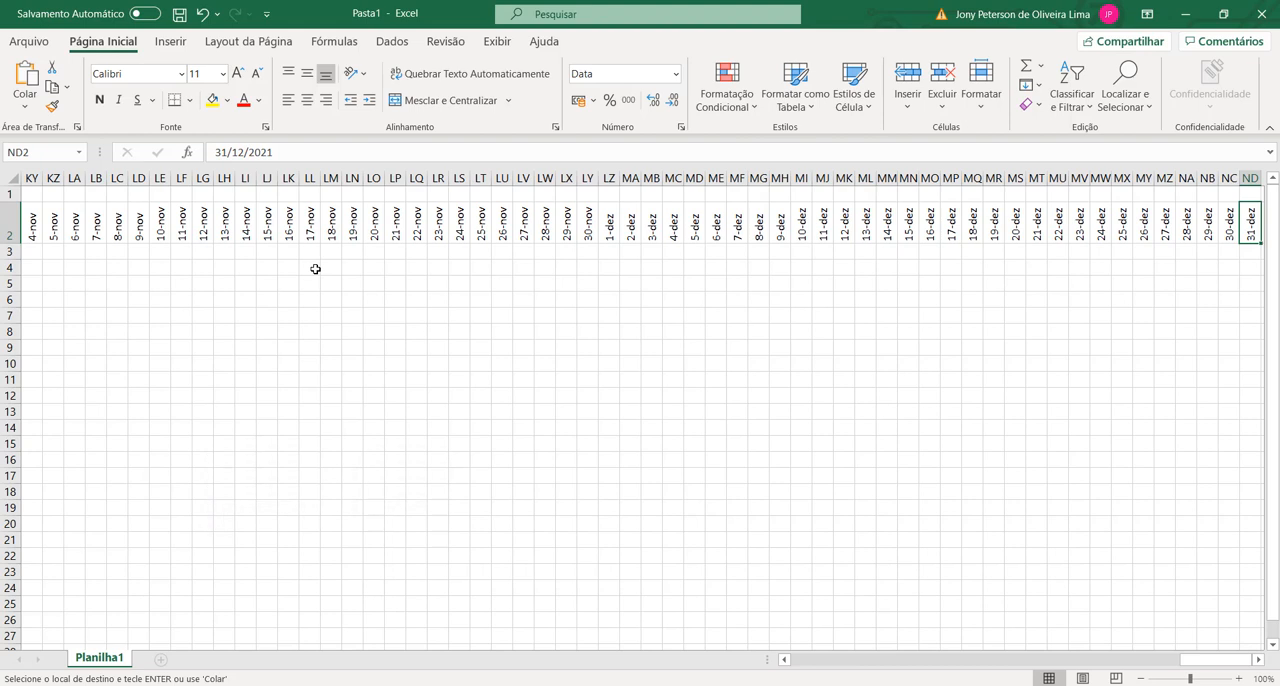
pyautogui.click(1256, 255)
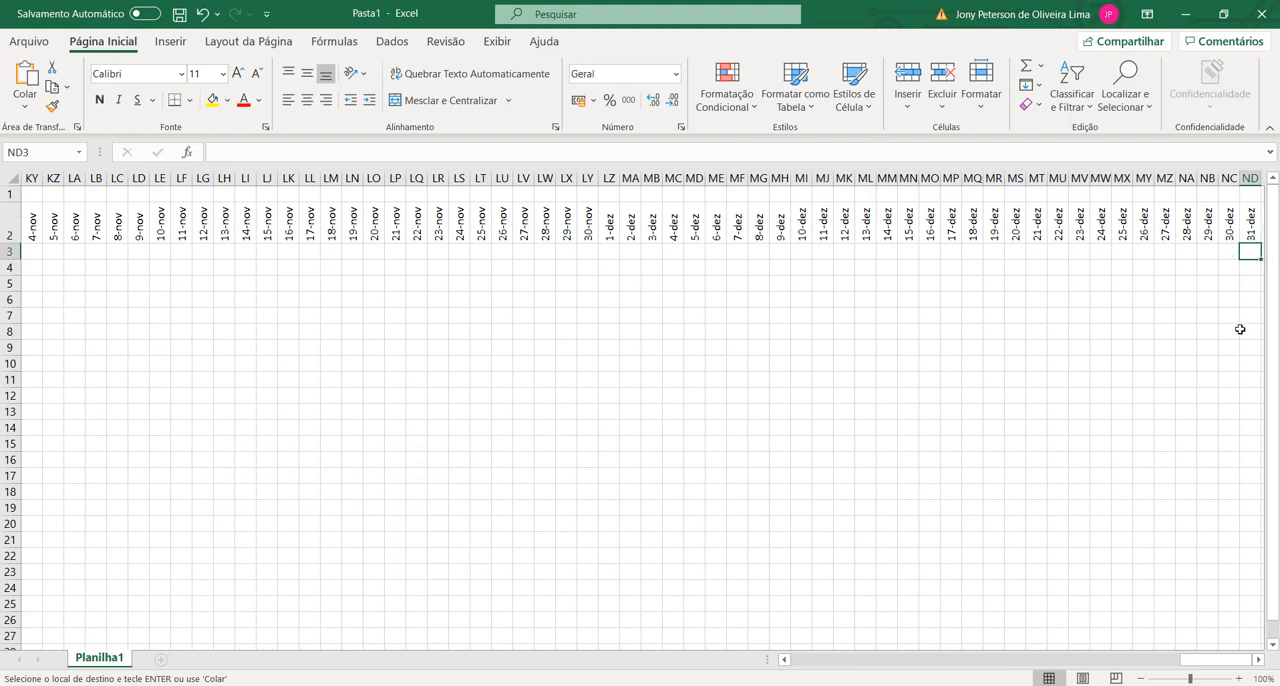
pyautogui.hotkey('ctrl', 'shift', 'Left')
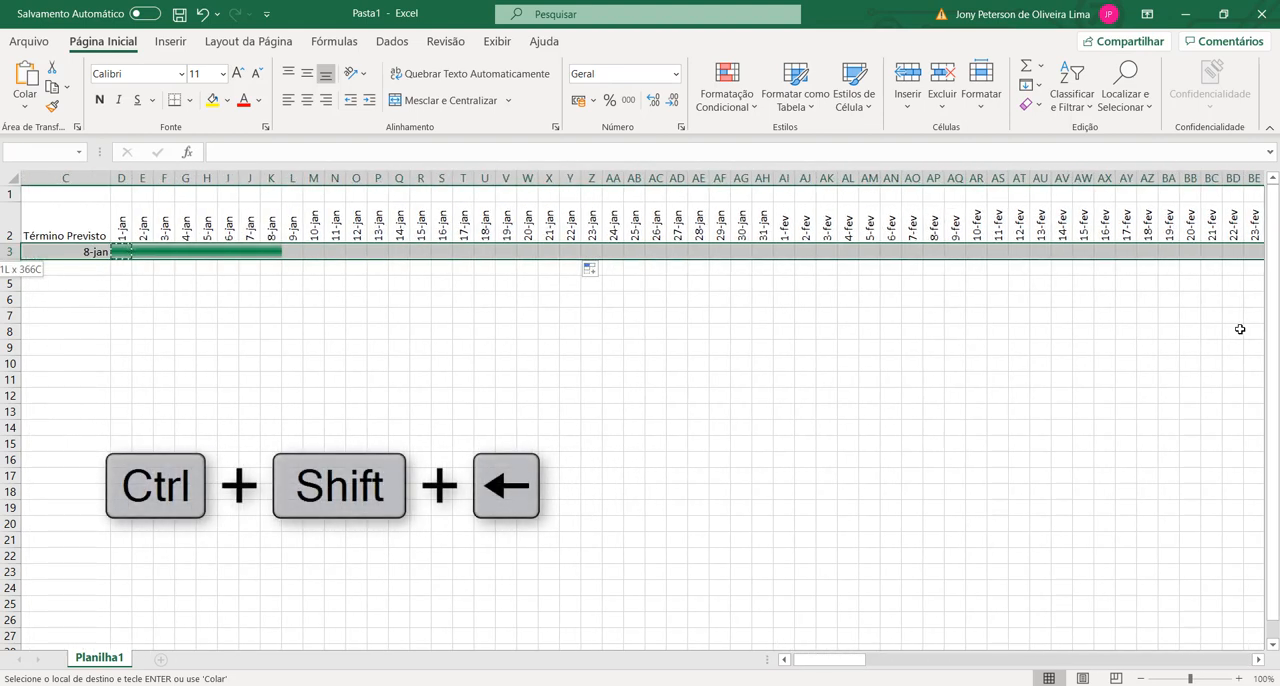
pyautogui.moveTo(822, 660); pyautogui.dragTo(814, 660)
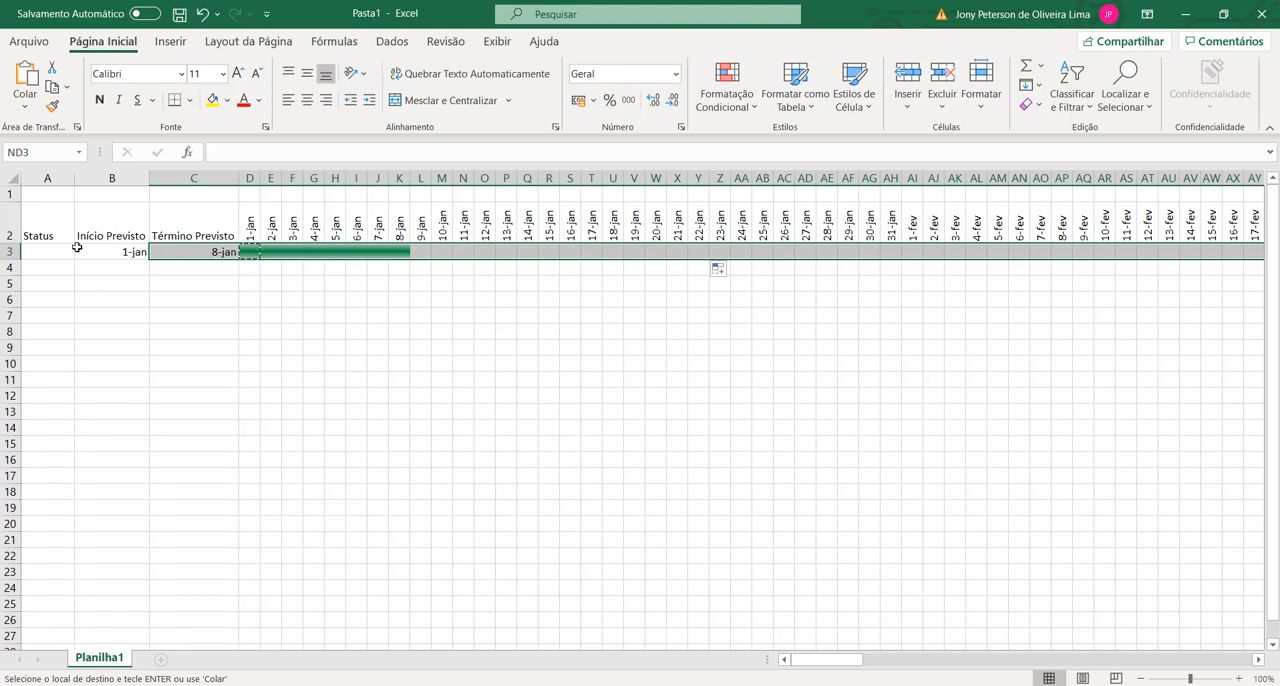
pyautogui.keyDown('shift'); pyautogui.click(248, 252); pyautogui.keyUp('shift')
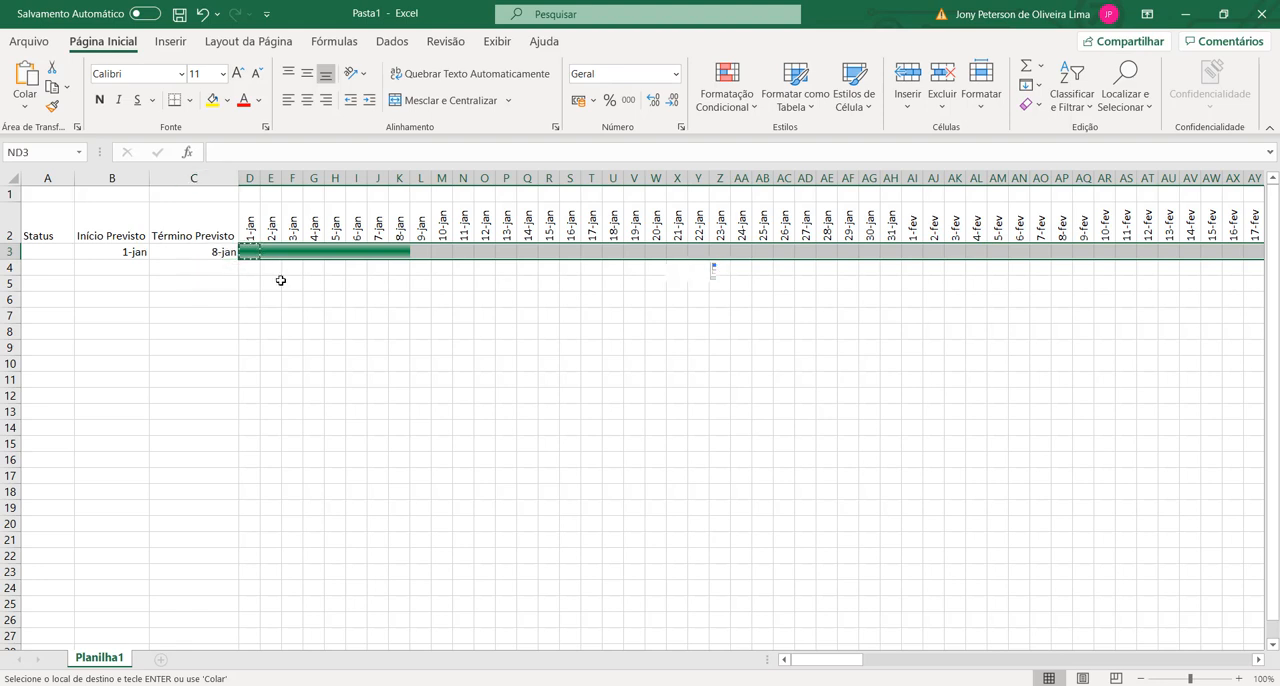
pyautogui.click(305, 299)
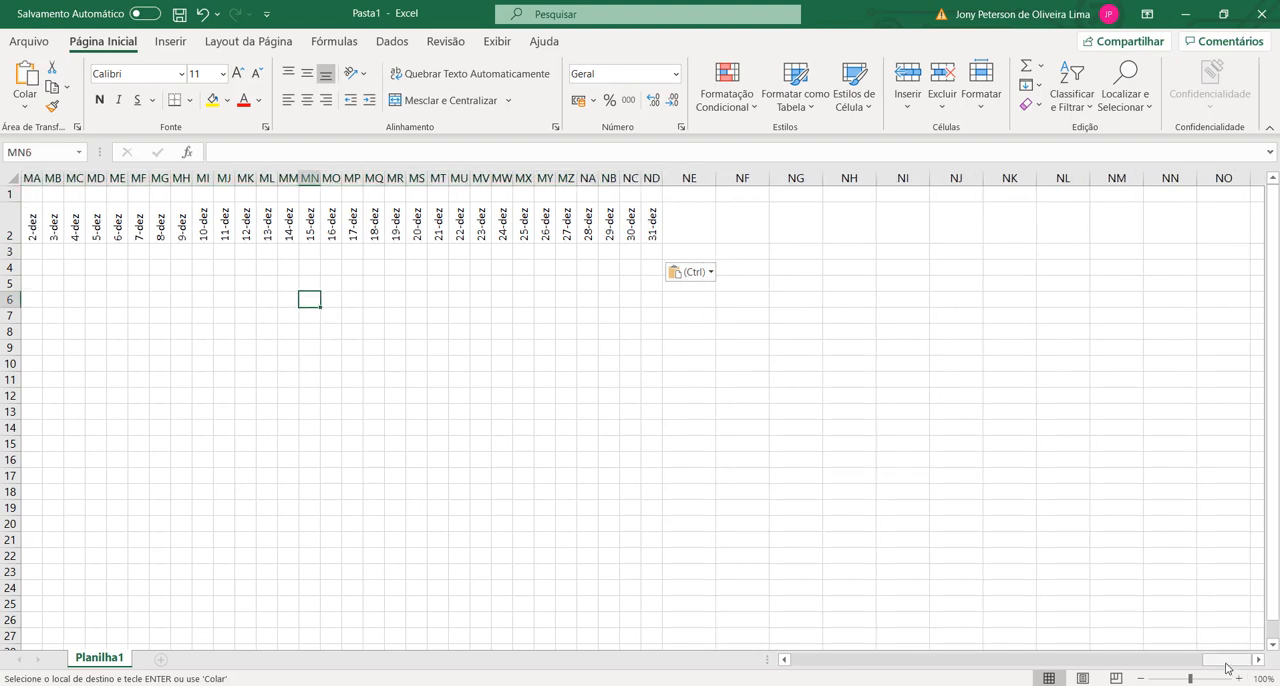
pyautogui.moveTo(1226, 663); pyautogui.dragTo(371, 449)
pyautogui.click(261, 280)
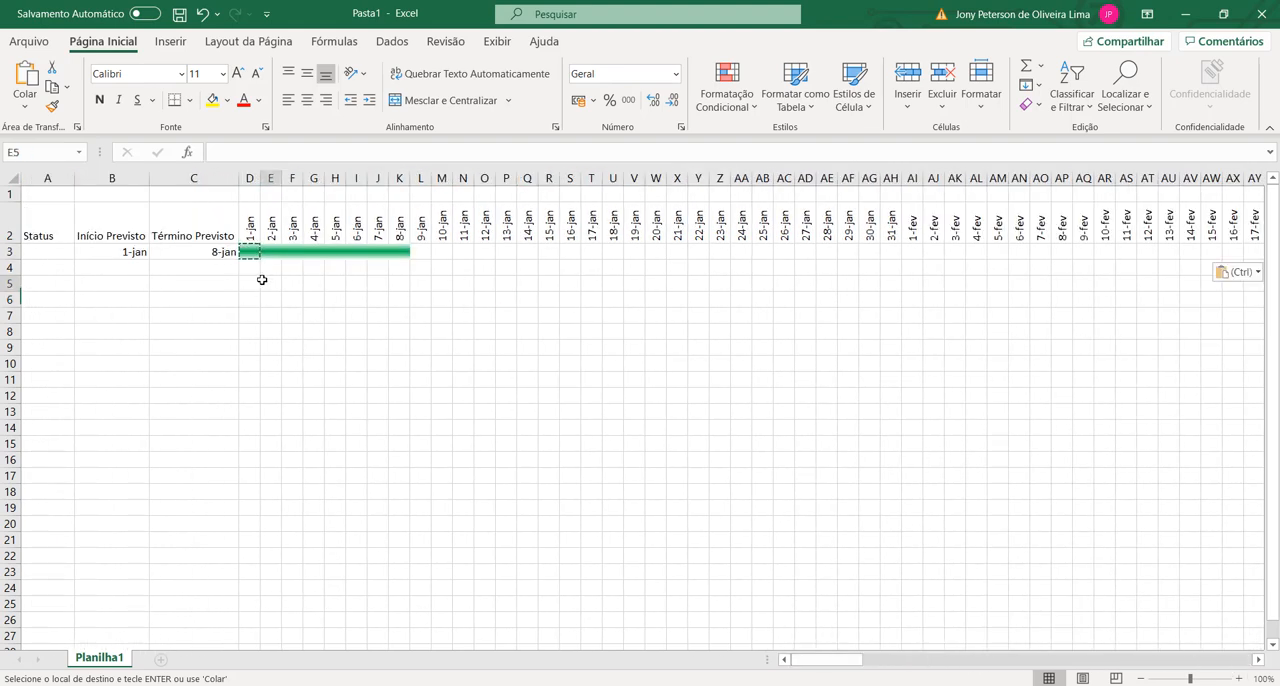
# Step: Leave copy mode and fill cell D3 across row 3 through the 12-jan column
pyautogui.click(249, 252)
pyautogui.press('Escape')
pyautogui.moveTo(260, 260); pyautogui.dragTo(501, 265)
pyautogui.click(346, 302)
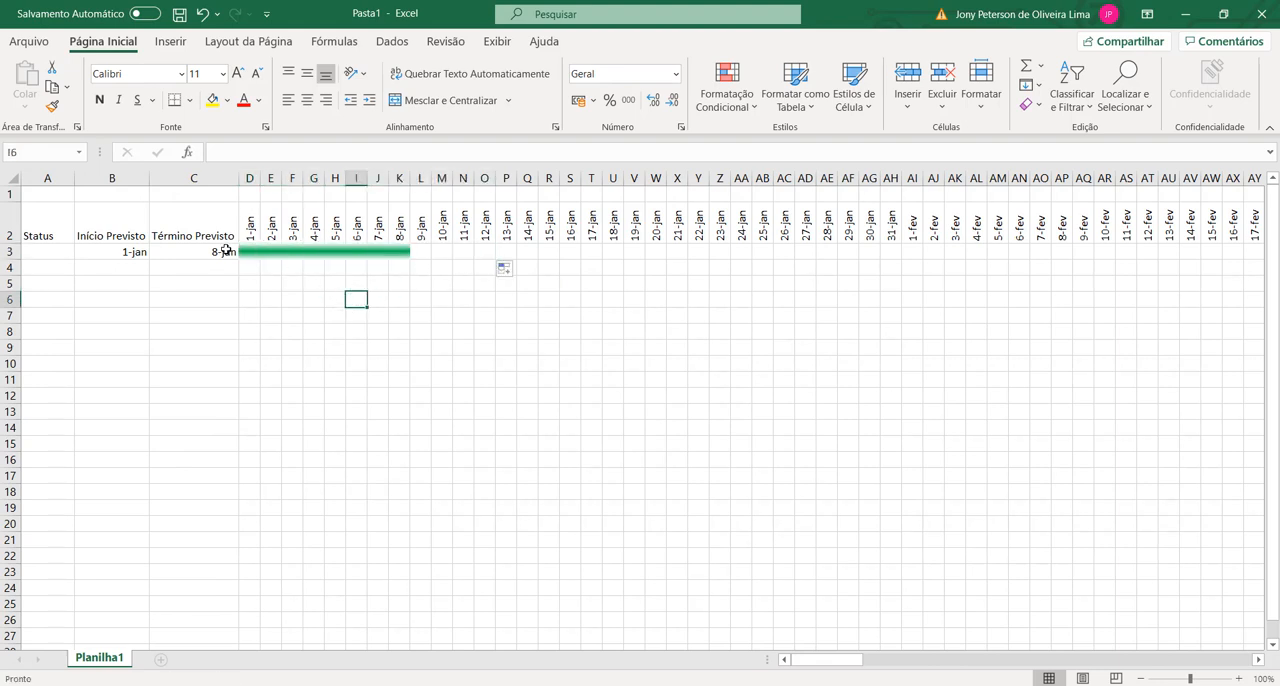
# Step: Choose 28-jan as the planned start in B3 and 16-abr as the planned end in C3 from their date lists
pyautogui.click(124, 251)
pyautogui.click(157, 252)
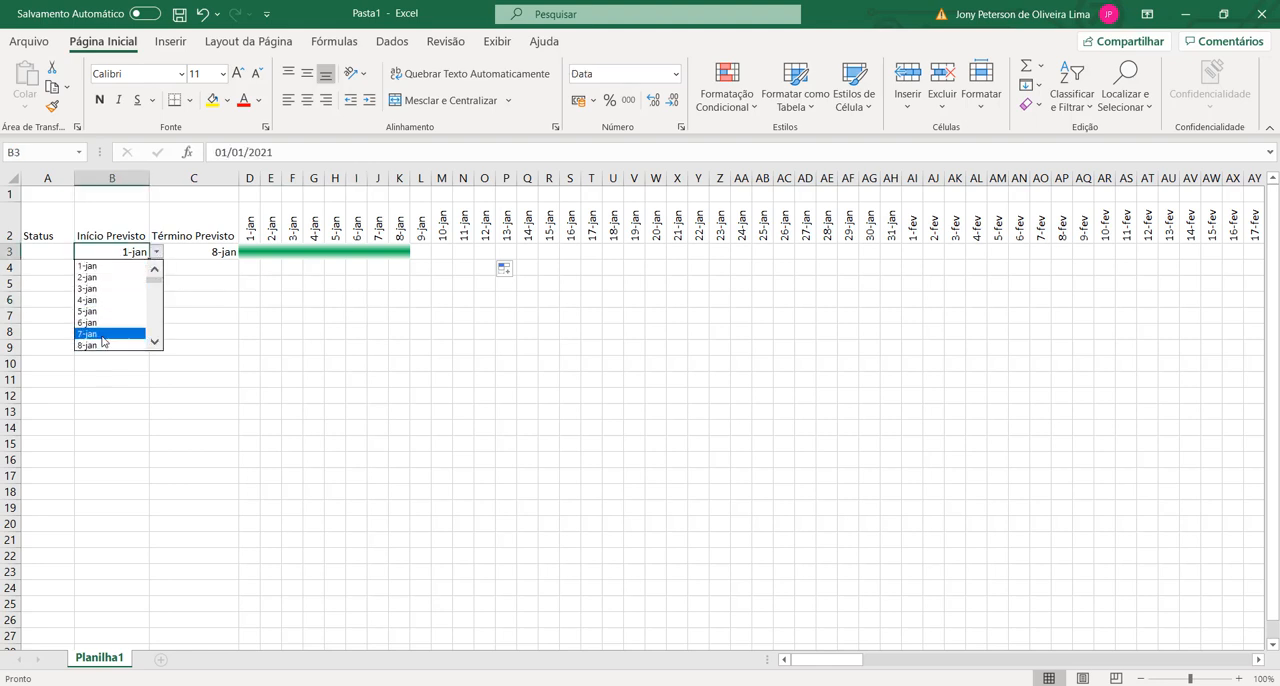
pyautogui.scroll(-7, 145, 285)
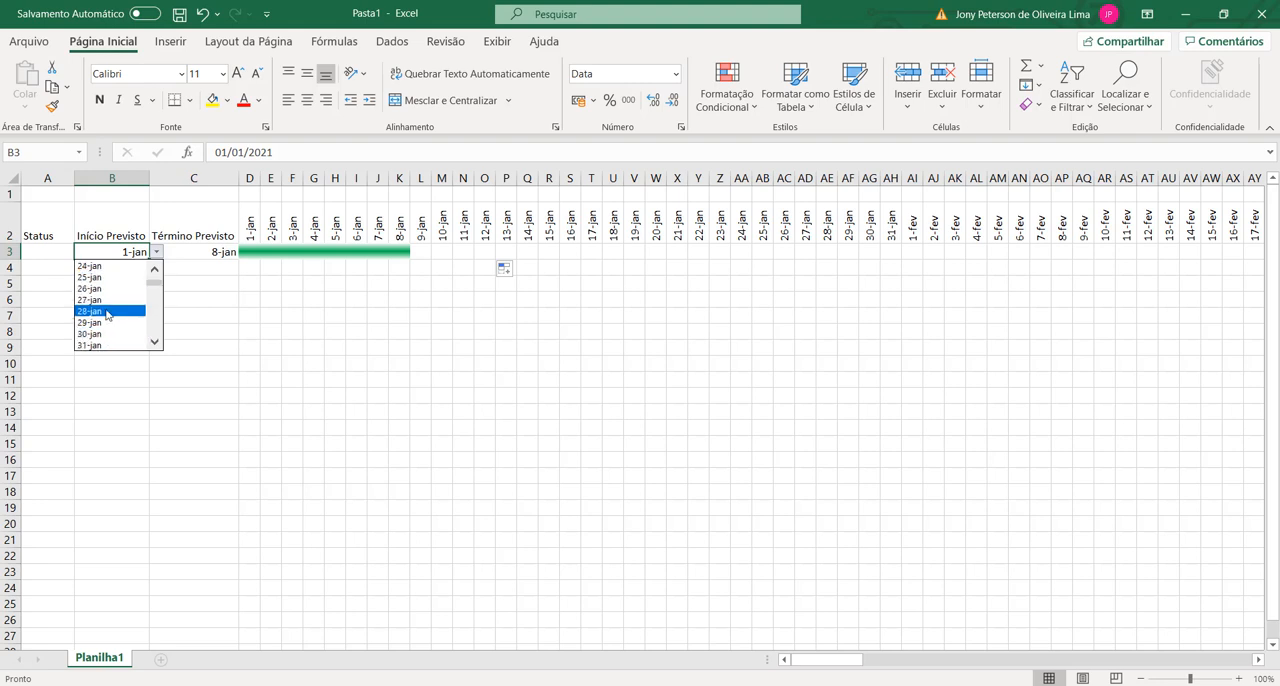
pyautogui.click(118, 305)
pyautogui.click(215, 252)
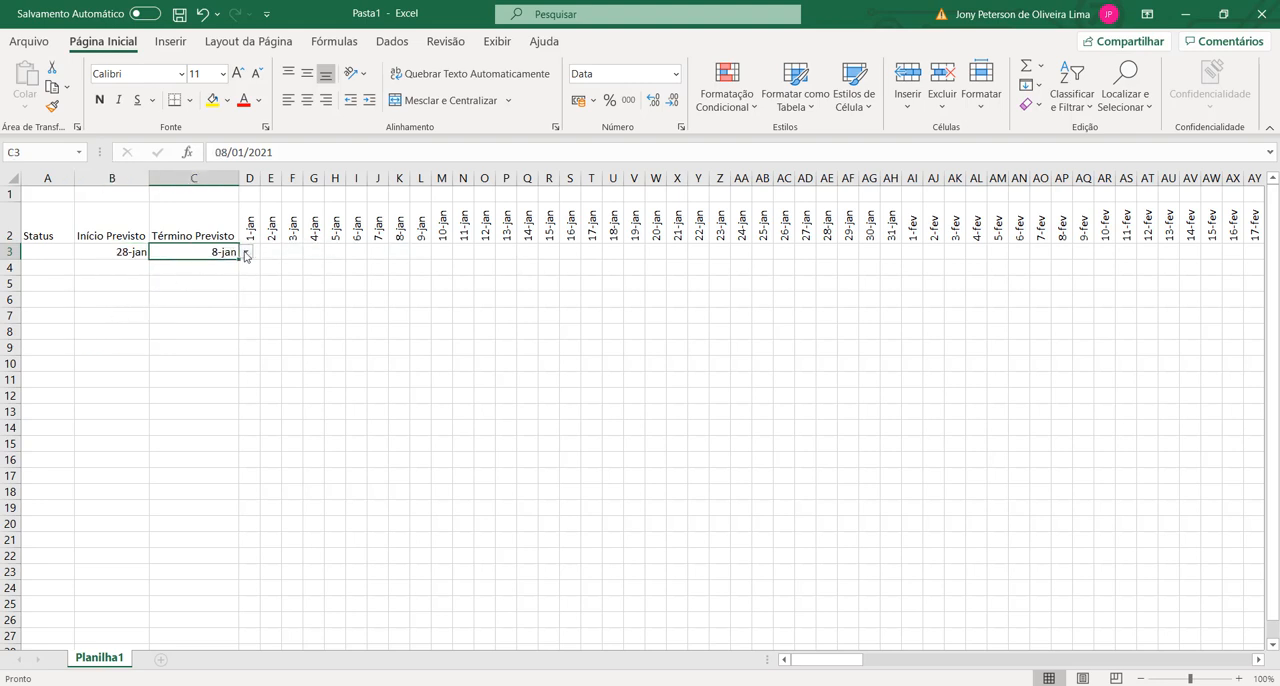
pyautogui.click(245, 253)
pyautogui.moveTo(245, 283); pyautogui.dragTo(245, 291)
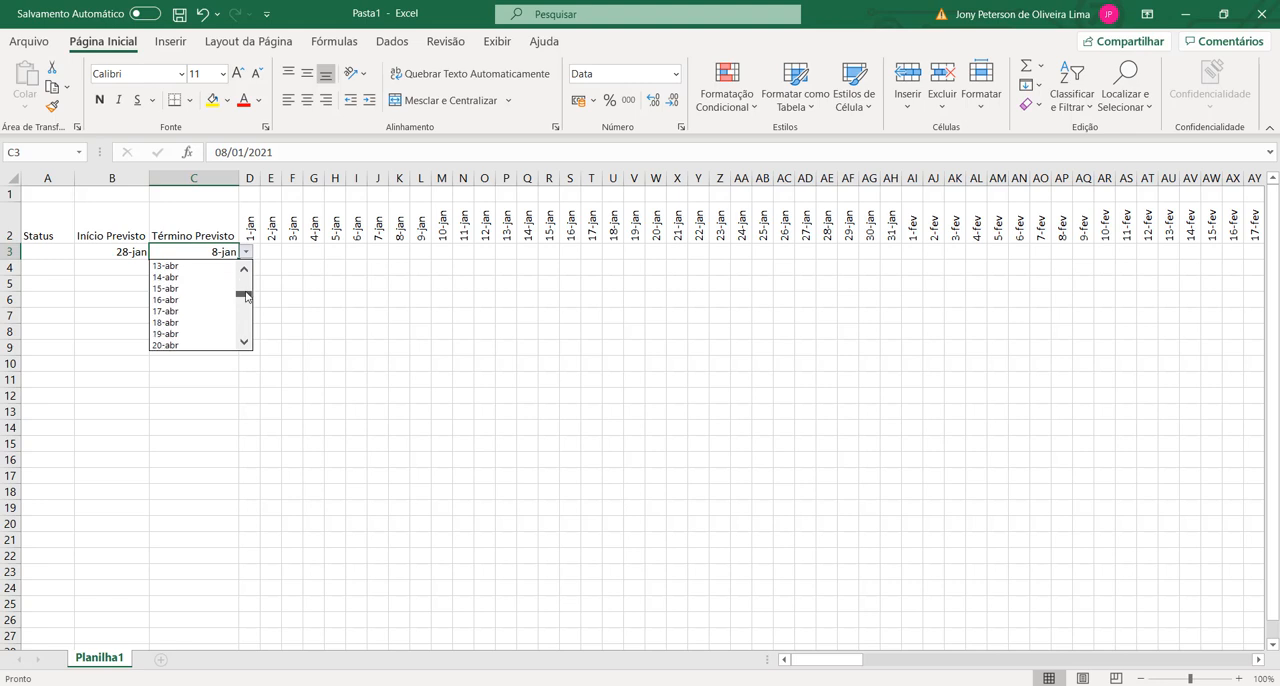
pyautogui.click(177, 309)
pyautogui.click(375, 335)
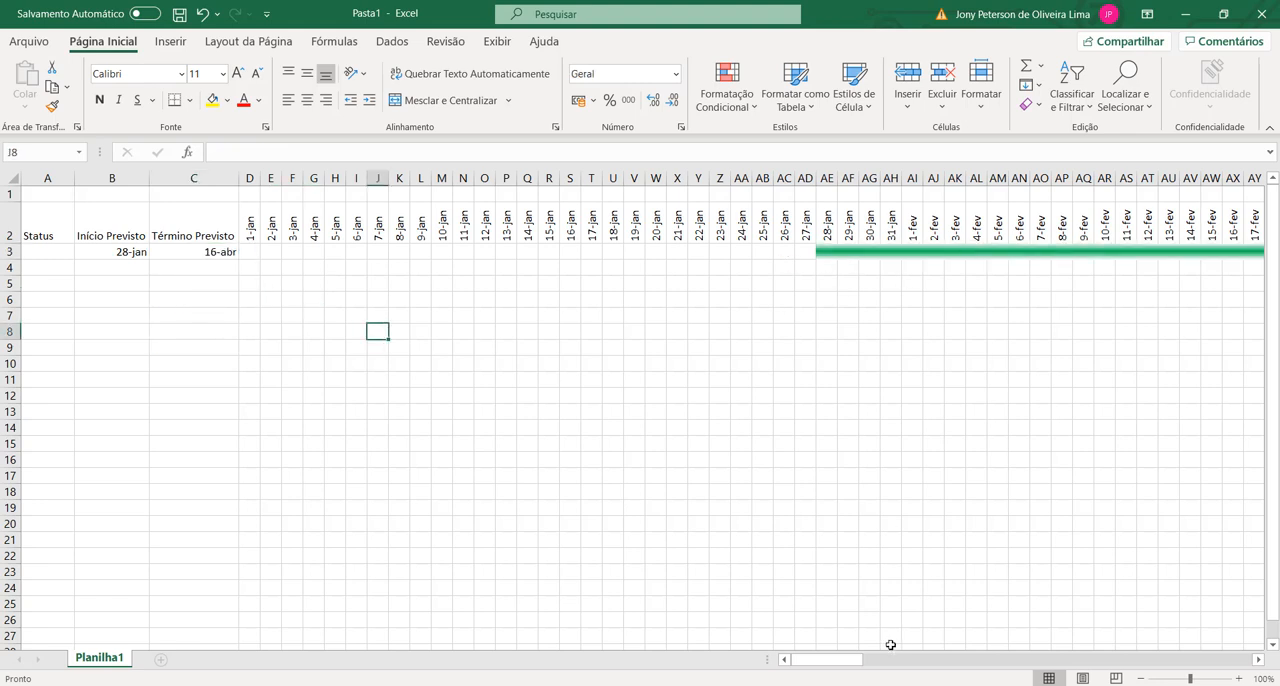
pyautogui.moveTo(820, 660); pyautogui.dragTo(501, 662)
pyautogui.click(177, 317)
pyautogui.click(273, 217)
pyautogui.click(312, 263)
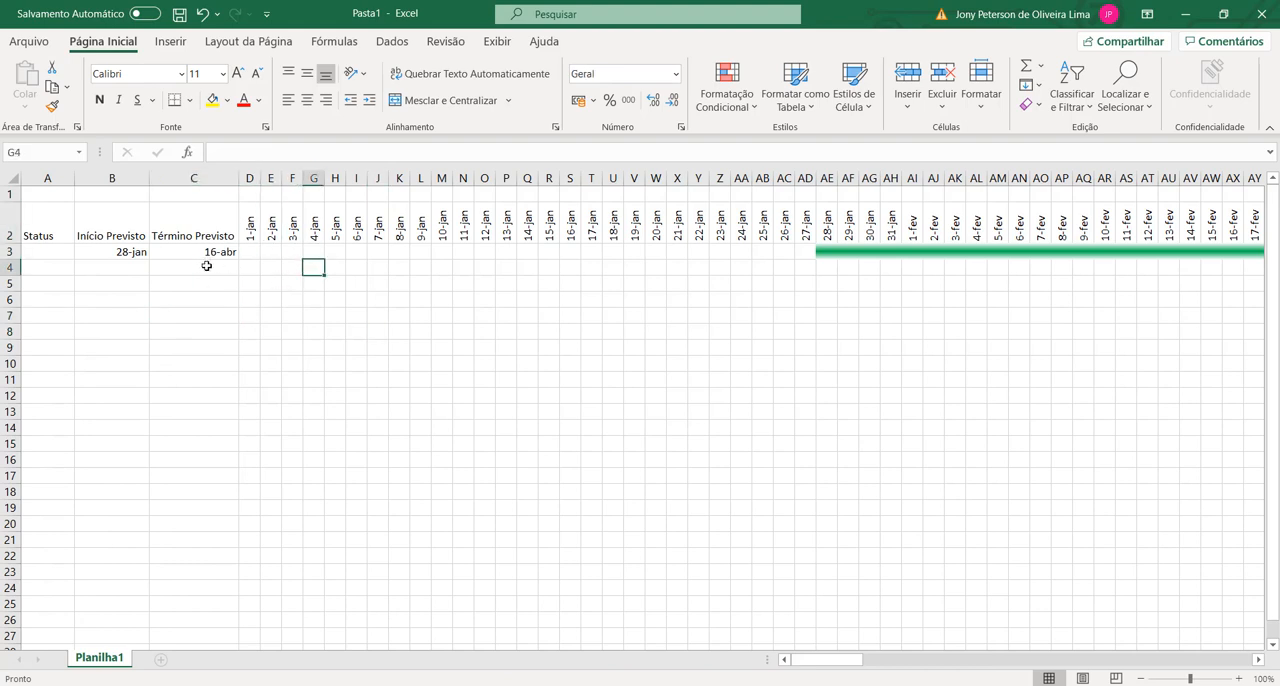
pyautogui.click(206, 265)
pyautogui.click(106, 296)
pyautogui.click(134, 283)
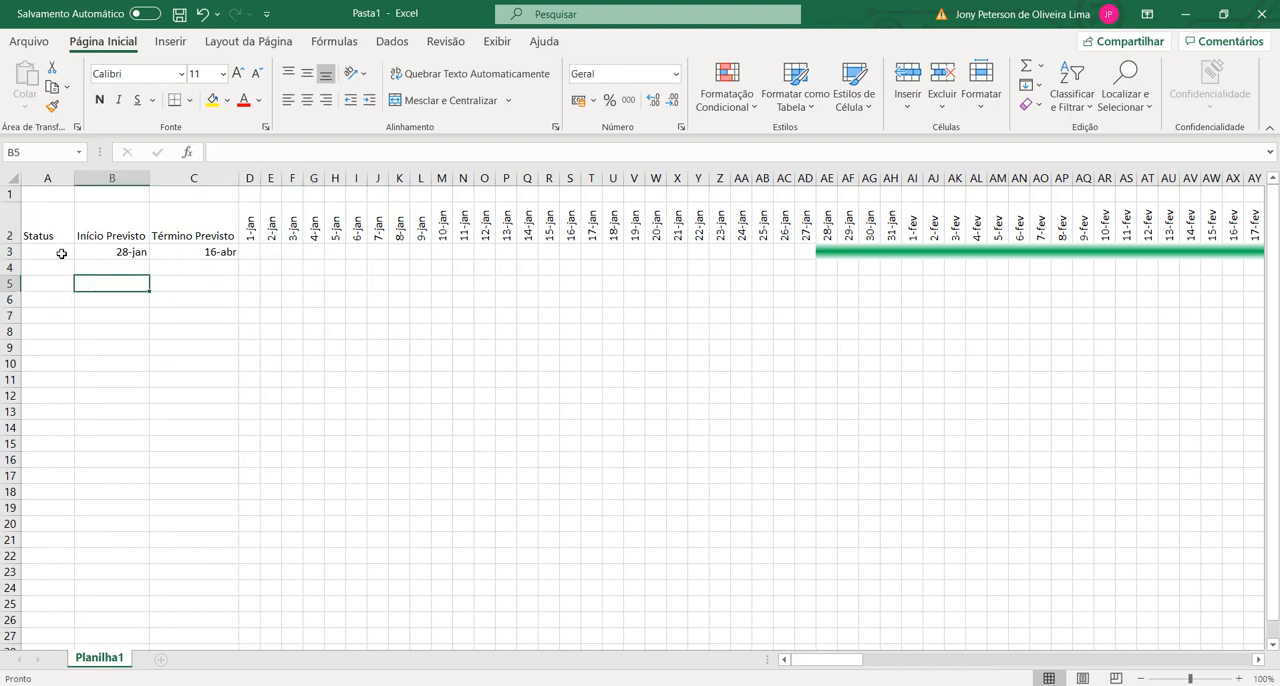
pyautogui.click(62, 254)
pyautogui.click(134, 282)
pyautogui.click(62, 257)
pyautogui.click(116, 264)
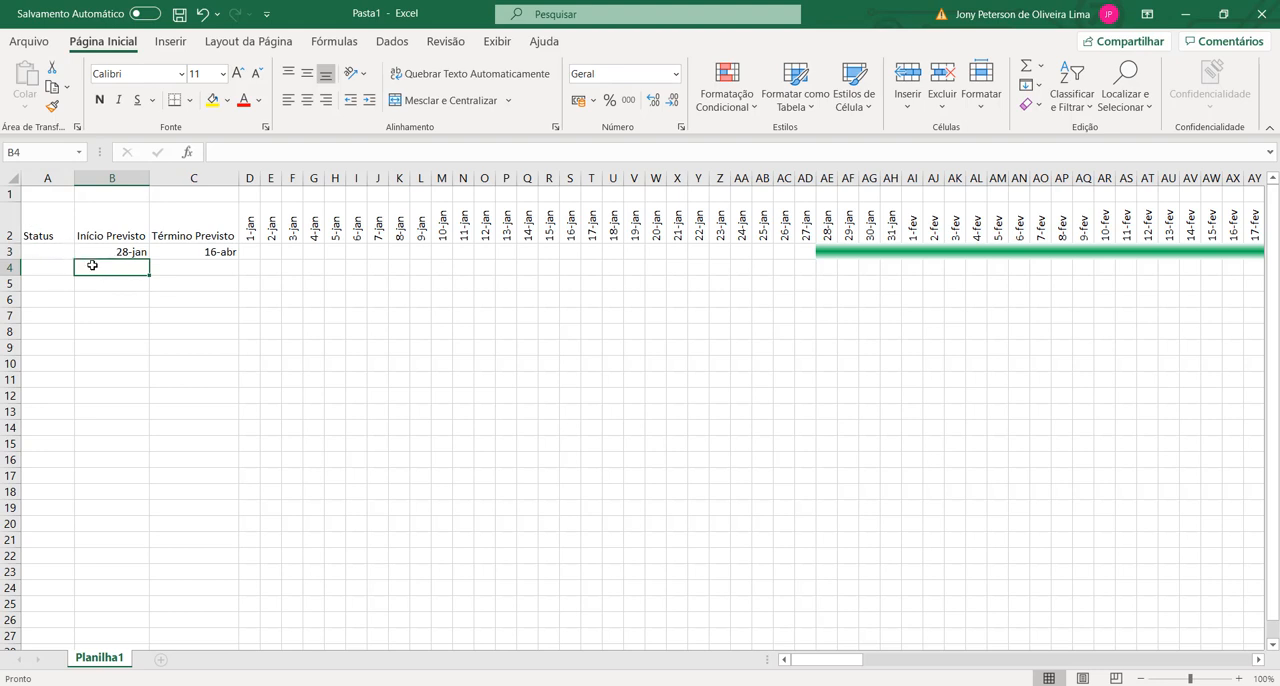
pyautogui.click(108, 282)
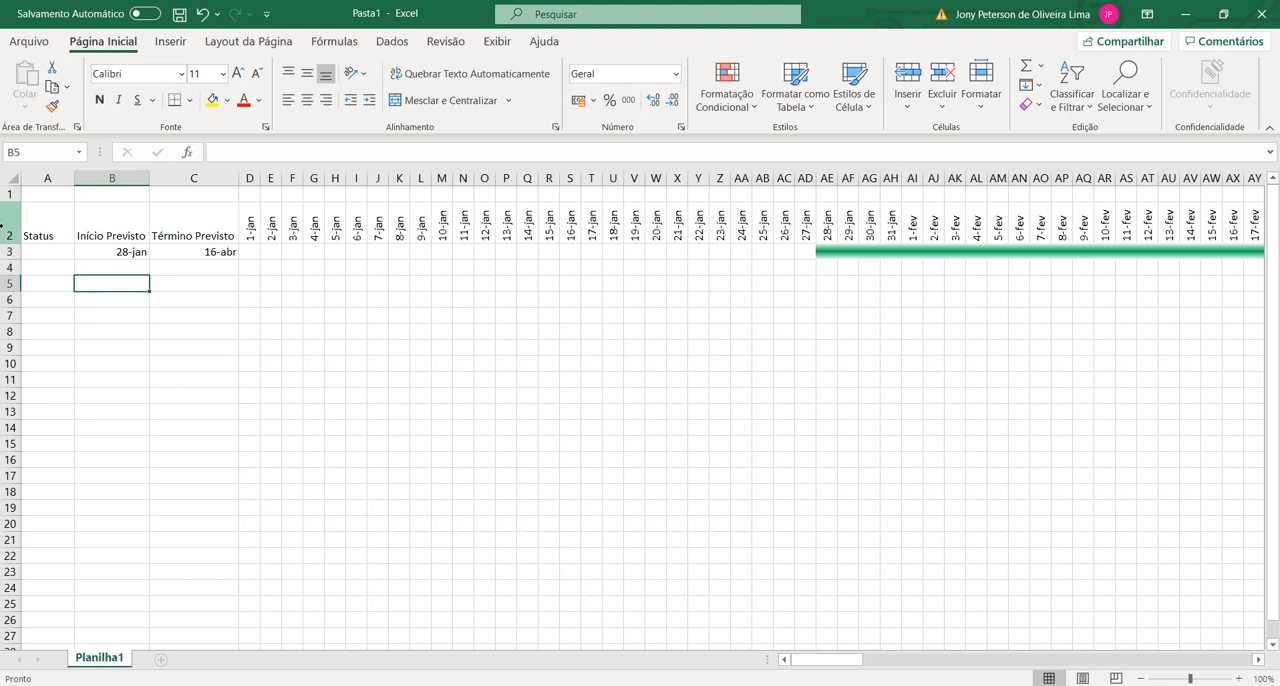
# Step: Align the contents of header row 2 vertically to the middle of their cells
pyautogui.click(10, 225)
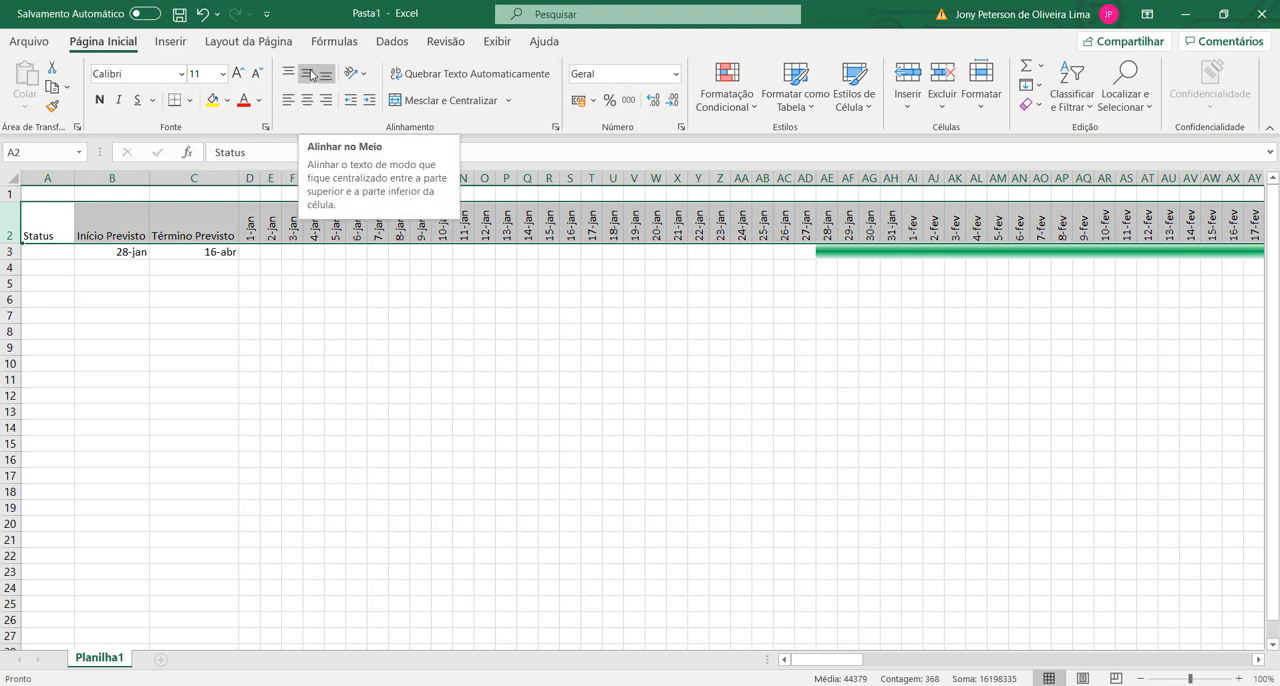
pyautogui.click(311, 75)
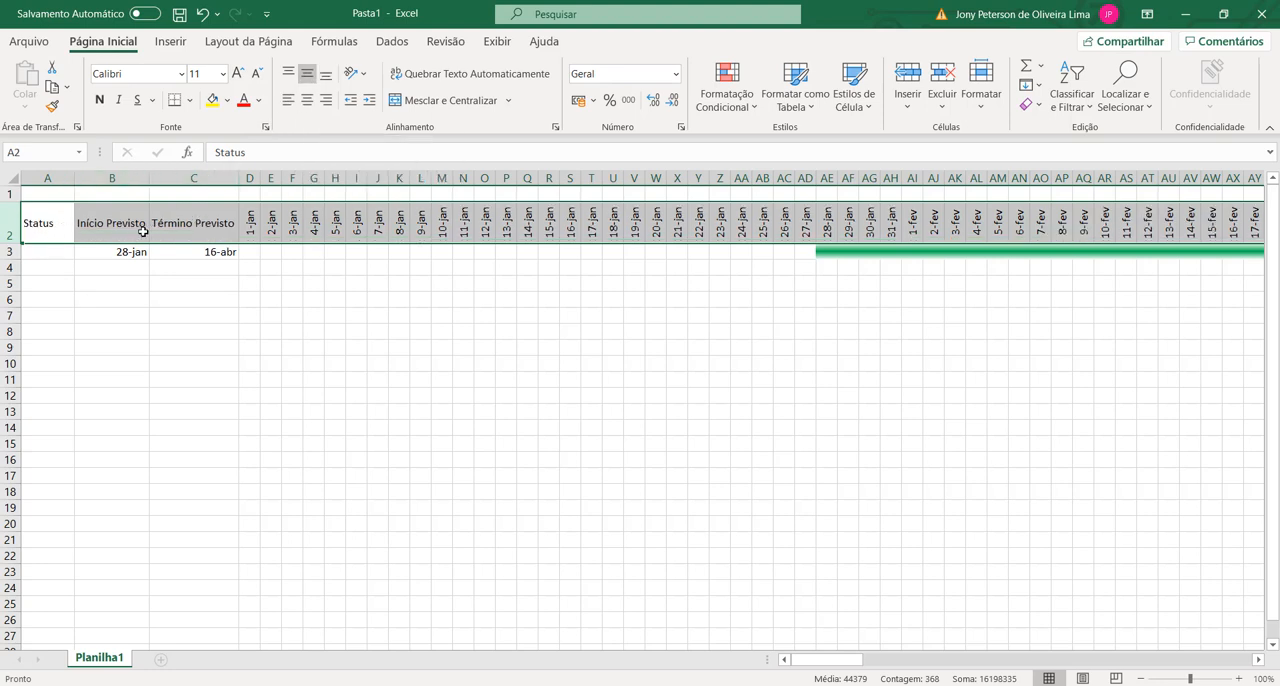
# Step: Wrap the text in header row 2 and centre the Status, Início Previsto and Término Previsto headers horizontally
pyautogui.click(478, 81)
pyautogui.click(292, 316)
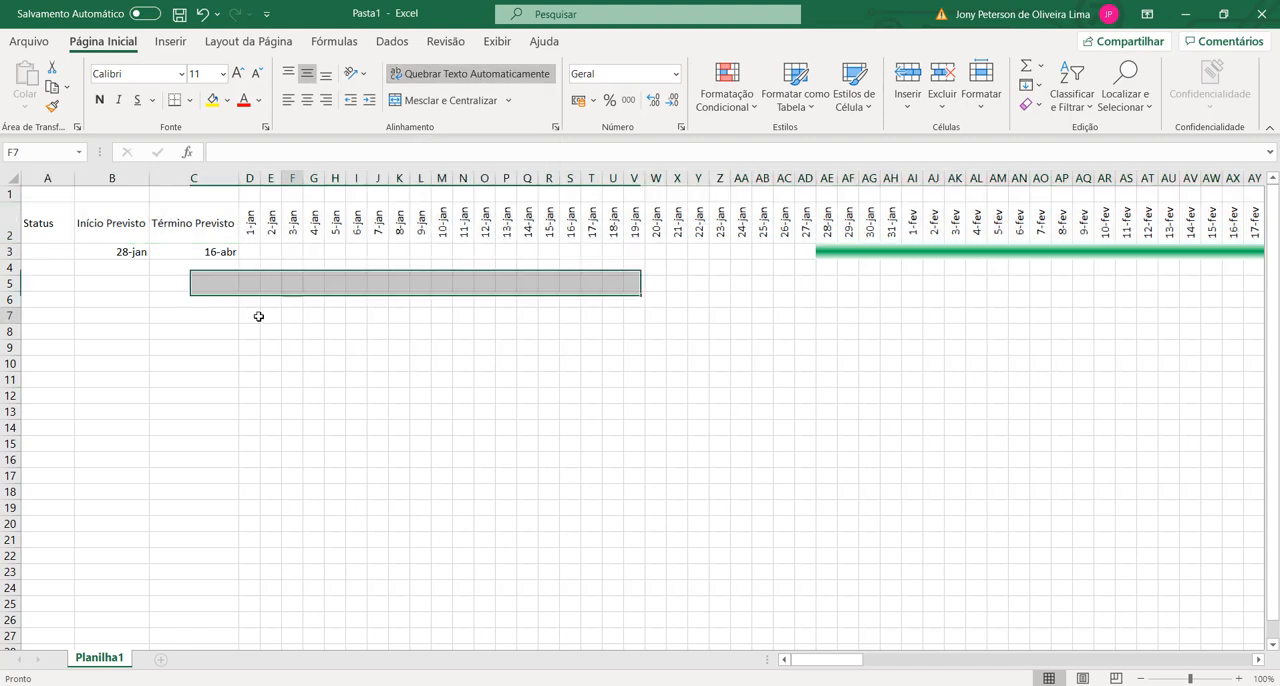
pyautogui.moveTo(40, 228); pyautogui.dragTo(197, 215)
pyautogui.click(307, 100)
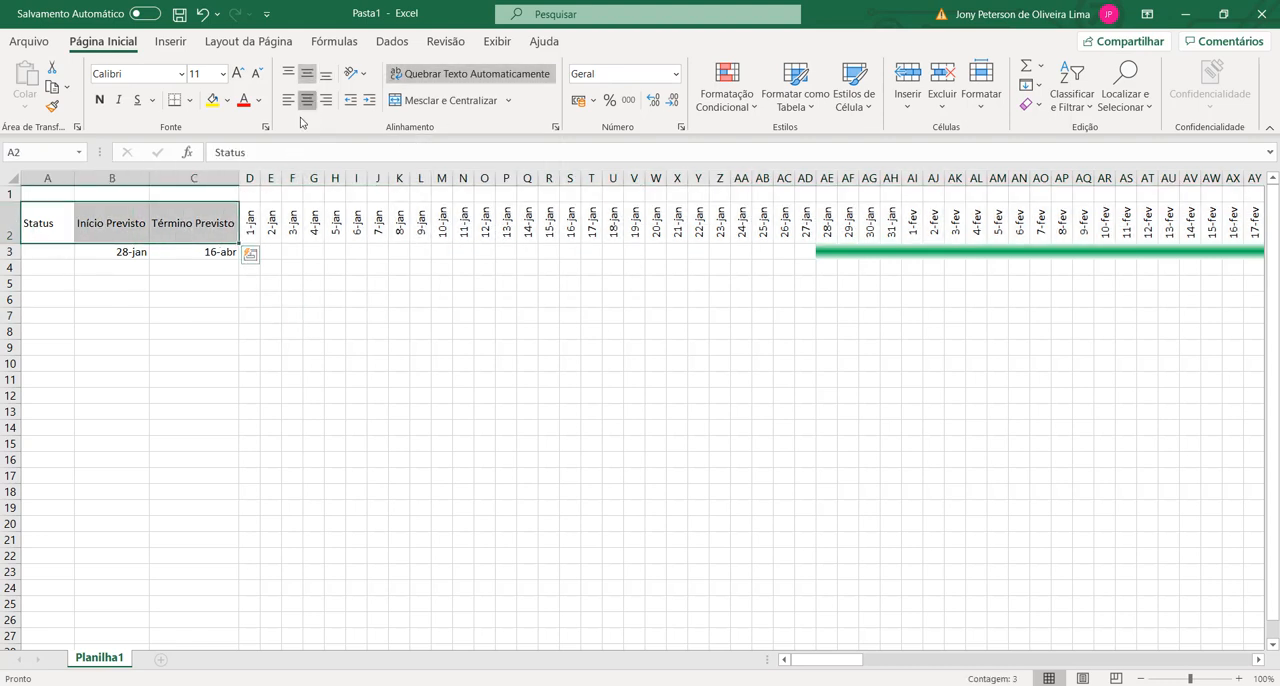
# Step: Increase the font size of the headers in A2:C2 to 14
pyautogui.click(239, 73)
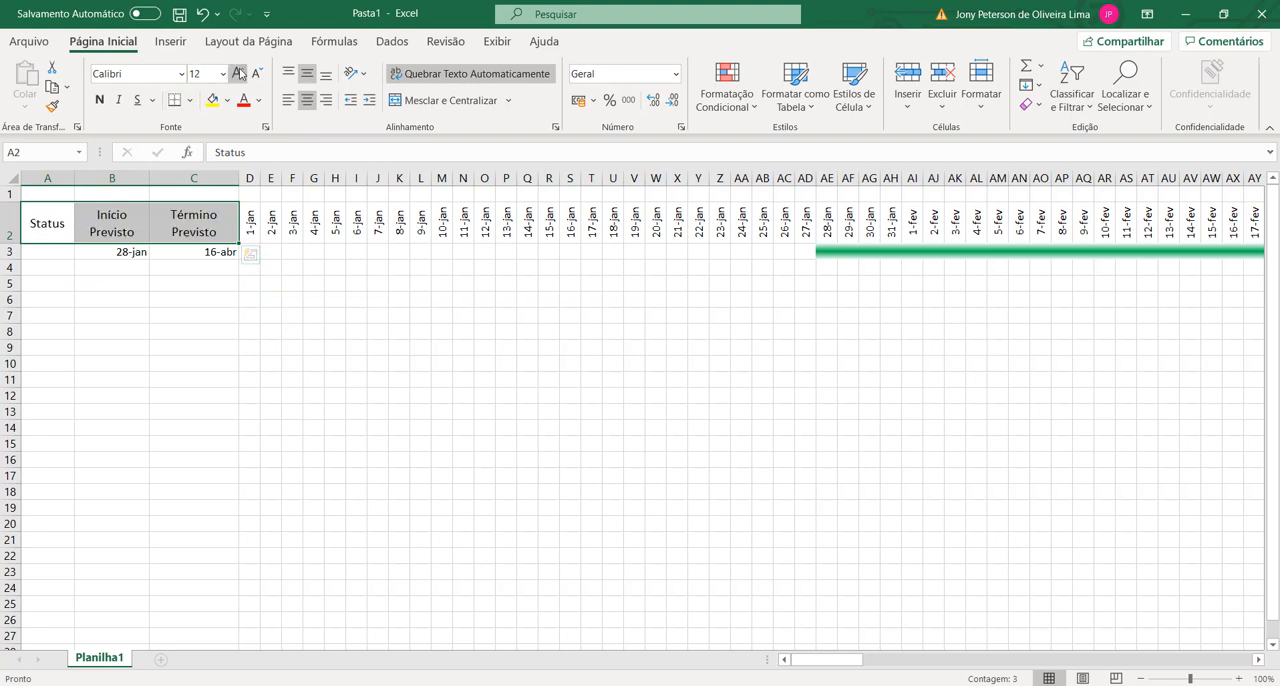
pyautogui.click(239, 73)
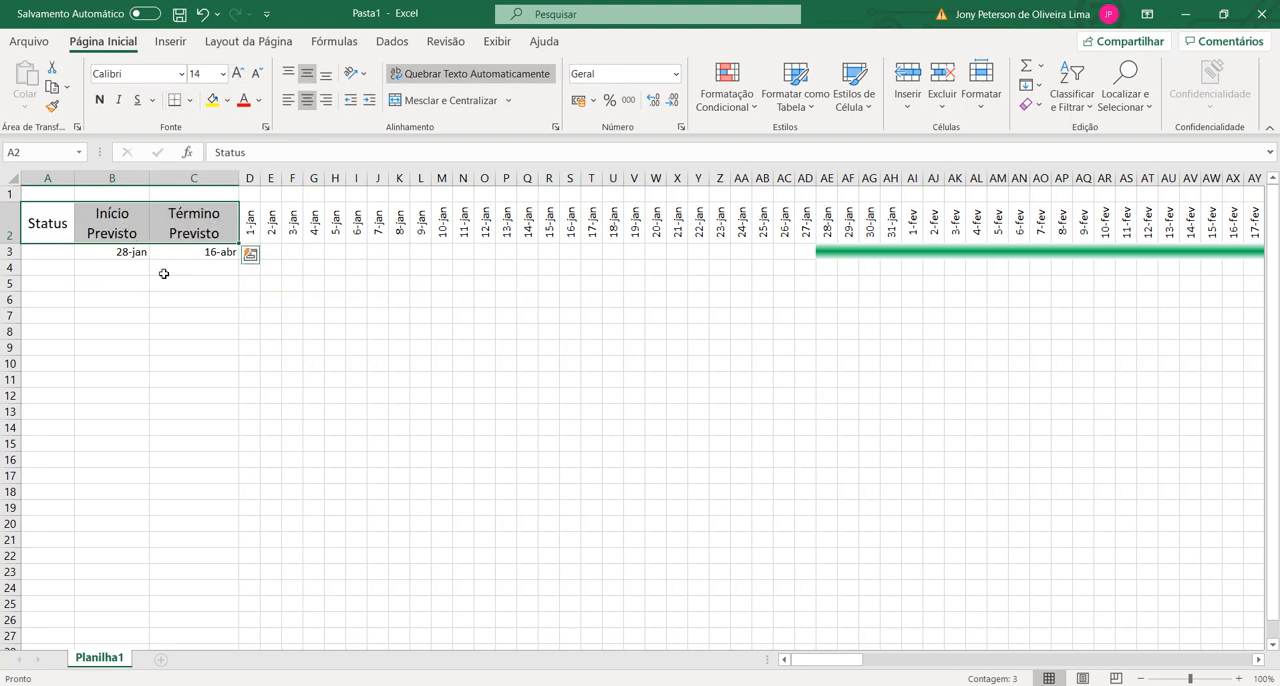
pyautogui.click(147, 300)
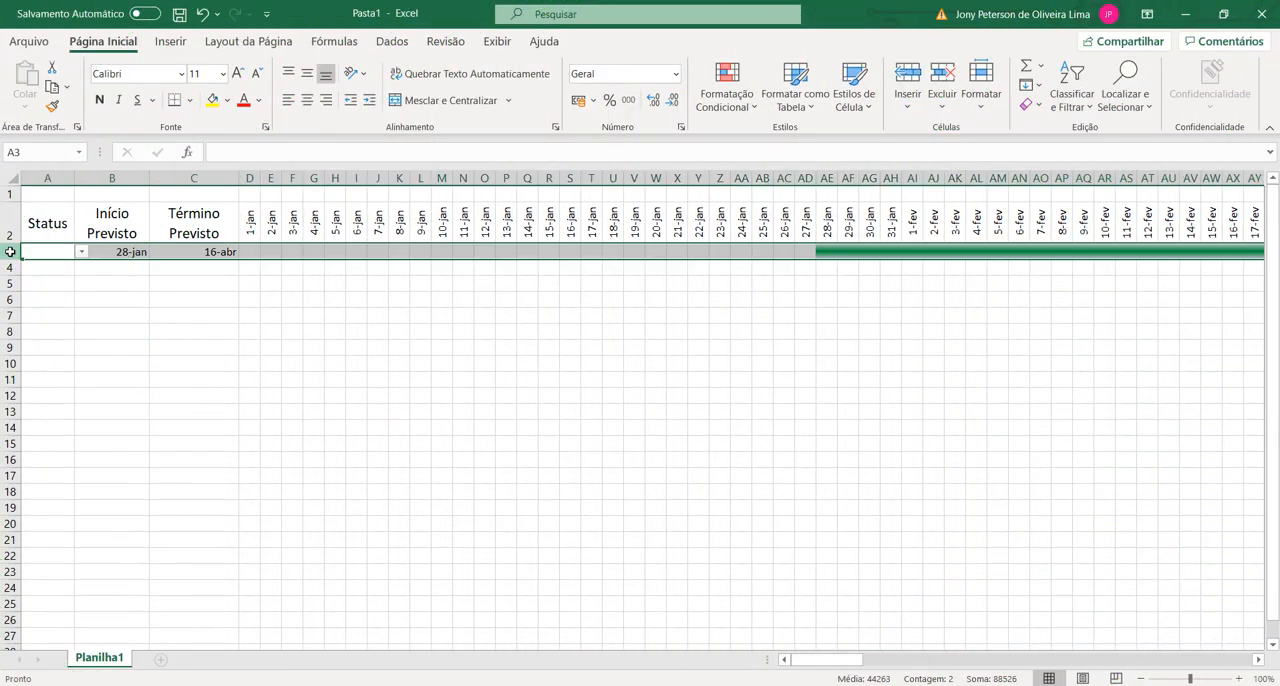
# Step: Copy row 3 and paste it into rows 4, 5 and 6
pyautogui.hotkey('ctrl', 'c')
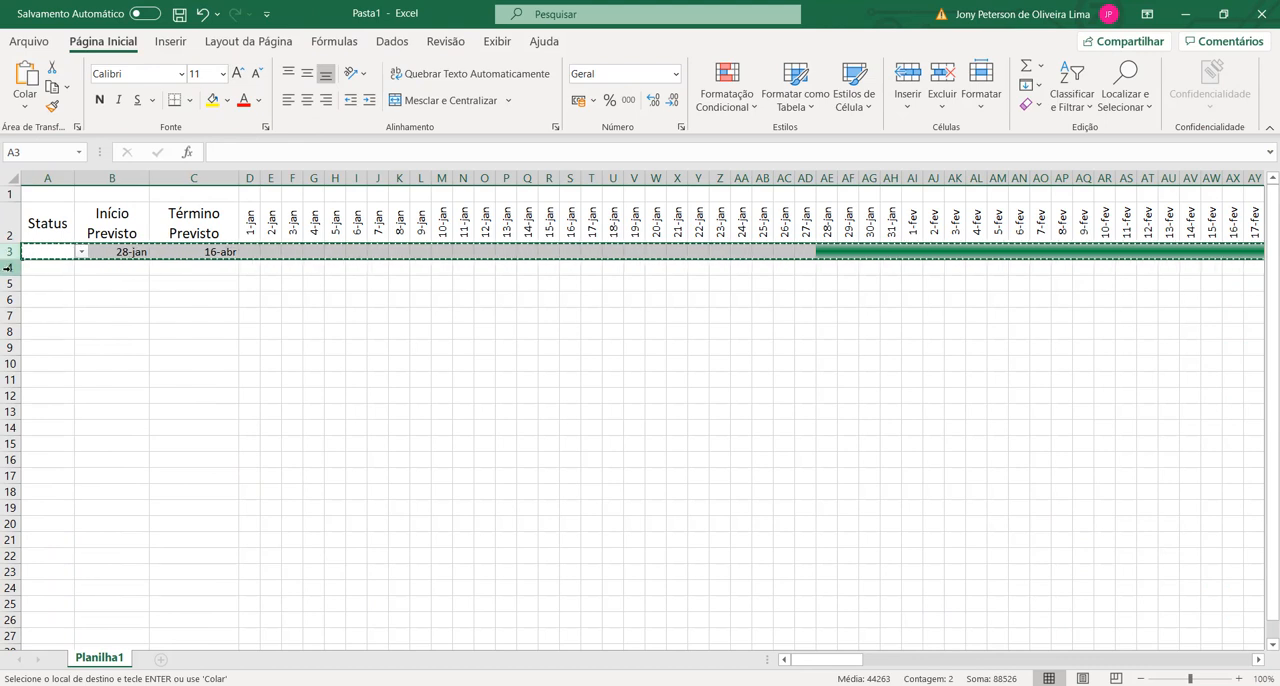
pyautogui.click(7, 267)
pyautogui.hotkey('ctrl', 'v')
pyautogui.click(50, 299)
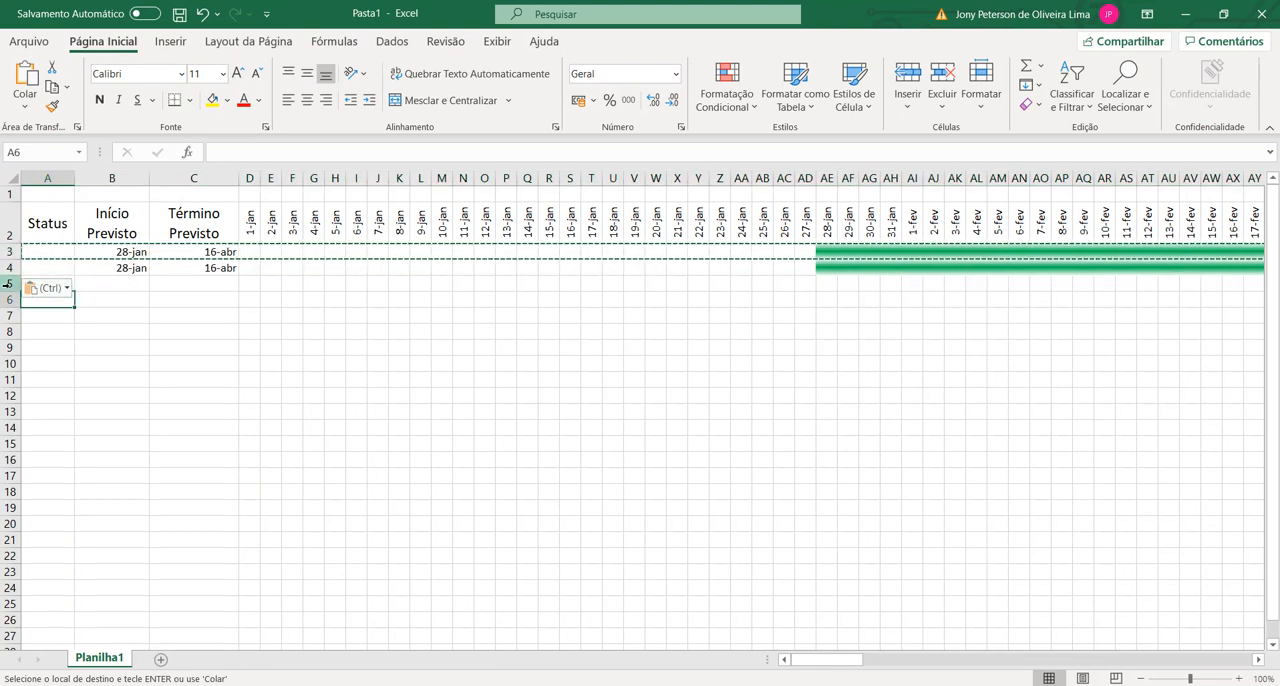
pyautogui.click(7, 283)
pyautogui.hotkey('ctrl', 'v')
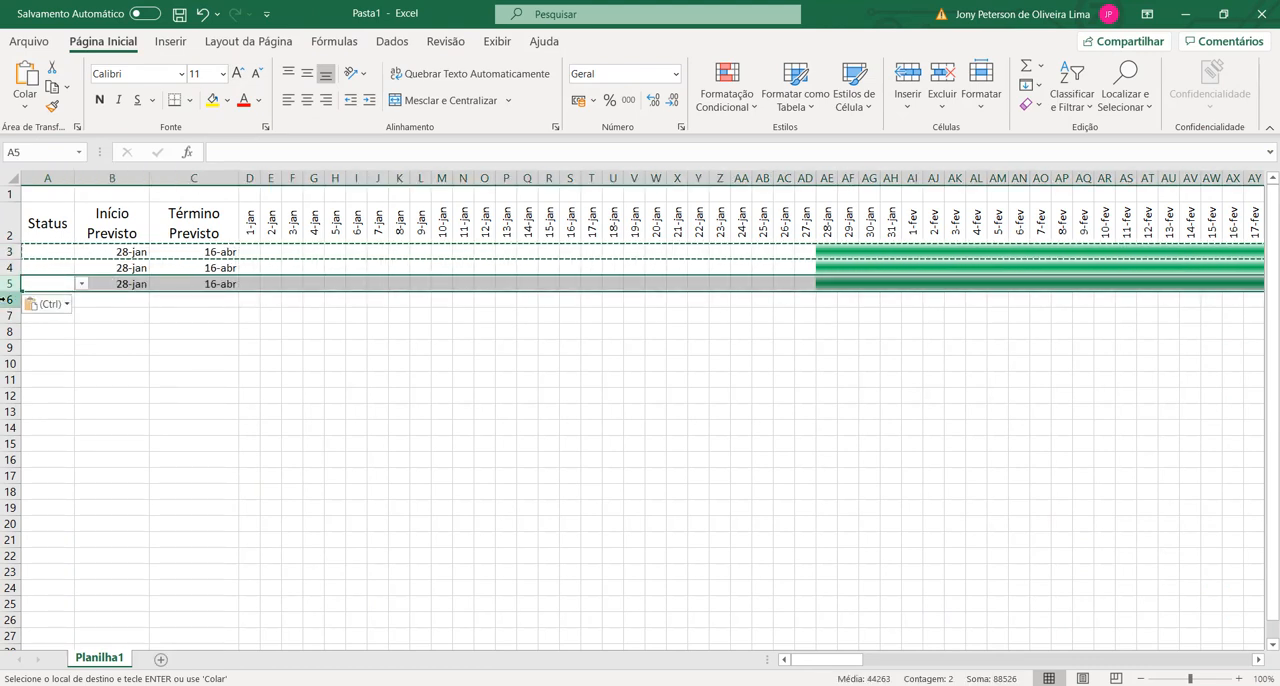
pyautogui.click(7, 299)
pyautogui.hotkey('ctrl', 'v')
pyautogui.click(189, 342)
pyautogui.press('Escape')
# Step: Choose 1-jan as the planned start in B3 from its date list
pyautogui.click(143, 258)
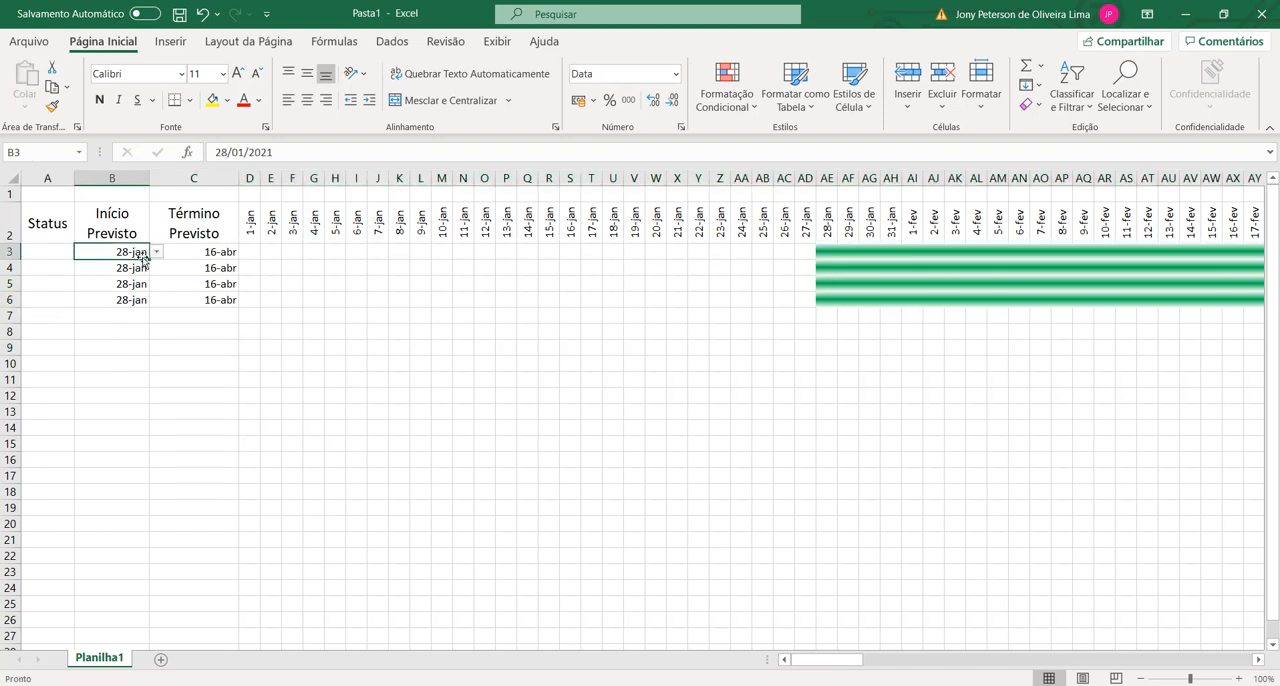
pyautogui.click(156, 252)
pyautogui.scroll(3, 155, 285)
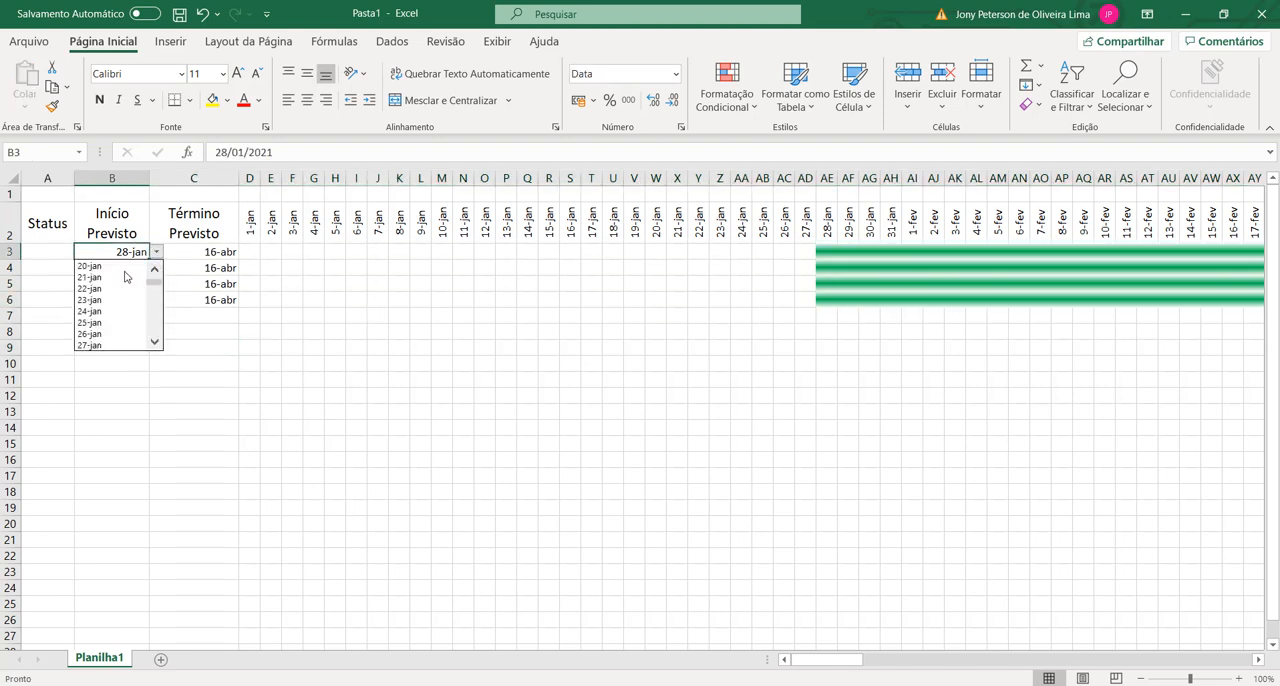
pyautogui.scroll(7, 155, 279)
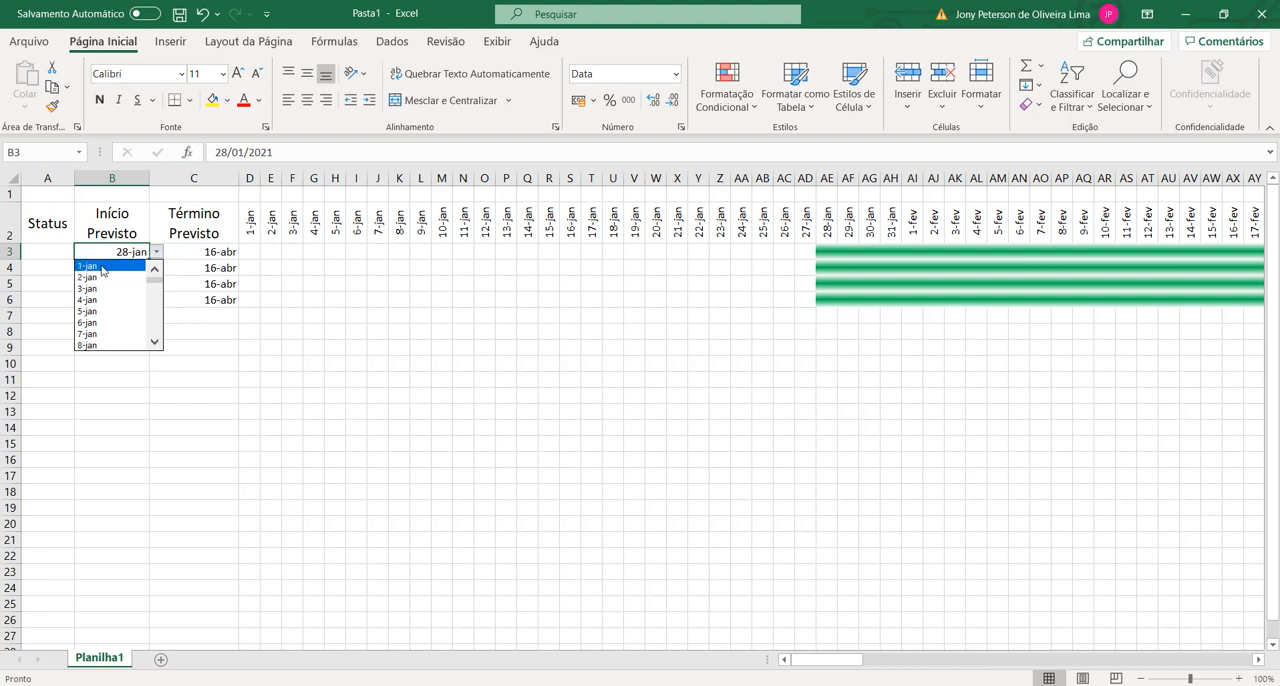
pyautogui.click(89, 265)
# Step: Choose 14-jan as the planned end in C3 from its date list
pyautogui.click(242, 258)
pyautogui.click(246, 253)
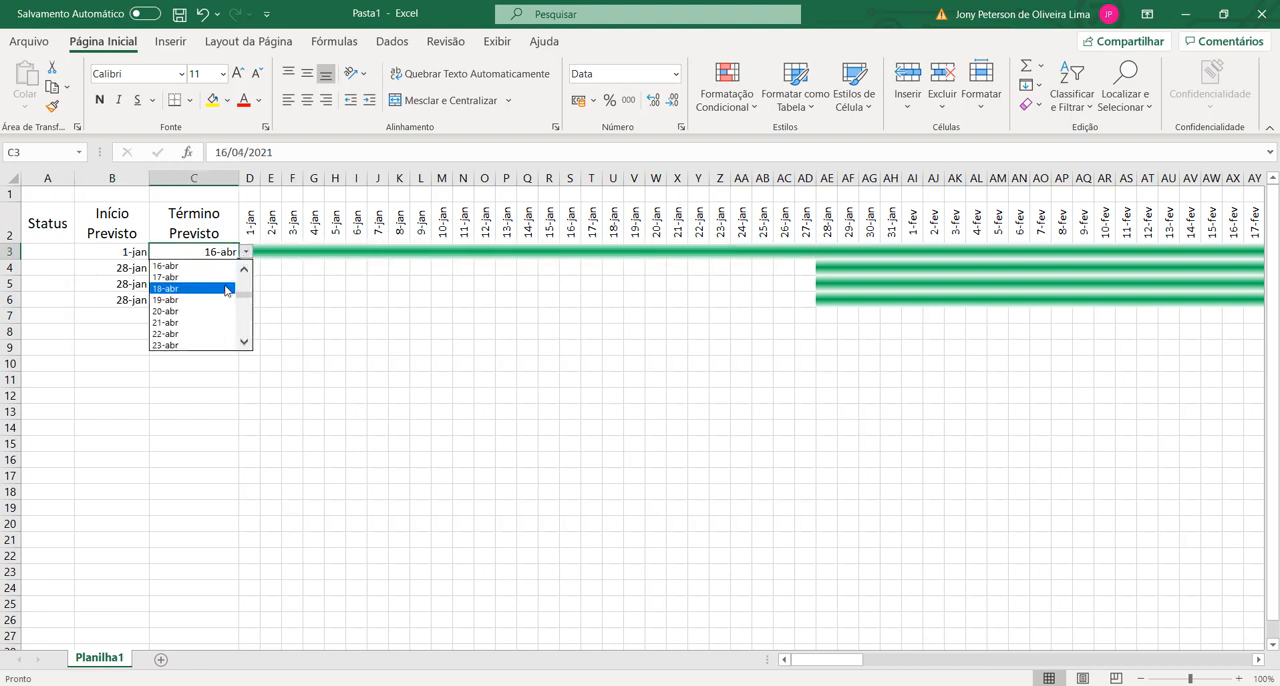
pyautogui.moveTo(246, 297); pyautogui.dragTo(245, 268)
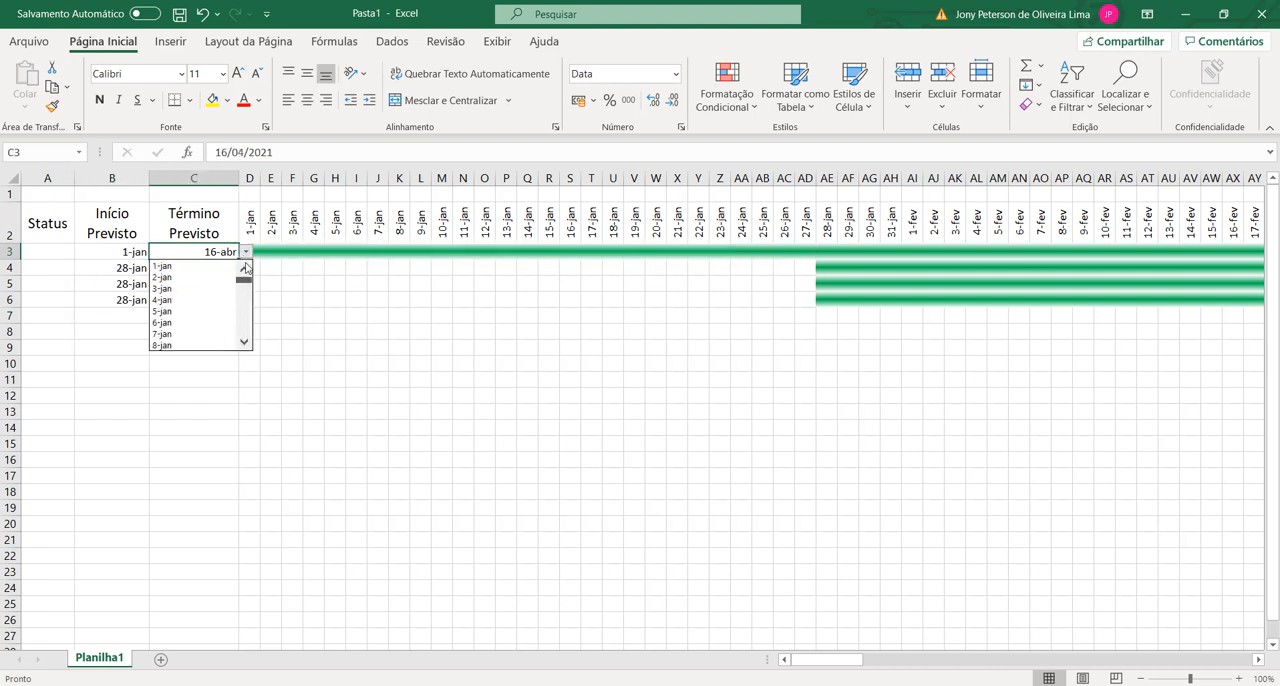
pyautogui.click(246, 342)
pyautogui.click(246, 343)
pyautogui.click(246, 343)
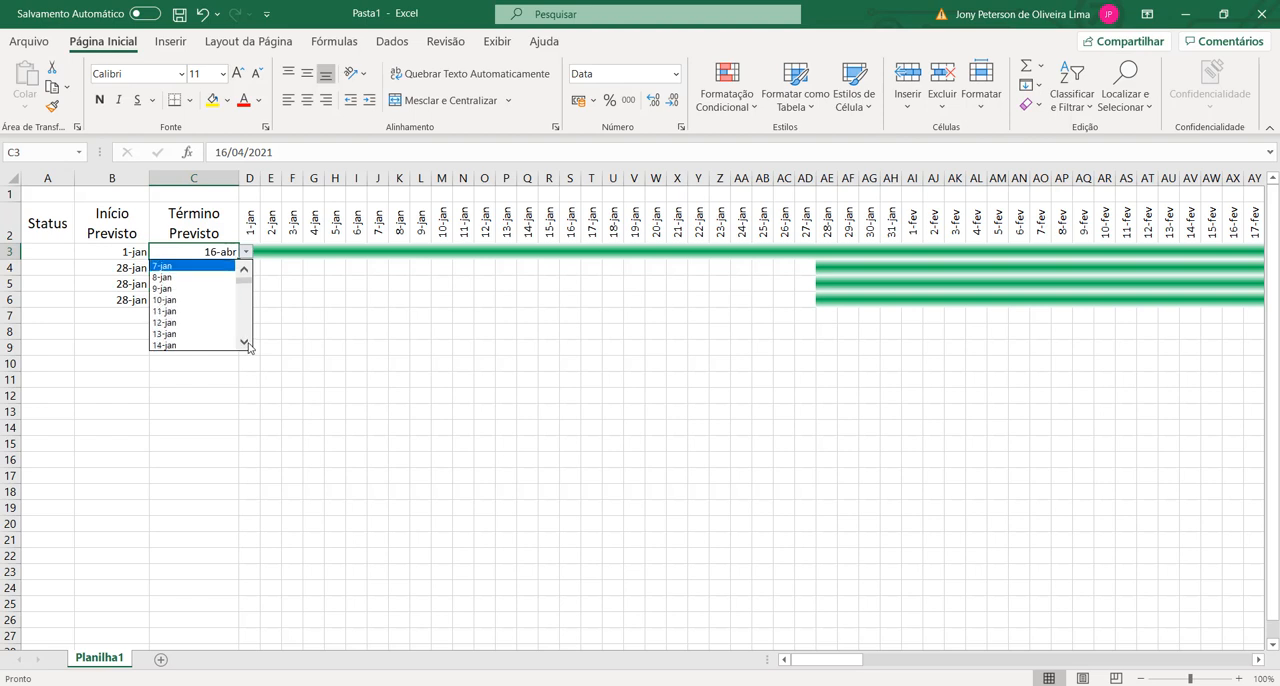
pyautogui.click(195, 346)
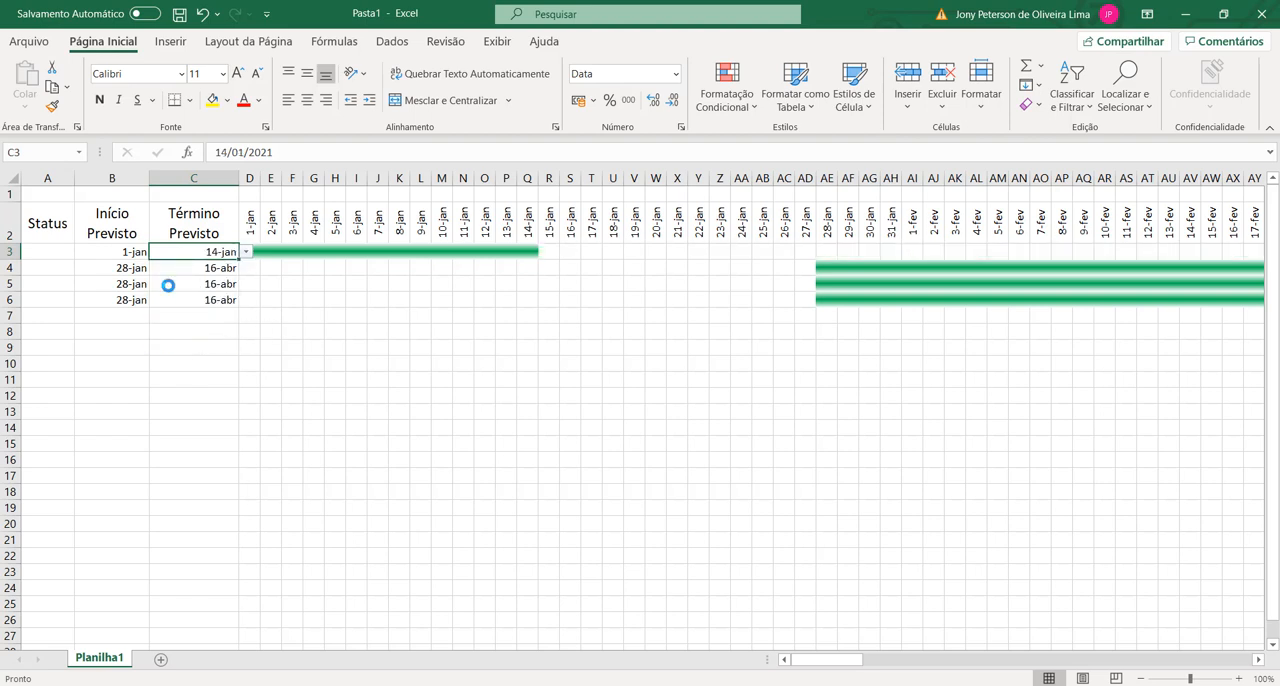
# Step: Copy the planned end in C3 into B4 as the planned start and choose 31-jan as the planned end in C4
pyautogui.hotkey('ctrl', 'c')
pyautogui.click(123, 268)
pyautogui.hotkey('ctrl', 'v')
pyautogui.click(236, 269)
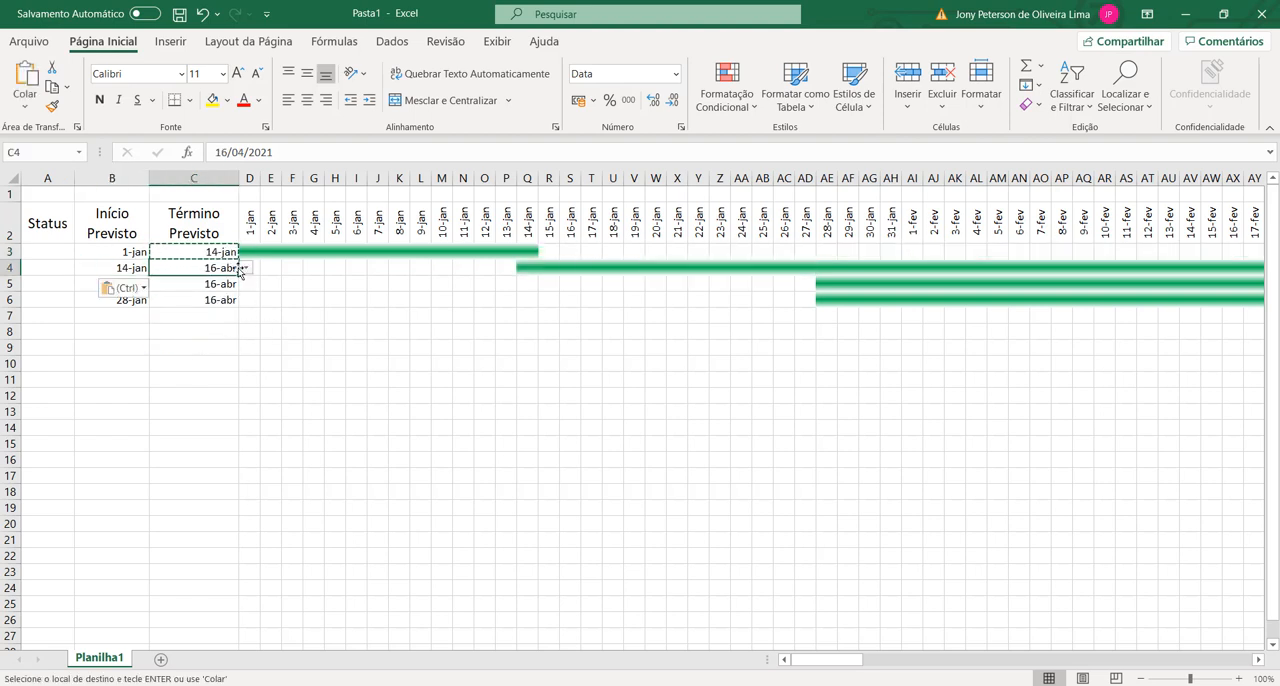
pyautogui.click(245, 268)
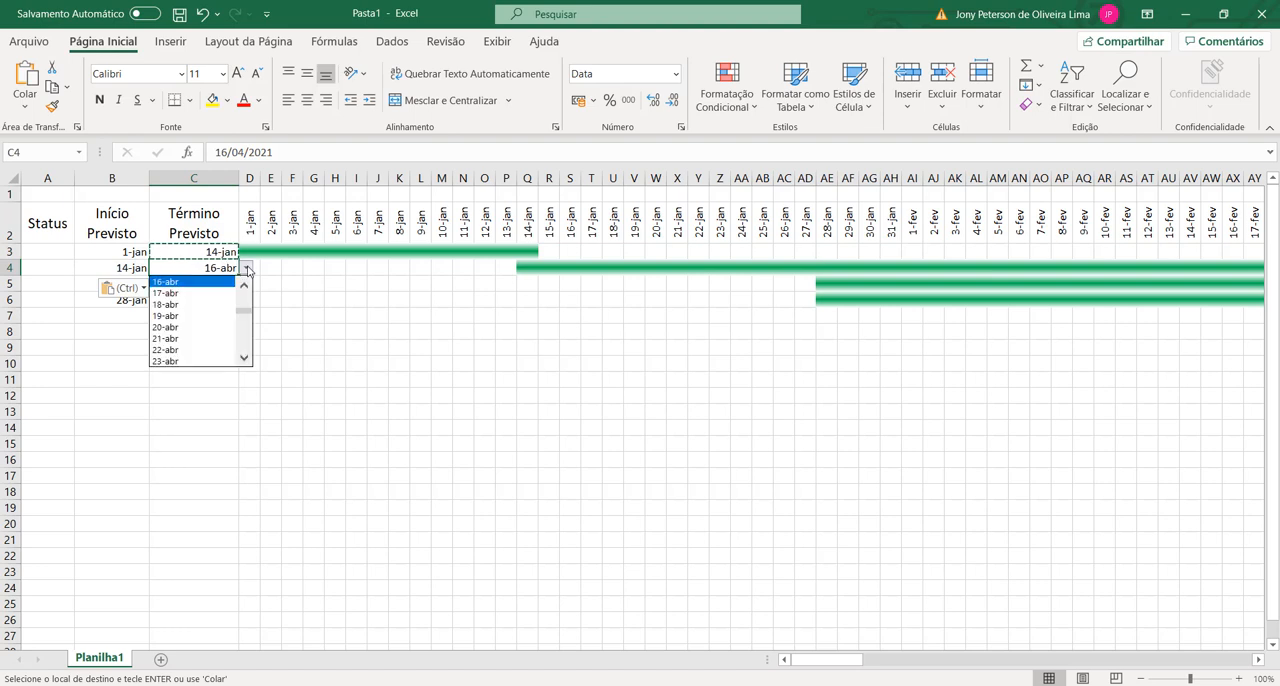
pyautogui.moveTo(244, 312); pyautogui.dragTo(245, 301)
pyautogui.click(193, 294)
pyautogui.click(227, 332)
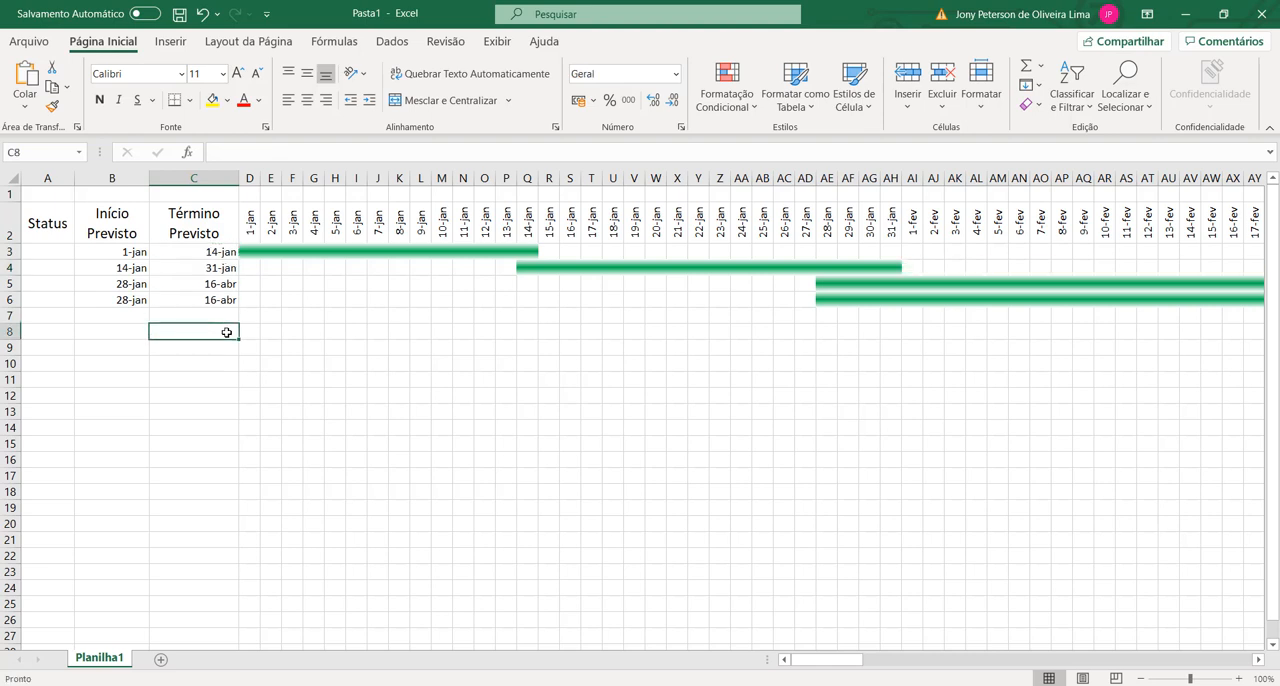
# Step: Copy the planned end date in C4 into B5 as the planned start of that row
pyautogui.click(203, 271)
pyautogui.hotkey('ctrl', 'c')
pyautogui.click(131, 283)
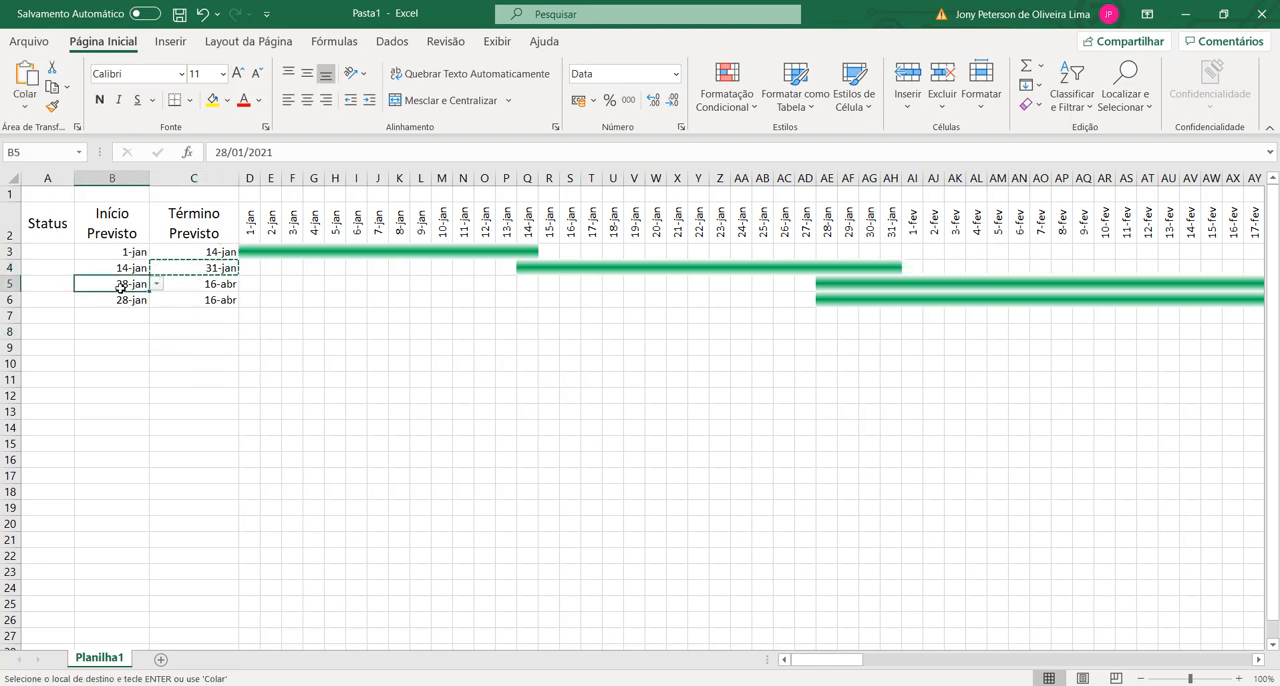
pyautogui.hotkey('ctrl', 'v')
pyautogui.press('Escape')
pyautogui.press('Right')
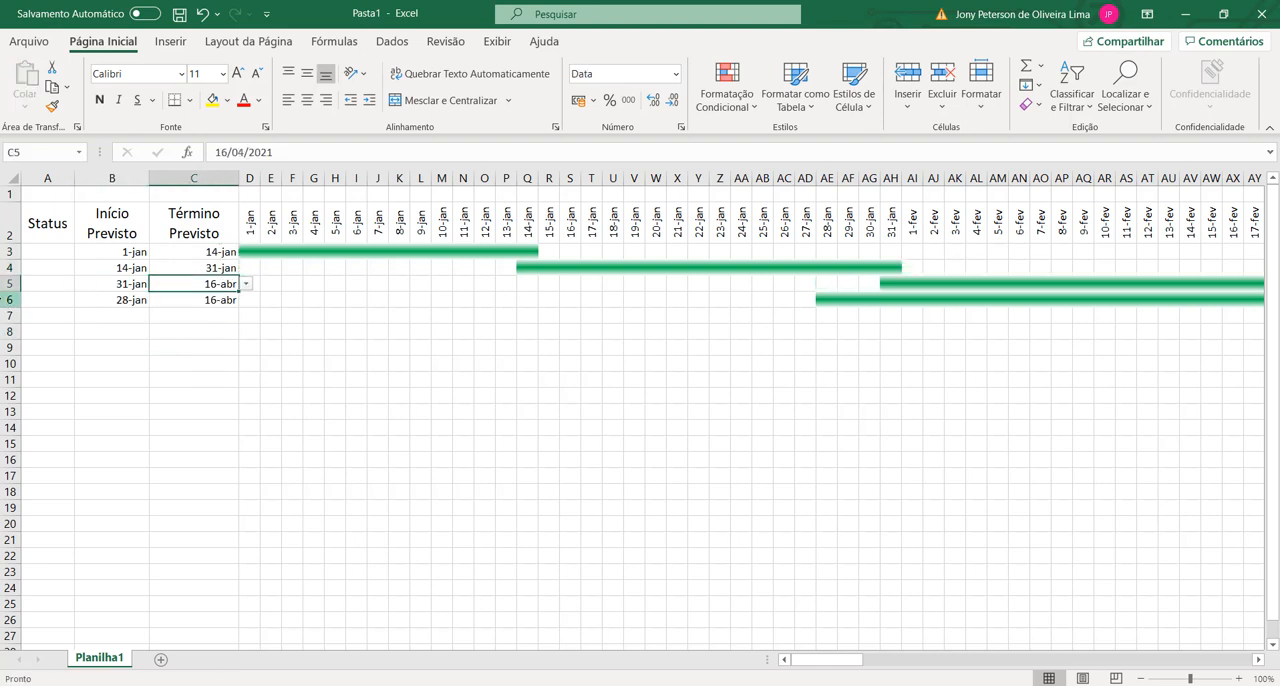
# Step: Delete row 6 with its duplicated dates
pyautogui.rightClick(9, 300)
pyautogui.click(72, 463)
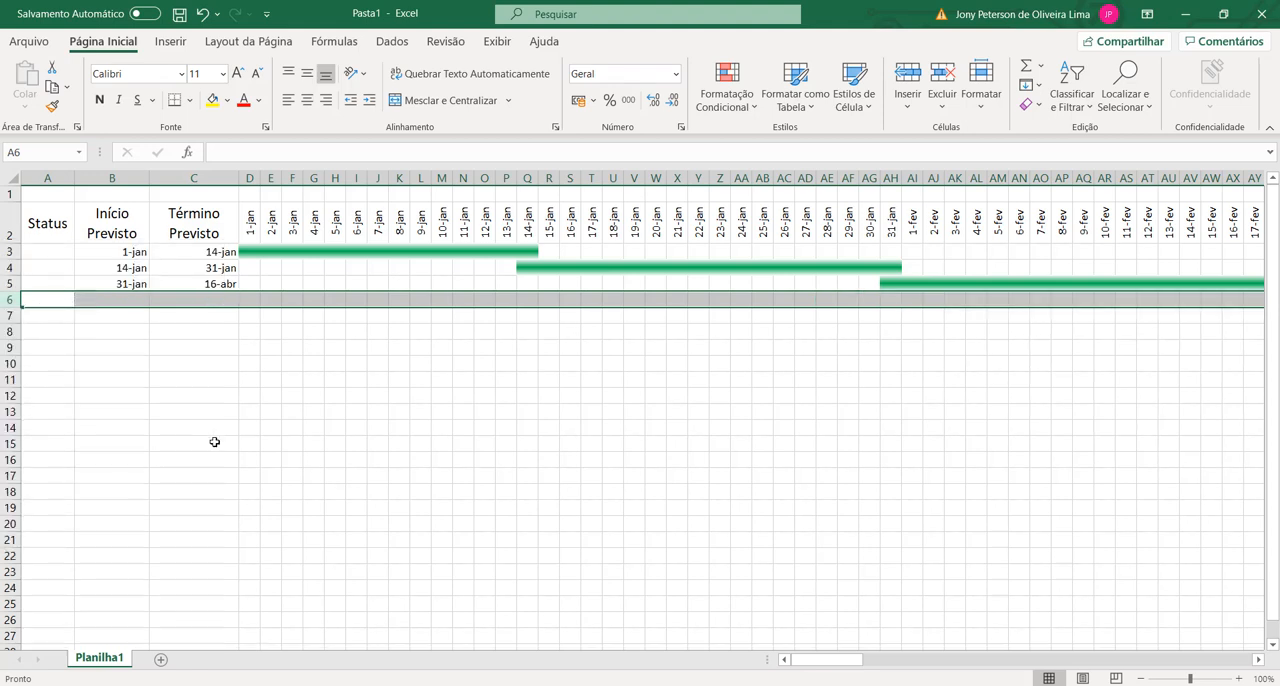
pyautogui.click(214, 440)
pyautogui.press('Up')
# Step: Choose the status OK in A3 and Não Iniciado in A4, and fit column A's width to its contents
pyautogui.click(23, 253)
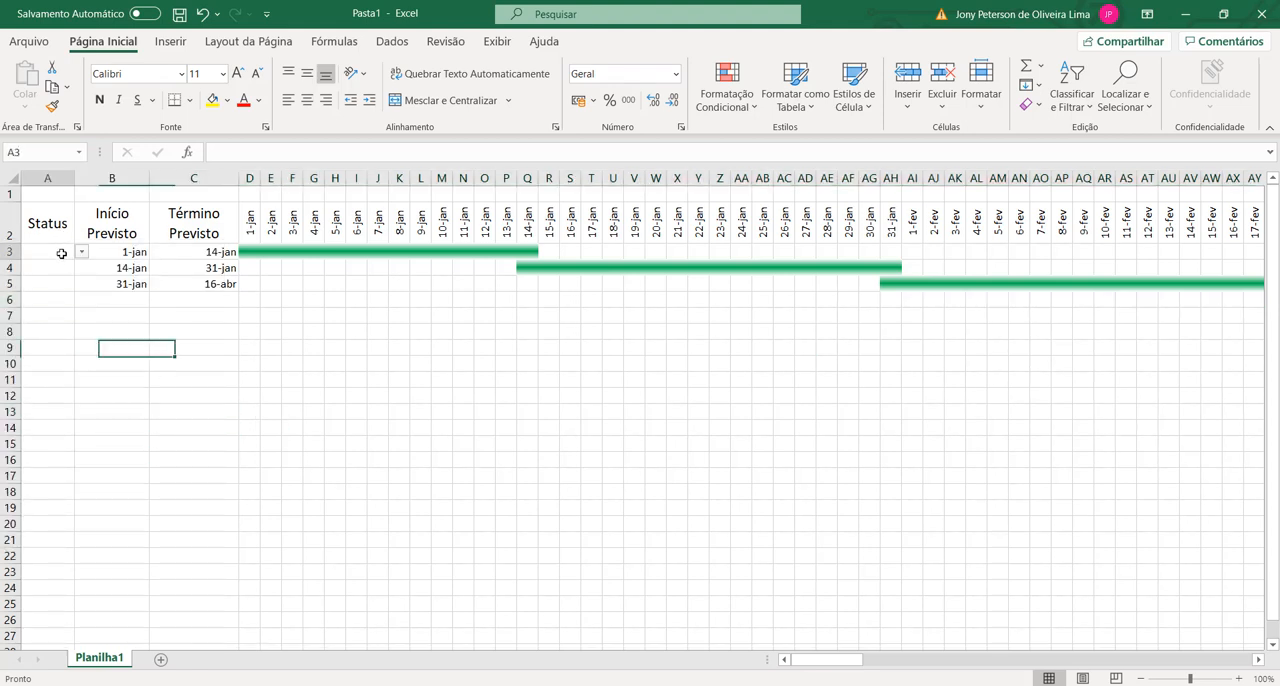
pyautogui.click(81, 252)
pyautogui.click(26, 265)
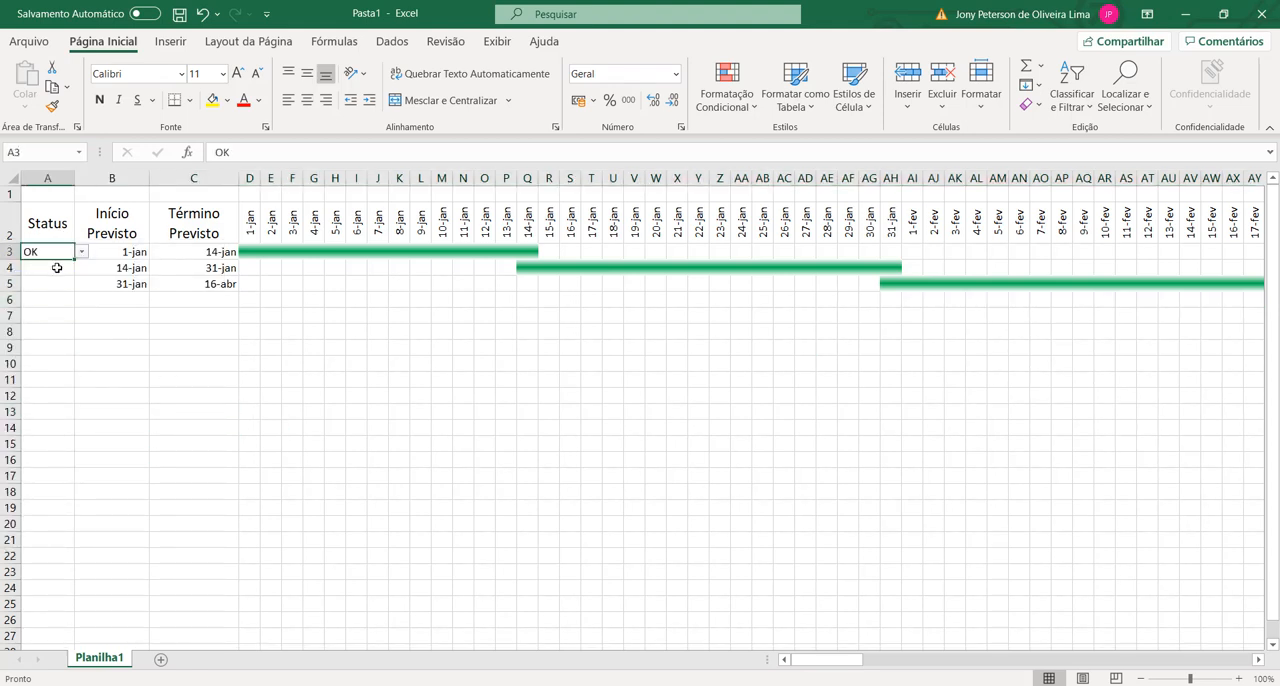
pyautogui.click(45, 268)
pyautogui.click(81, 268)
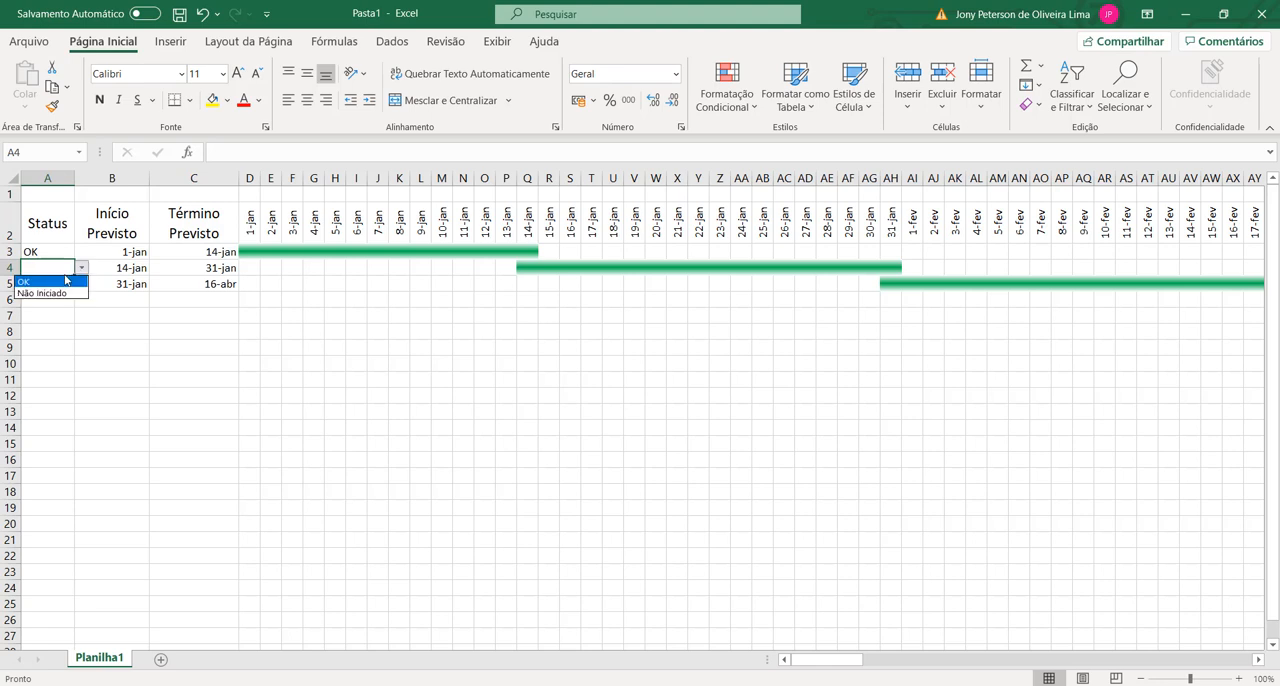
pyautogui.click(45, 293)
pyautogui.click(109, 314)
pyautogui.doubleClick(74, 178)
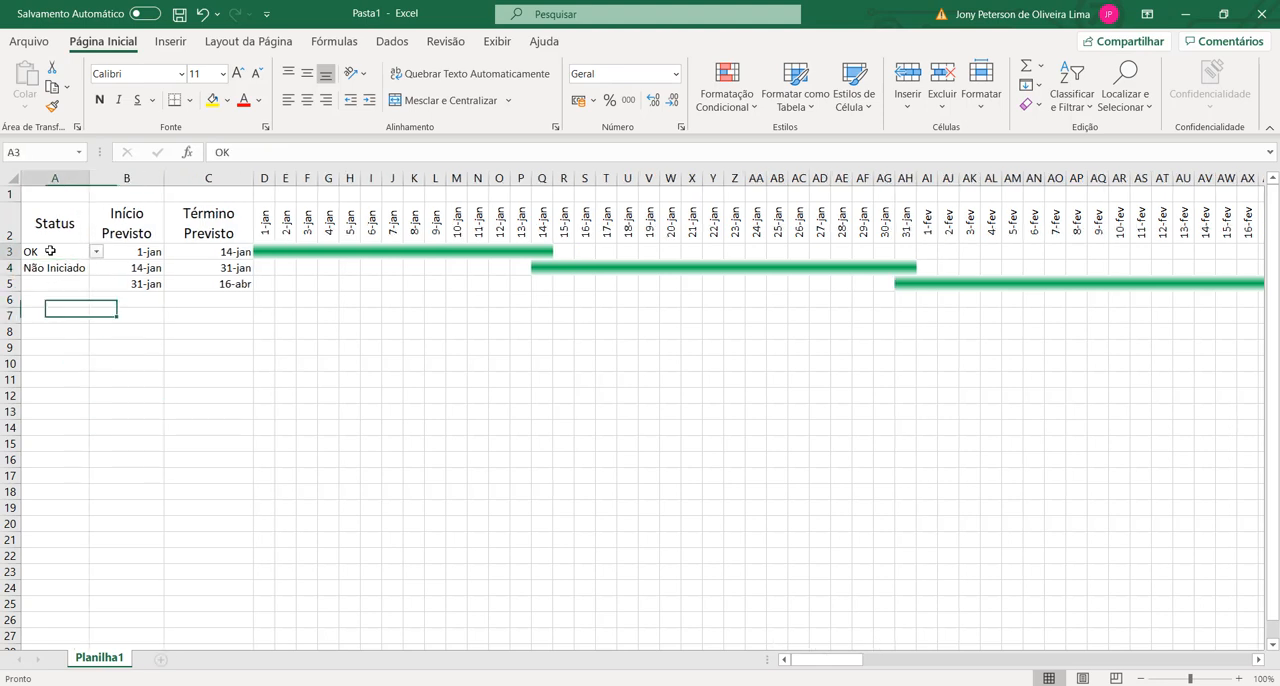
# Step: Create a conditional formatting rule for A3 that formats only cells whose value is equal to OK
pyautogui.click(50, 250)
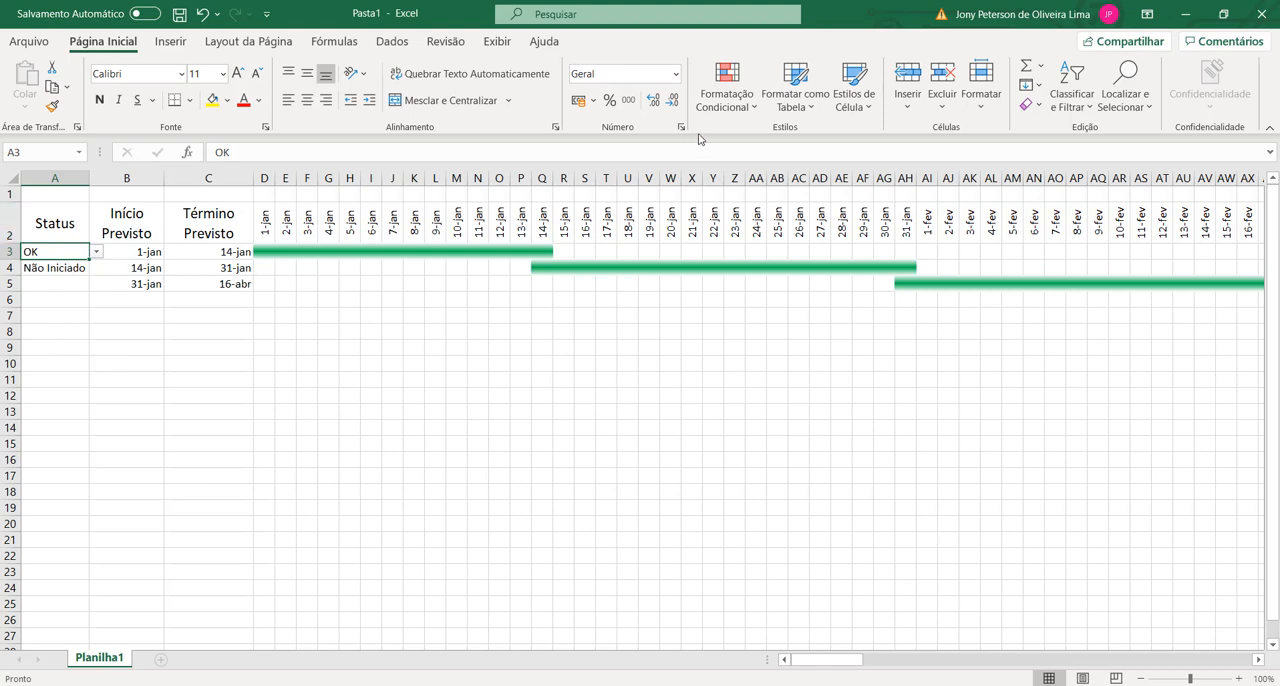
pyautogui.click(744, 112)
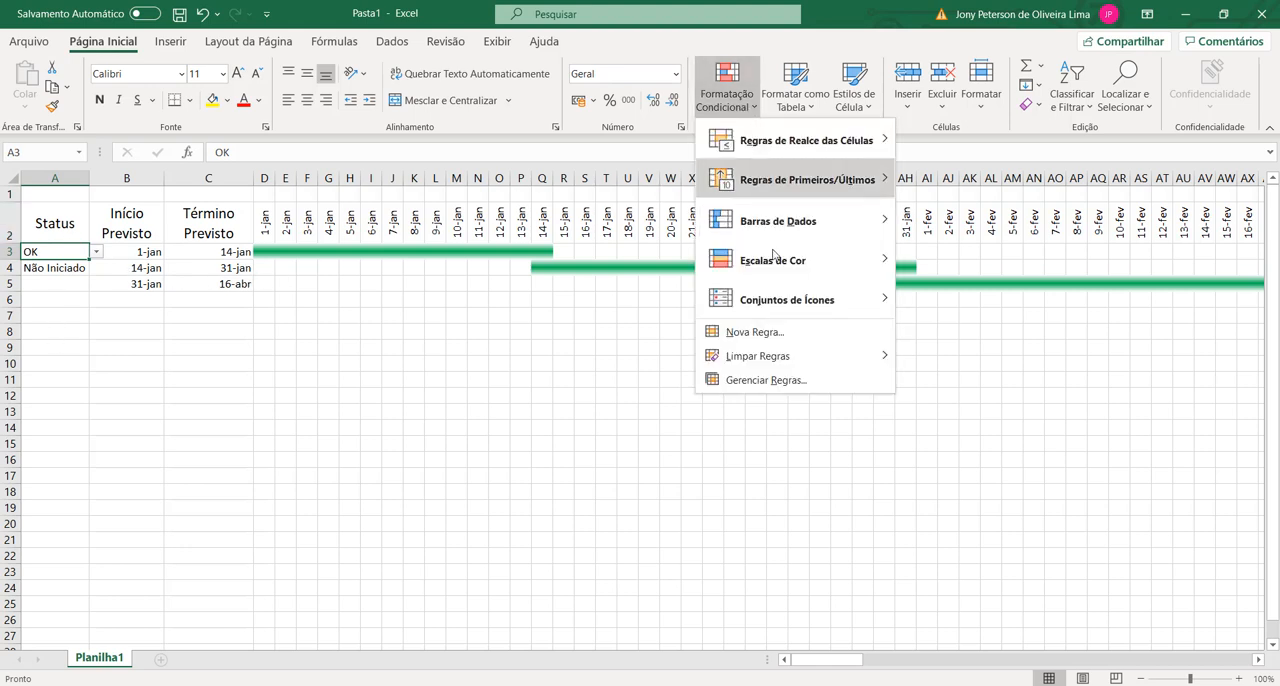
pyautogui.click(774, 388)
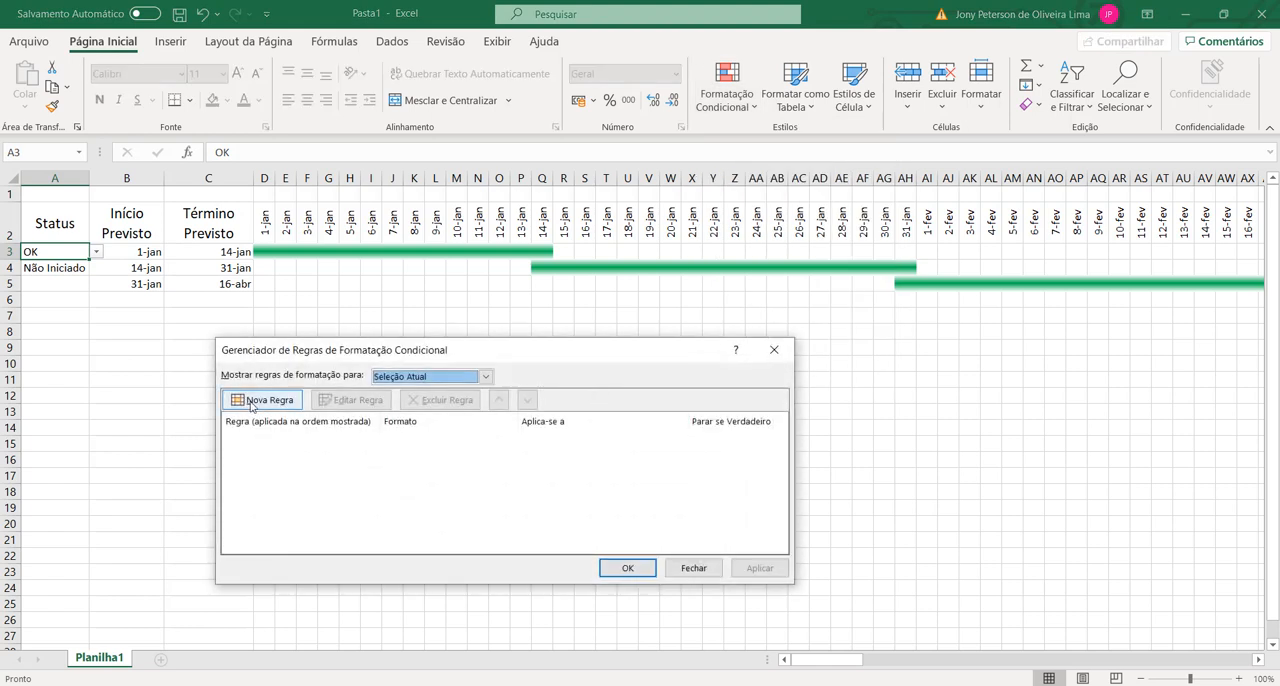
pyautogui.click(262, 400)
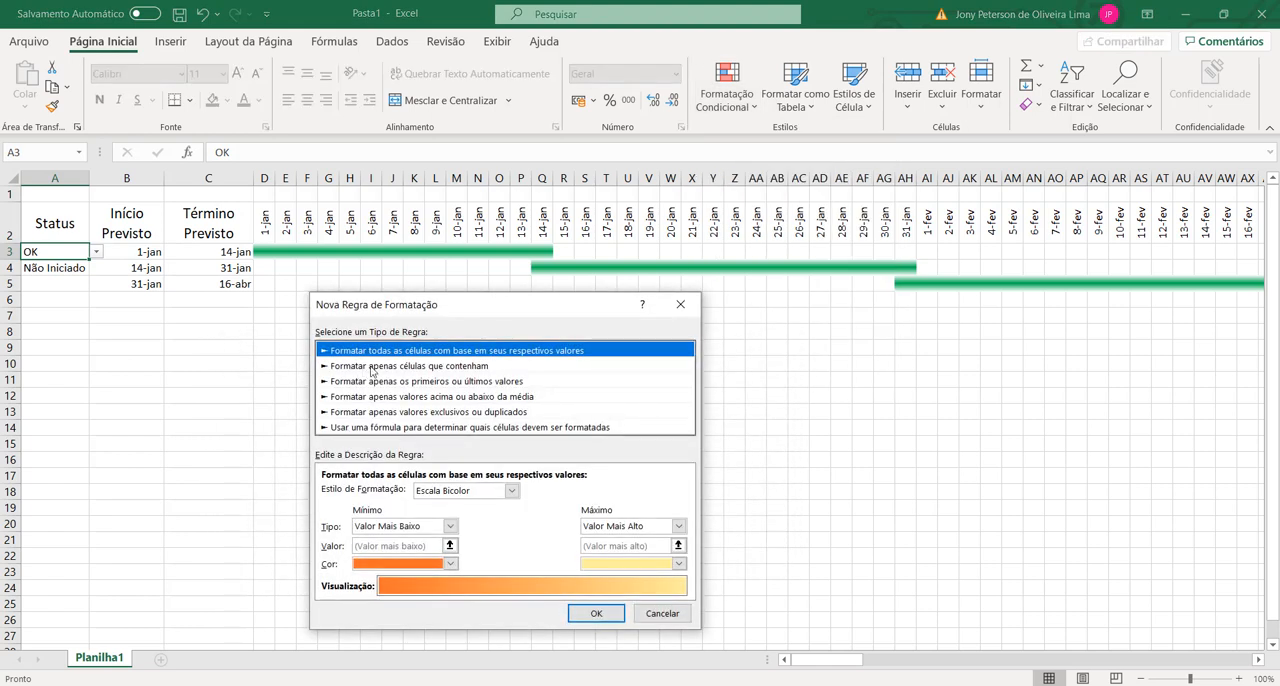
pyautogui.click(390, 366)
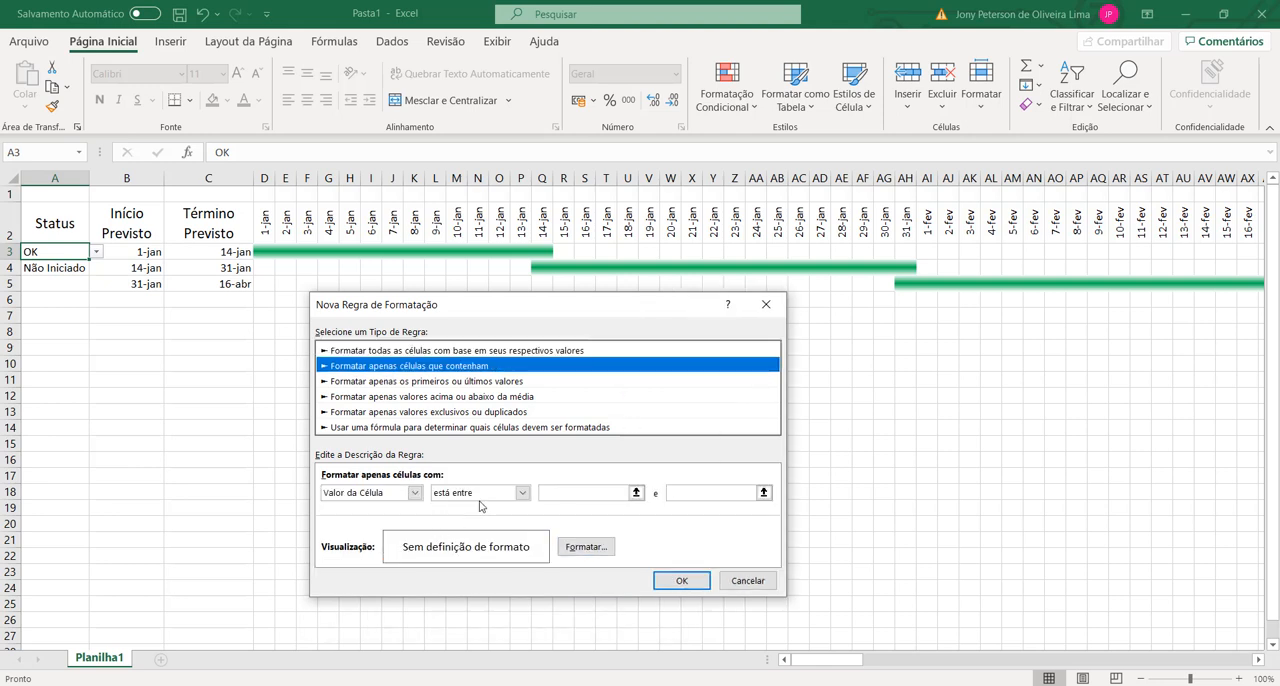
pyautogui.click(480, 492)
pyautogui.click(470, 531)
pyautogui.click(616, 493)
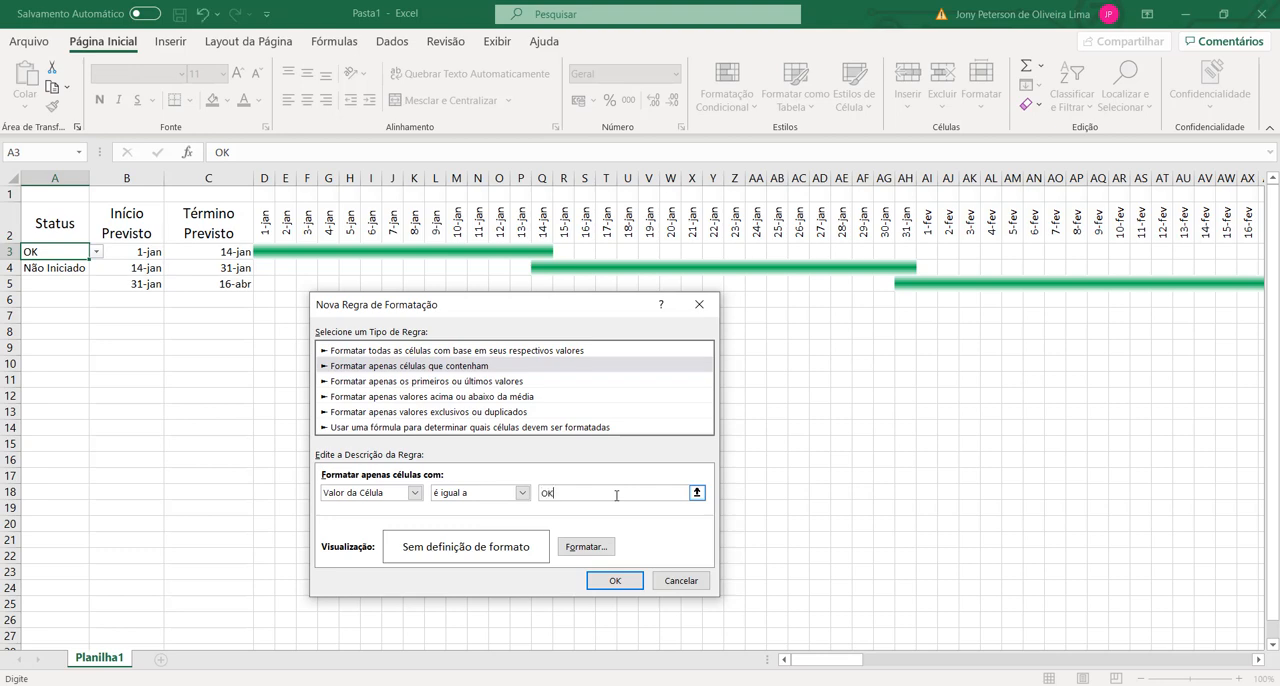
# Step: Set the background fill of the OK rule's format to standard green
pyautogui.click(581, 555)
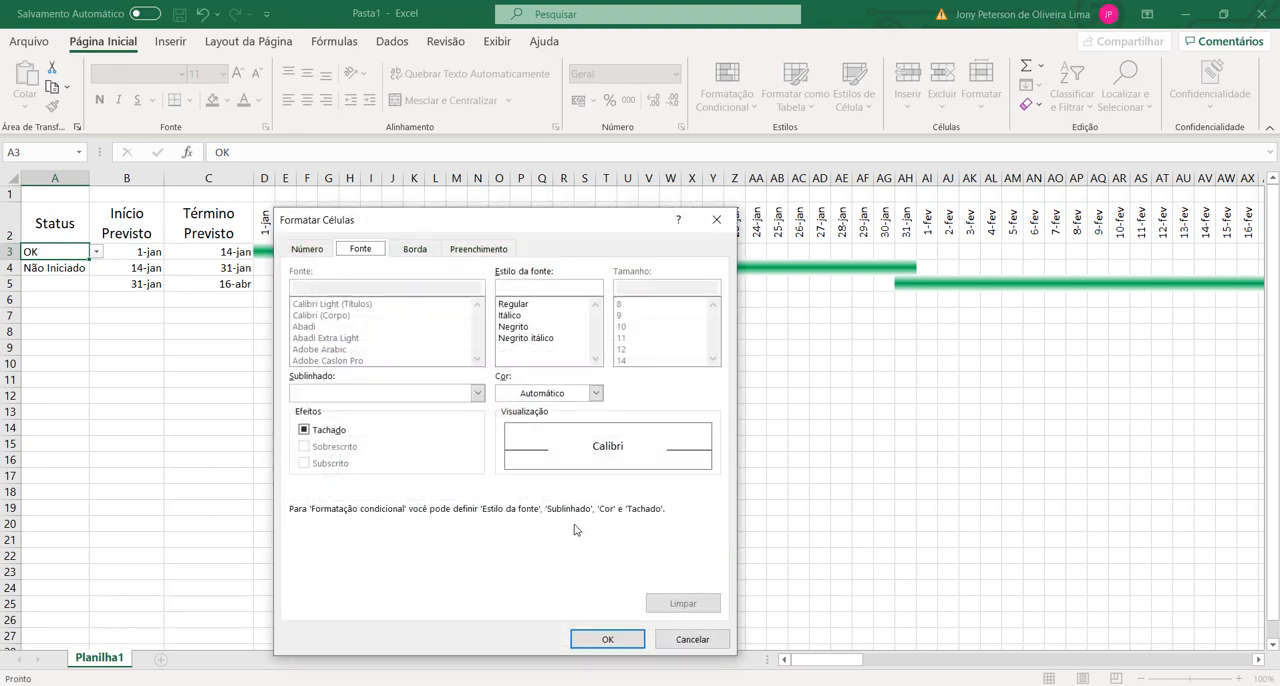
pyautogui.click(478, 249)
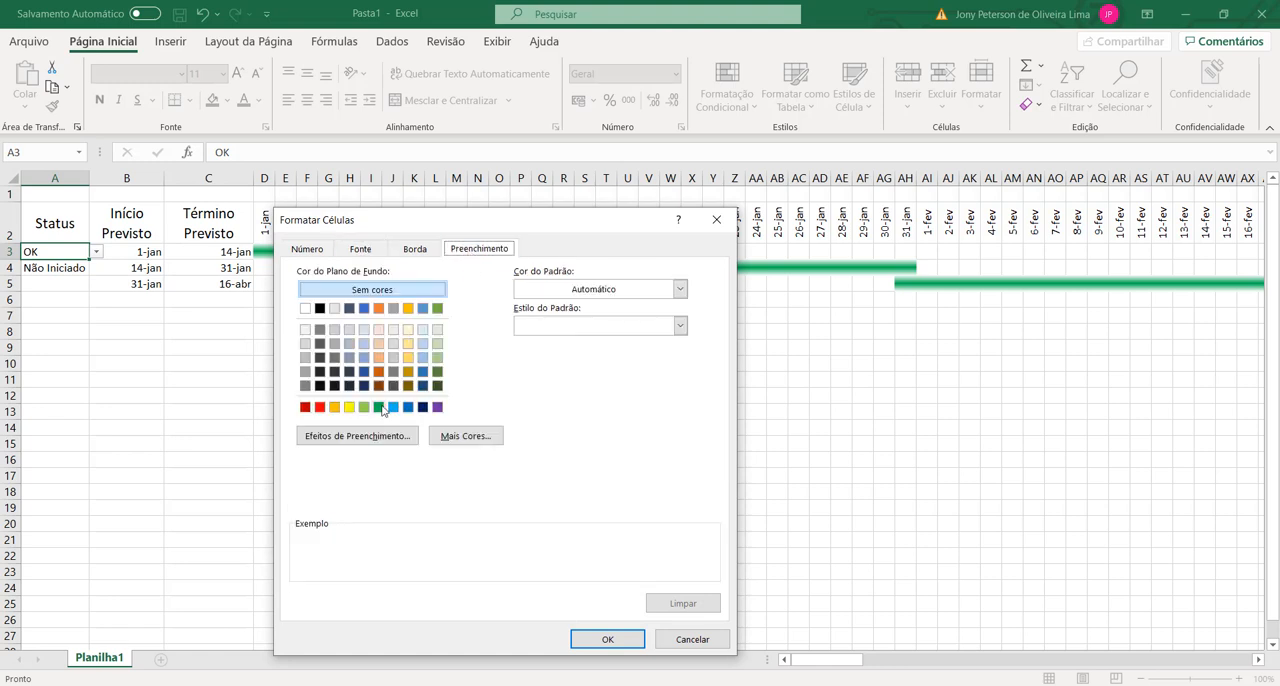
pyautogui.click(379, 407)
# Step: Set the font colour of the OK rule's format to white and save the rule
pyautogui.click(319, 250)
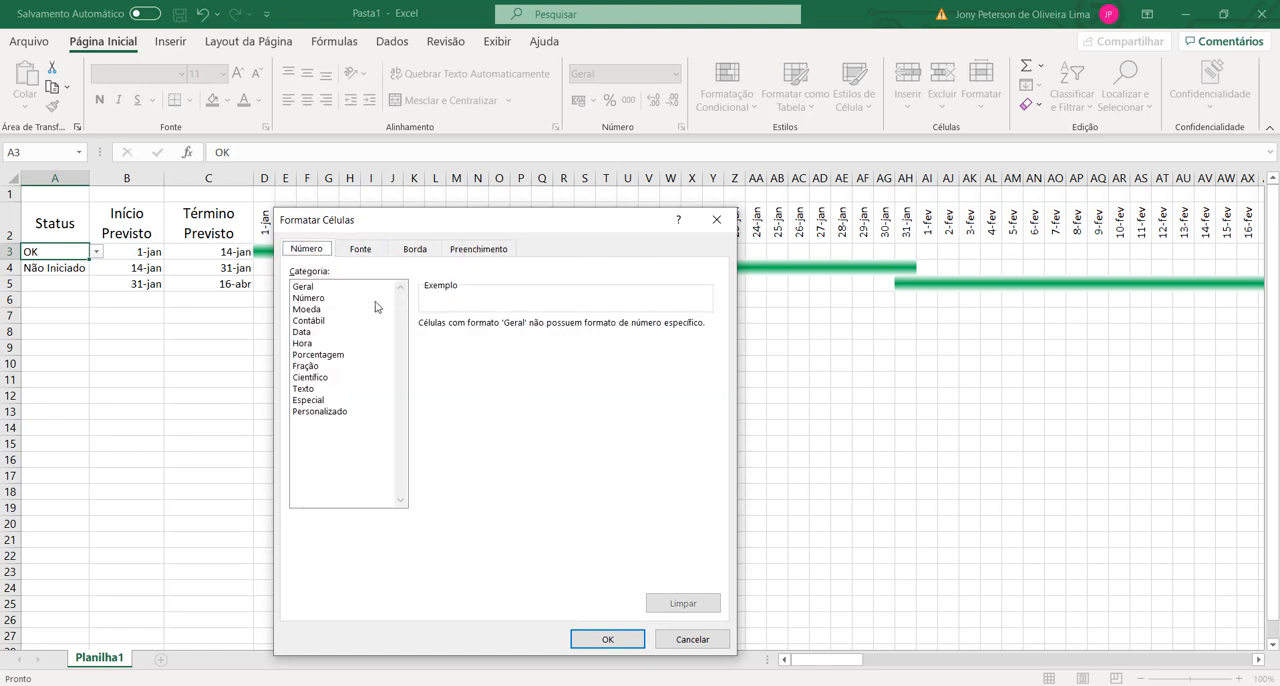
pyautogui.click(360, 249)
pyautogui.click(595, 393)
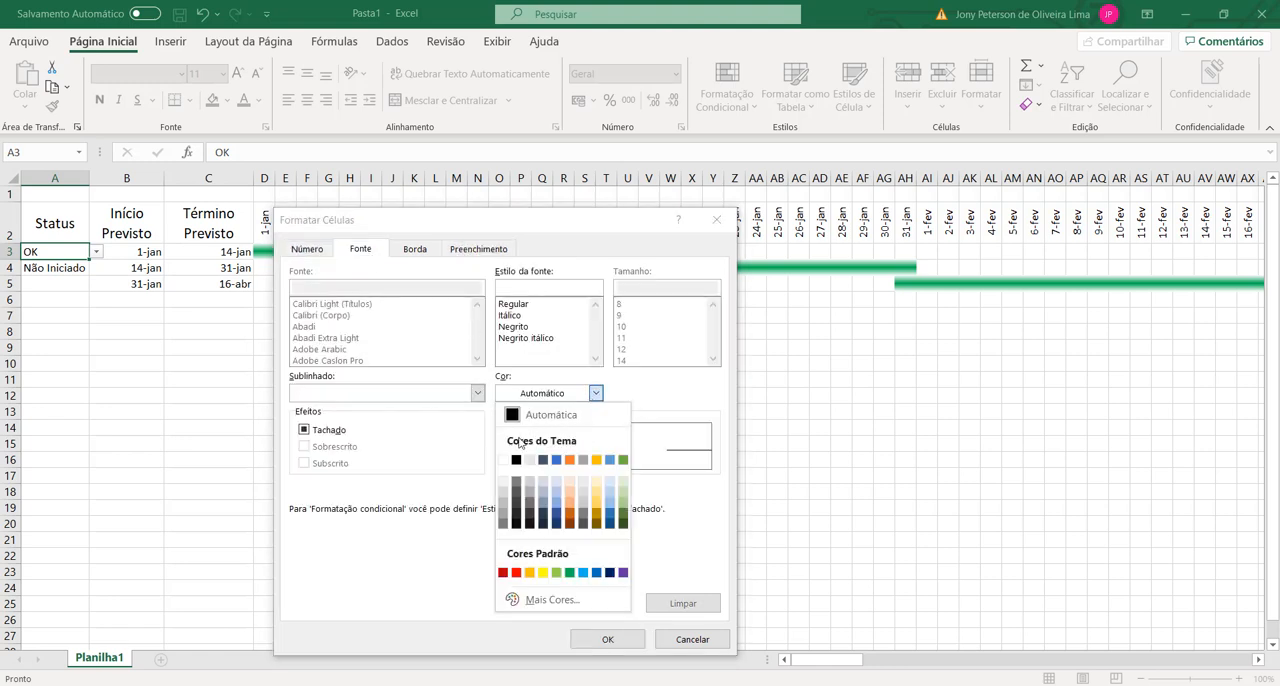
pyautogui.click(505, 461)
pyautogui.click(607, 637)
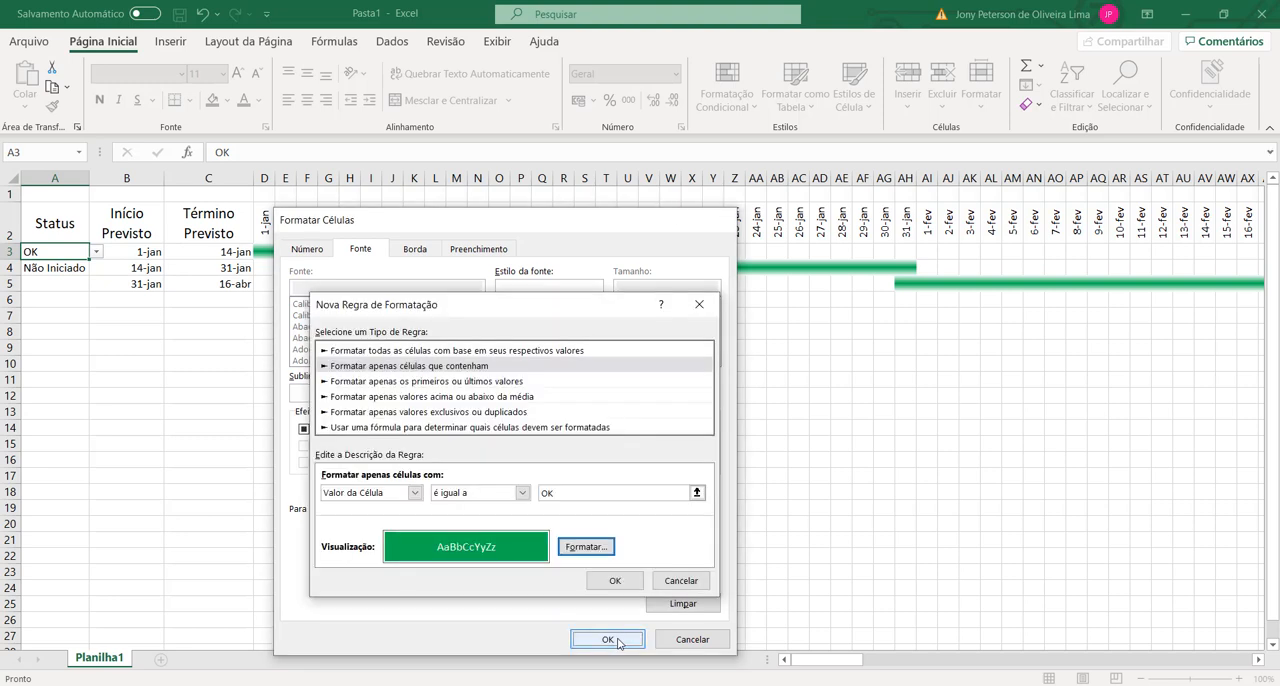
pyautogui.click(612, 581)
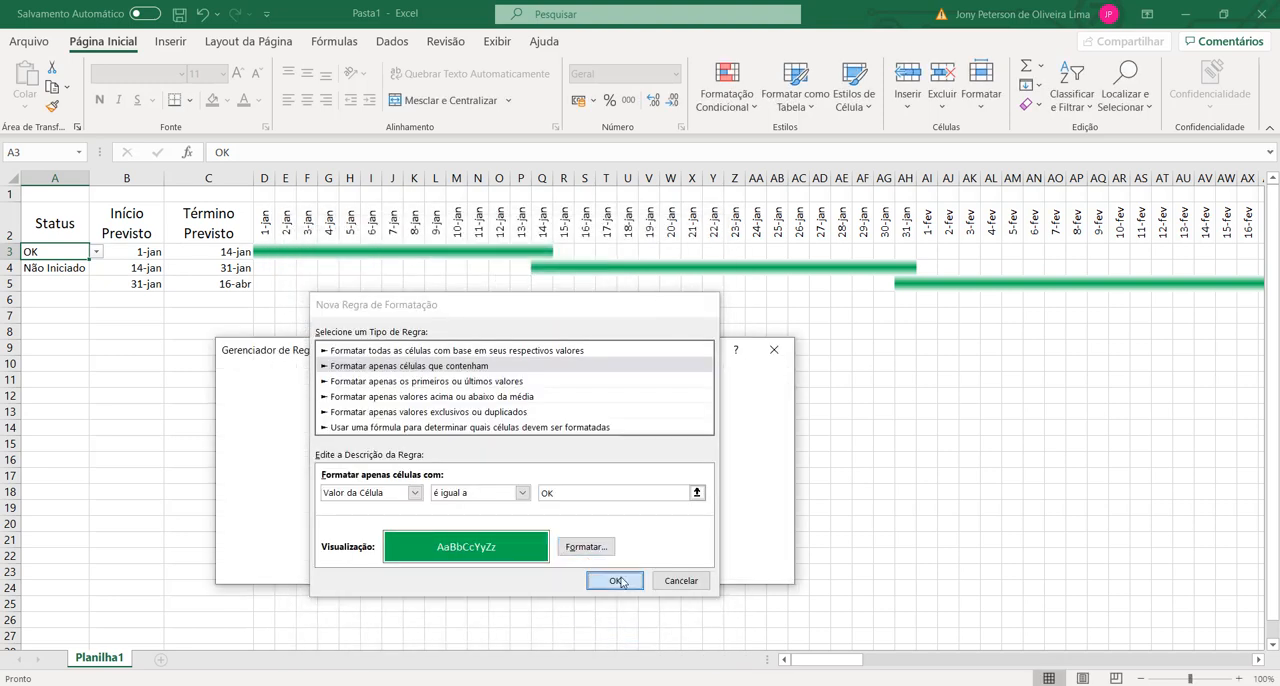
# Step: Add a new conditional formatting rule for A3 that formats only cells whose value is equal to Não Iniciado
pyautogui.click(263, 399)
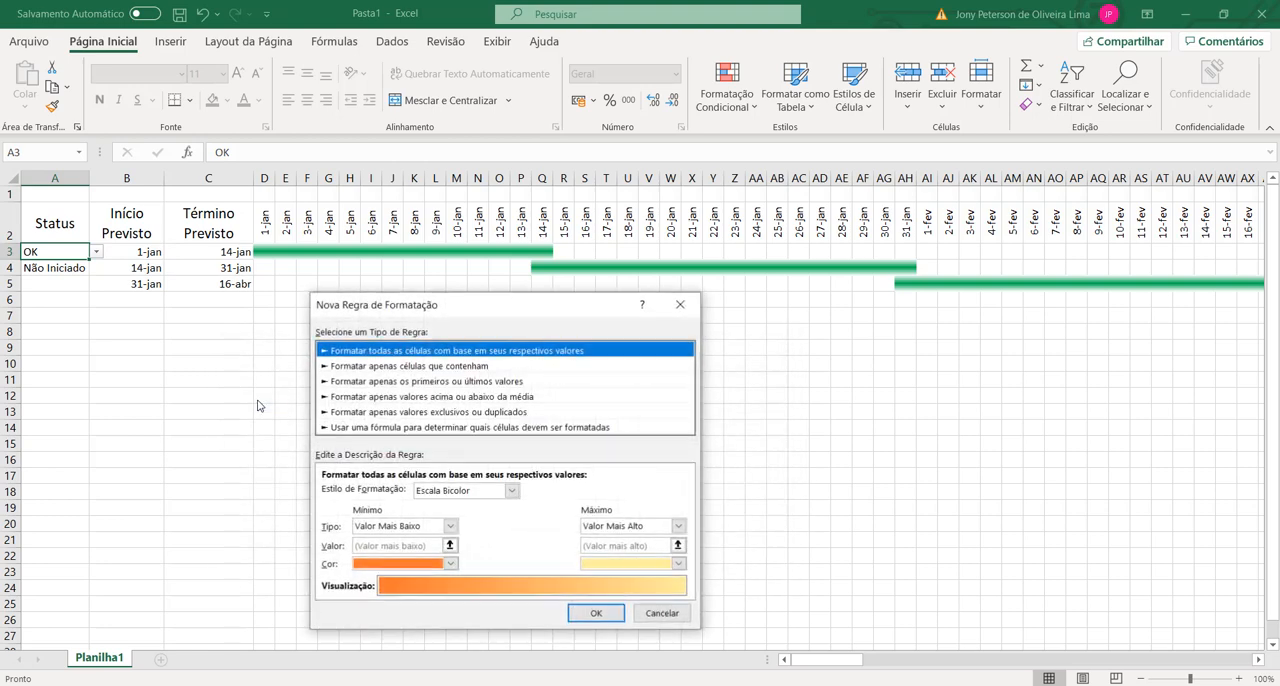
pyautogui.click(385, 367)
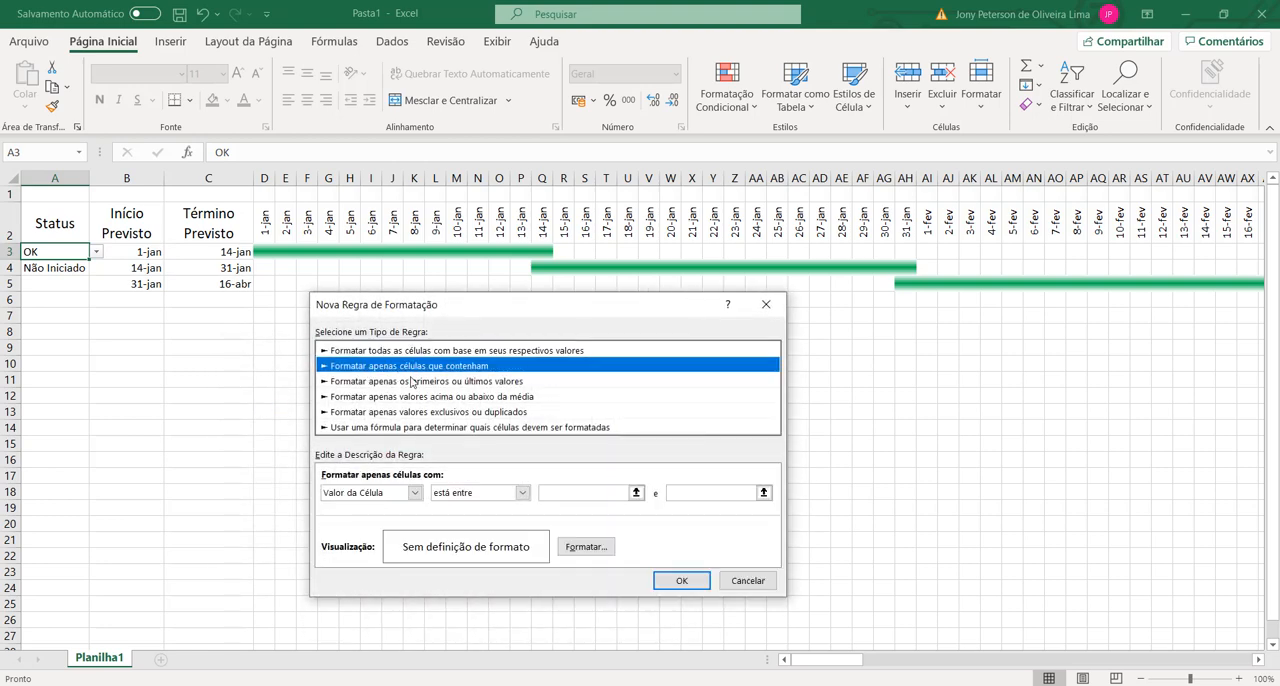
pyautogui.click(521, 493)
pyautogui.click(455, 531)
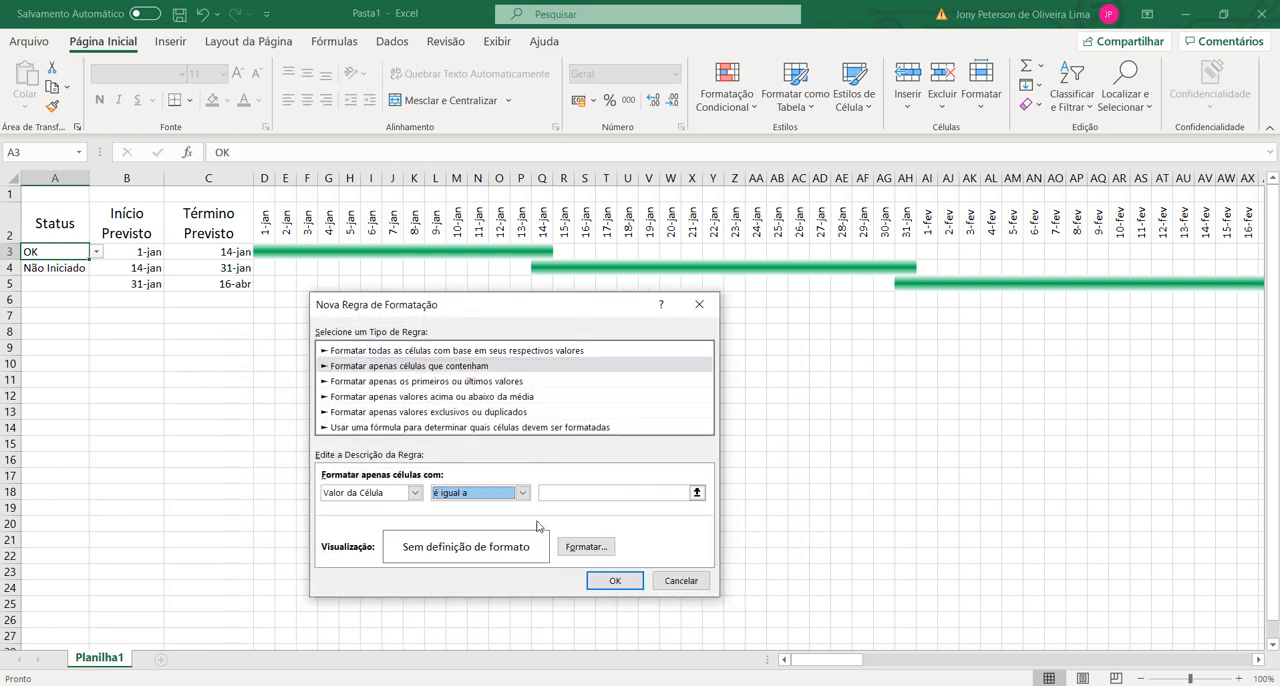
pyautogui.click(630, 494)
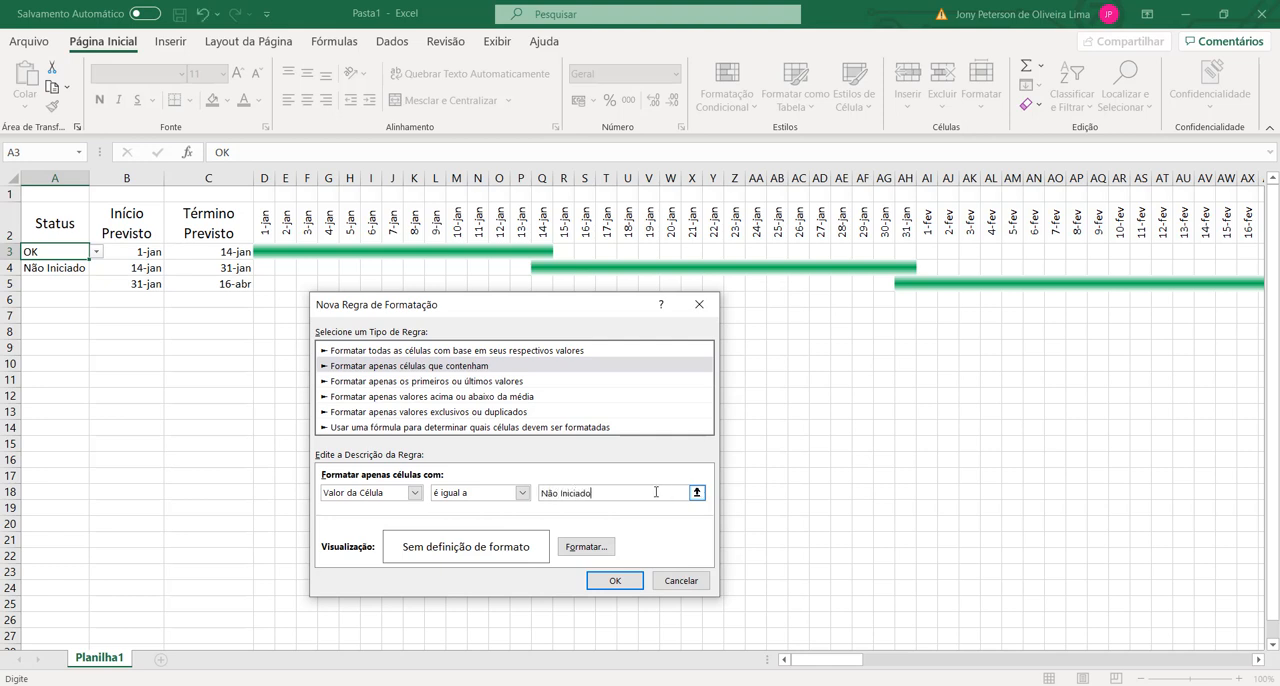
# Step: Format the Não Iniciado rule with a red fill and a white font, and apply the rules to A3
pyautogui.click(586, 547)
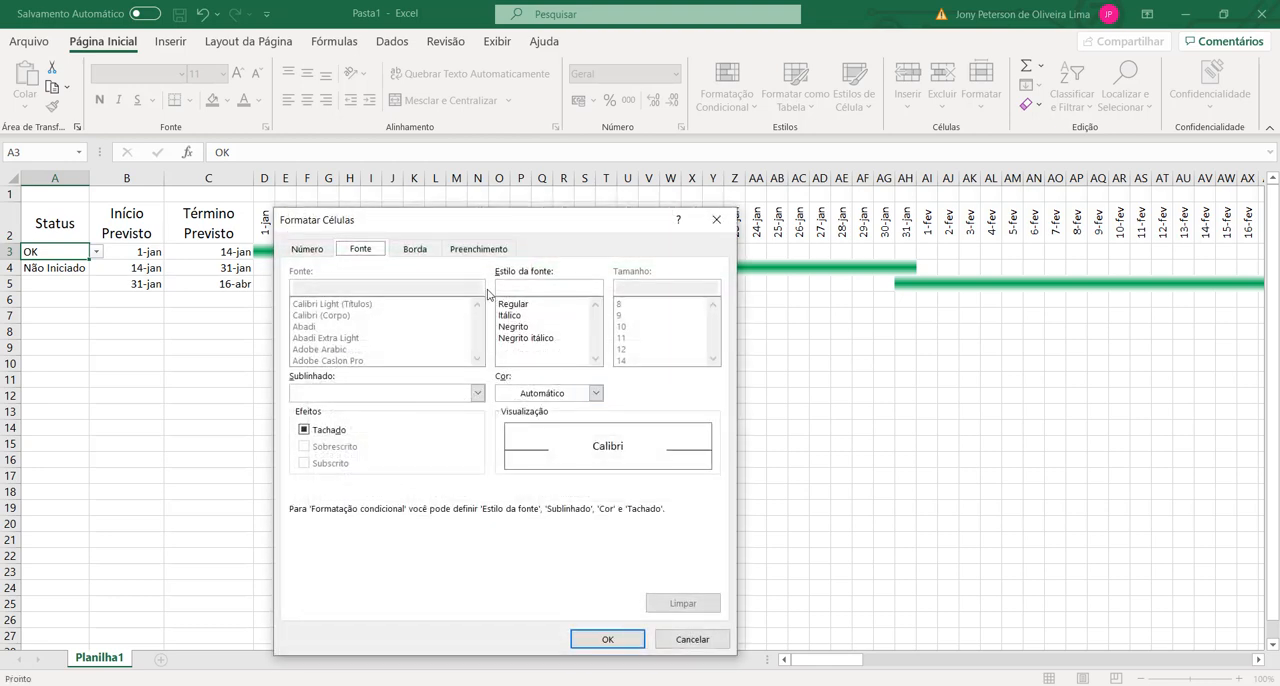
pyautogui.click(476, 249)
pyautogui.click(321, 407)
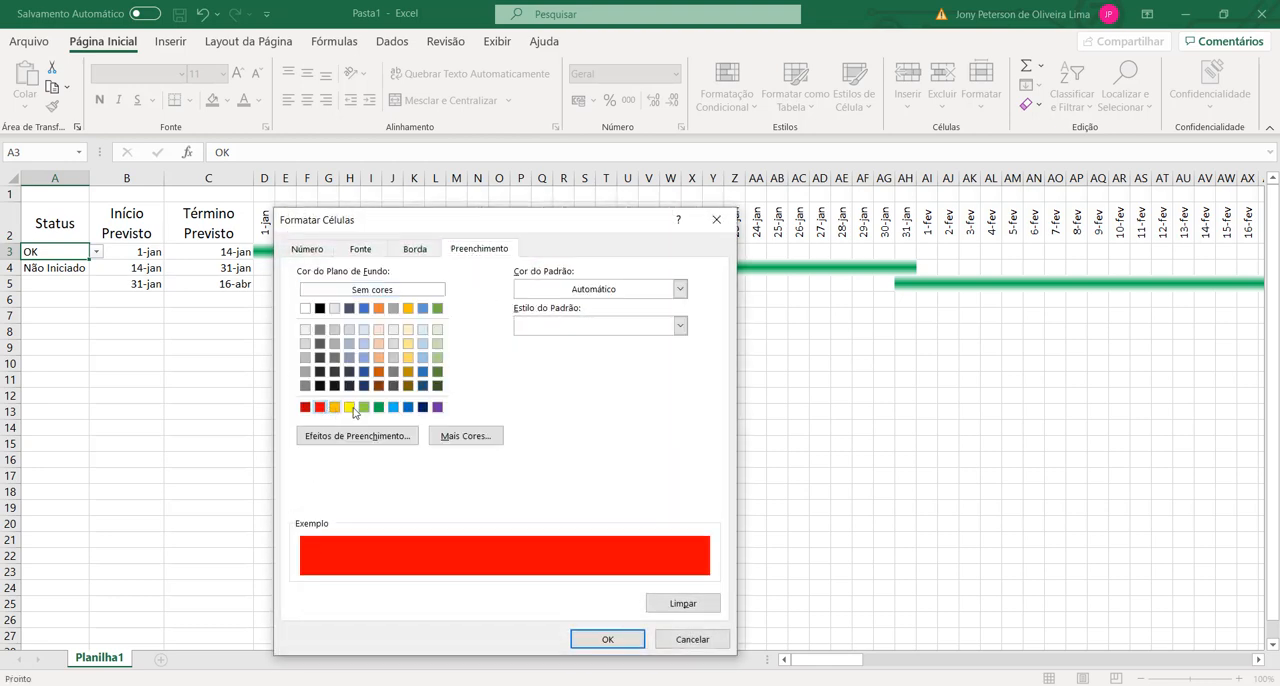
pyautogui.click(360, 249)
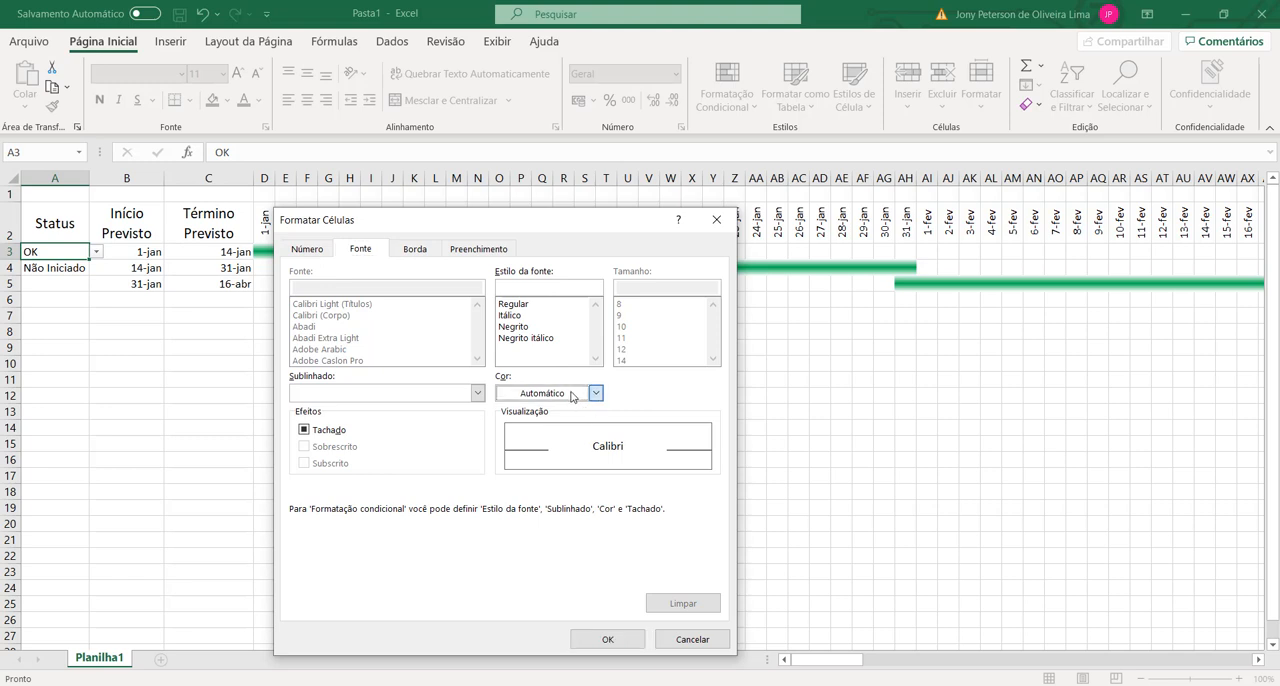
pyautogui.click(594, 393)
pyautogui.click(512, 459)
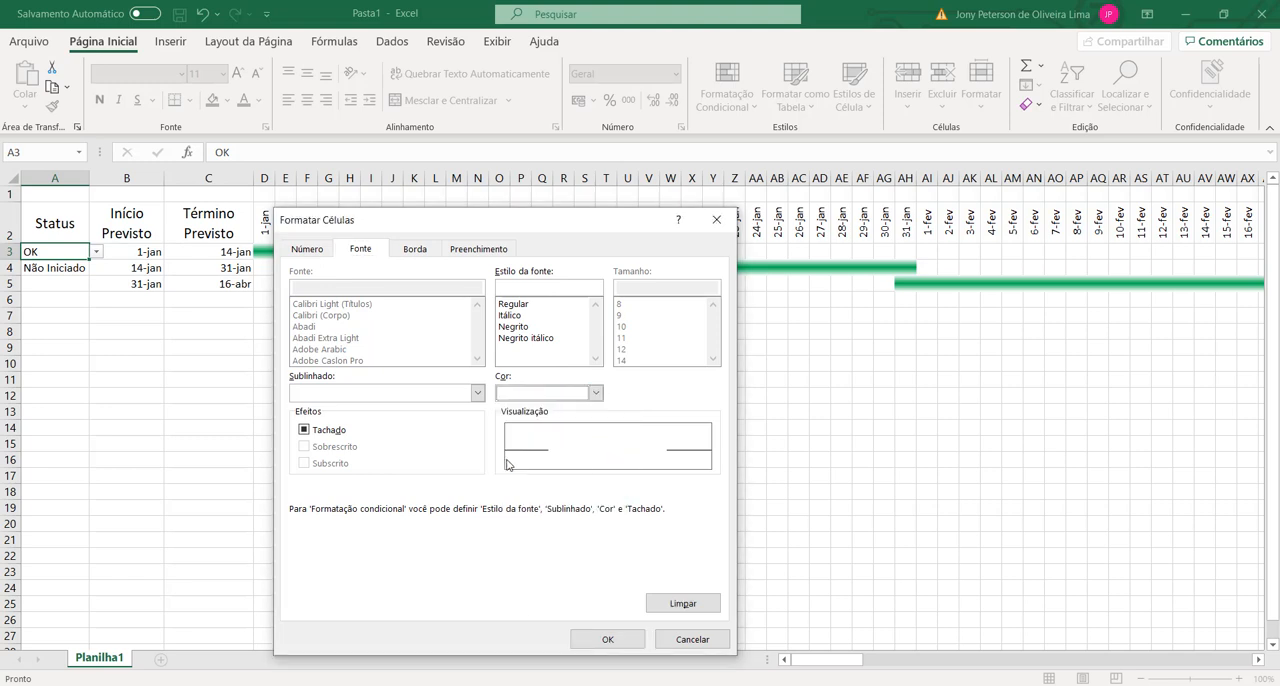
pyautogui.click(608, 639)
pyautogui.click(613, 581)
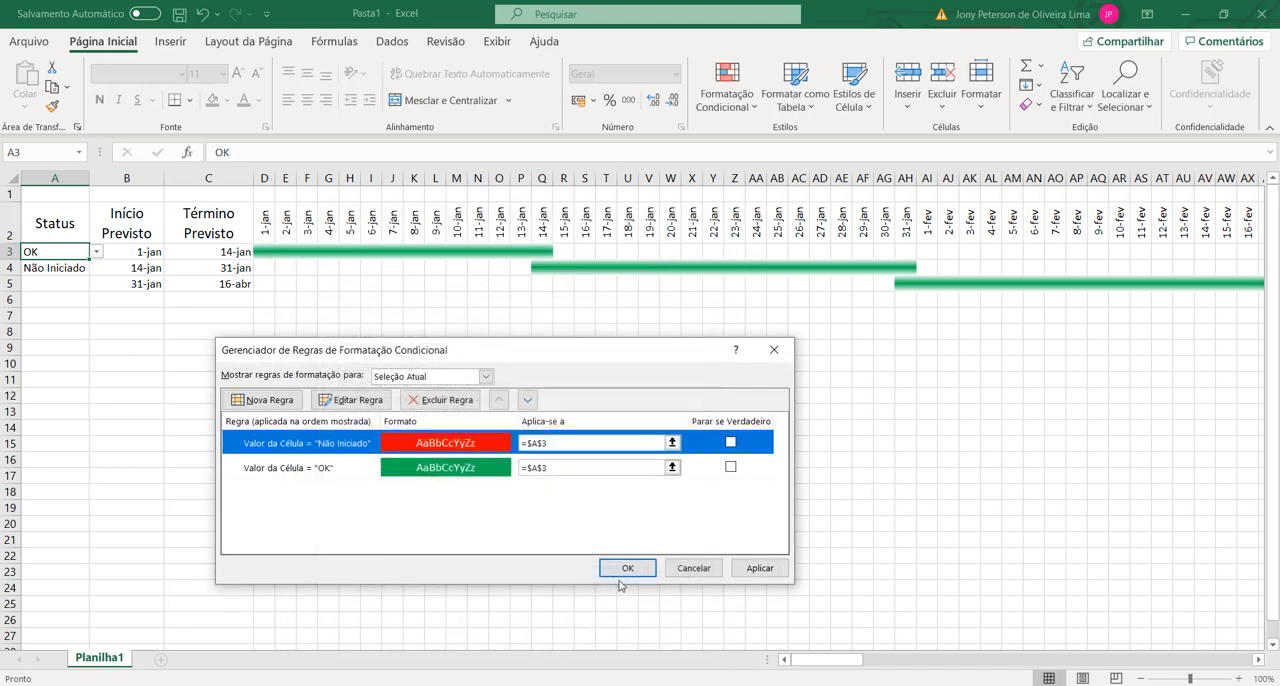
pyautogui.click(627, 566)
pyautogui.click(105, 393)
# Step: Copy status cell A3 with its conditional formatting into A4 and A5
pyautogui.click(50, 257)
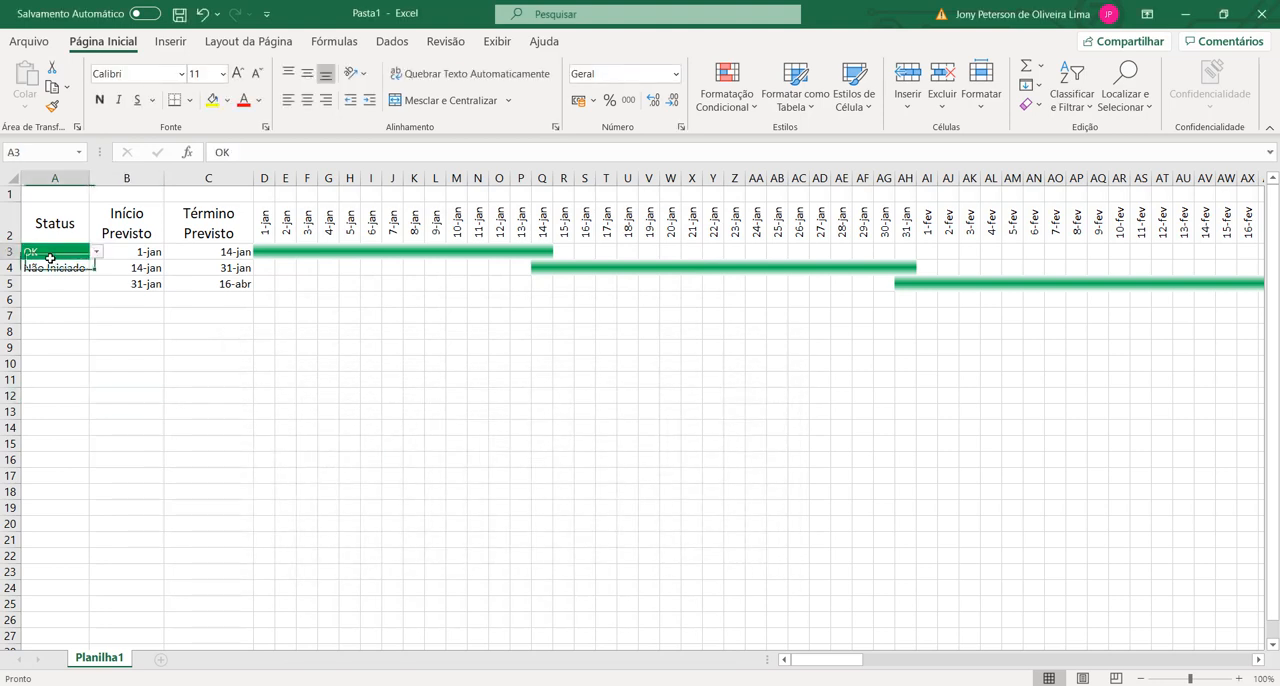
pyautogui.hotkey('ctrl', 'c')
pyautogui.click(57, 268)
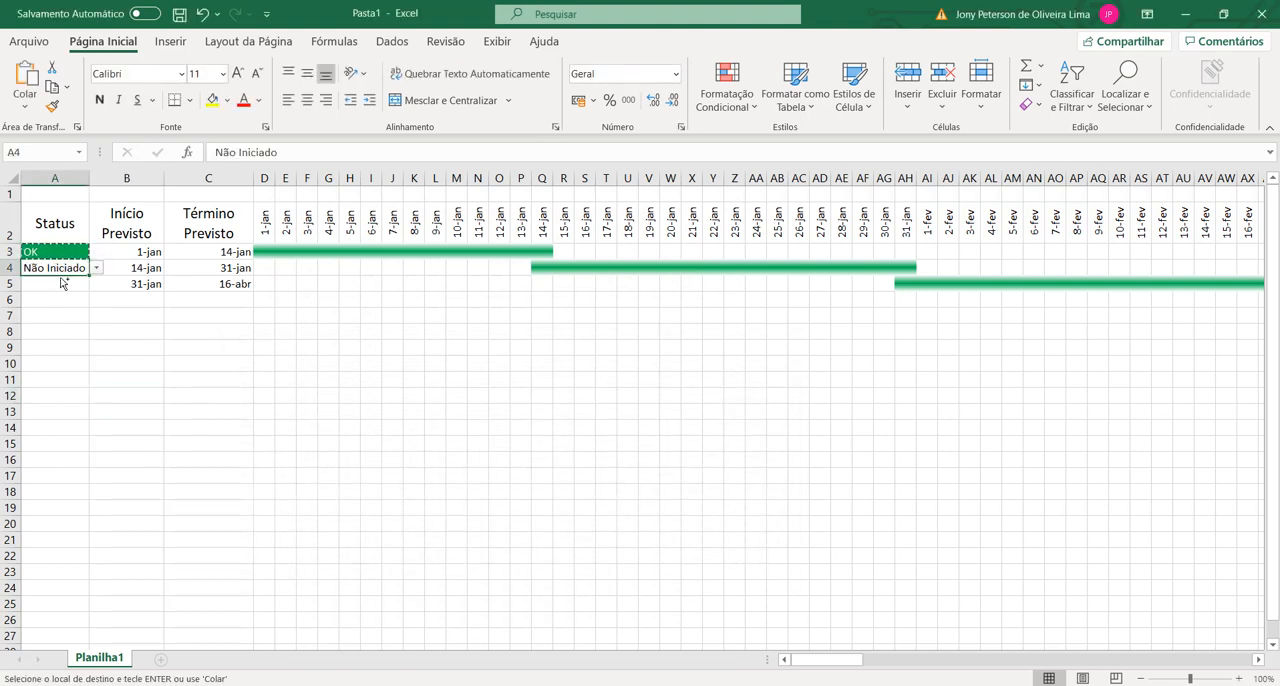
pyautogui.hotkey('ctrl', 'v')
pyautogui.click(63, 288)
pyautogui.click(24, 287)
pyautogui.hotkey('ctrl', 'v')
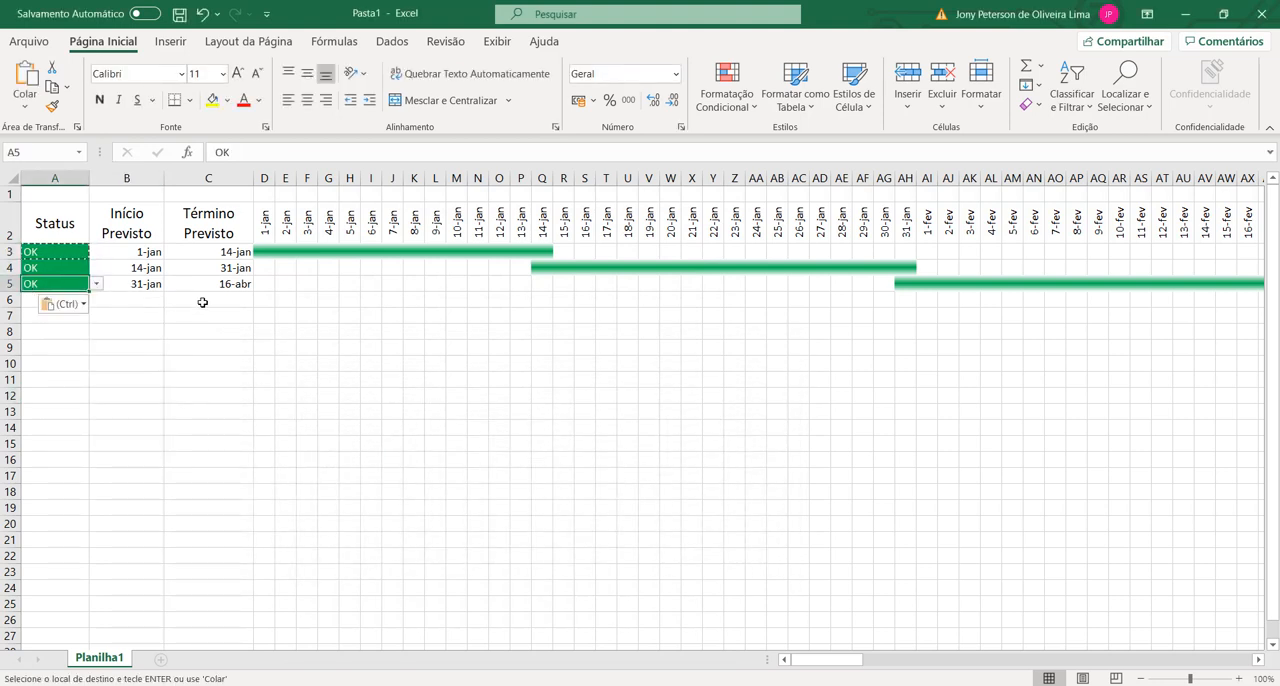
pyautogui.press('Escape')
# Step: Choose the status Não Iniciado in A4 and A5
pyautogui.click(75, 270)
pyautogui.click(96, 268)
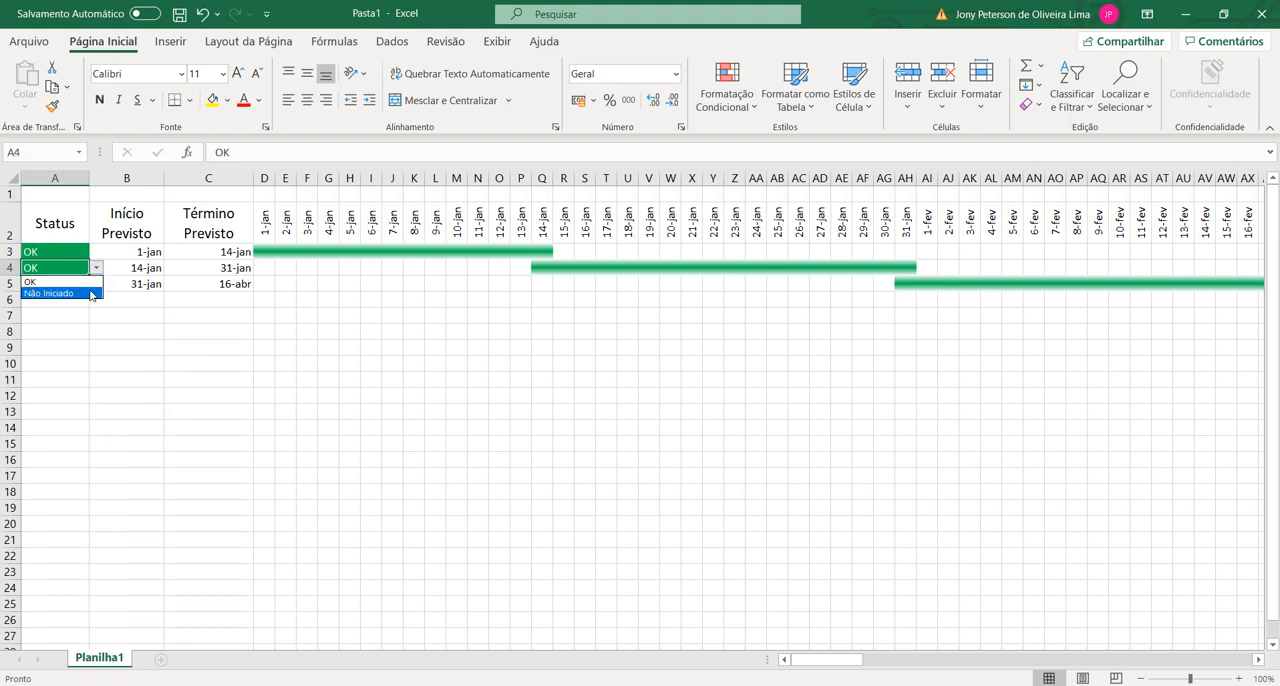
pyautogui.click(92, 290)
pyautogui.click(93, 288)
pyautogui.click(96, 284)
pyautogui.click(62, 308)
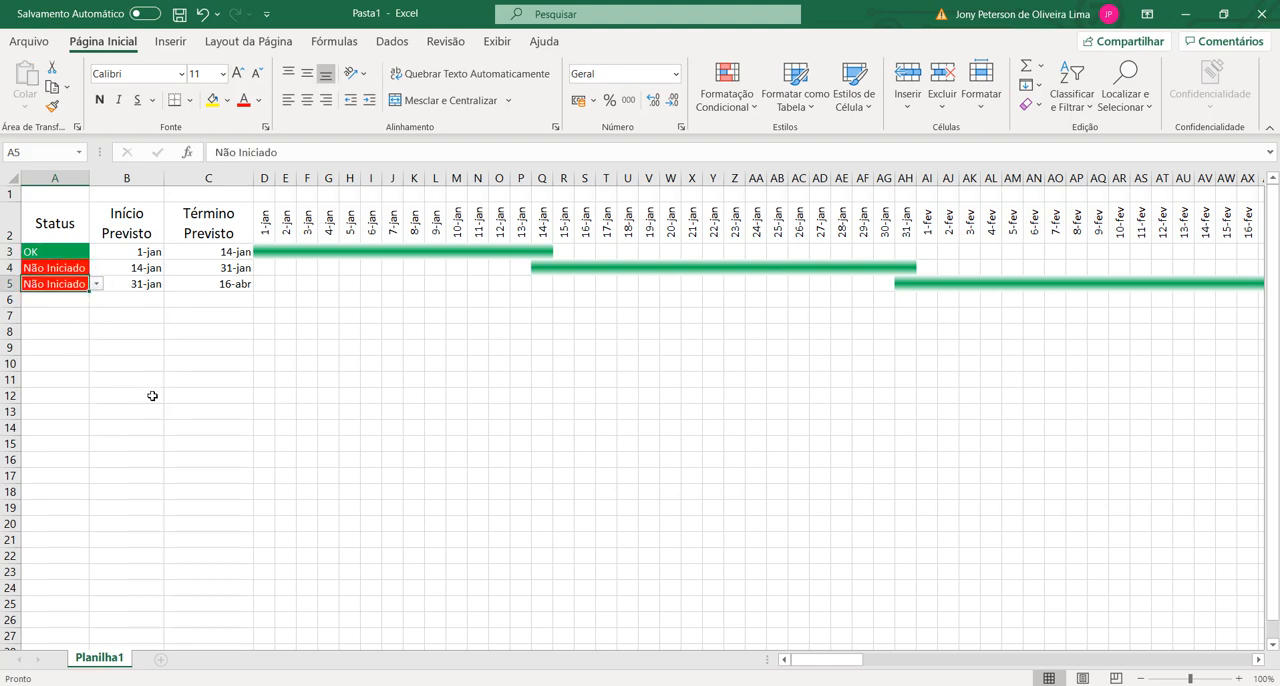
pyautogui.click(118, 413)
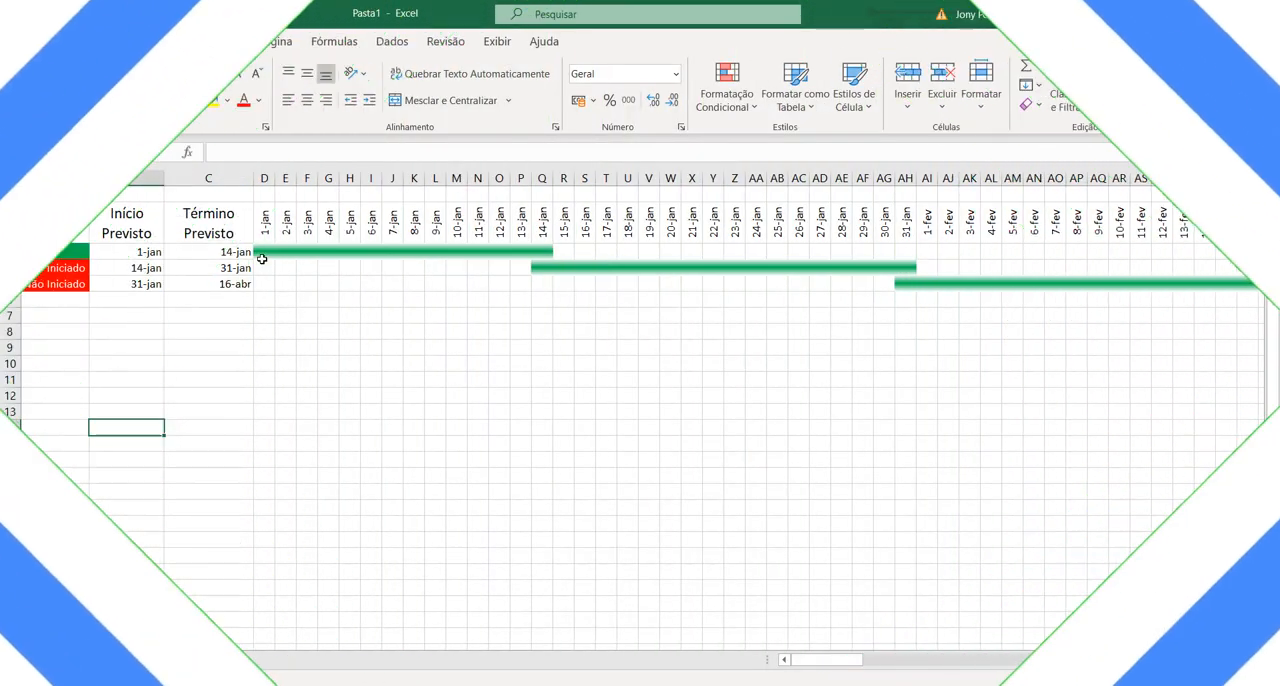
# Step: Freeze the panes at D3 to keep rows 1–2 and columns A–C fixed, and check the frozen header rows
pyautogui.click(259, 251)
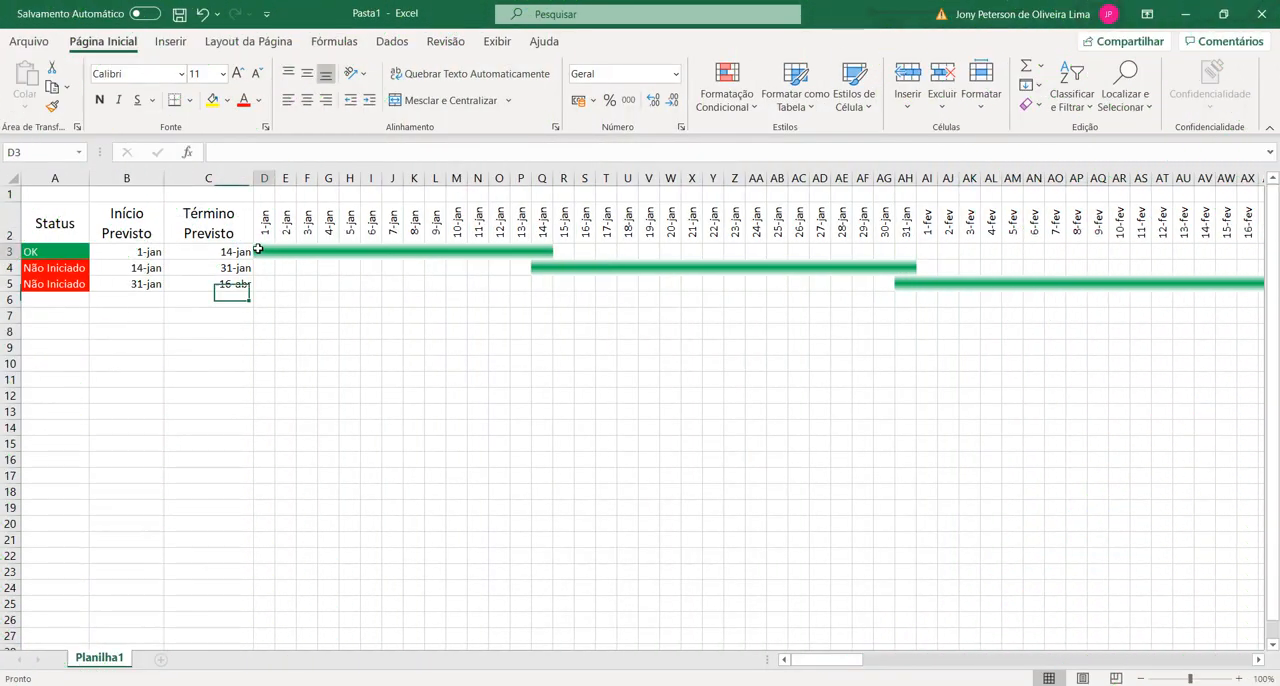
pyautogui.click(496, 44)
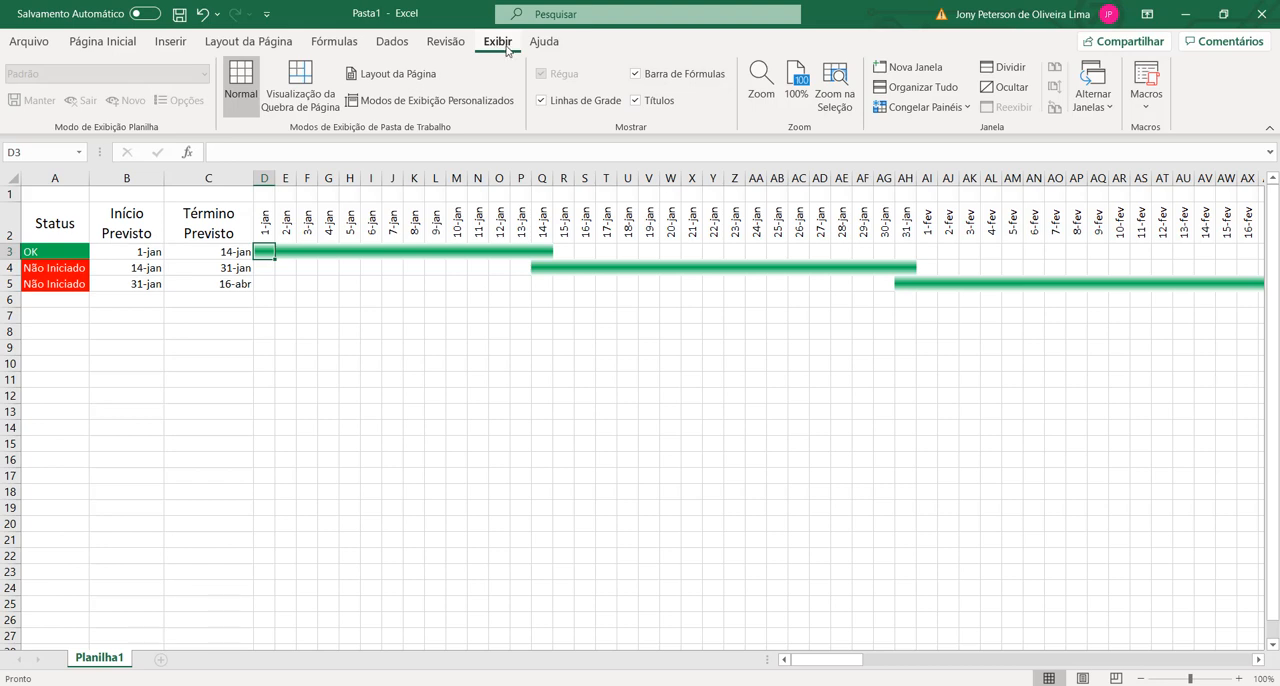
pyautogui.click(955, 108)
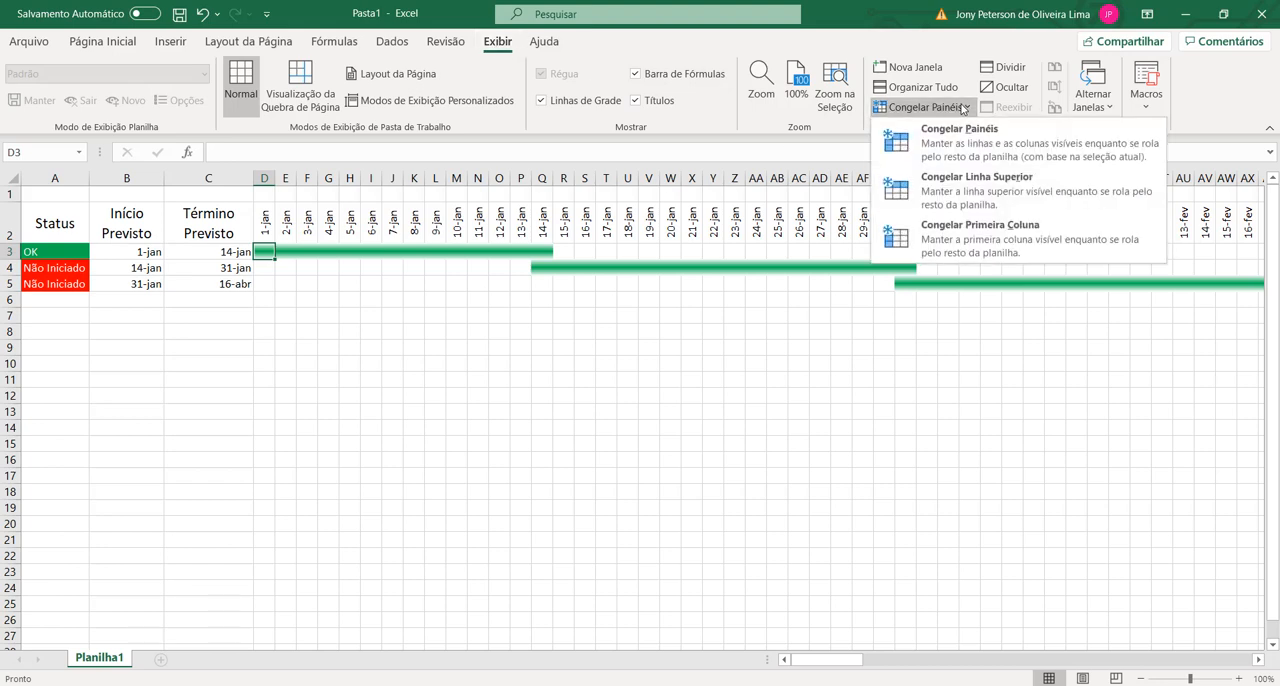
pyautogui.click(937, 152)
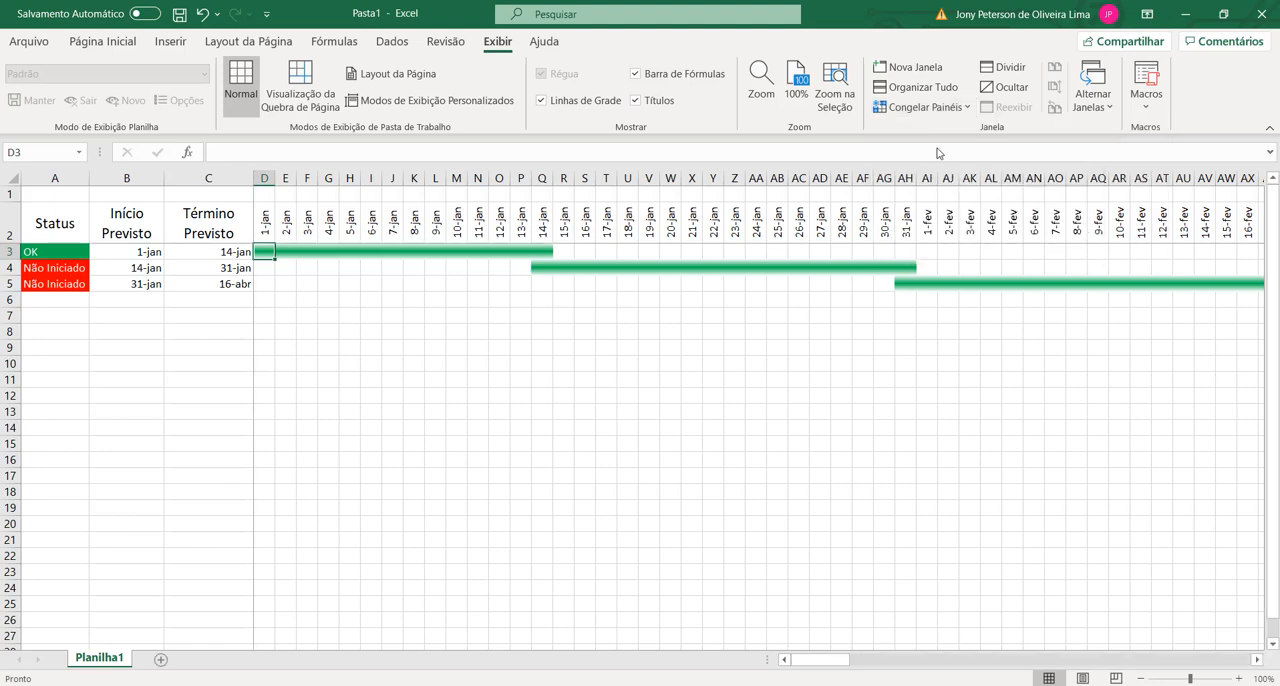
pyautogui.scroll(-1, 1255, 291)
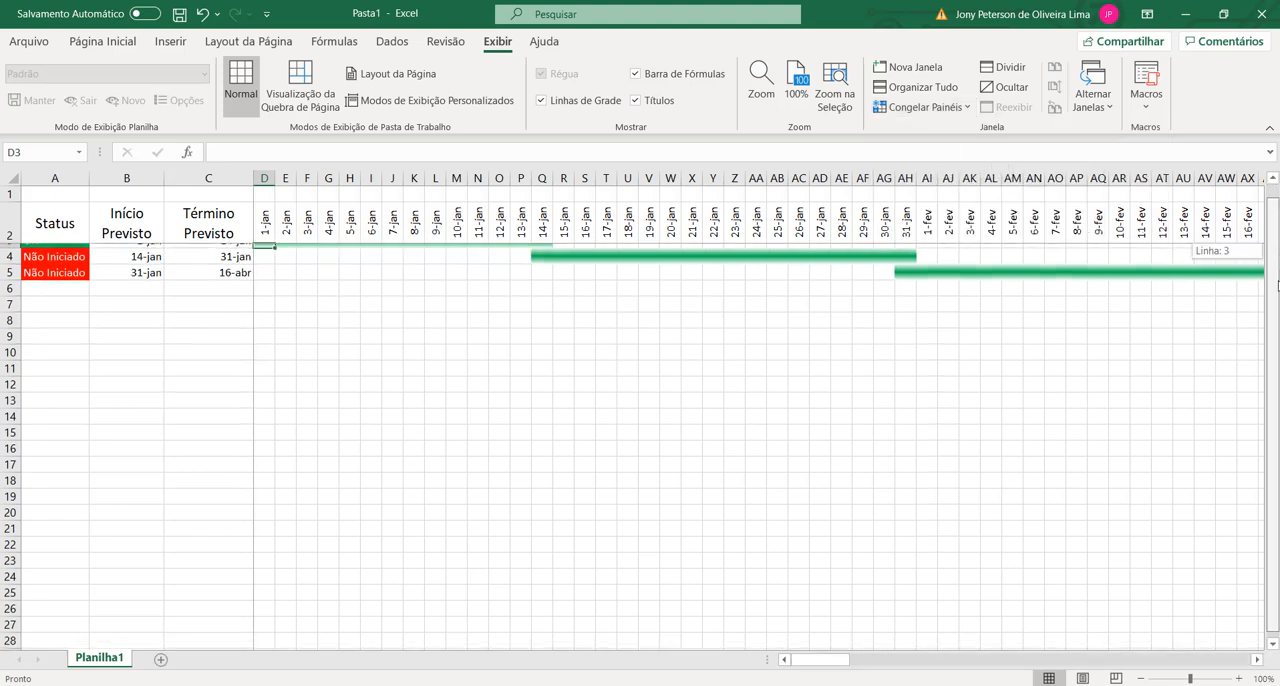
pyautogui.scroll(-4, 509, 492)
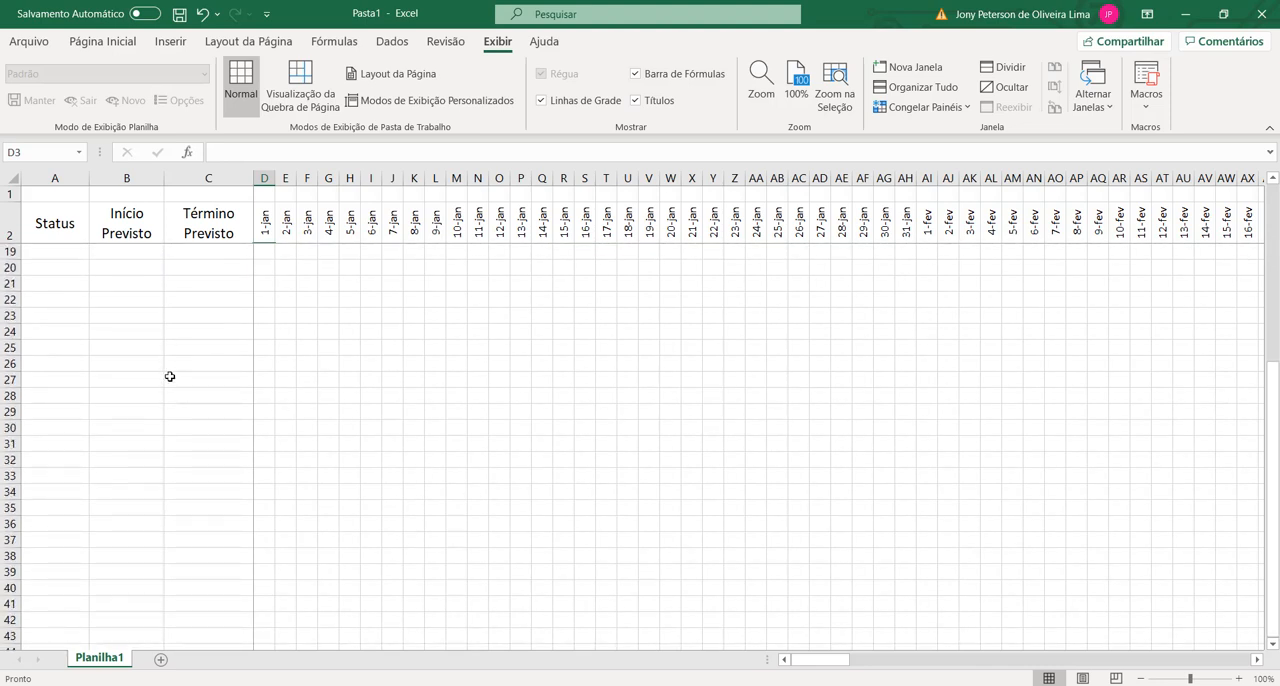
pyautogui.scroll(1, 170, 376)
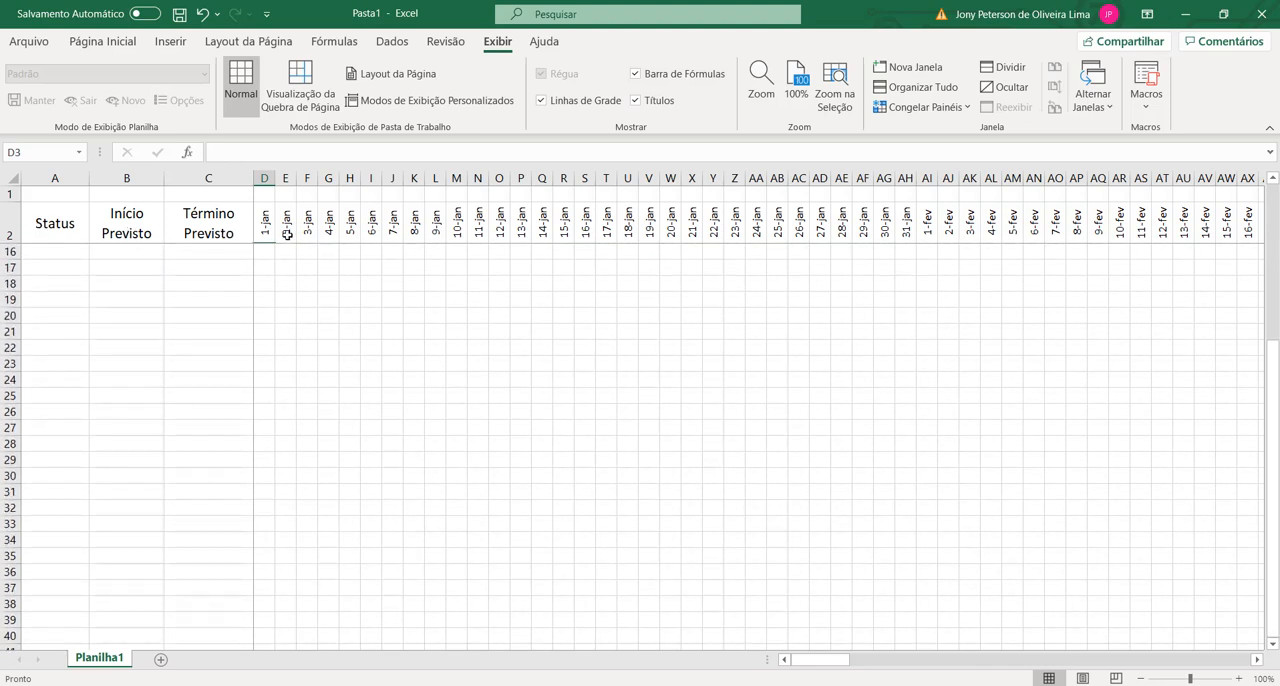
pyautogui.scroll(4, 151, 329)
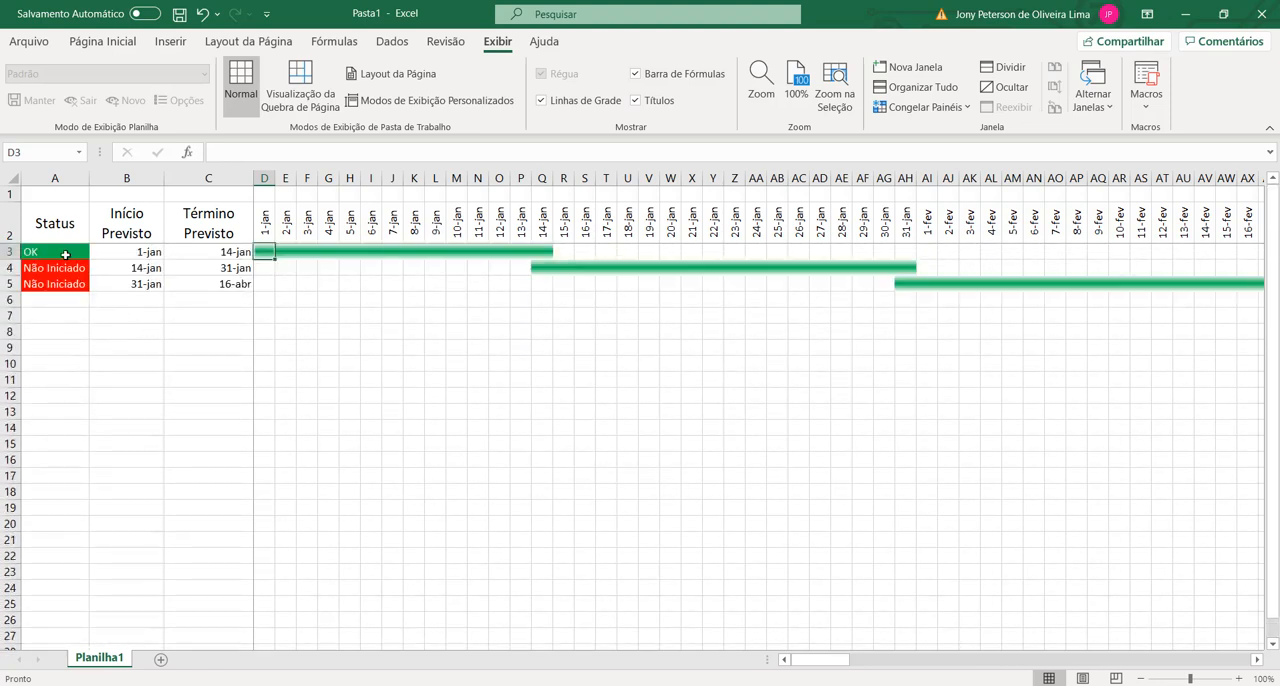
pyautogui.click(170, 362)
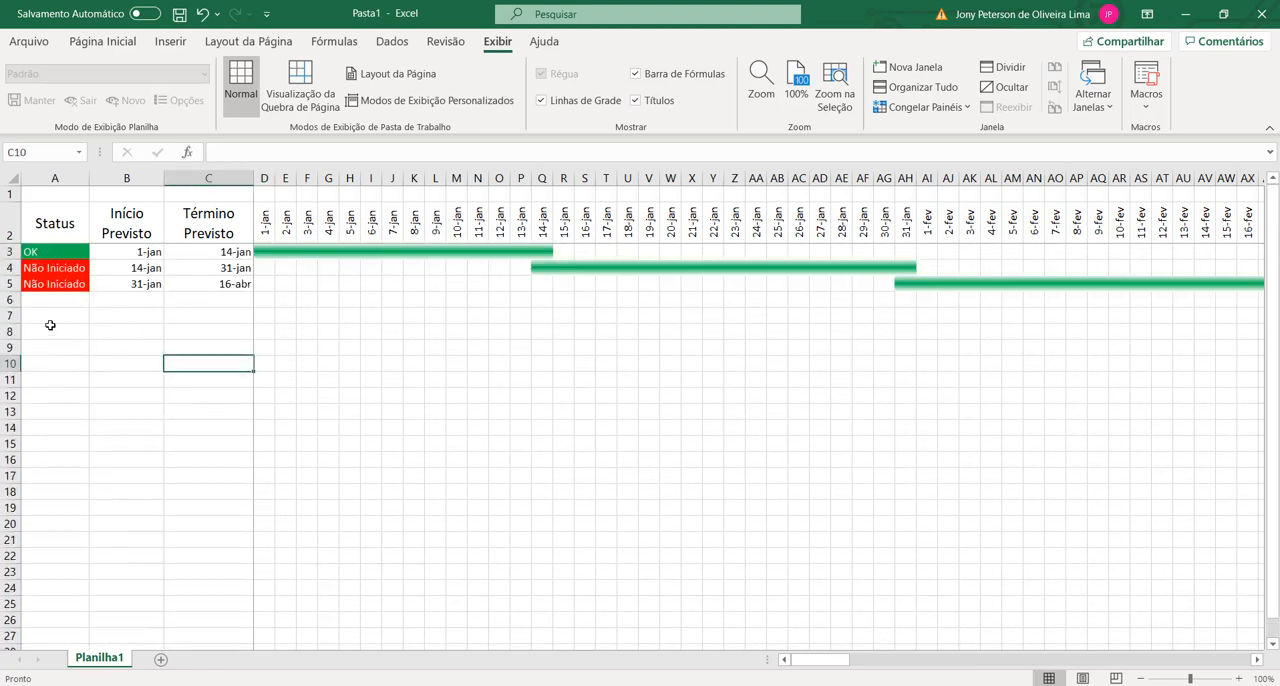
pyautogui.click(50, 315)
pyautogui.click(76, 430)
pyautogui.click(50, 364)
pyautogui.click(70, 350)
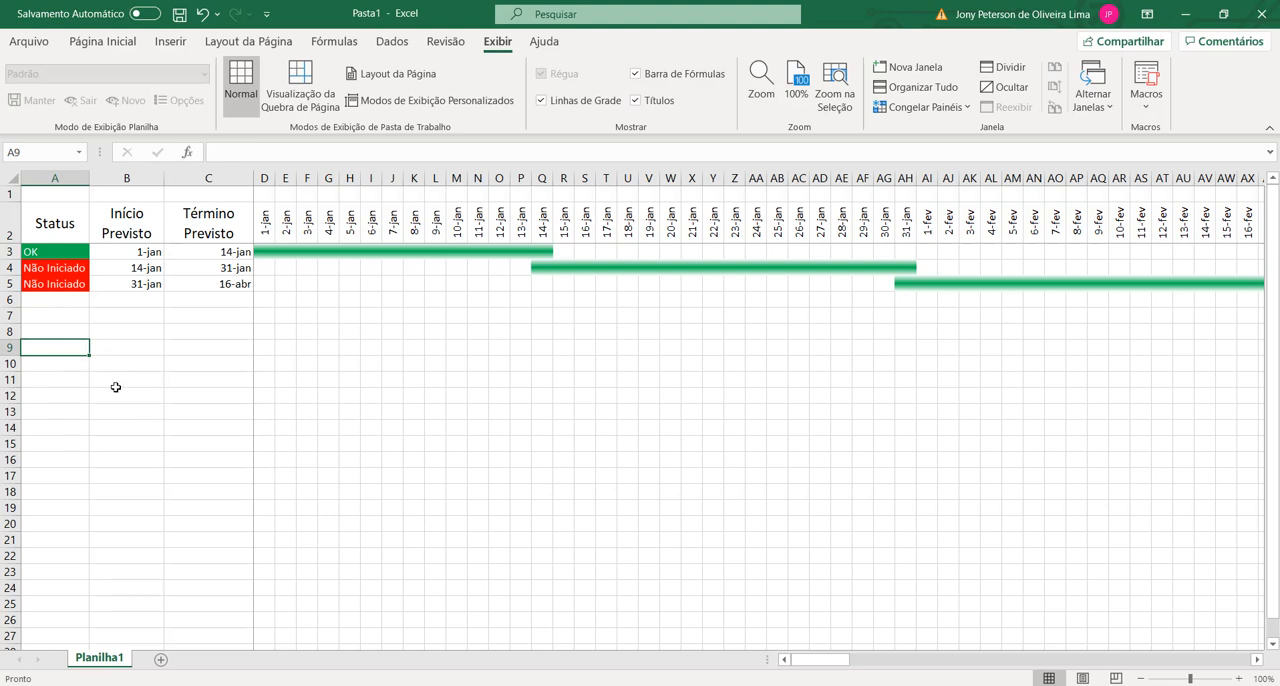
pyautogui.write('ET')
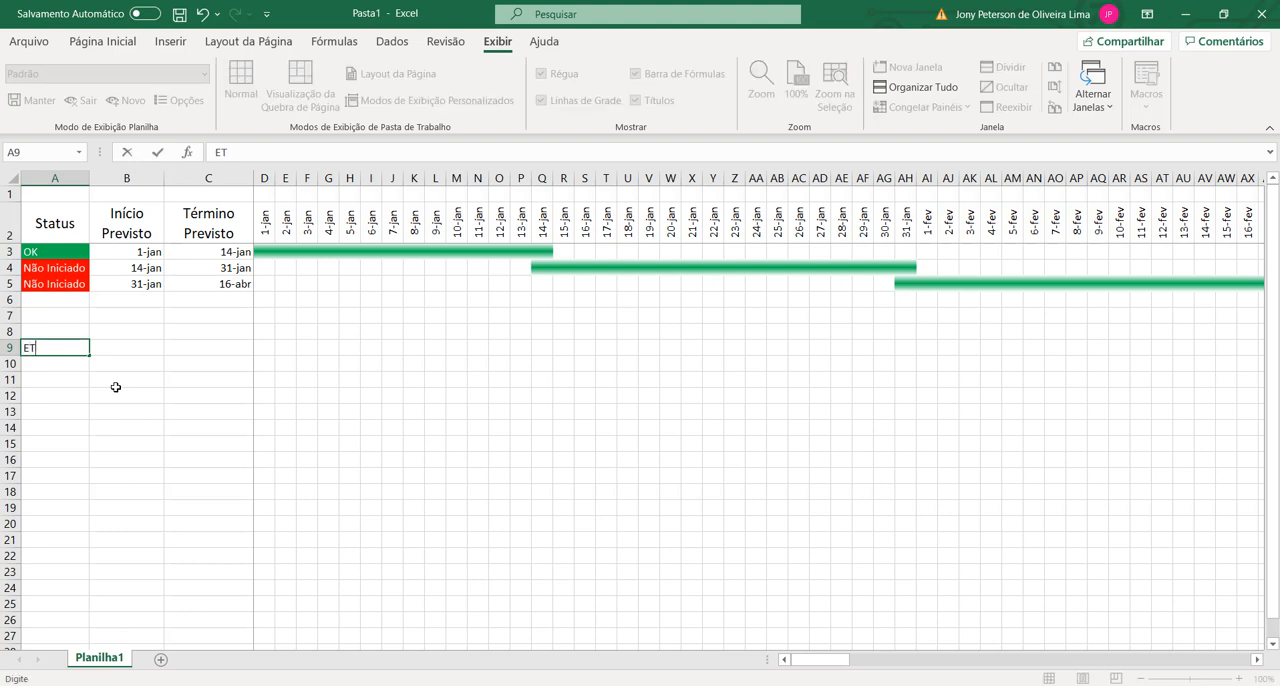
pyautogui.press('Escape')
# Step: Enter the summary heading ETAPAS in A10 and the label Concluídas in A11
pyautogui.press('Down')
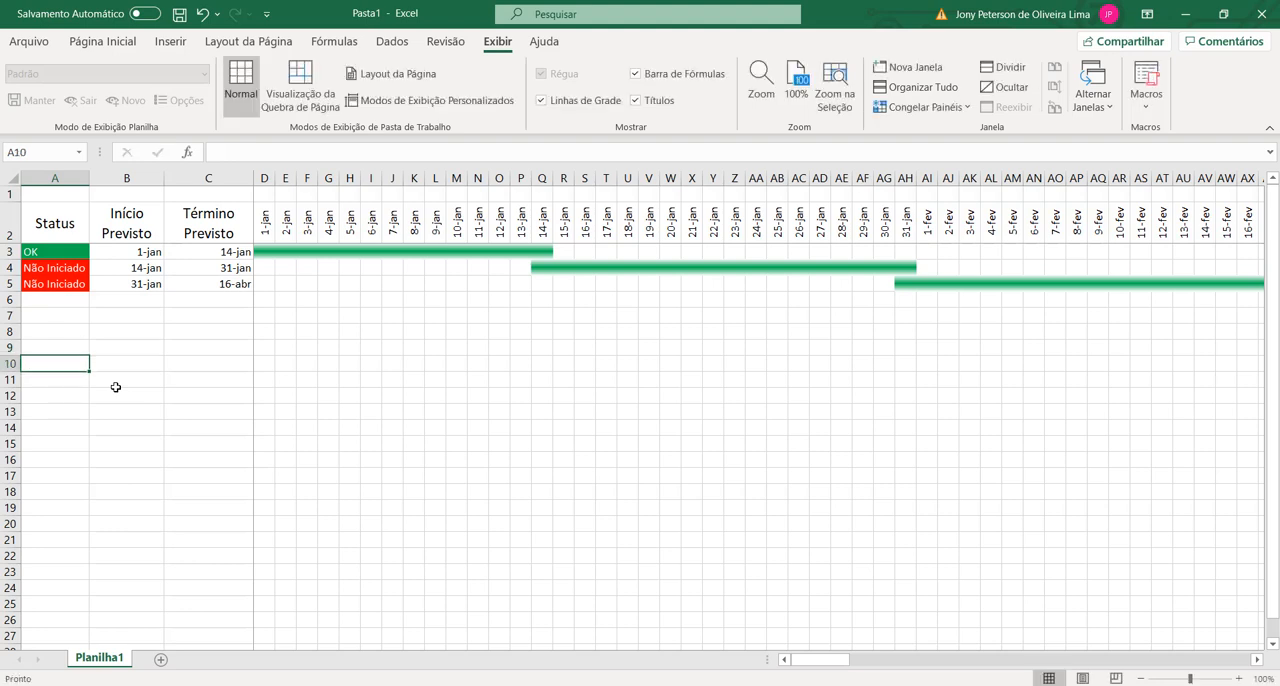
pyautogui.write('ETAPAS')
pyautogui.press('Return')
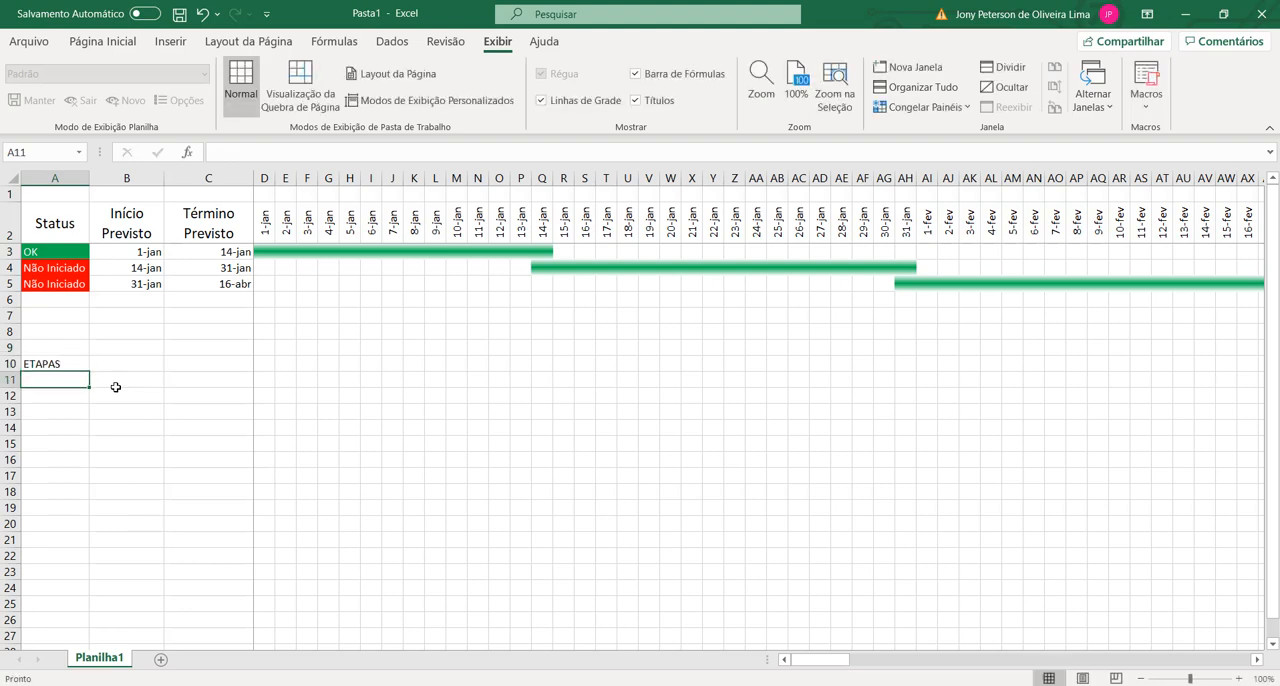
pyautogui.write('Conclu')
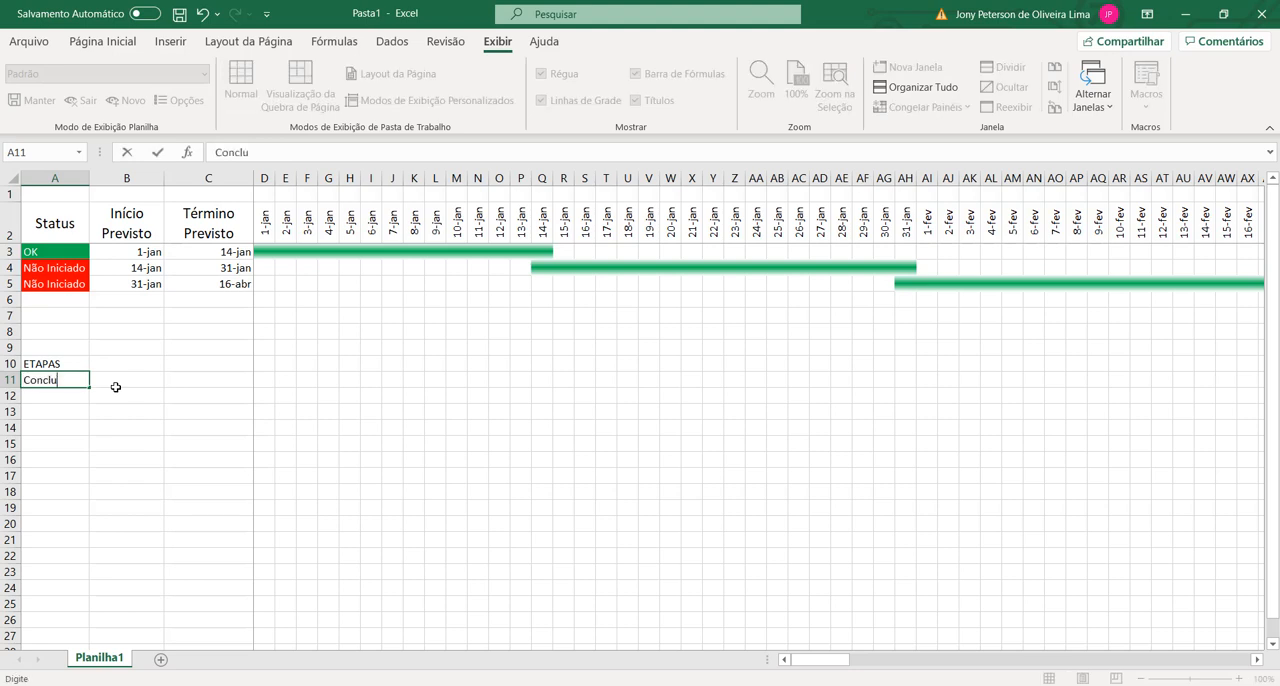
pyautogui.write('ídas')
pyautogui.press('Return')
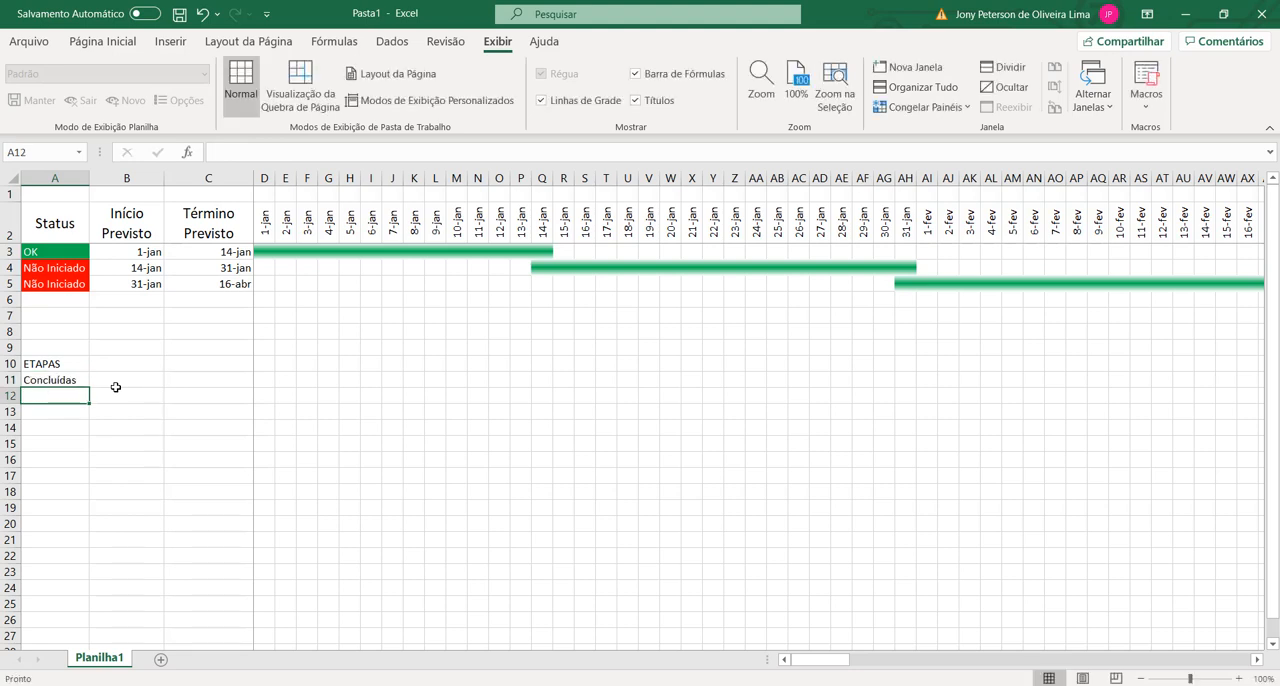
# Step: Enter the label Não Concluídas in A12 and fit column A's width to its contents
pyautogui.write('NÃ')
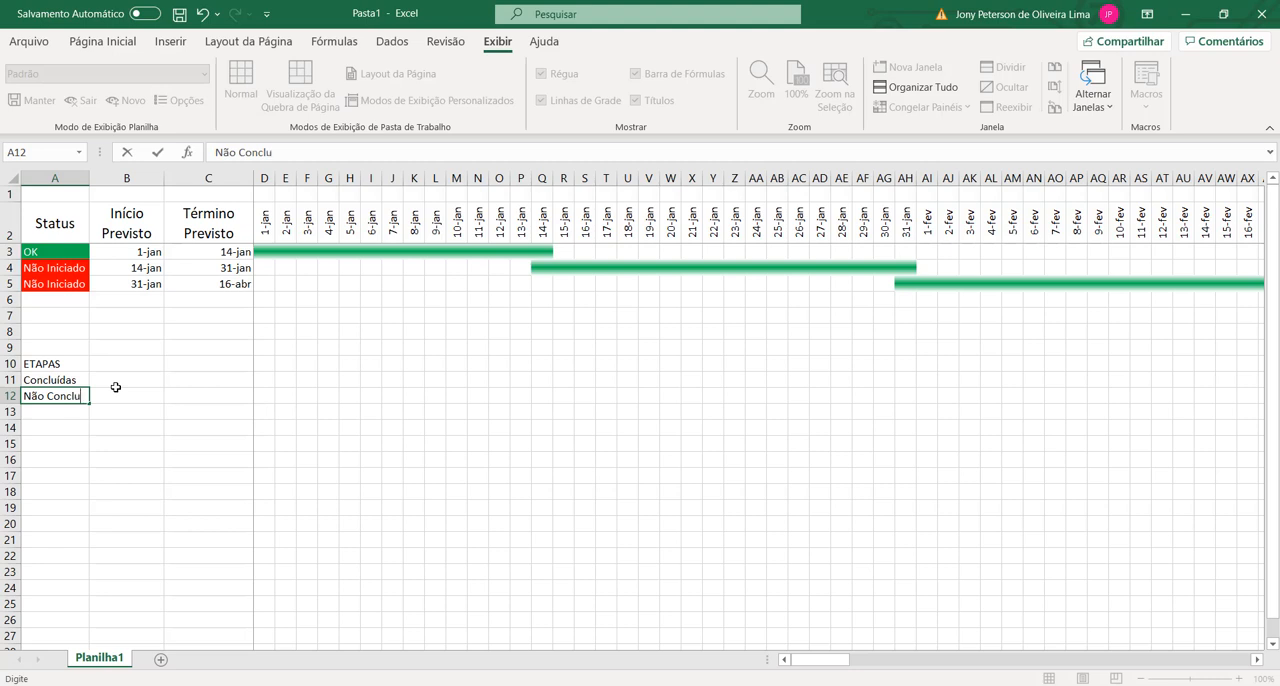
pyautogui.write('o Concluídas')
pyautogui.press('Return')
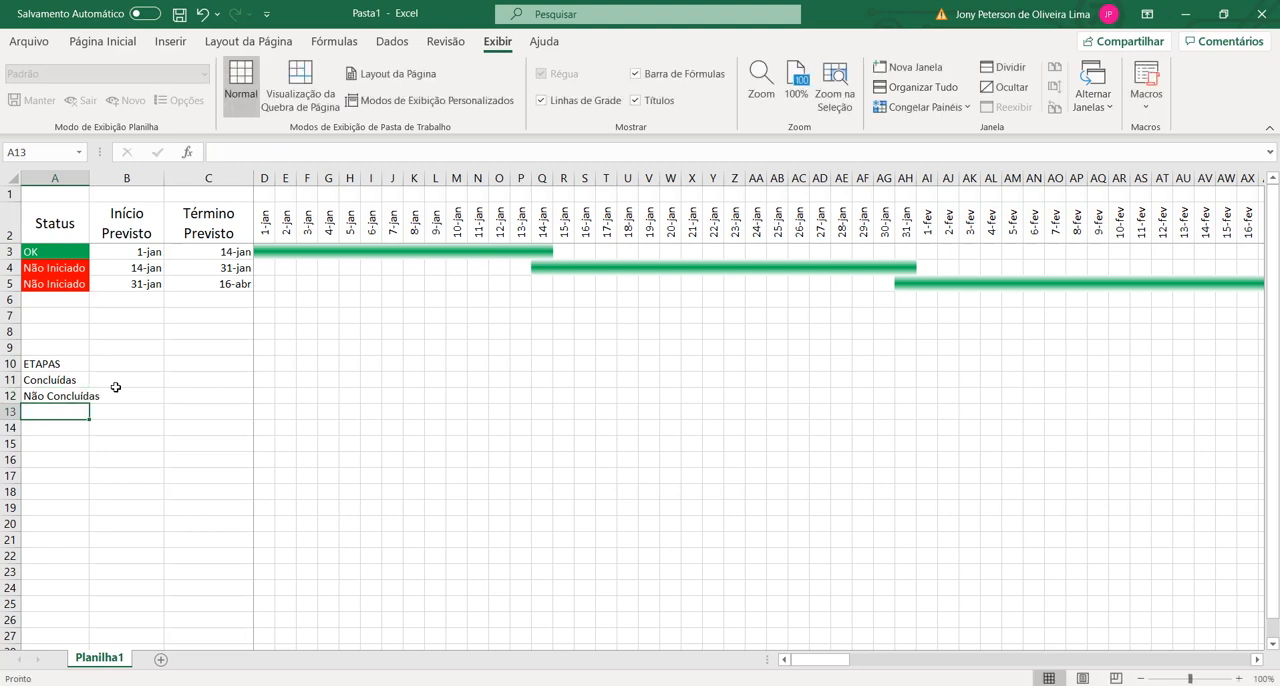
pyautogui.doubleClick(93, 177)
# Step: Fill the Concluídas cell A11 with green and the Não Concluídas cell A12 with red
pyautogui.click(70, 381)
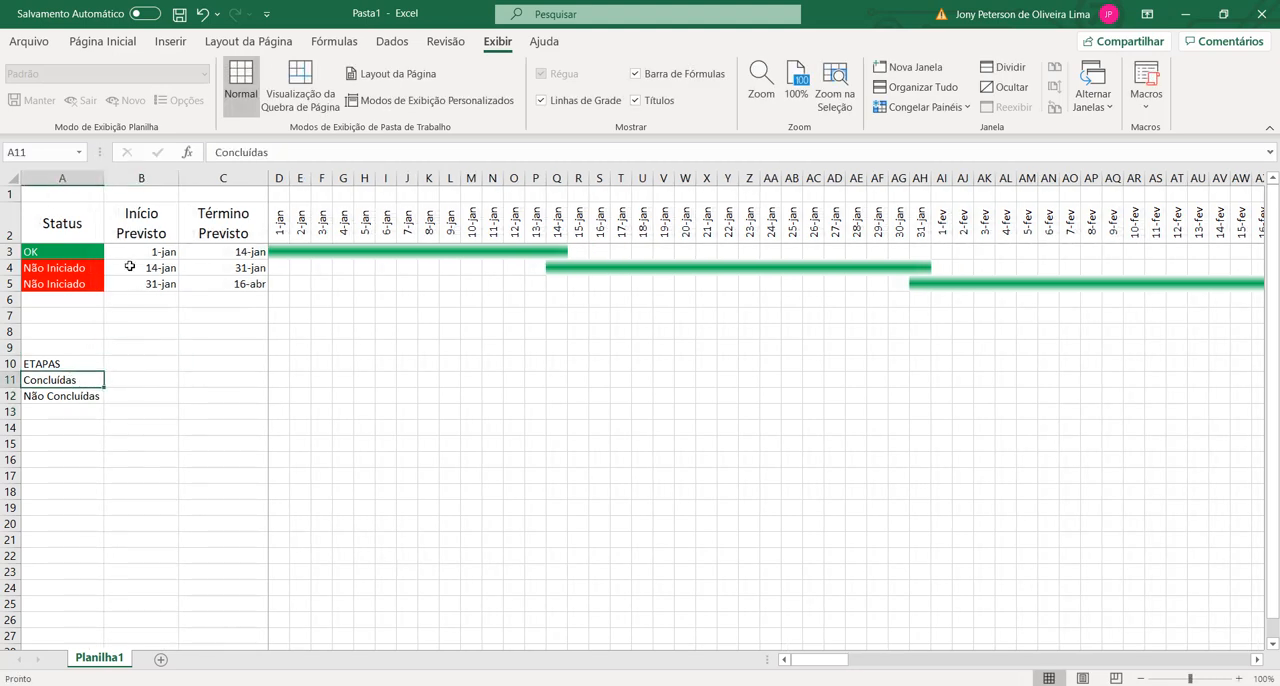
pyautogui.click(122, 43)
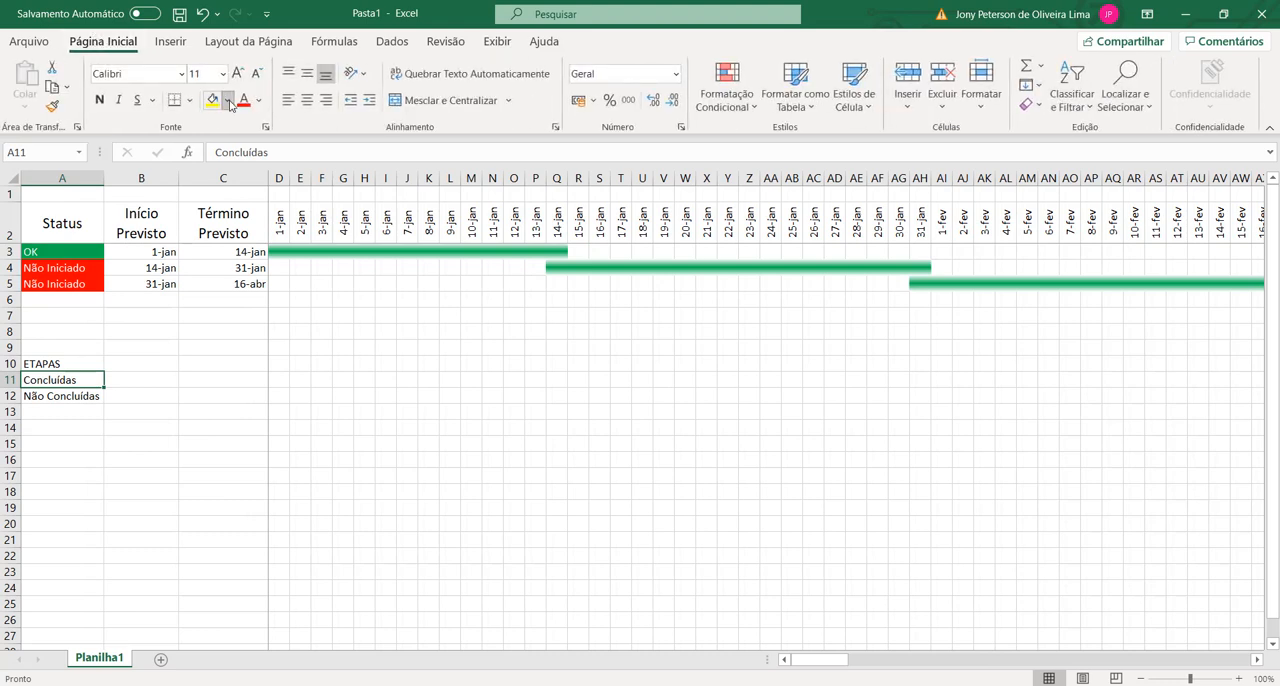
pyautogui.click(228, 100)
pyautogui.click(277, 256)
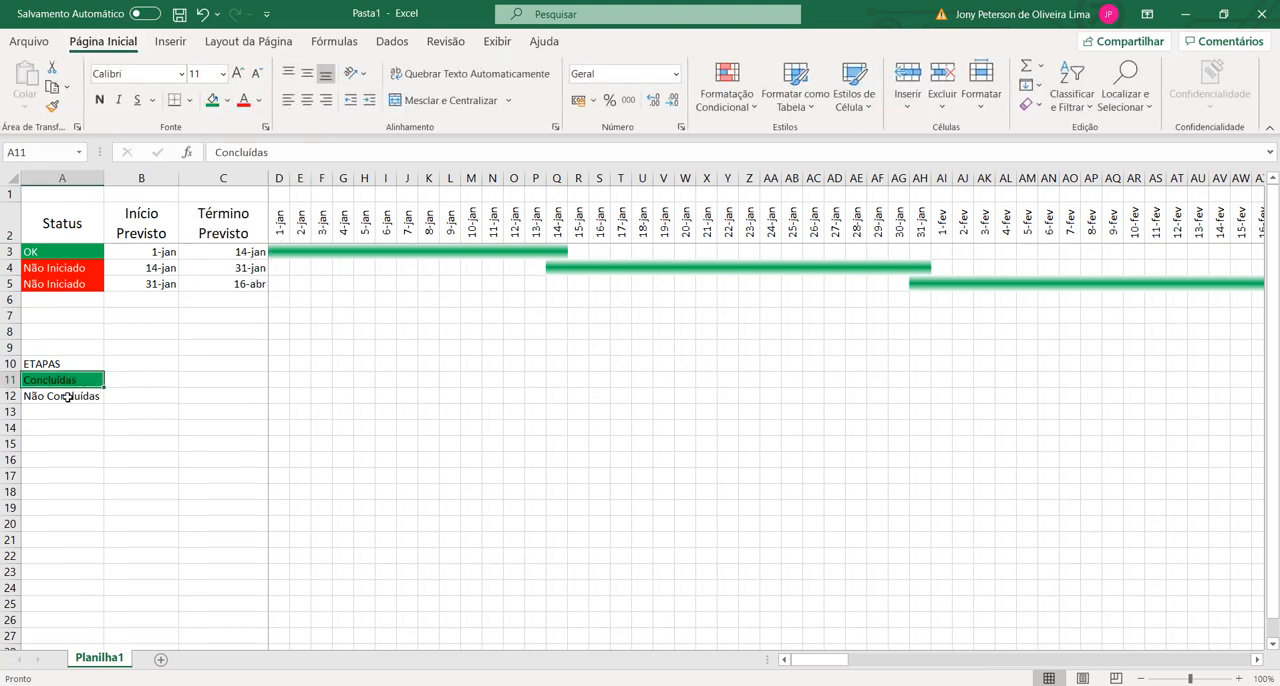
pyautogui.press('Down')
pyautogui.click(228, 100)
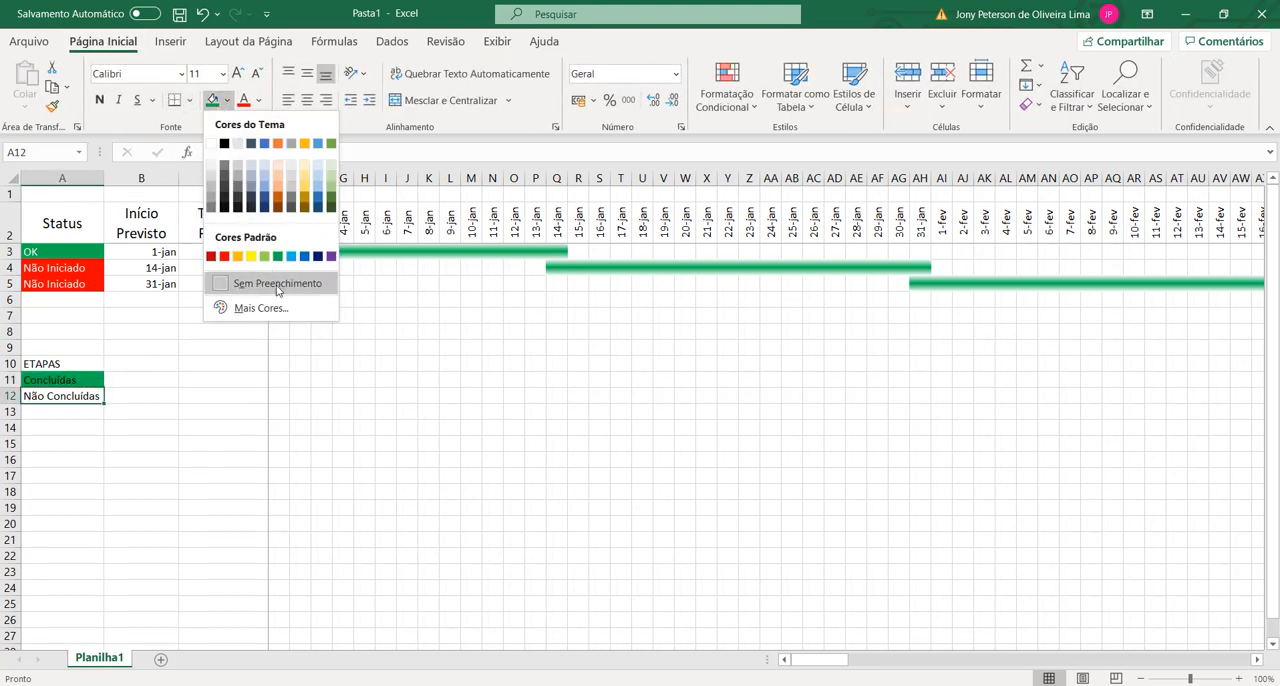
pyautogui.click(224, 256)
# Step: Set the font color of the summary labels in A11:A12 to white
pyautogui.moveTo(60, 380); pyautogui.dragTo(60, 396)
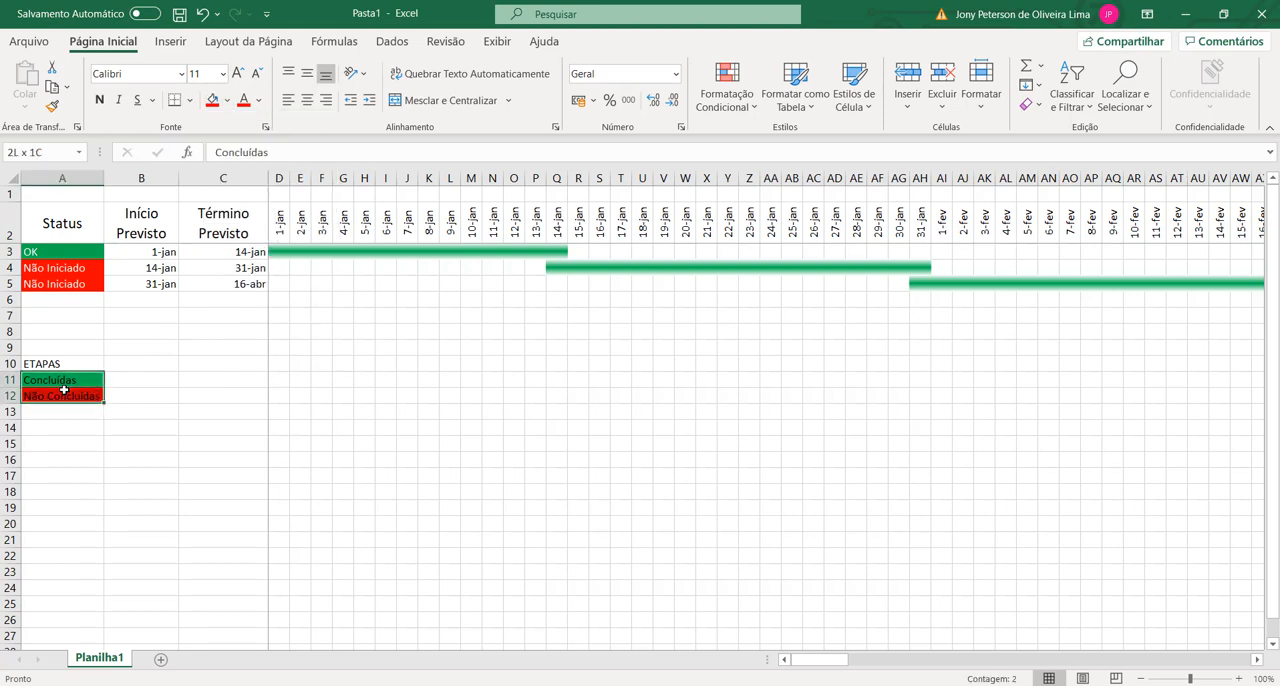
pyautogui.click(258, 100)
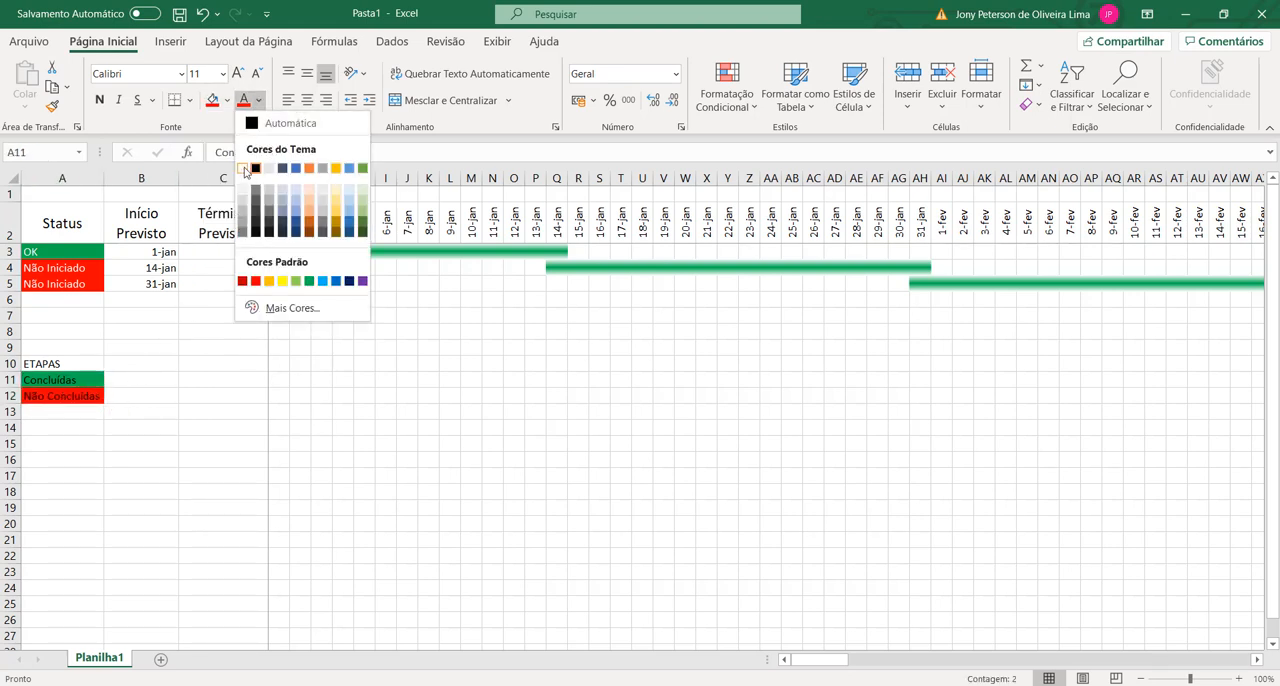
pyautogui.click(250, 172)
pyautogui.click(147, 375)
# Step: Merge and center the ETAPAS heading across A10:B10, and make it bold at font size 12
pyautogui.moveTo(68, 364); pyautogui.dragTo(136, 360)
pyautogui.click(94, 398)
pyautogui.moveTo(54, 364); pyautogui.dragTo(114, 364)
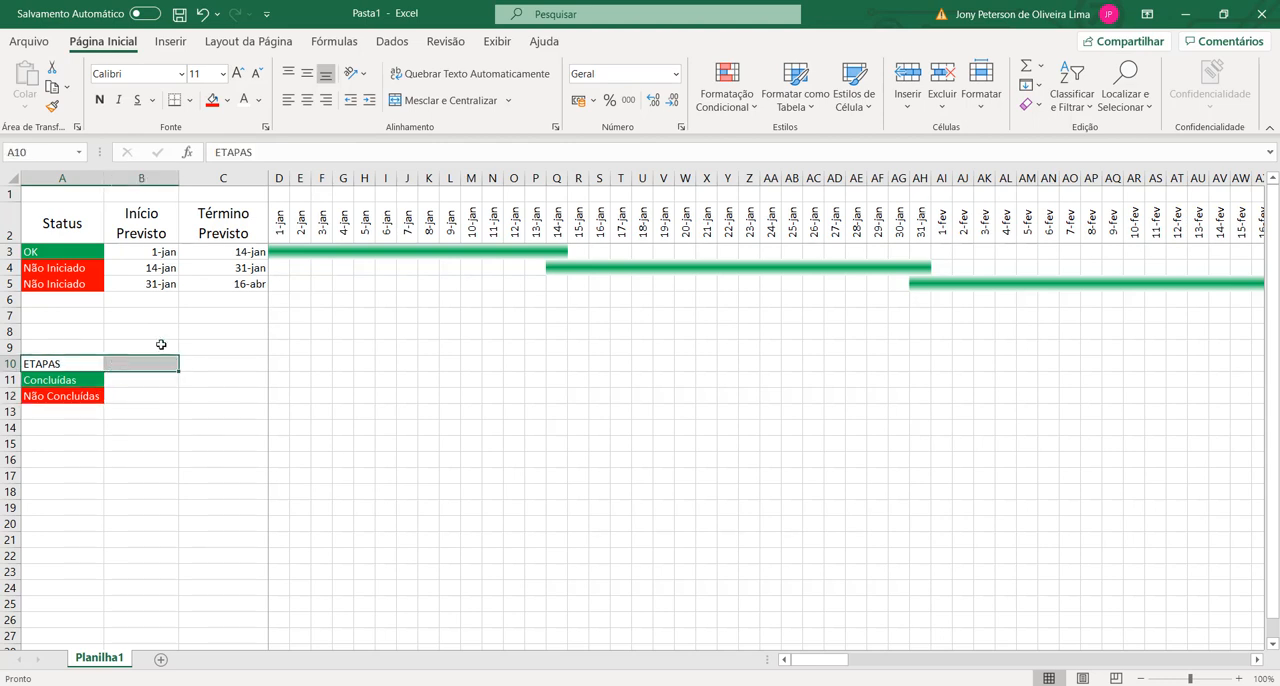
pyautogui.click(463, 101)
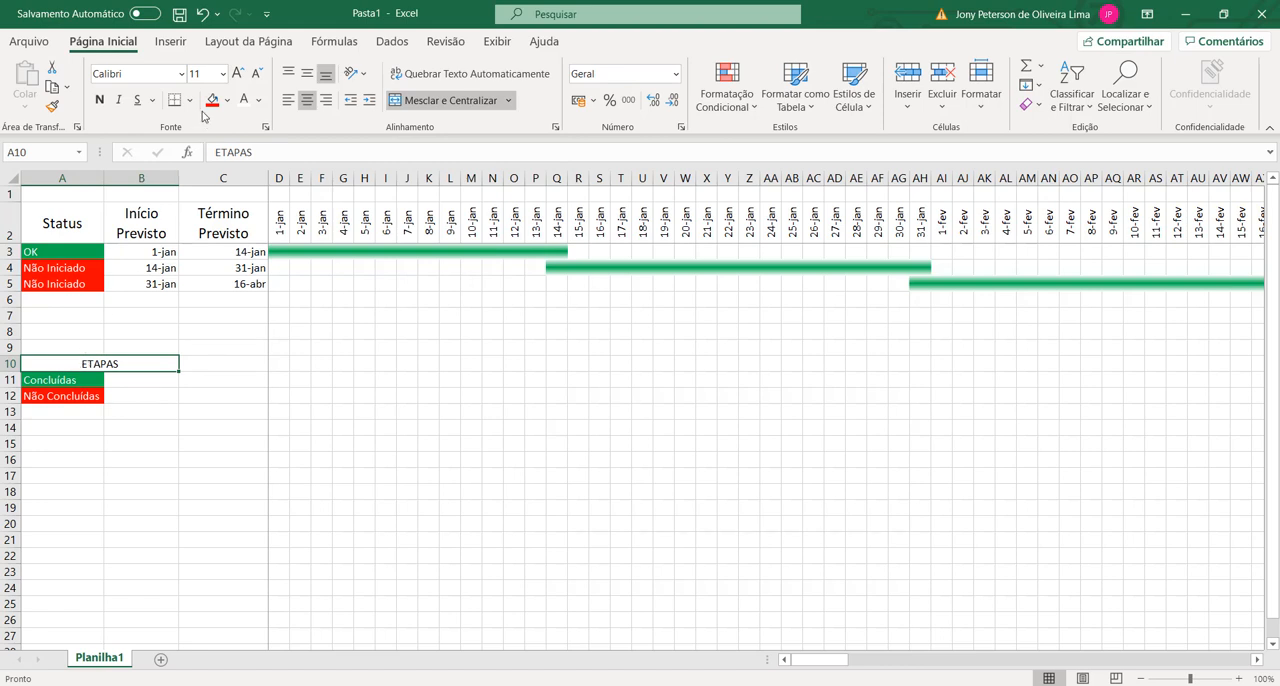
pyautogui.click(237, 73)
pyautogui.click(99, 100)
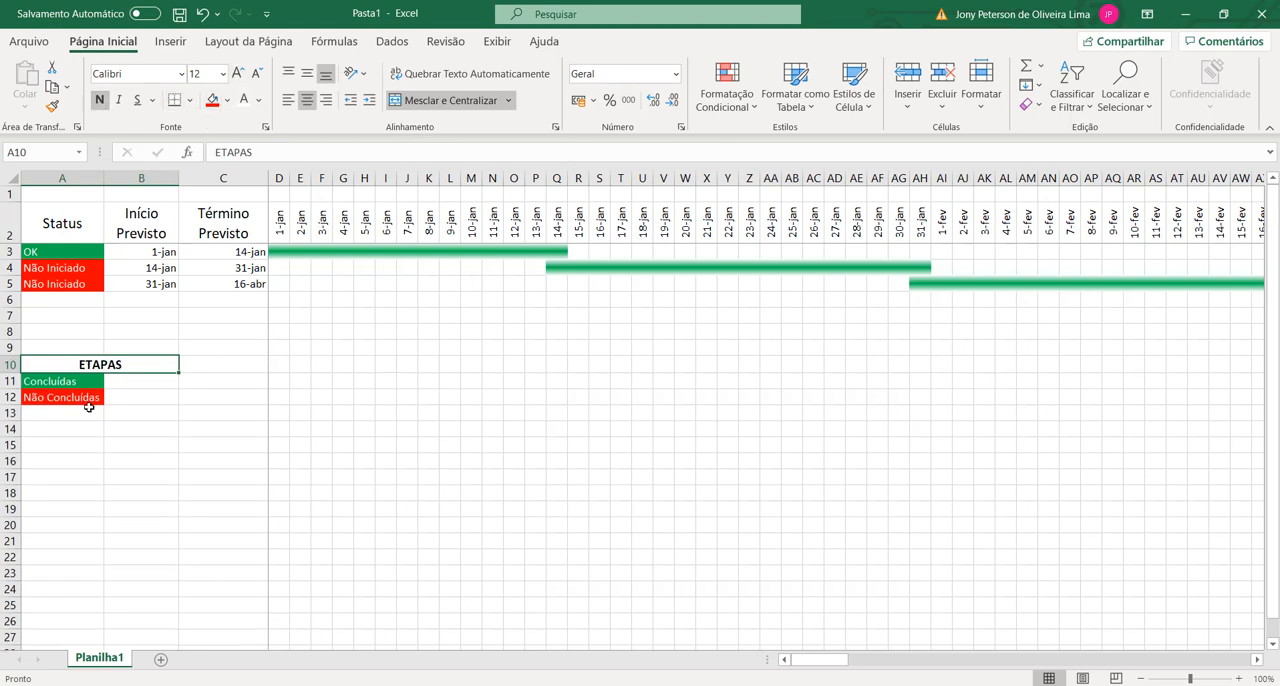
pyautogui.moveTo(66, 382); pyautogui.dragTo(68, 396)
pyautogui.click(120, 393)
pyautogui.click(119, 382)
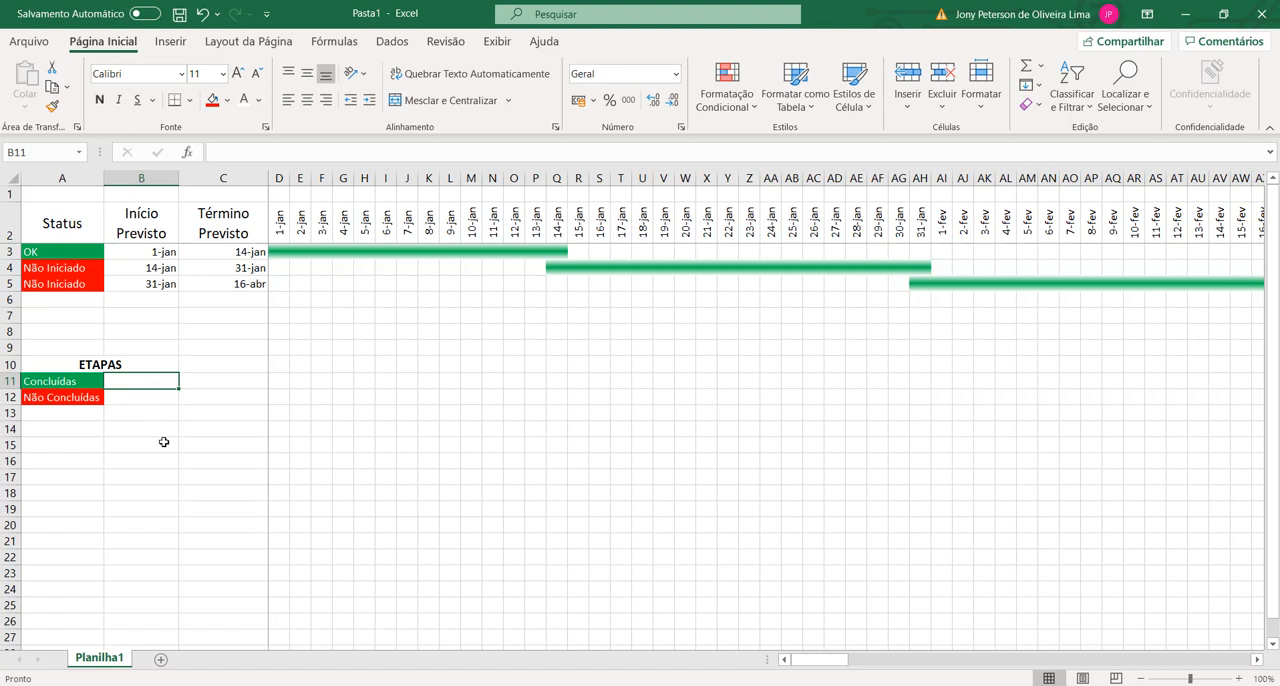
pyautogui.click(125, 397)
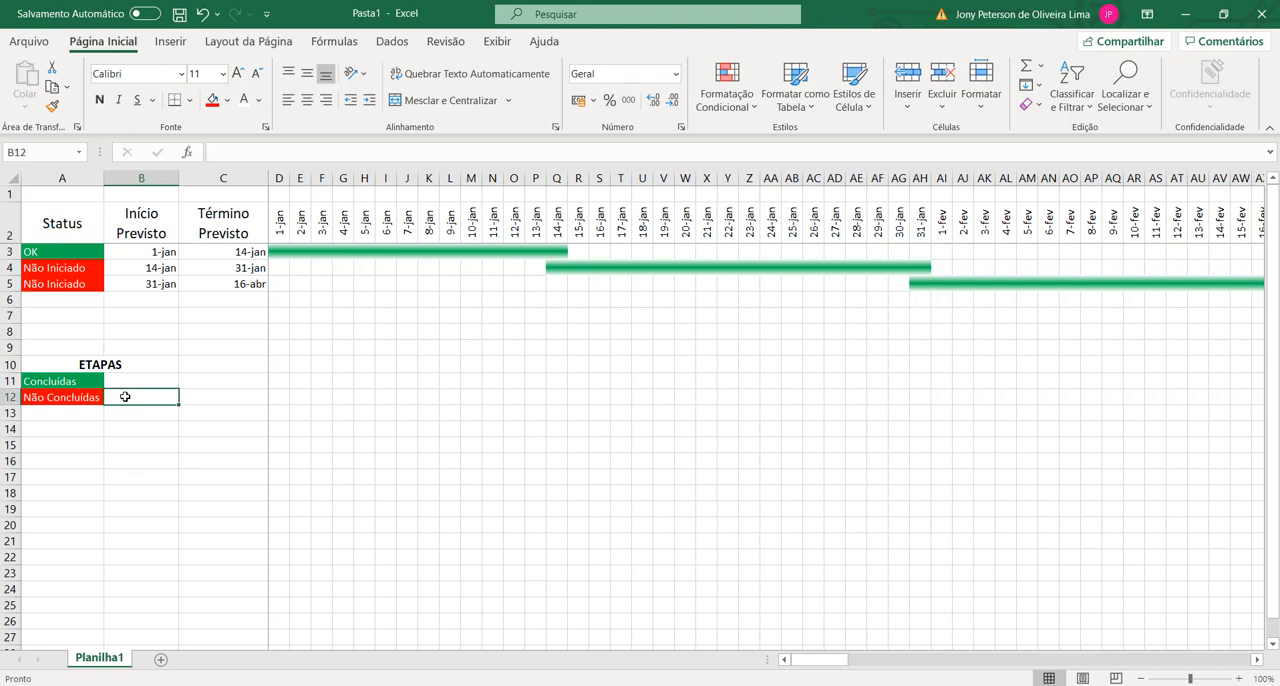
# Step: Count the completed stages in B11 with the formula =CONT.SE(A3:A8;"OK")
pyautogui.click(128, 385)
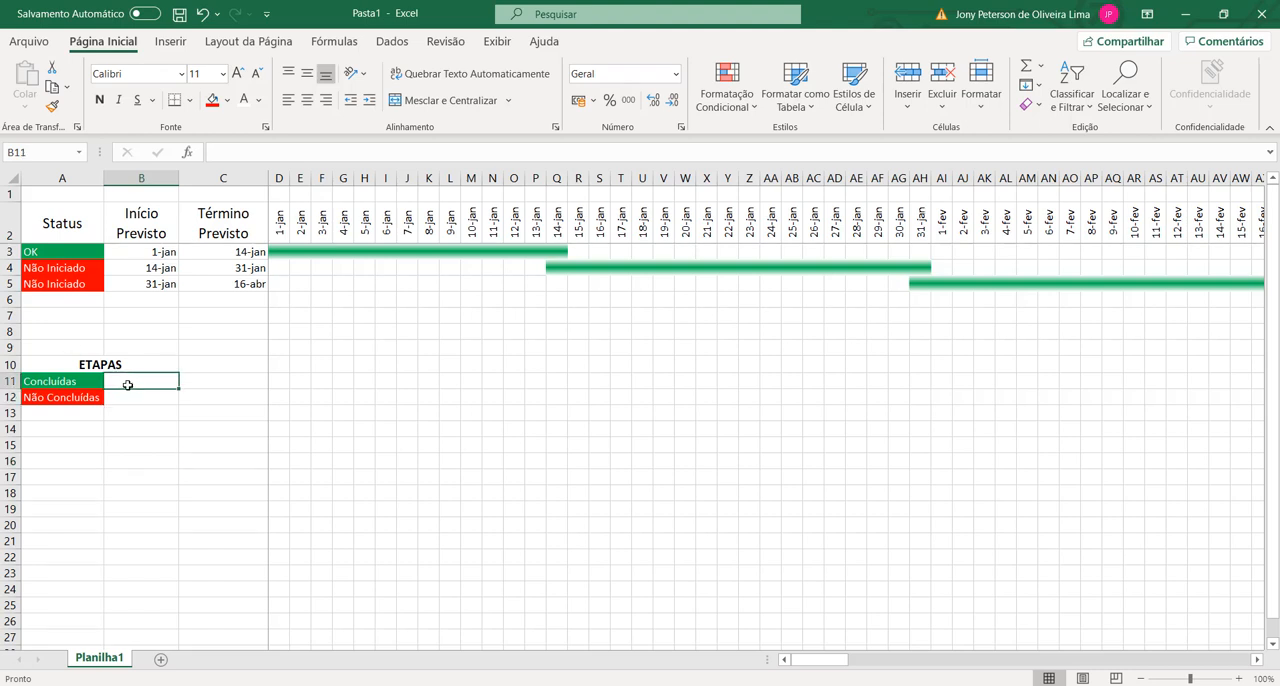
pyautogui.write('=cont')
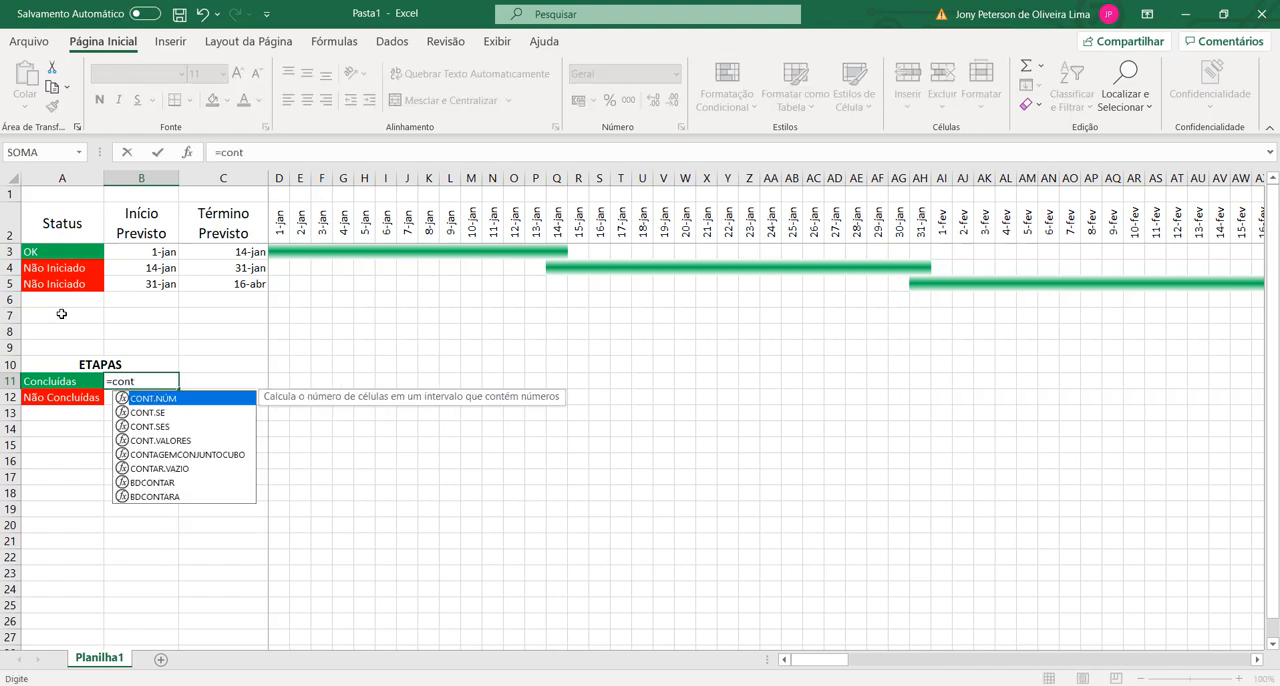
pyautogui.write('.se(')
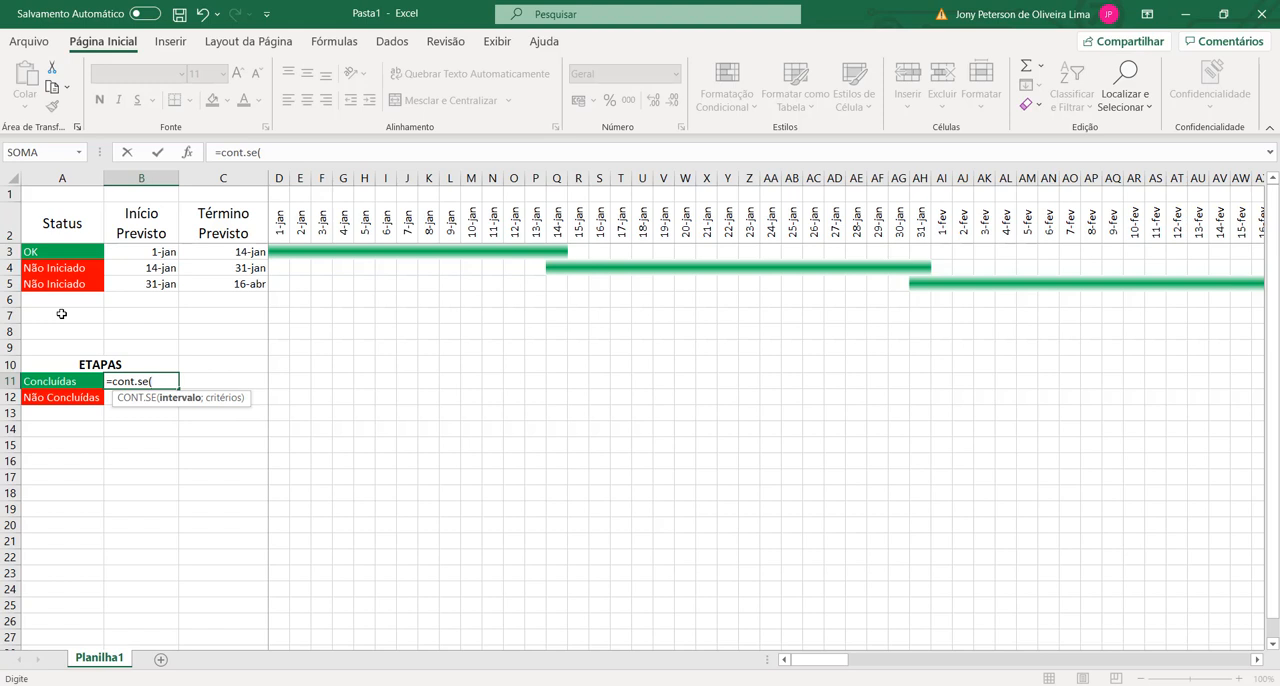
pyautogui.moveTo(57, 250); pyautogui.dragTo(64, 334)
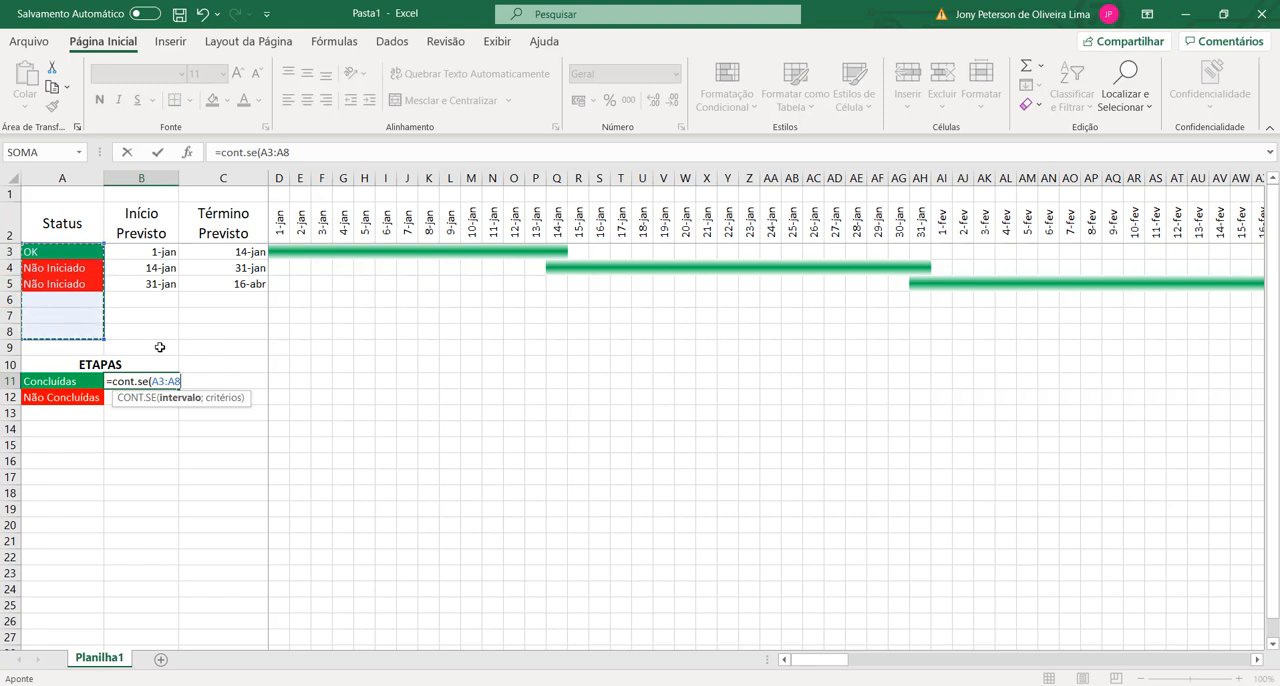
pyautogui.write(';"OK')
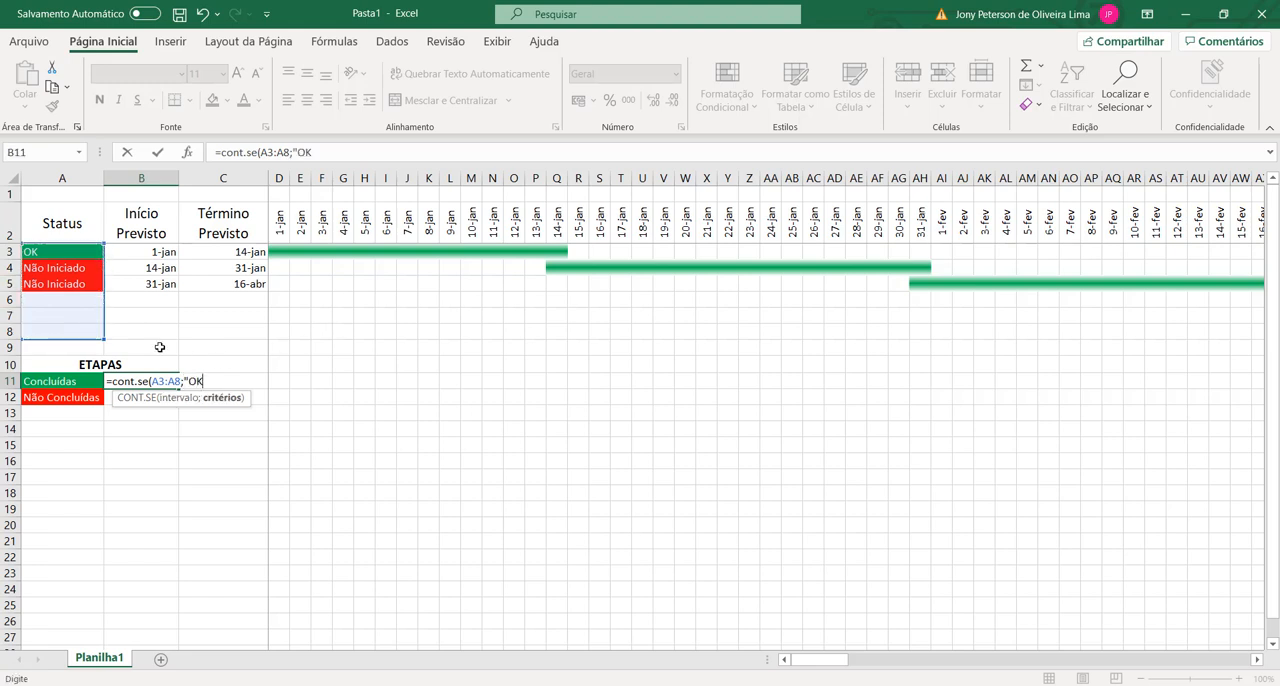
pyautogui.write('")')
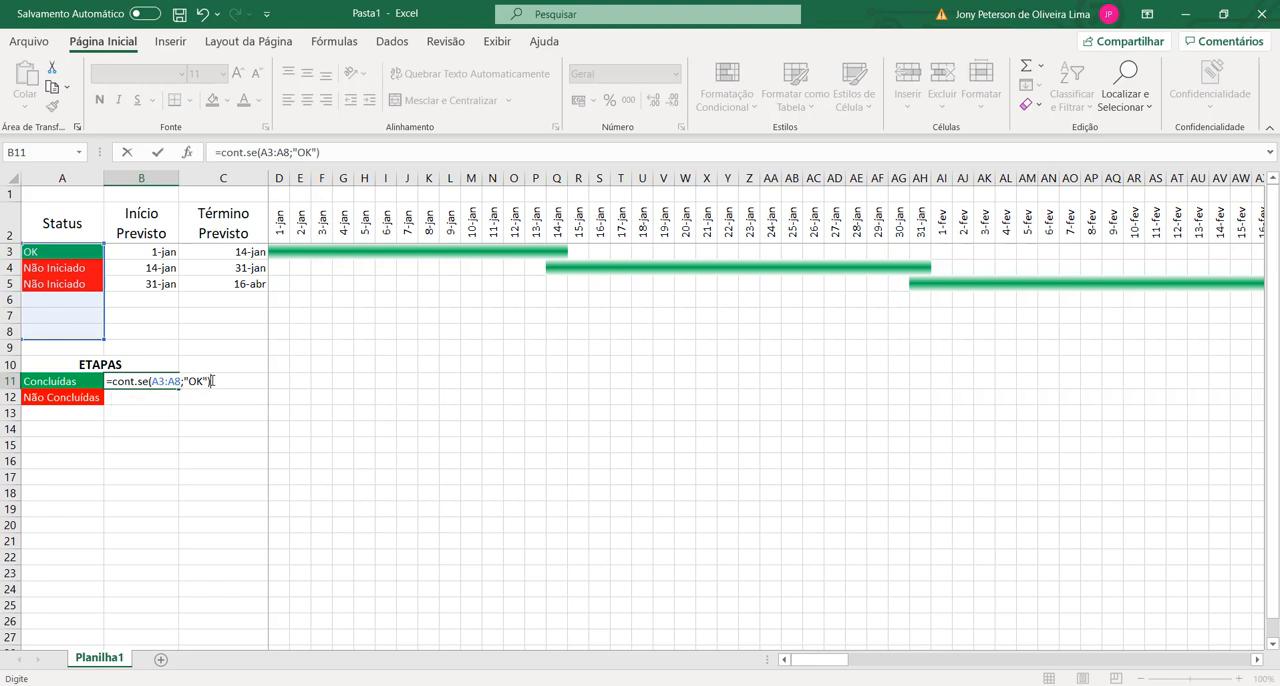
pyautogui.press('Return')
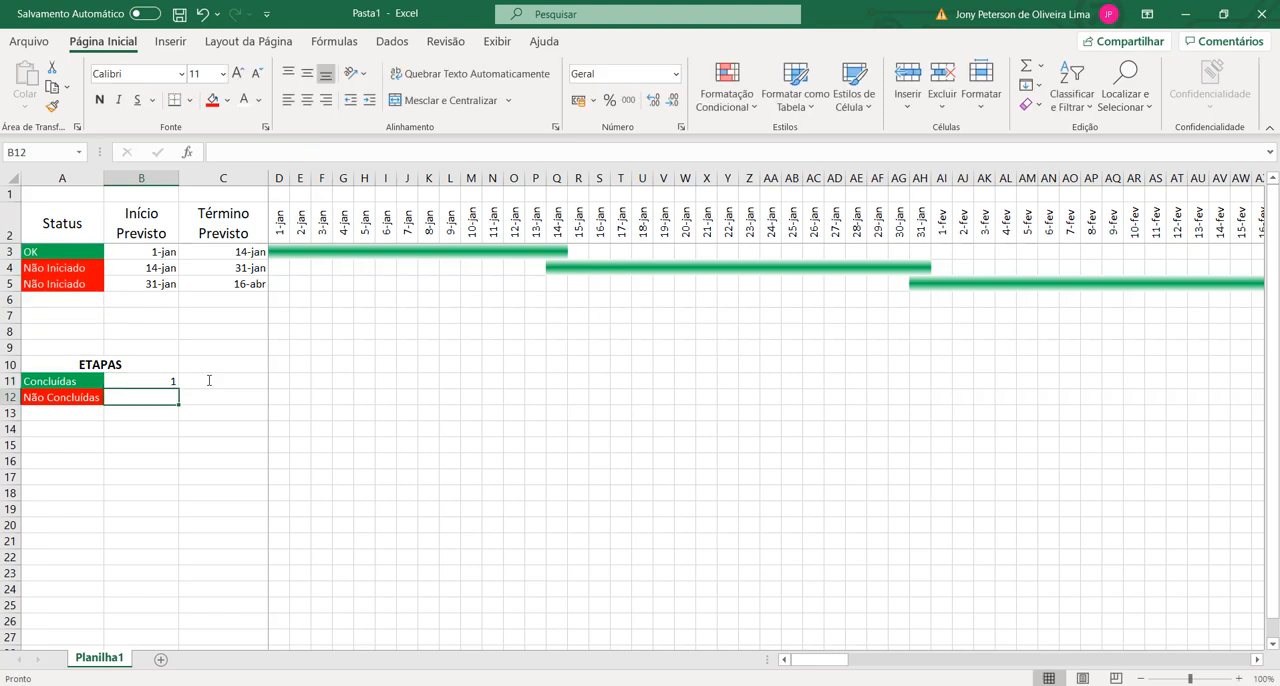
# Step: Switch the status in A4 to OK to test the Concluídas count, and set it back to Não Iniciado
pyautogui.click(75, 273)
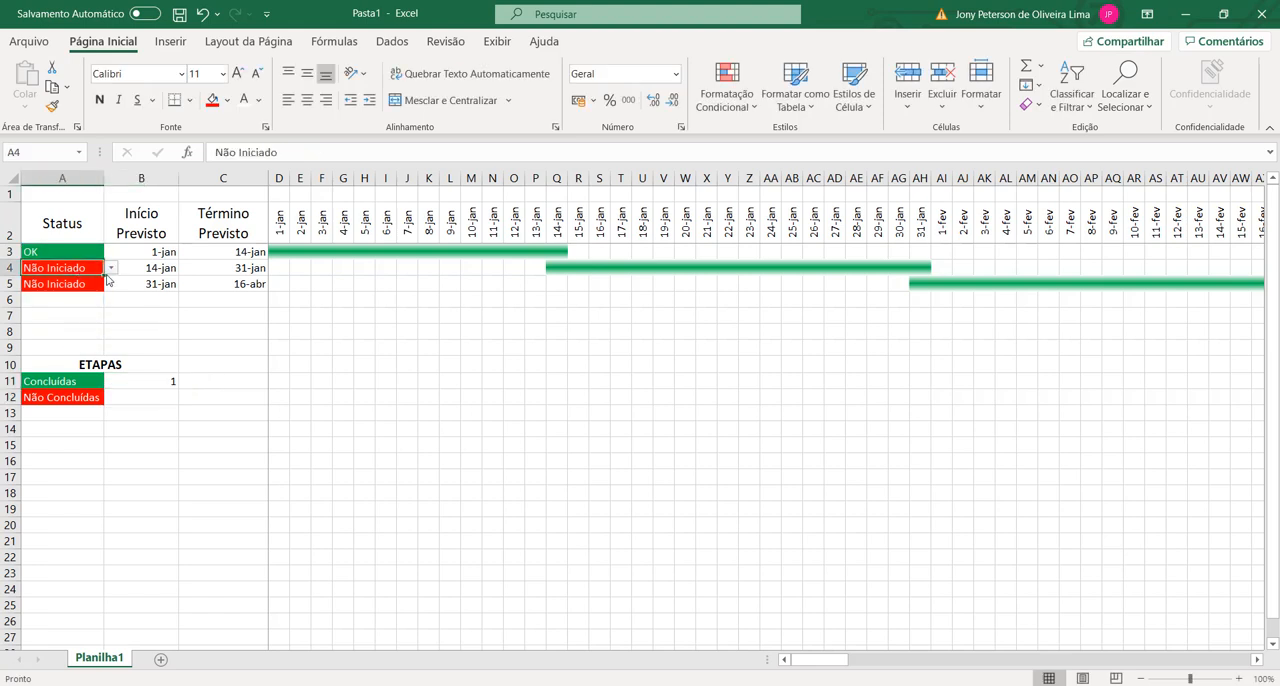
pyautogui.click(110, 268)
pyautogui.click(75, 293)
pyautogui.click(110, 268)
pyautogui.click(66, 284)
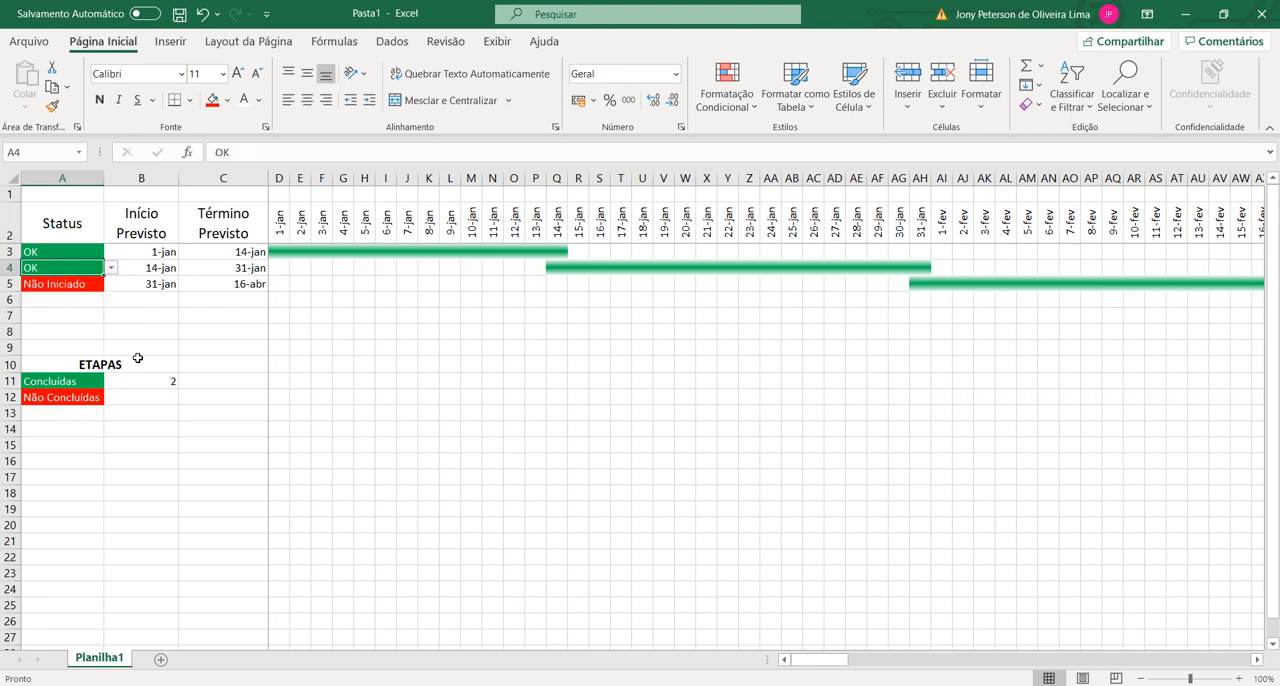
pyautogui.click(111, 268)
pyautogui.click(86, 297)
# Step: Count the uncompleted stages in B12 with the formula =CONT.SE(A3:A8;"Não Iniciado")
pyautogui.click(150, 397)
pyautogui.write('=')
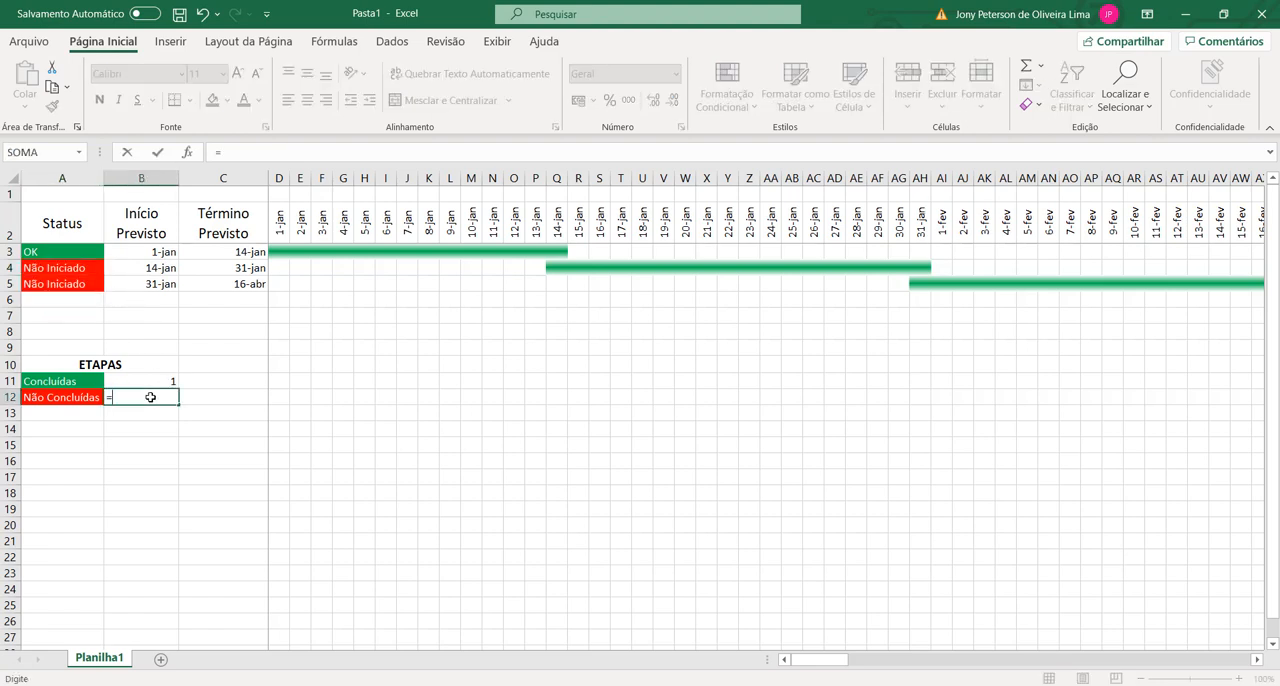
pyautogui.write('cont')
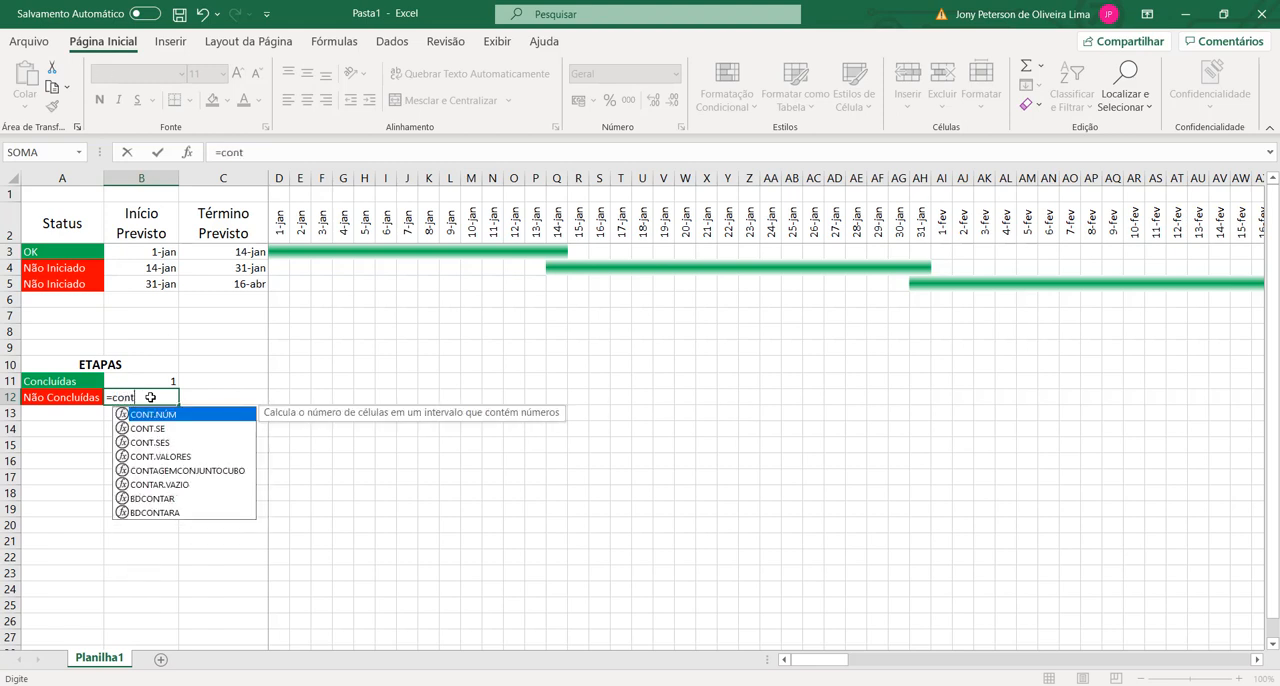
pyautogui.write('.se(')
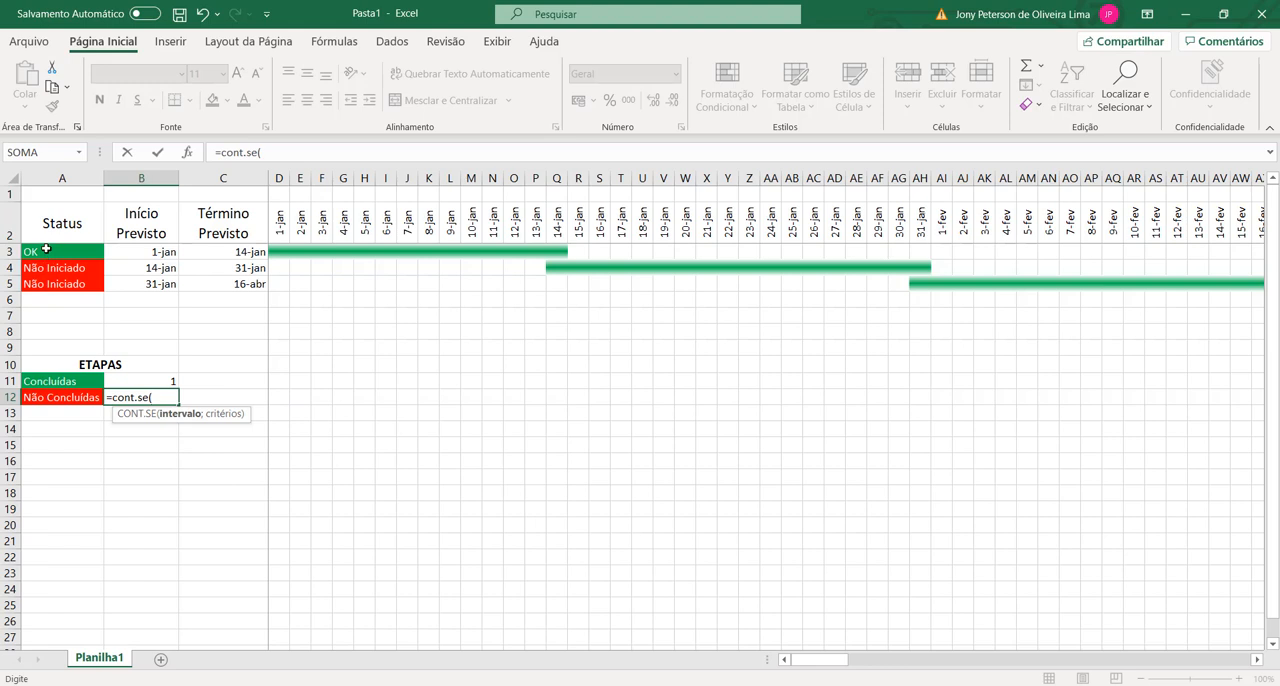
pyautogui.moveTo(46, 250); pyautogui.dragTo(56, 336)
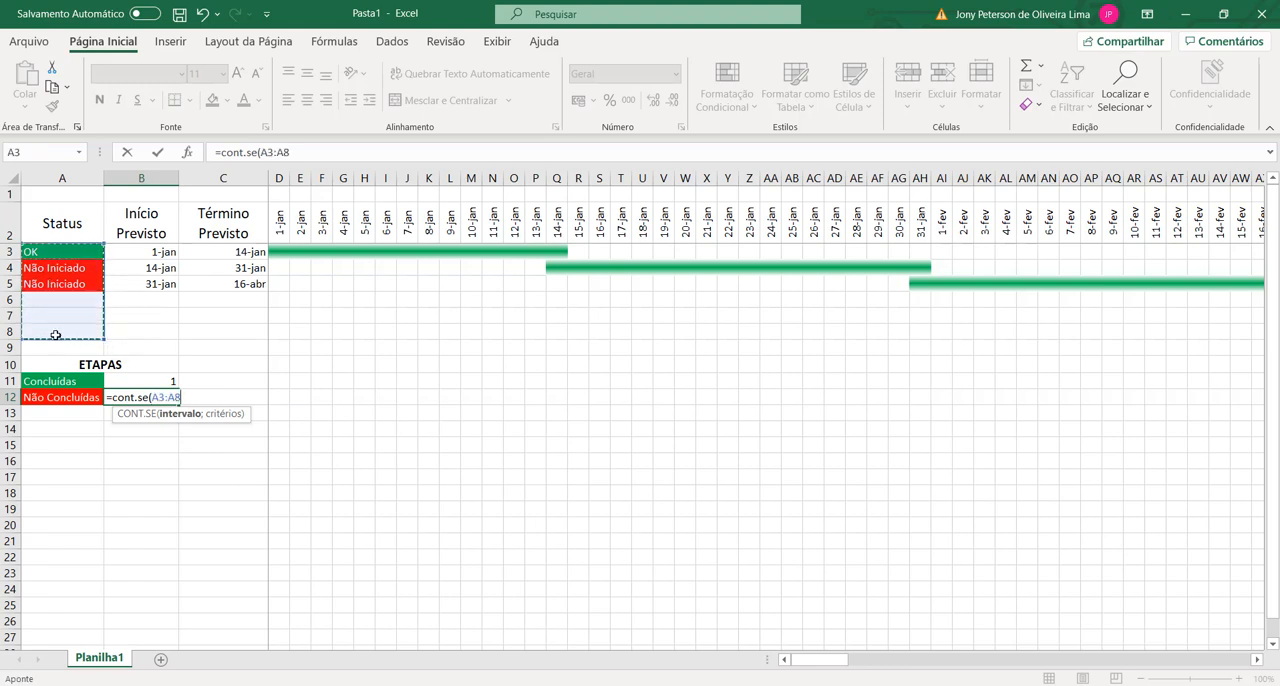
pyautogui.write(';')
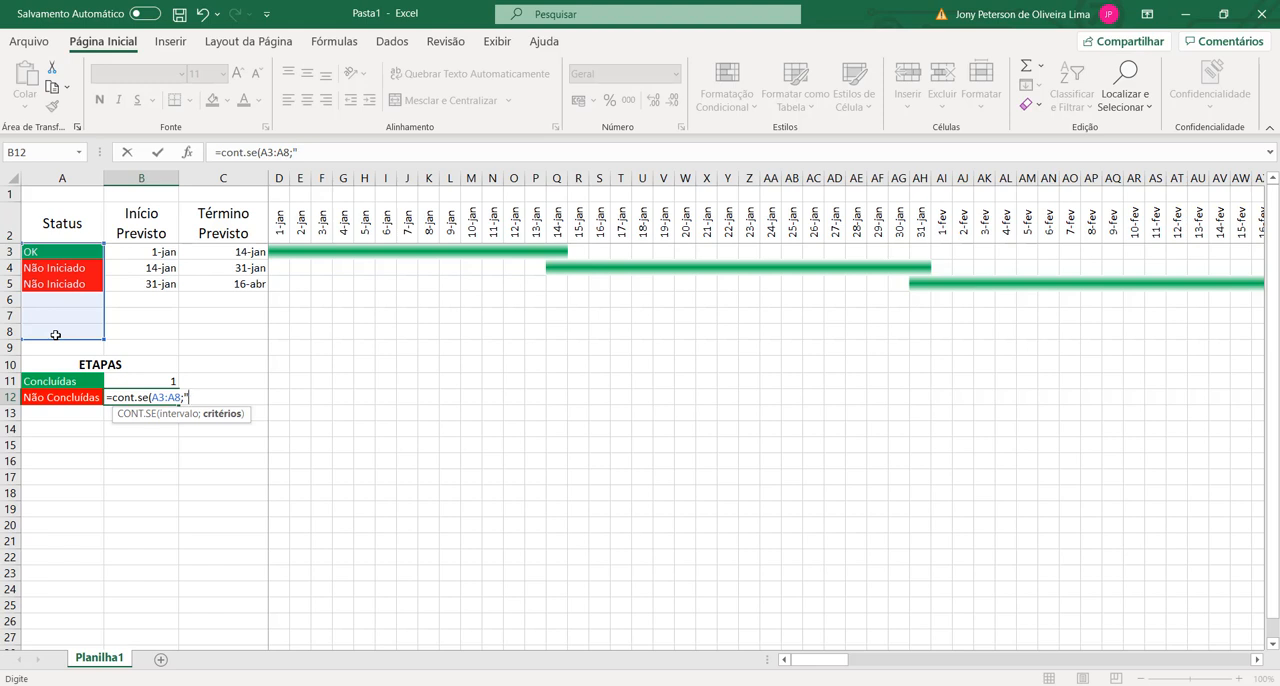
pyautogui.write('"Não Co')
pyautogui.write('ado"')
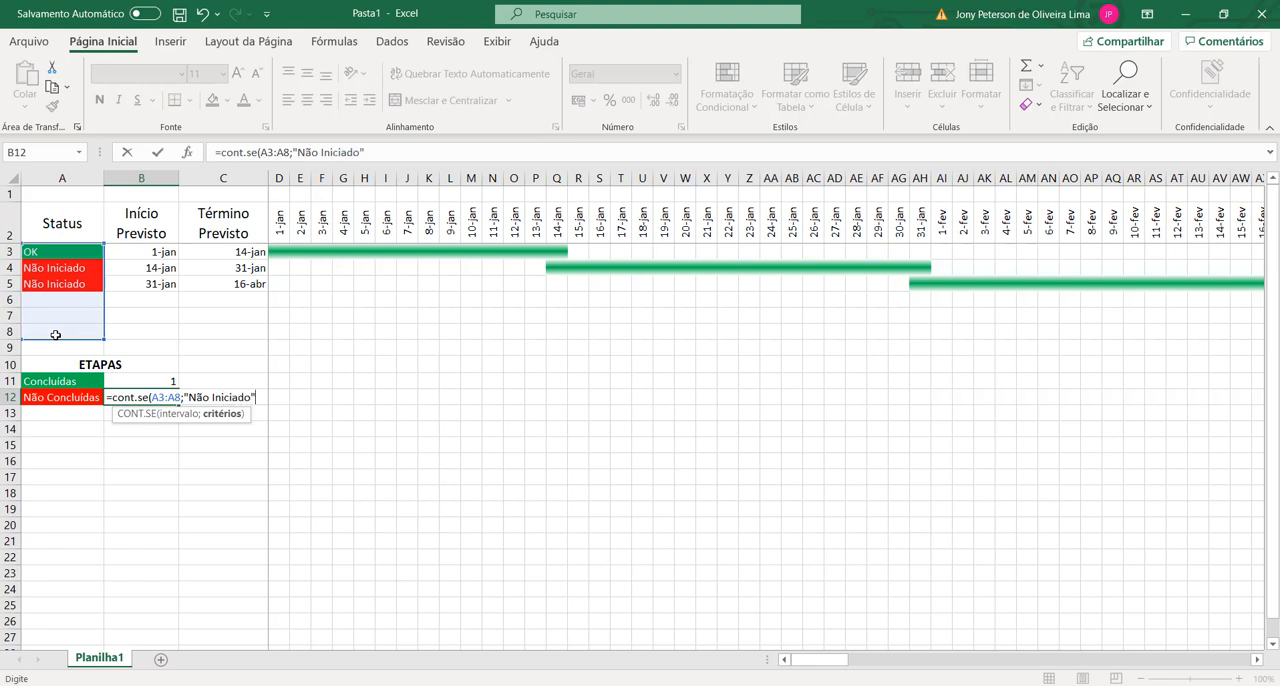
pyautogui.write(')')
pyautogui.press('Return')
pyautogui.press('Up')
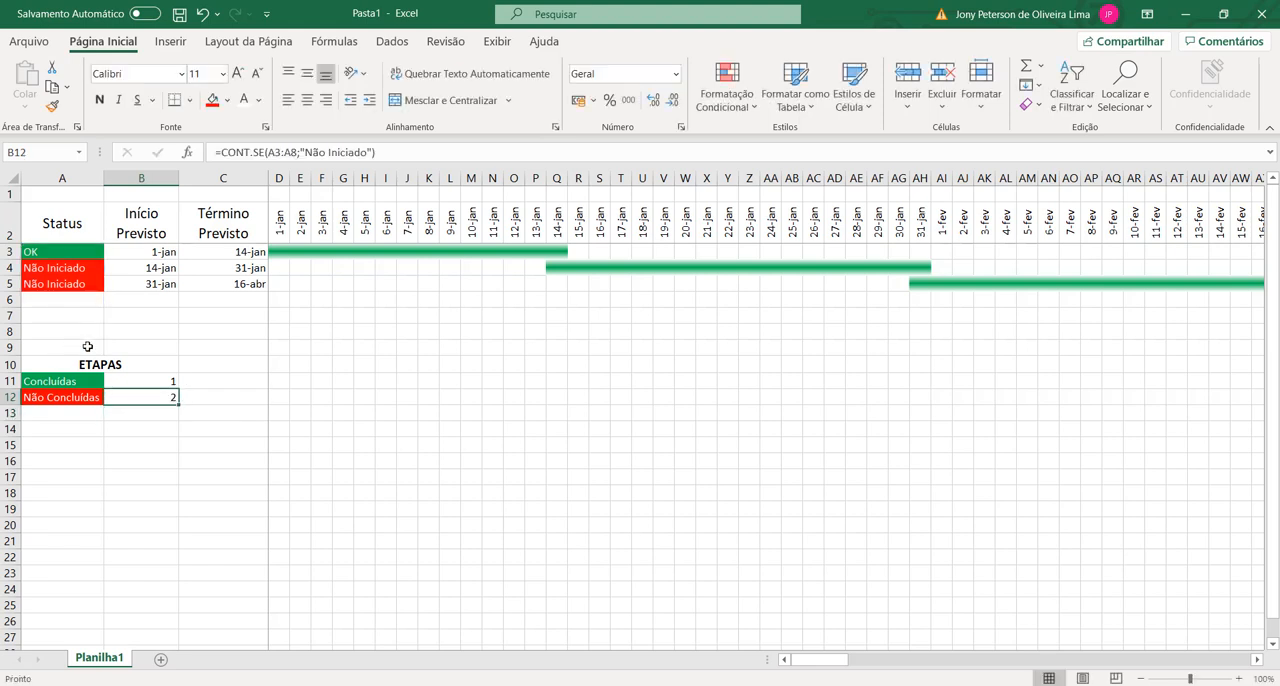
# Step: Center the two stage counts in B11:B12 horizontally and vertically
pyautogui.moveTo(149, 380); pyautogui.dragTo(149, 397)
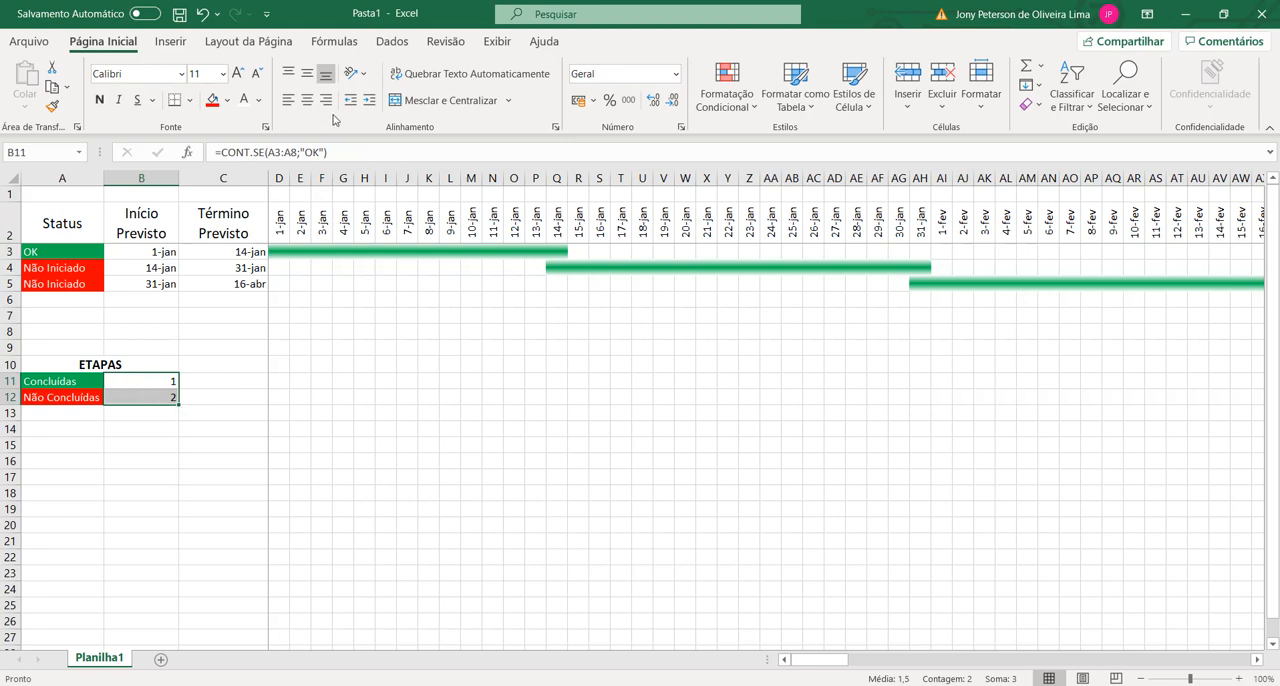
pyautogui.click(307, 100)
pyautogui.click(307, 73)
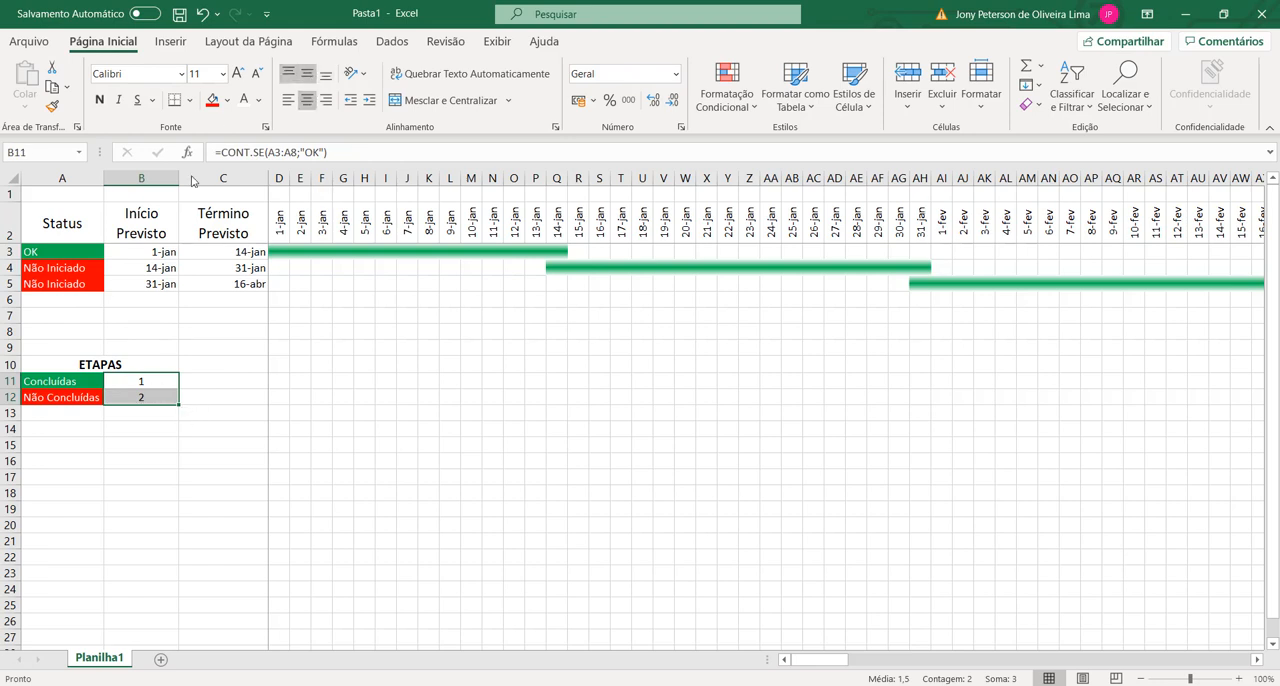
# Step: Set the two stage counts in B11:B12 to bold at font size 12
pyautogui.click(238, 74)
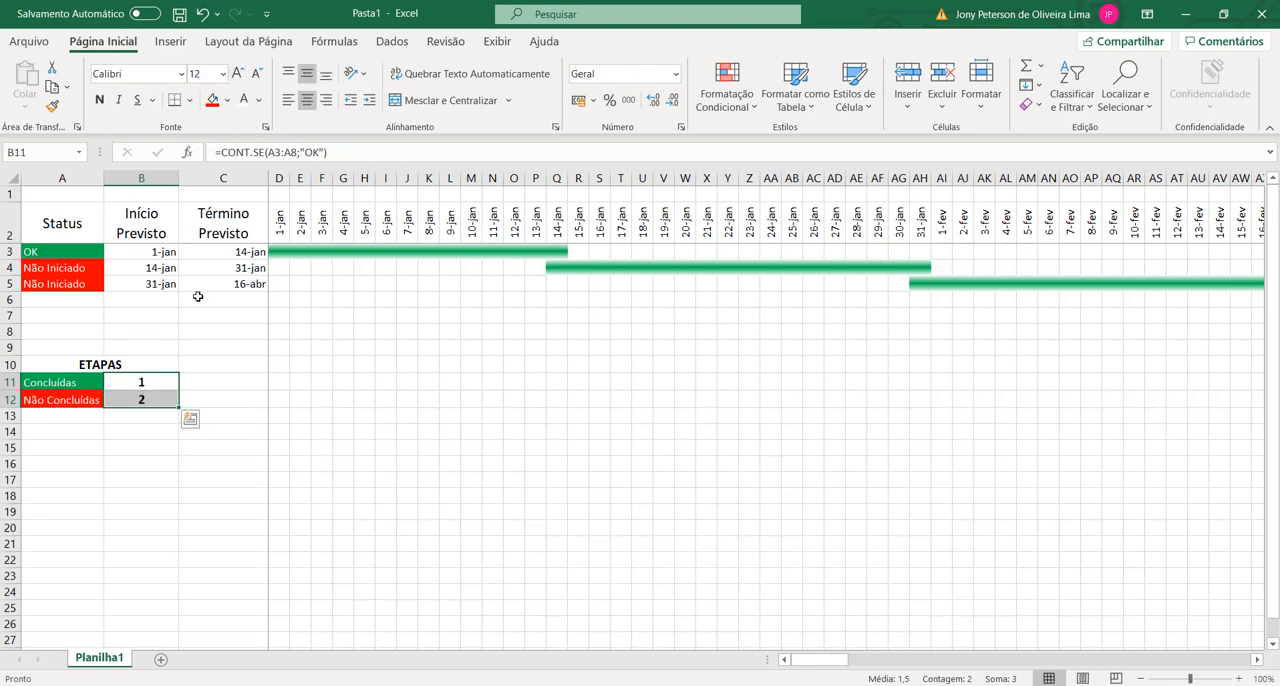
pyautogui.click(200, 417)
# Step: Apply all borders, inside and outside, to the ETAPAS summary table in A10:B12
pyautogui.click(92, 365)
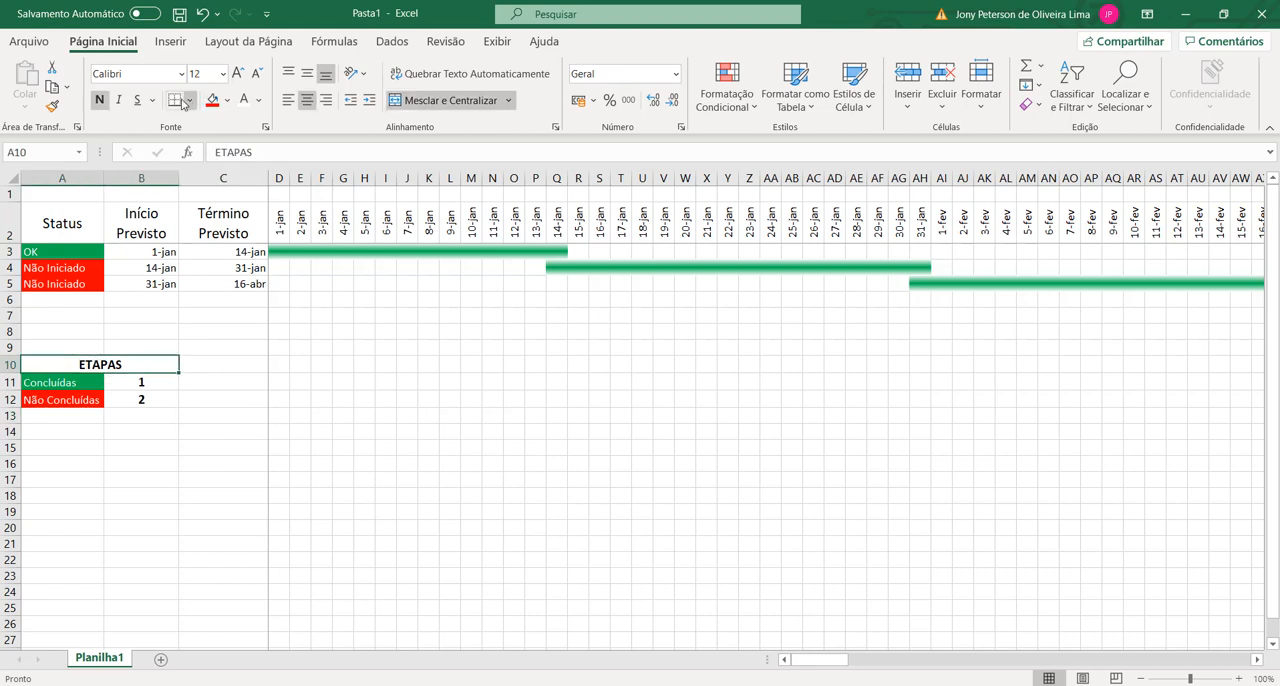
pyautogui.click(61, 400)
pyautogui.moveTo(84, 366); pyautogui.dragTo(101, 399)
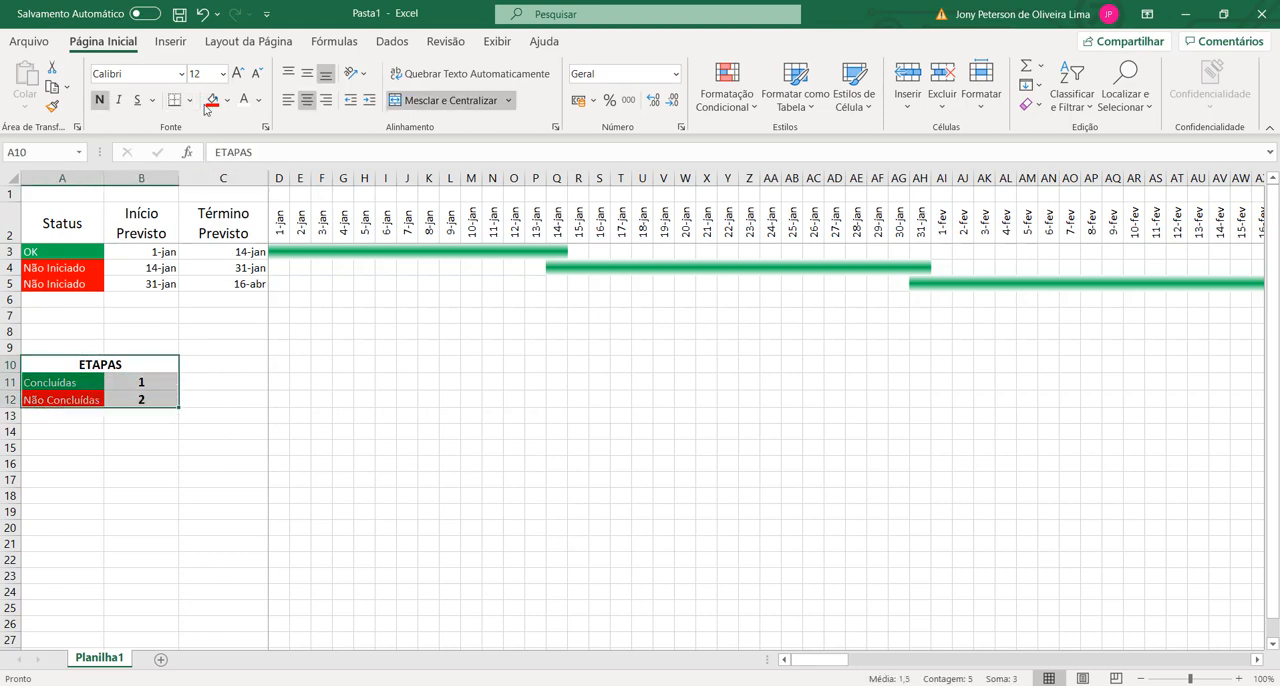
pyautogui.click(189, 100)
pyautogui.click(215, 266)
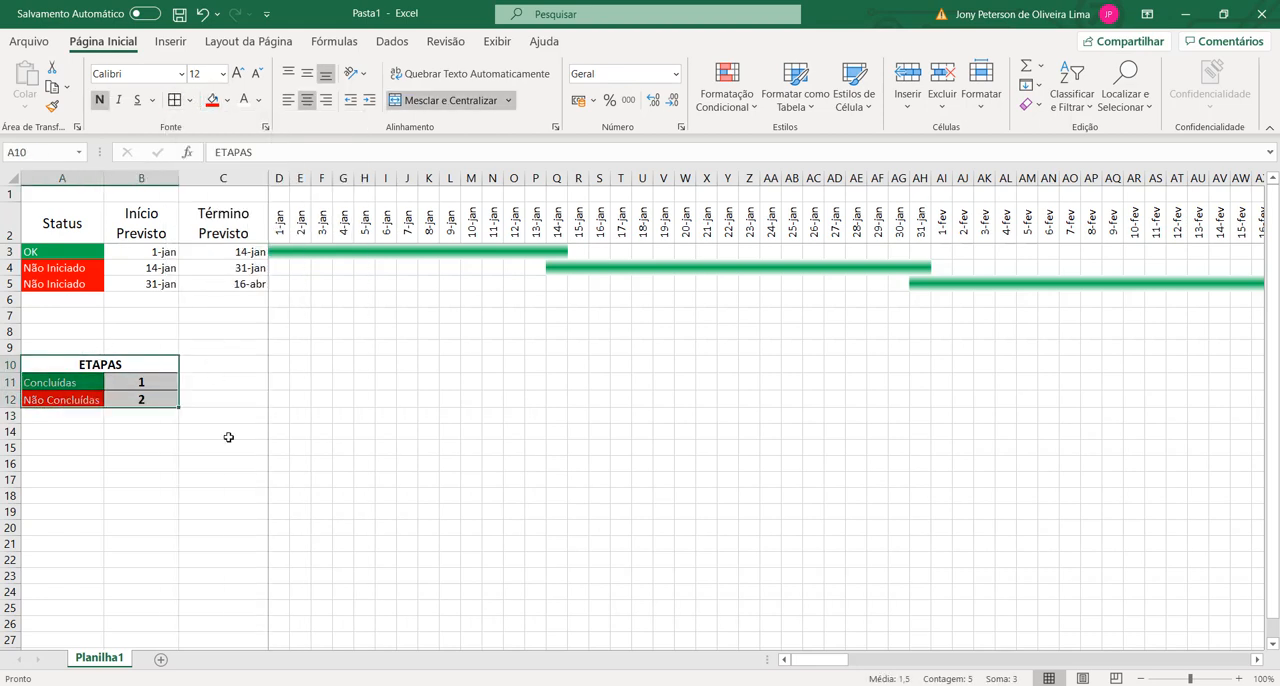
pyautogui.click(228, 437)
pyautogui.click(128, 418)
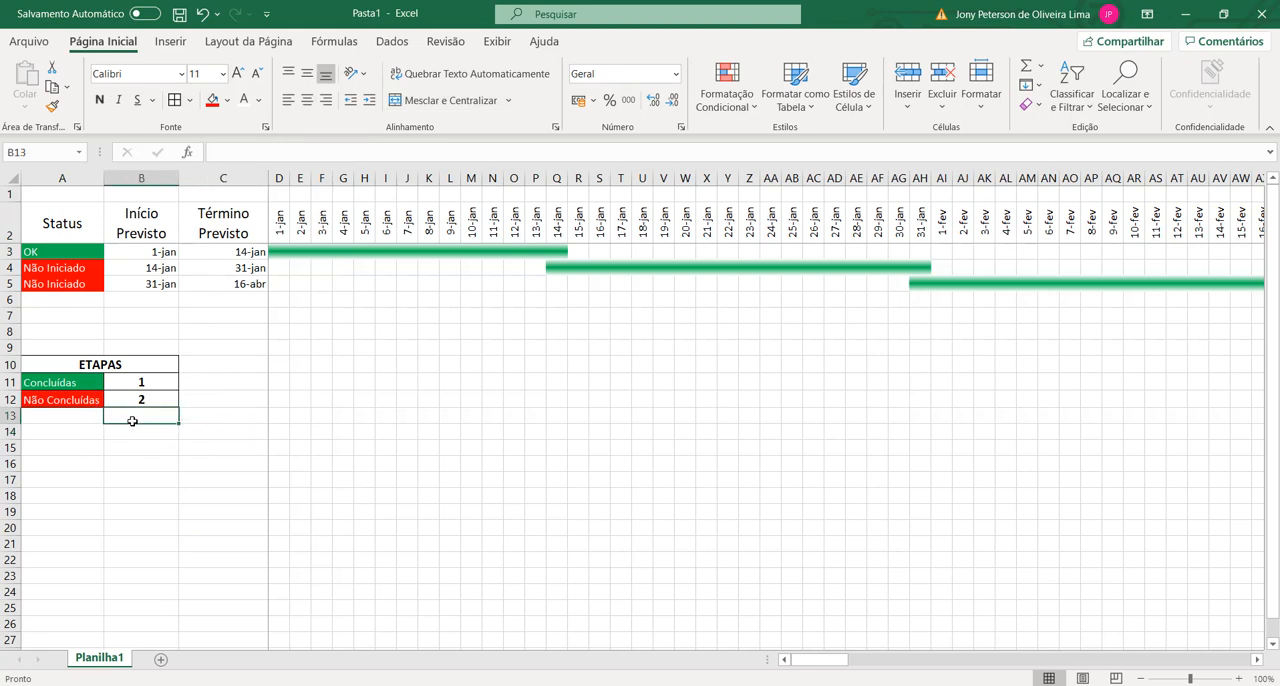
pyautogui.click(214, 427)
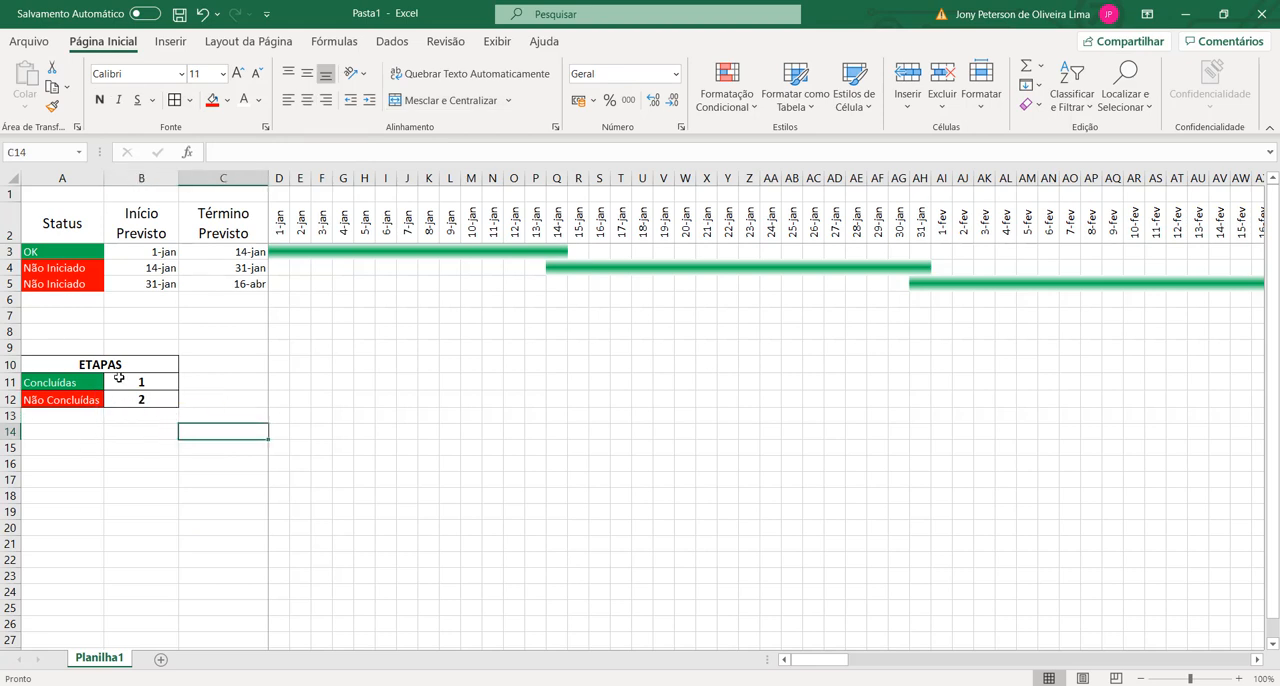